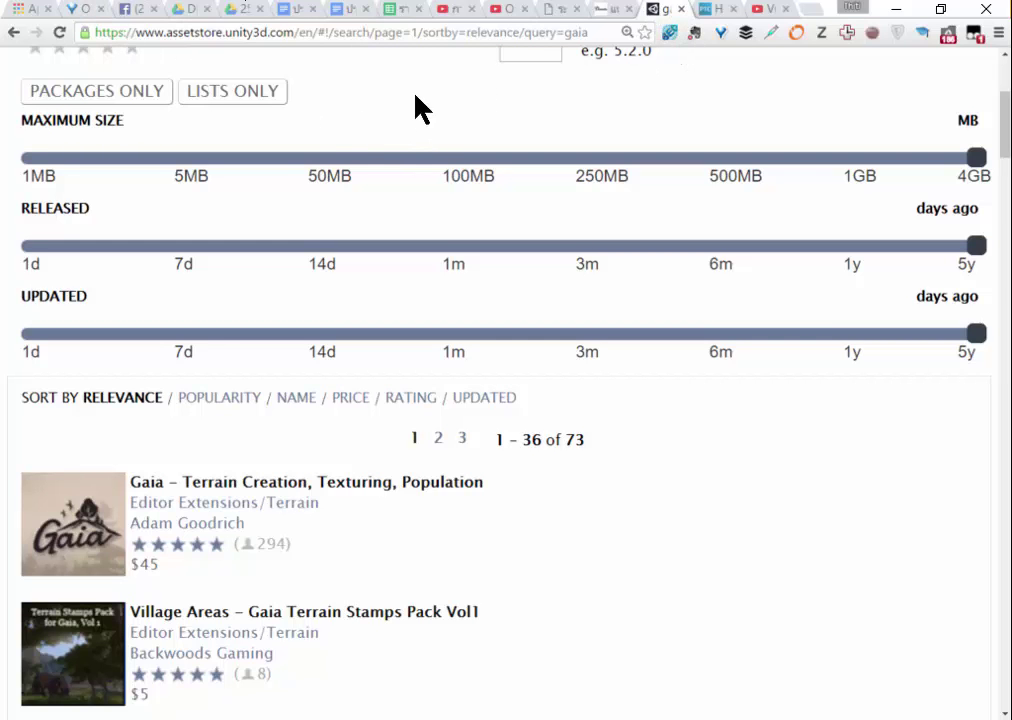
Step: Go to unity3d.com/get-unity/download/archive by choosing the address-bar suggestion for 'download'
scroll(410, 115, up, 3)
click(360, 34)
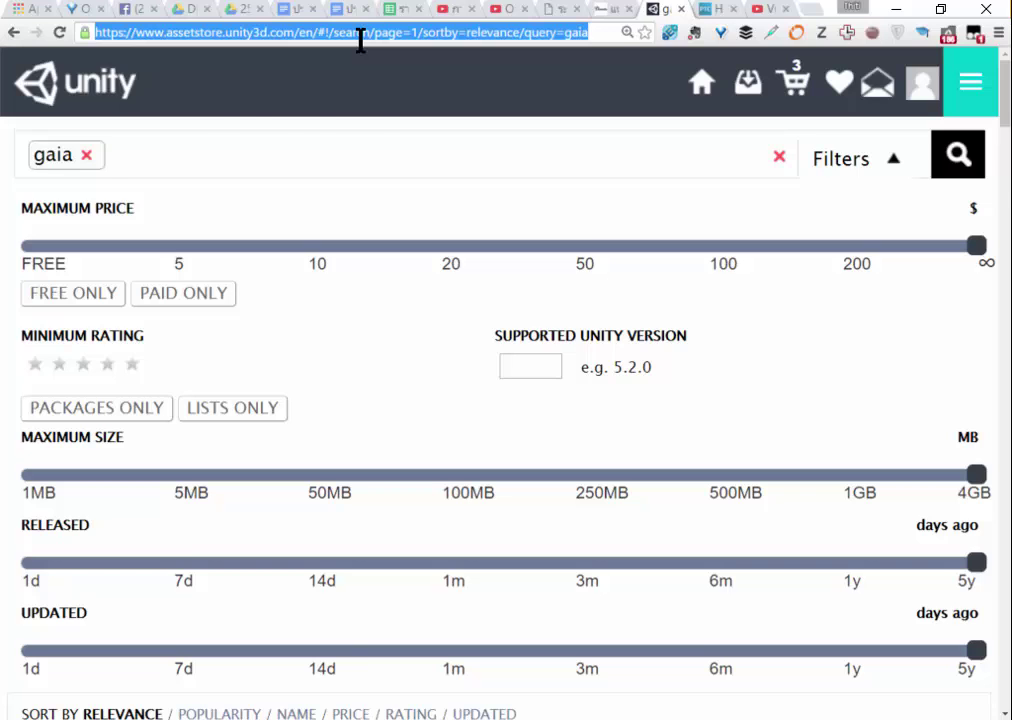
text(down)
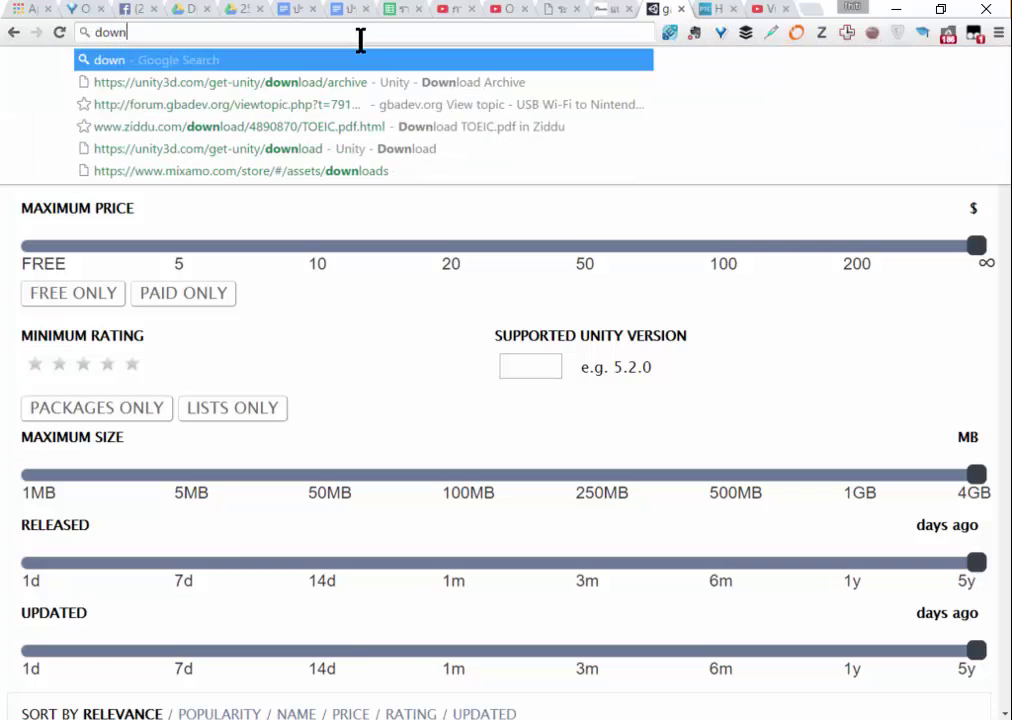
text(load)
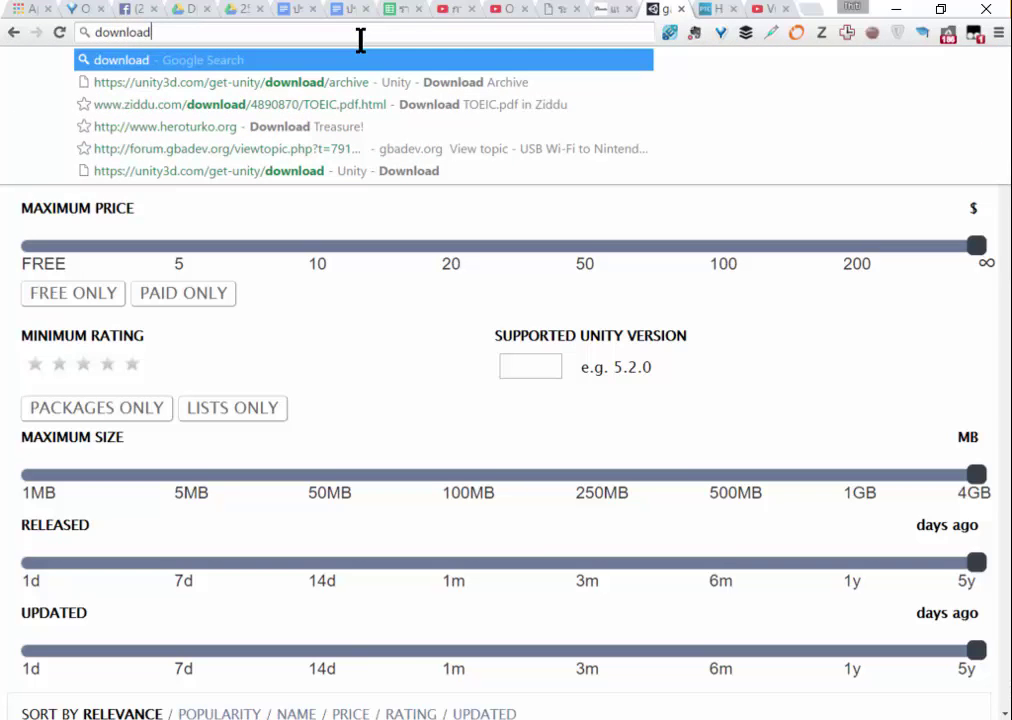
key(Down)
key(Return)
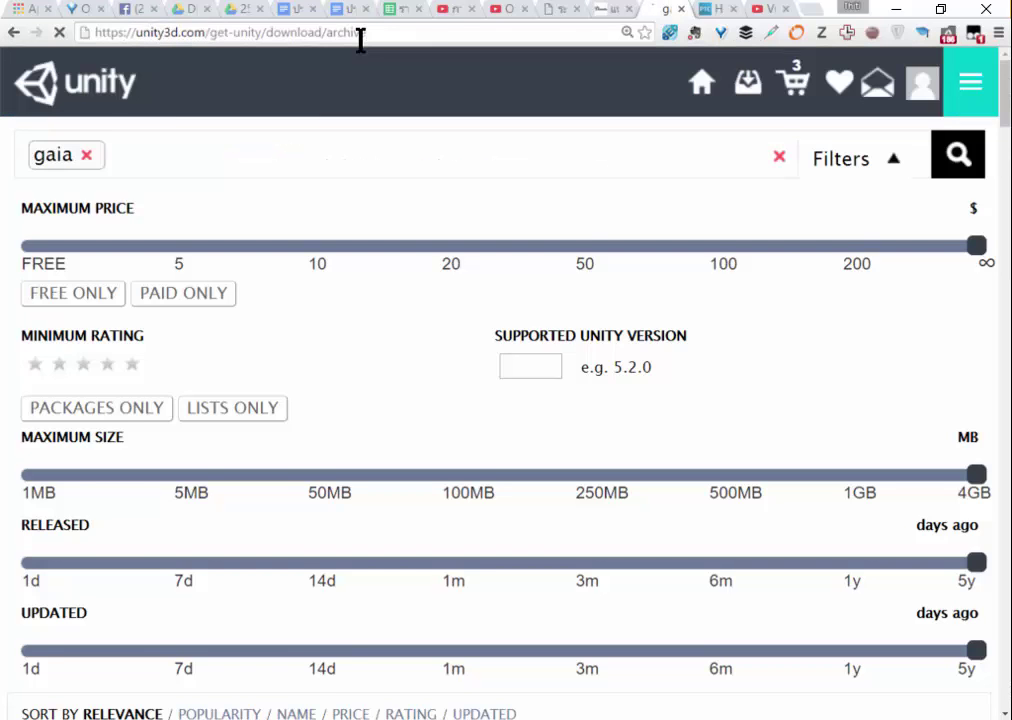
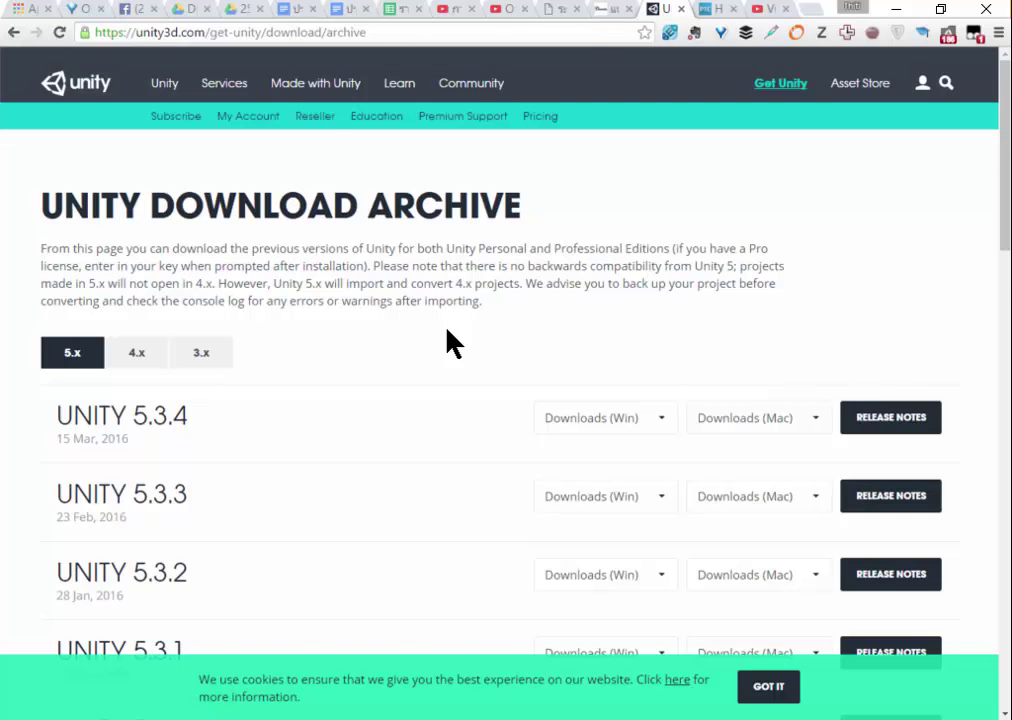
Step: Expand the Downloads (Win) list for Unity 5.3.4 on the Unity Download Archive page
scroll(447, 331, down, 2)
scroll(126, 196, up, 2)
drag(64, 207, 500, 222)
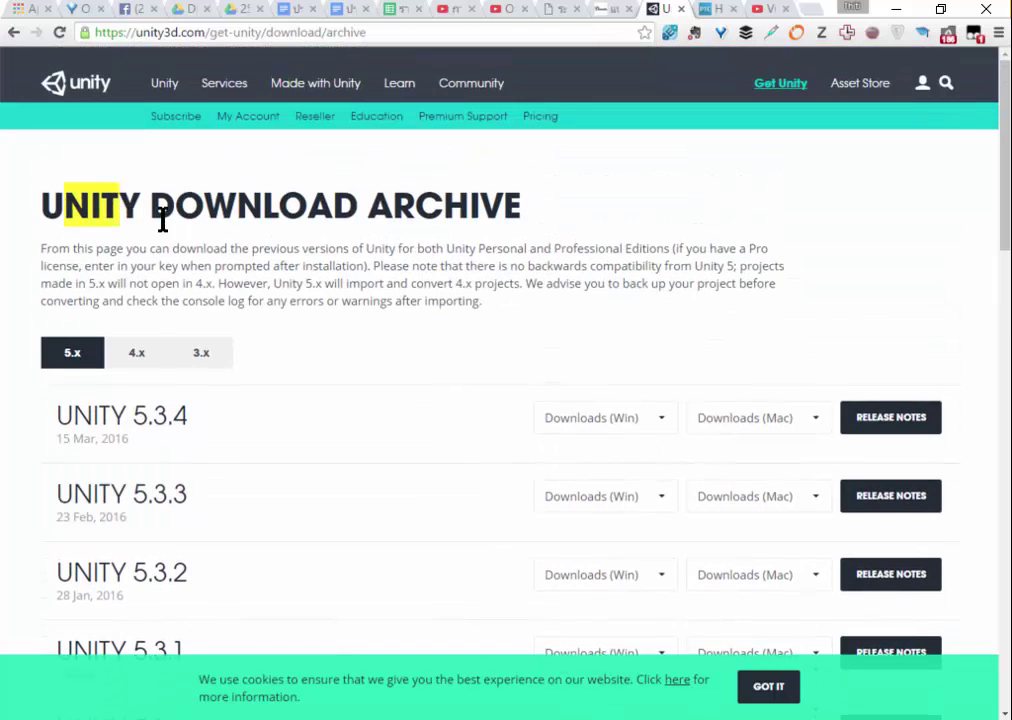
scroll(492, 246, down, 1)
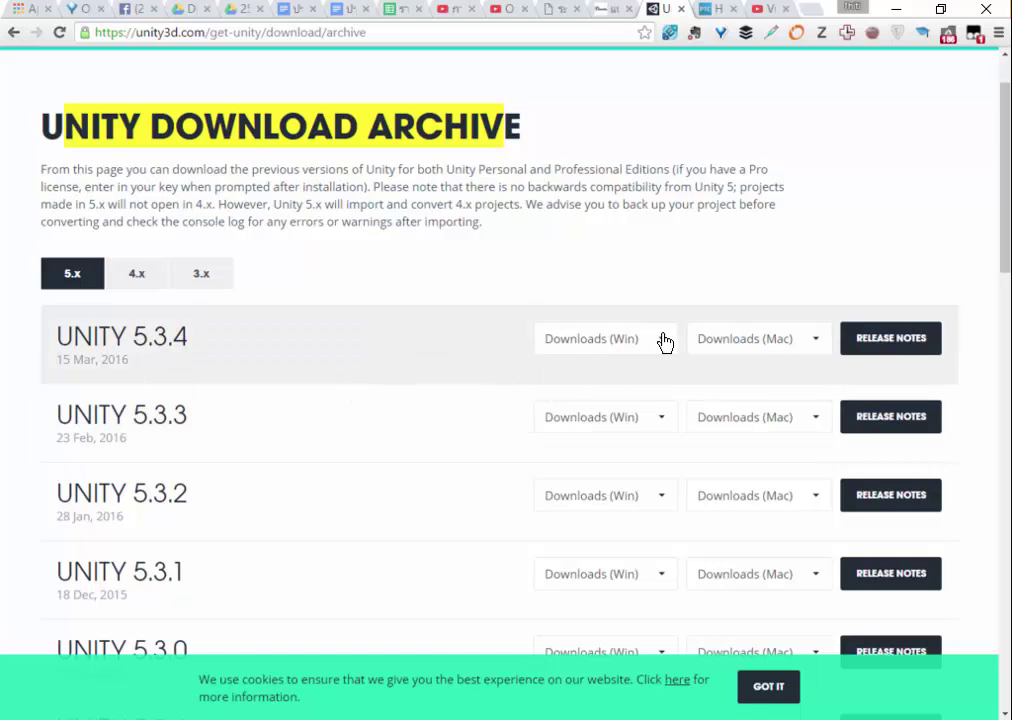
click(665, 343)
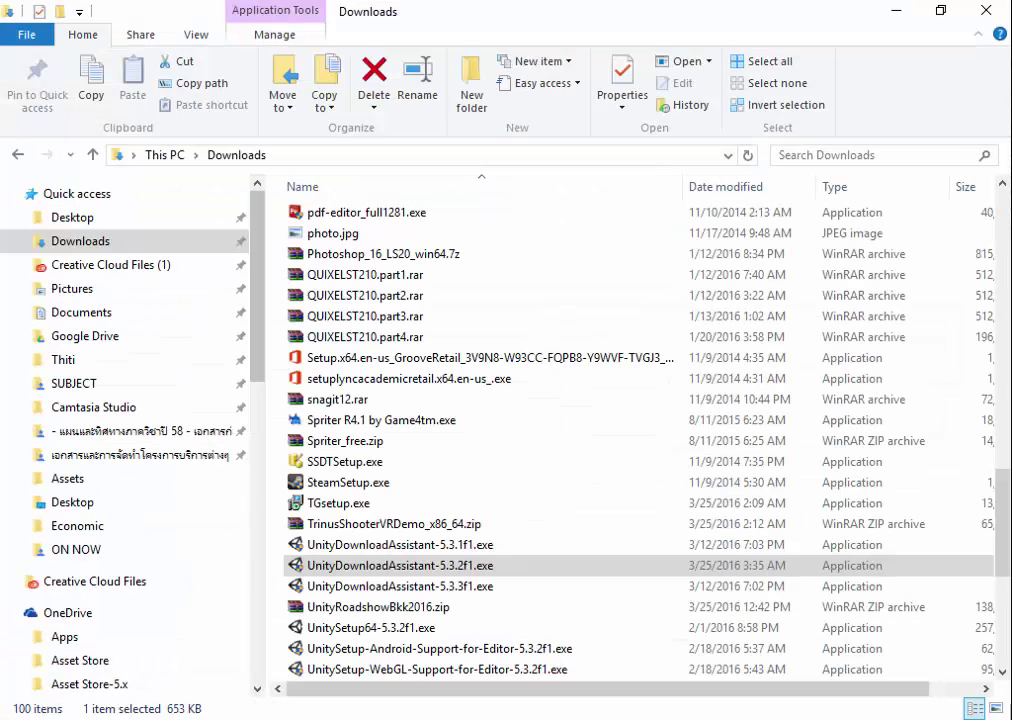
Step: Launch the Unity 5.3.2f1 Download Assistant and accept the license terms
double_click(456, 568)
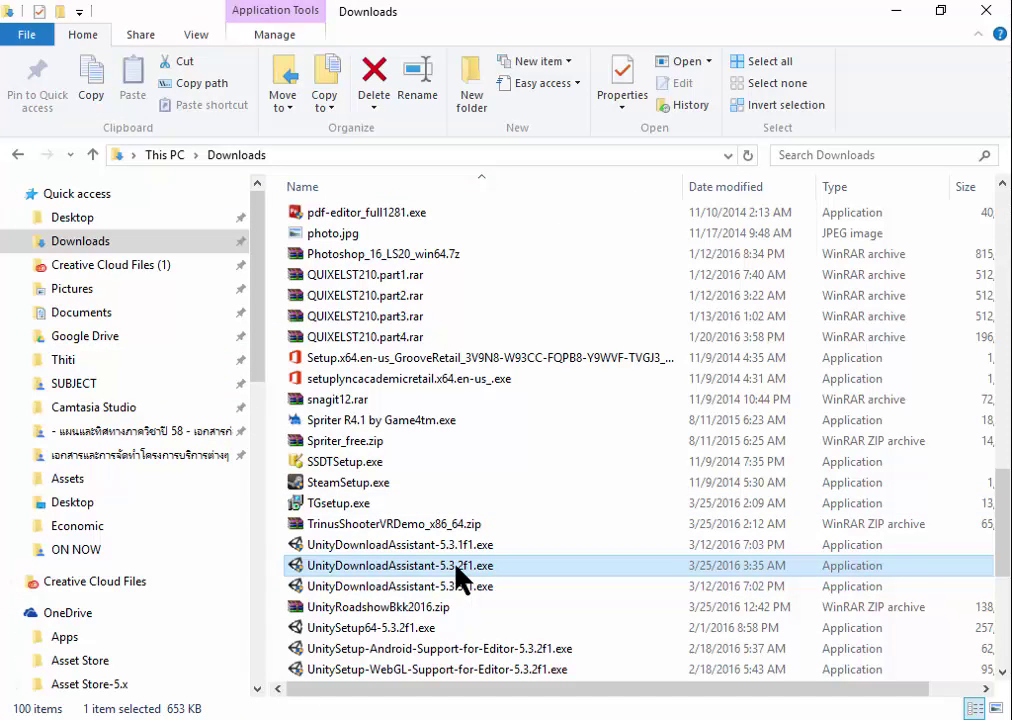
click(614, 527)
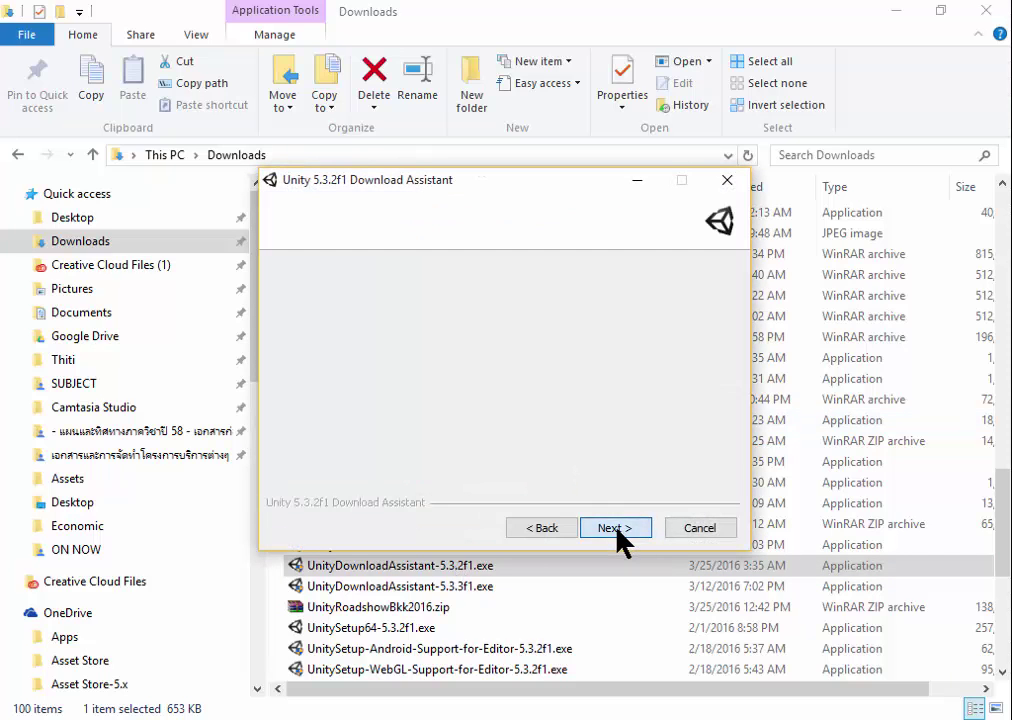
click(431, 468)
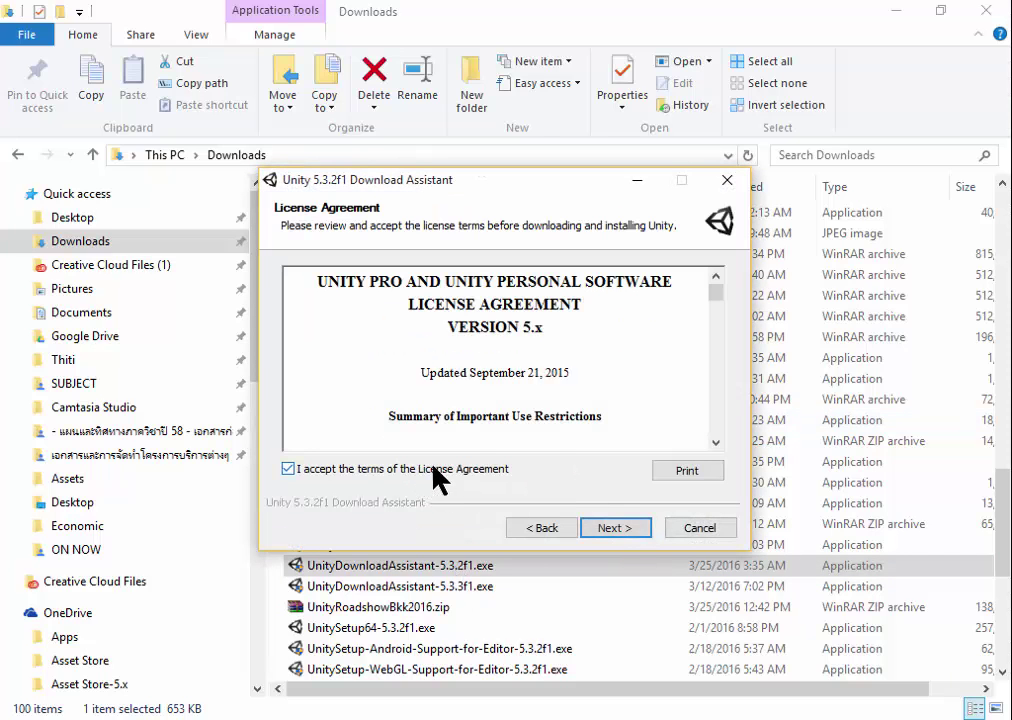
click(605, 530)
Step: Untick the Unity 5.3.2f1 editor, Documentation, Web Player and Standard Assets components
click(294, 282)
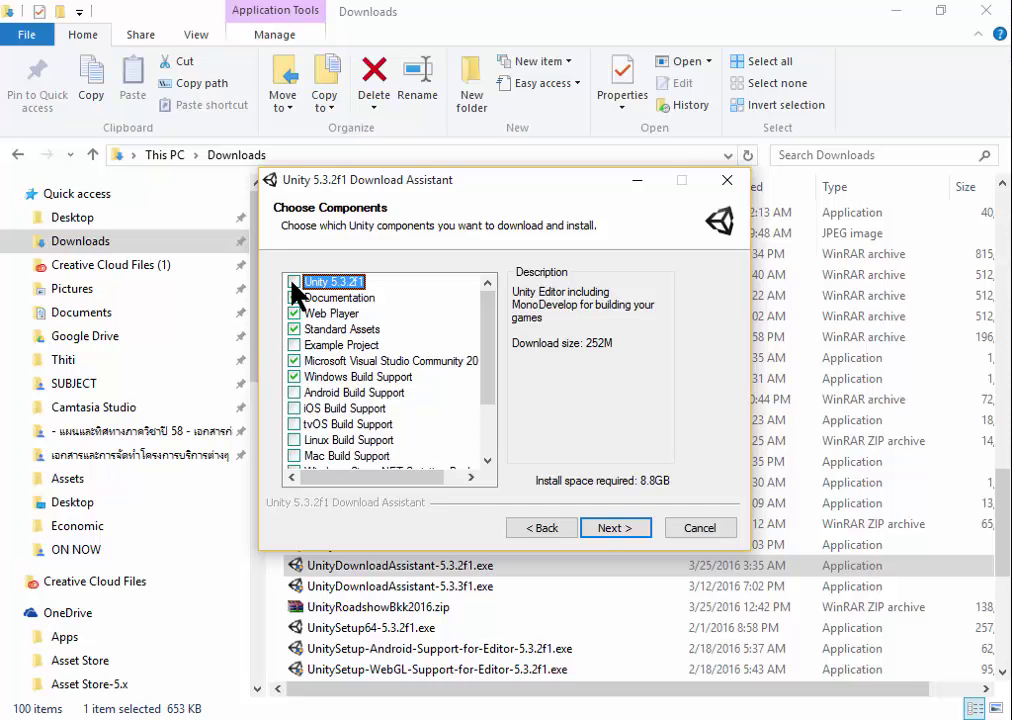
click(294, 297)
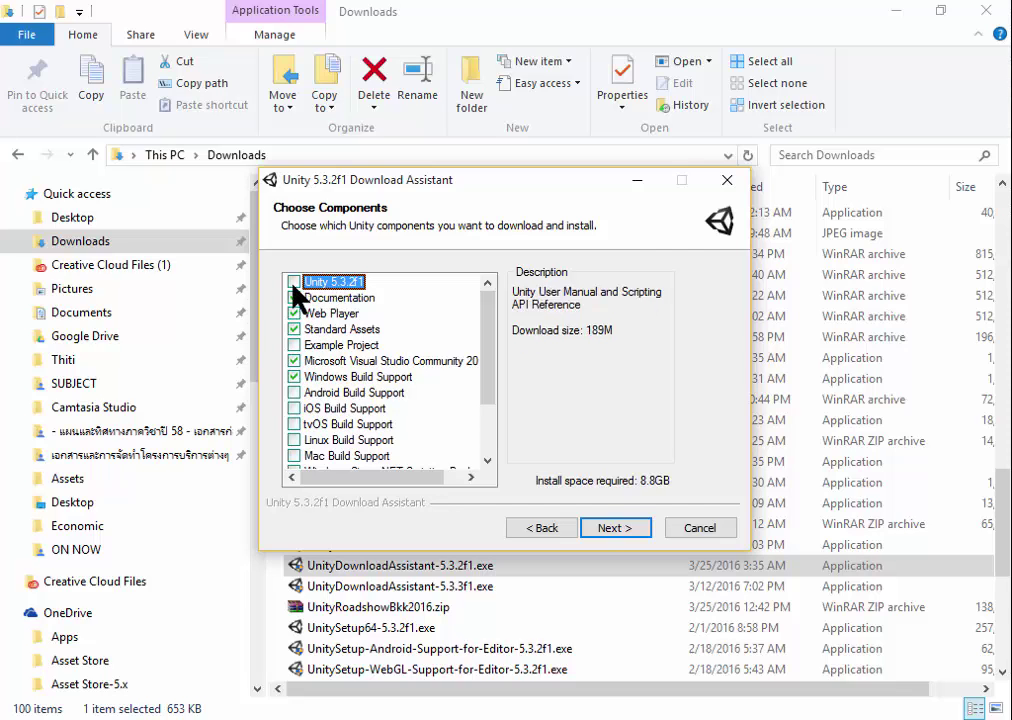
click(294, 297)
click(294, 313)
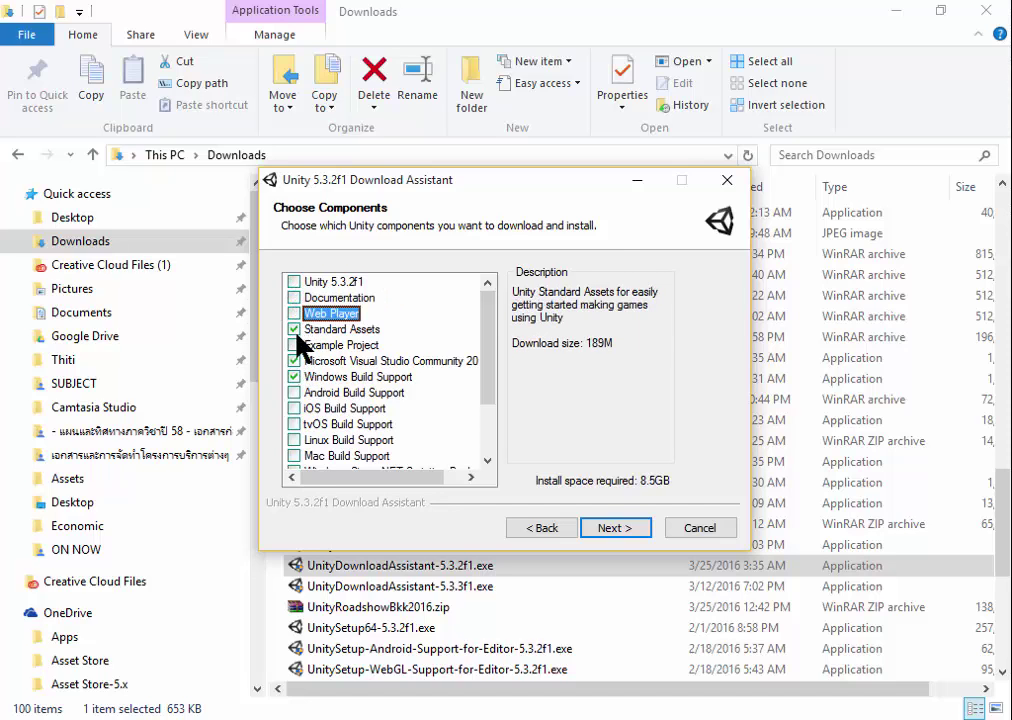
click(294, 329)
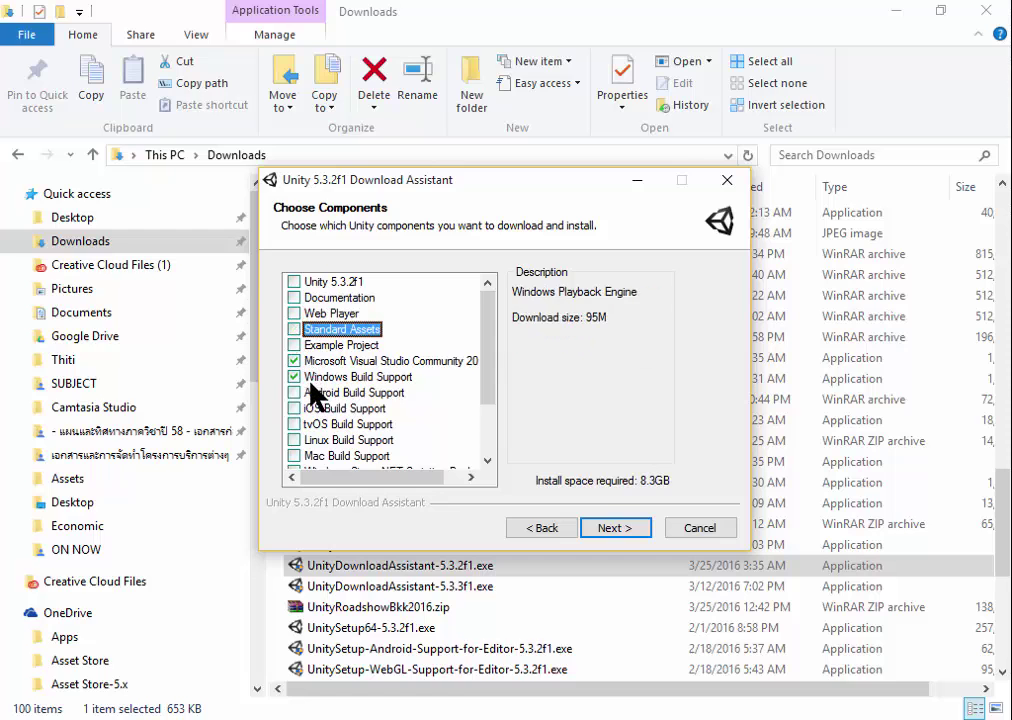
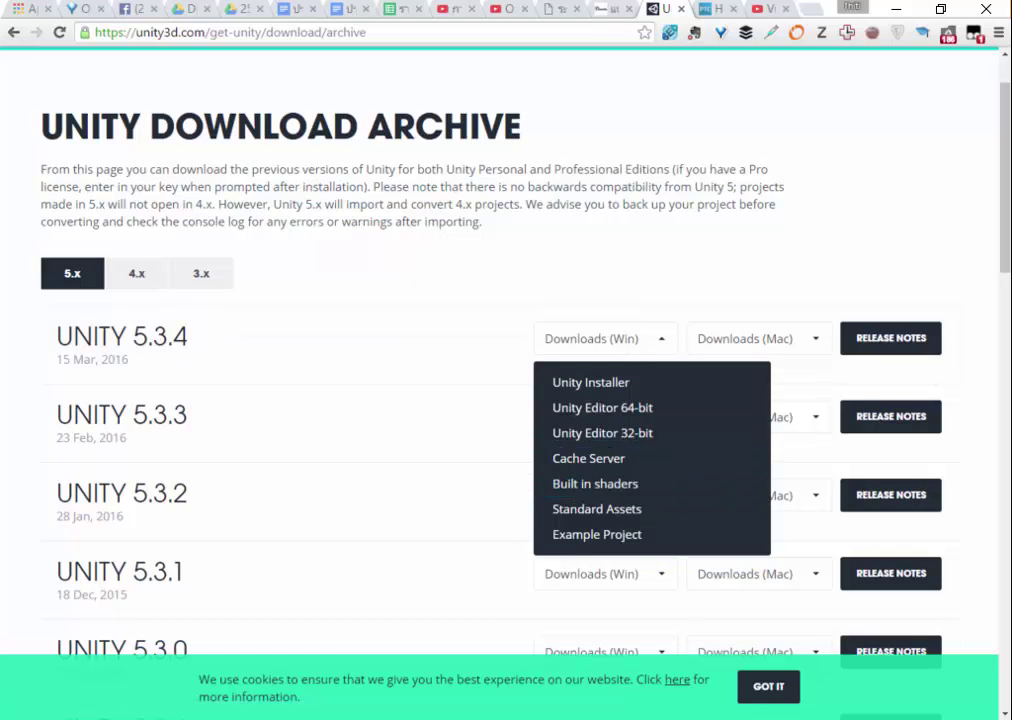
Step: Move from the Unity download archive to the Google 'vuforia' results, headed by Vuforia Developer Portal
mouse_move(461, 719)
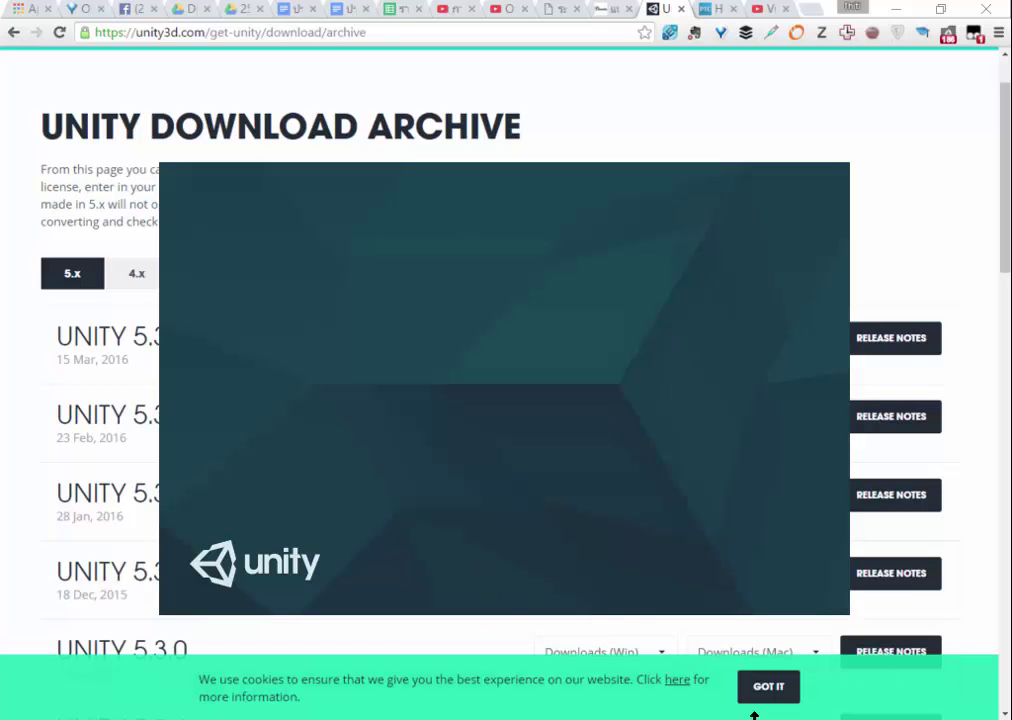
click(820, 712)
click(914, 662)
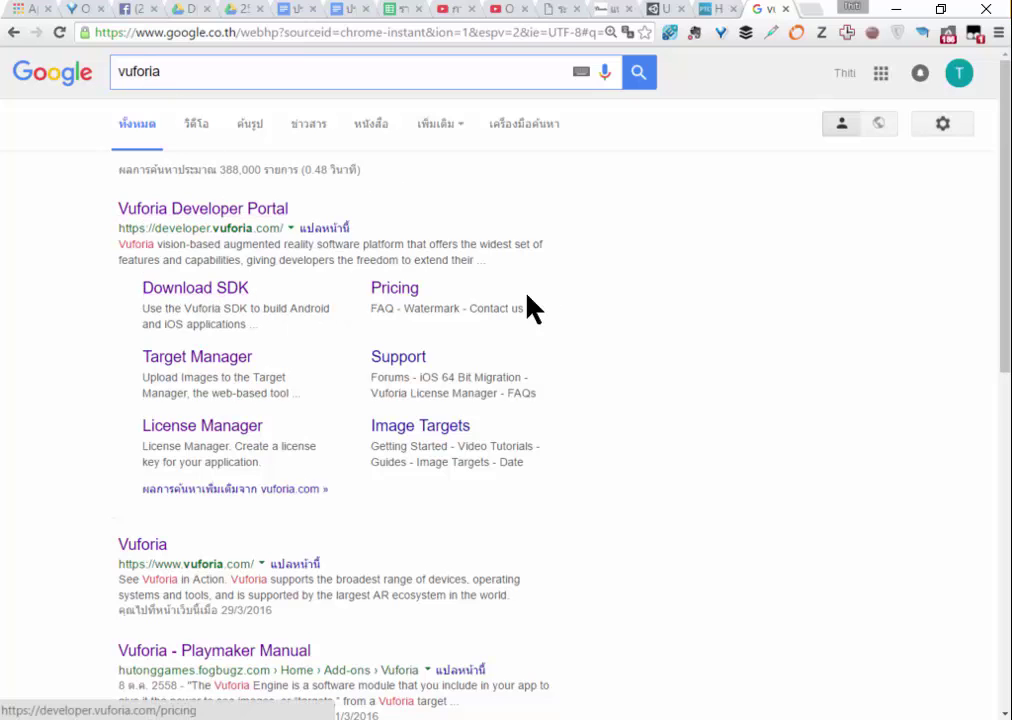
Step: Open the Vuforia Developer Portal, read the Vuforia 5.5 announcement, and hide the Memento Beta window
click(222, 208)
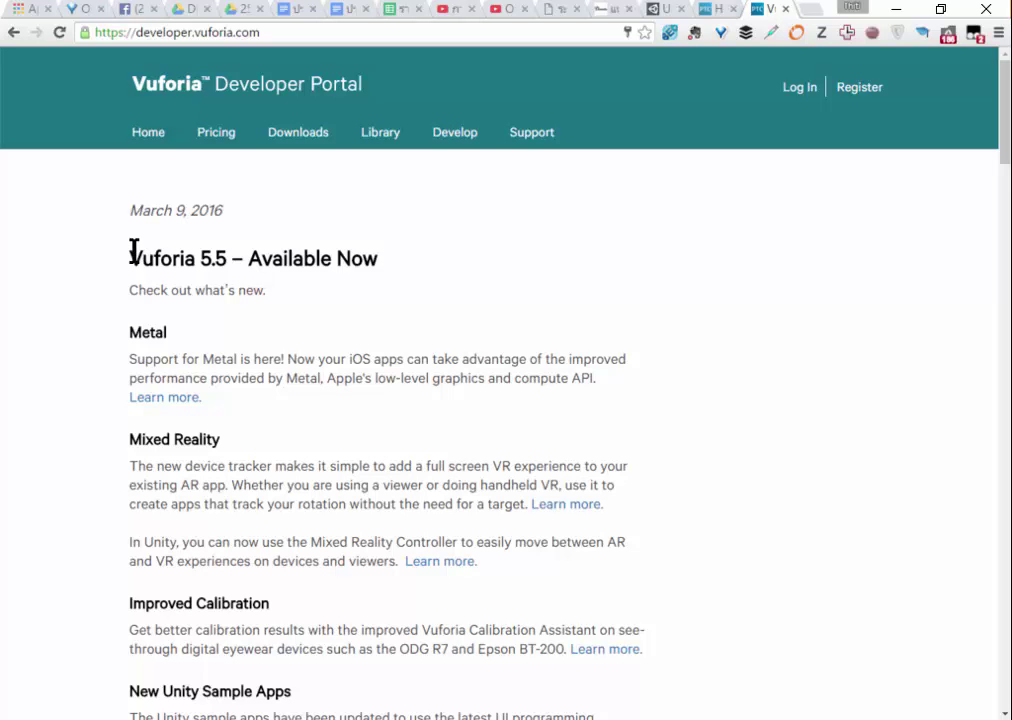
scroll(134, 252, down, 4)
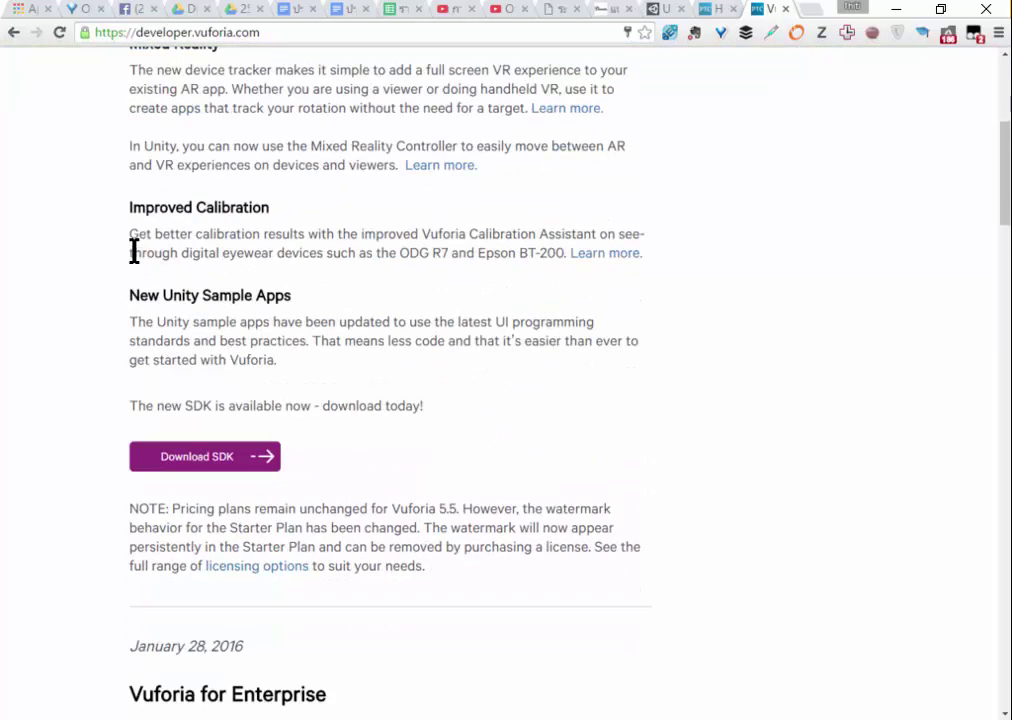
scroll(134, 252, down, 2)
scroll(134, 252, down, 1)
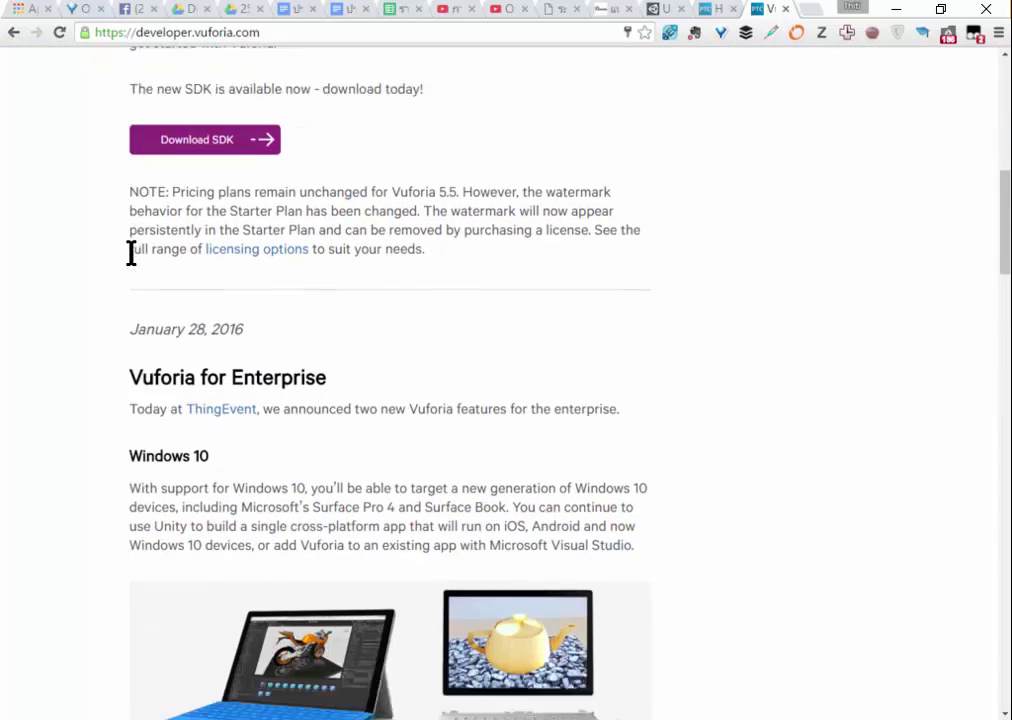
scroll(134, 252, down, 2)
scroll(134, 252, down, 3)
scroll(130, 255, up, 4)
scroll(130, 255, up, 3)
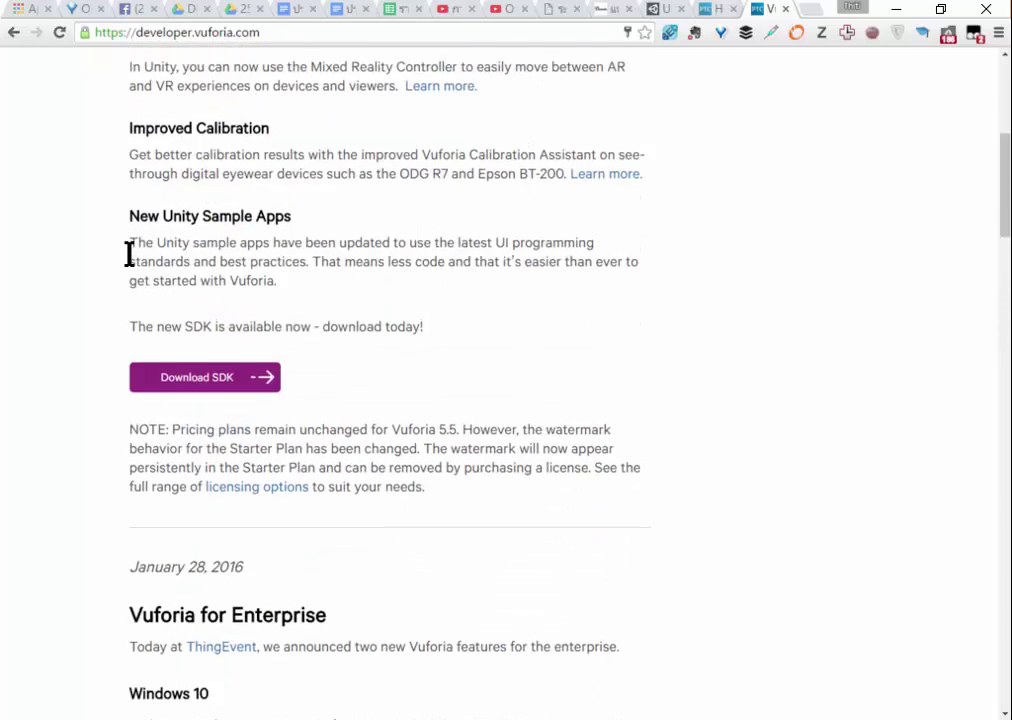
scroll(130, 255, up, 3)
scroll(128, 255, up, 2)
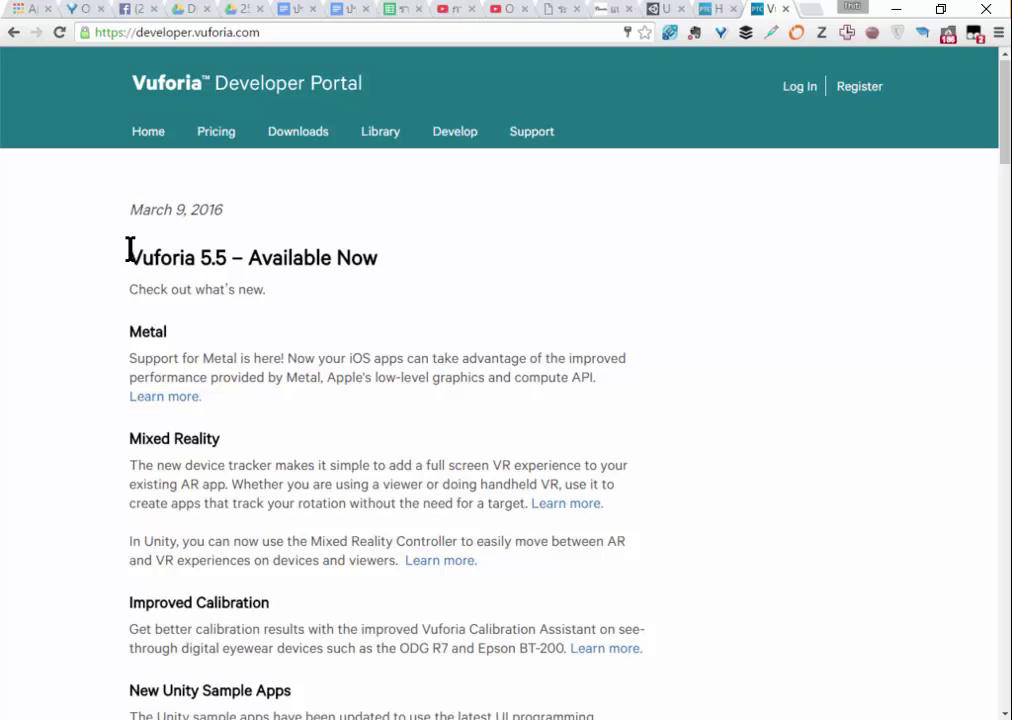
drag(129, 257, 272, 258)
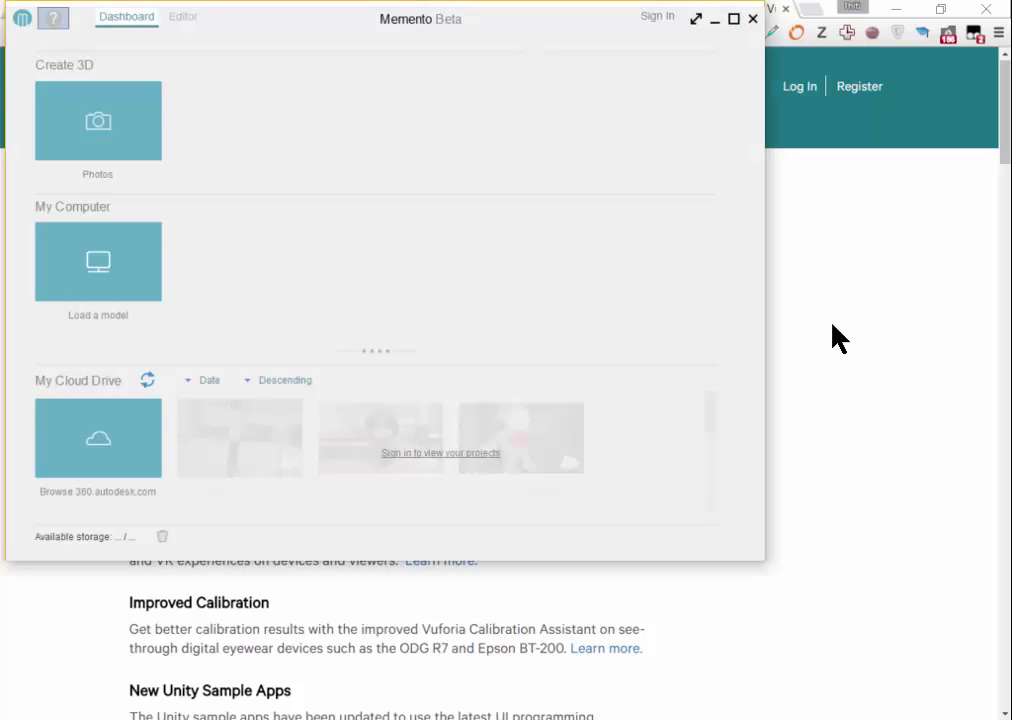
click(714, 18)
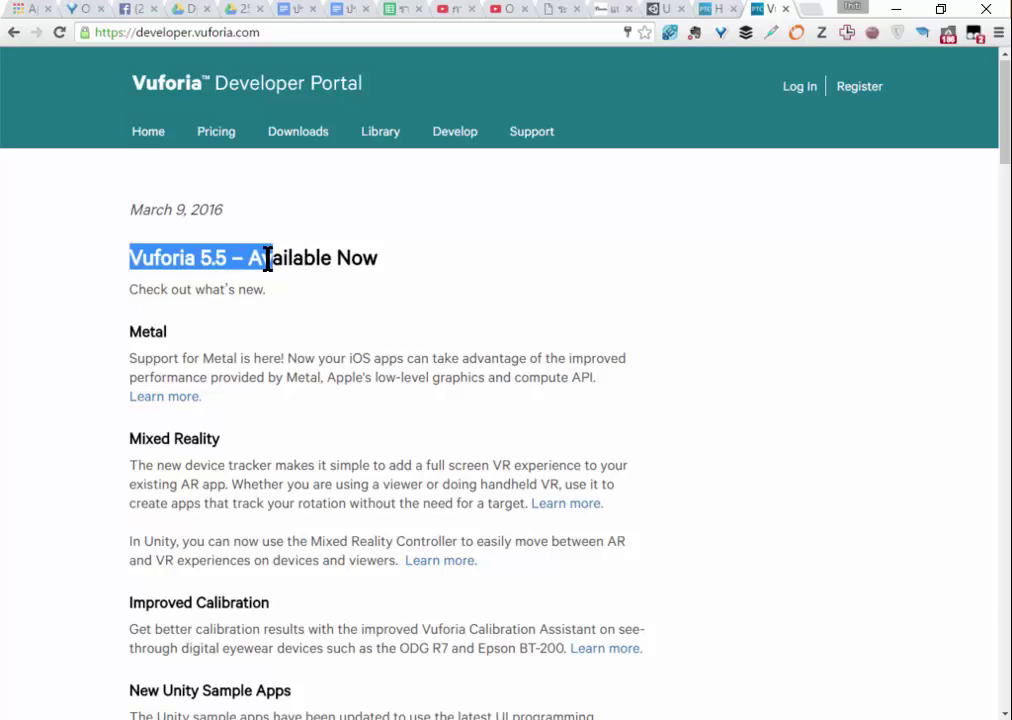
Step: Open the Vuforia account registration form and look through its fields
click(862, 92)
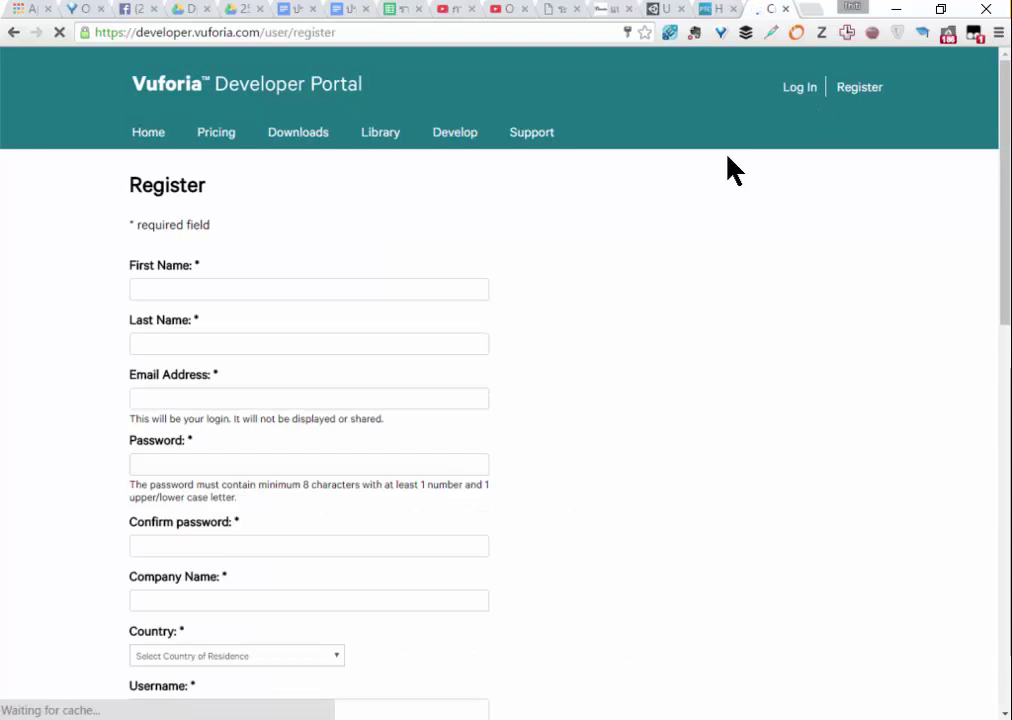
scroll(235, 287, down, 3)
scroll(237, 285, down, 2)
scroll(260, 544, down, 2)
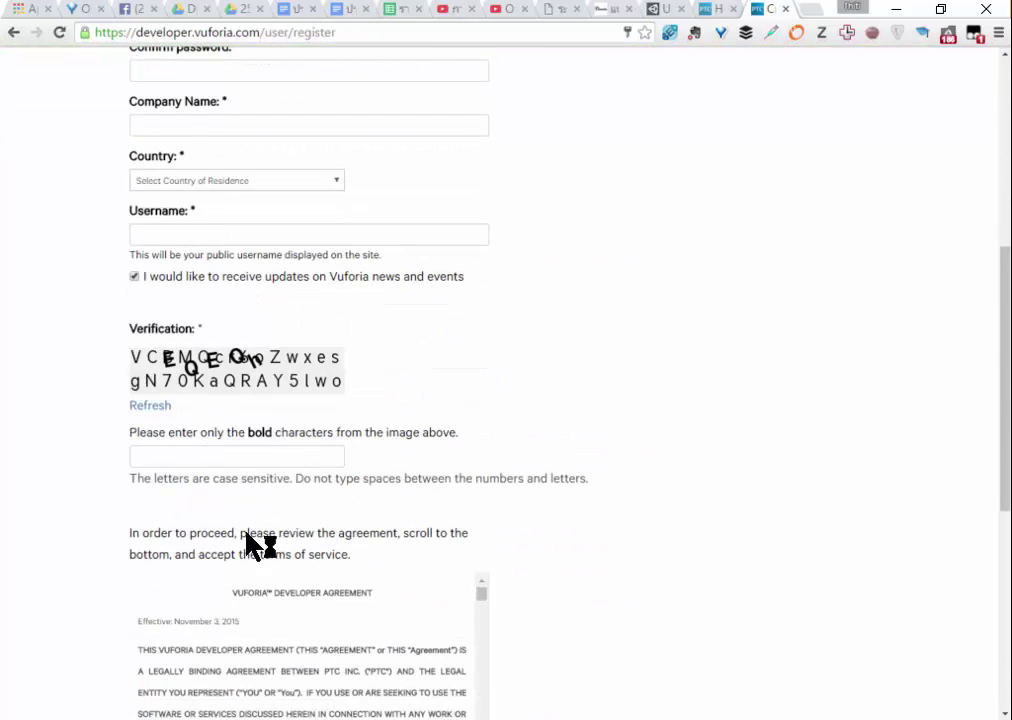
scroll(250, 360, down, 3)
scroll(337, 431, down, 3)
scroll(337, 431, down, 5)
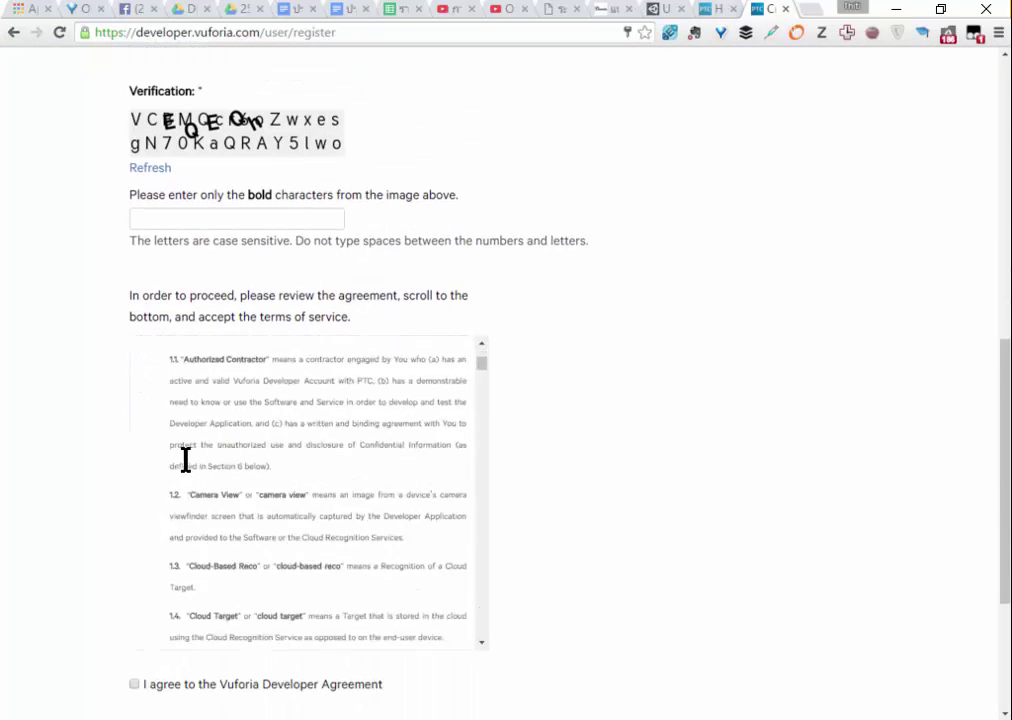
scroll(185, 460, down, 5)
scroll(120, 492, down, 3)
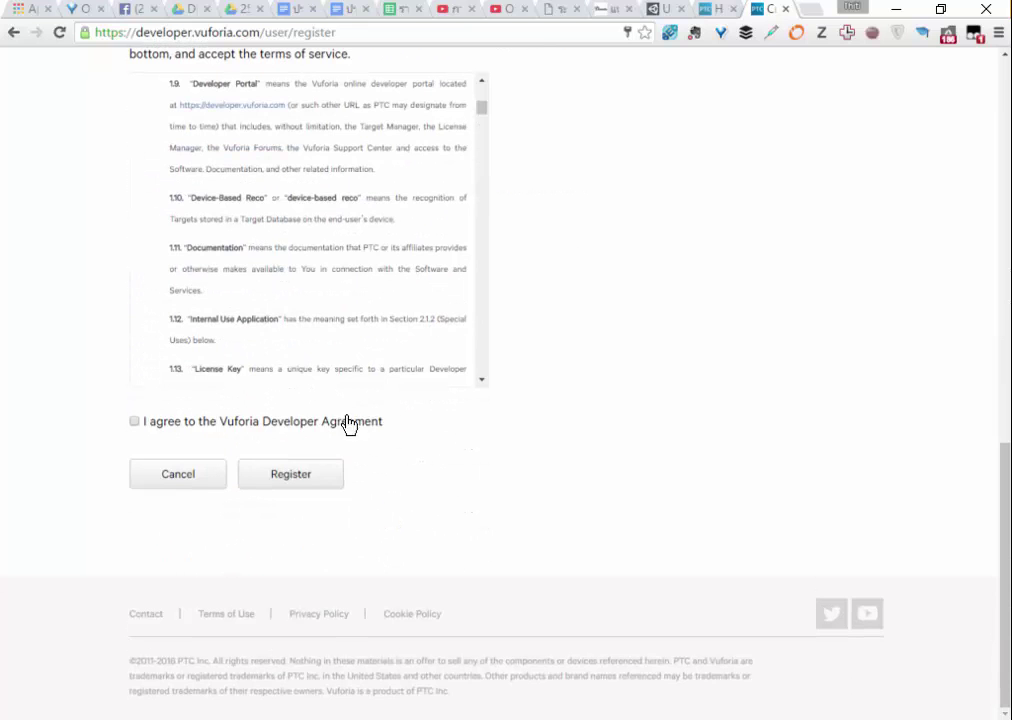
scroll(680, 570, up, 6)
scroll(700, 530, up, 5)
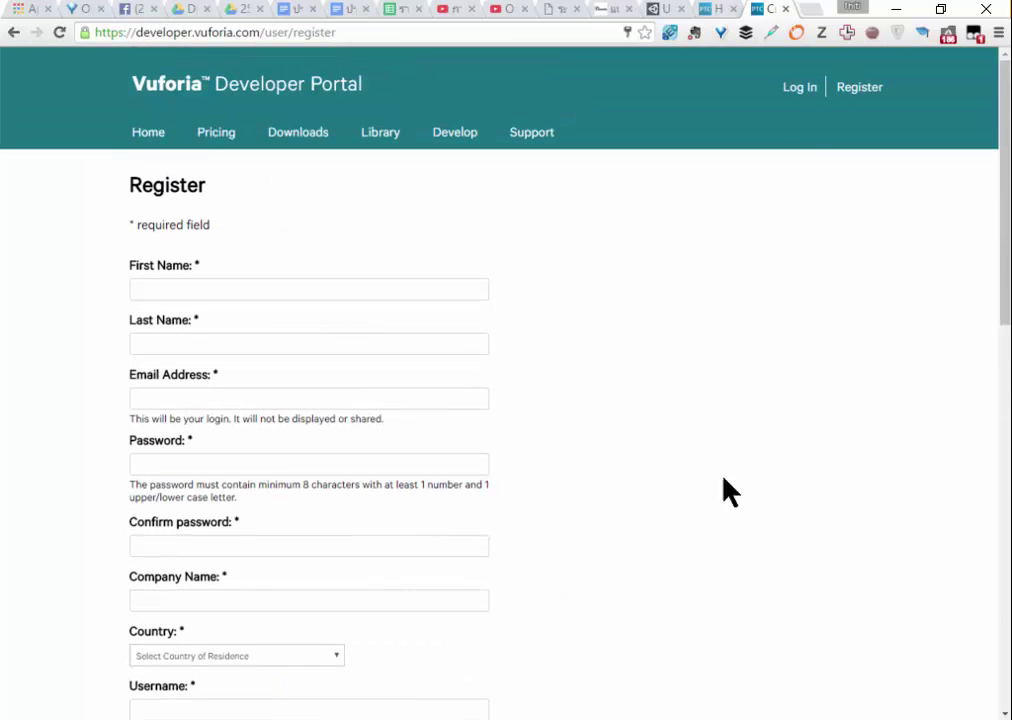
Step: Log in to the developer account using the browser's saved credentials
click(800, 87)
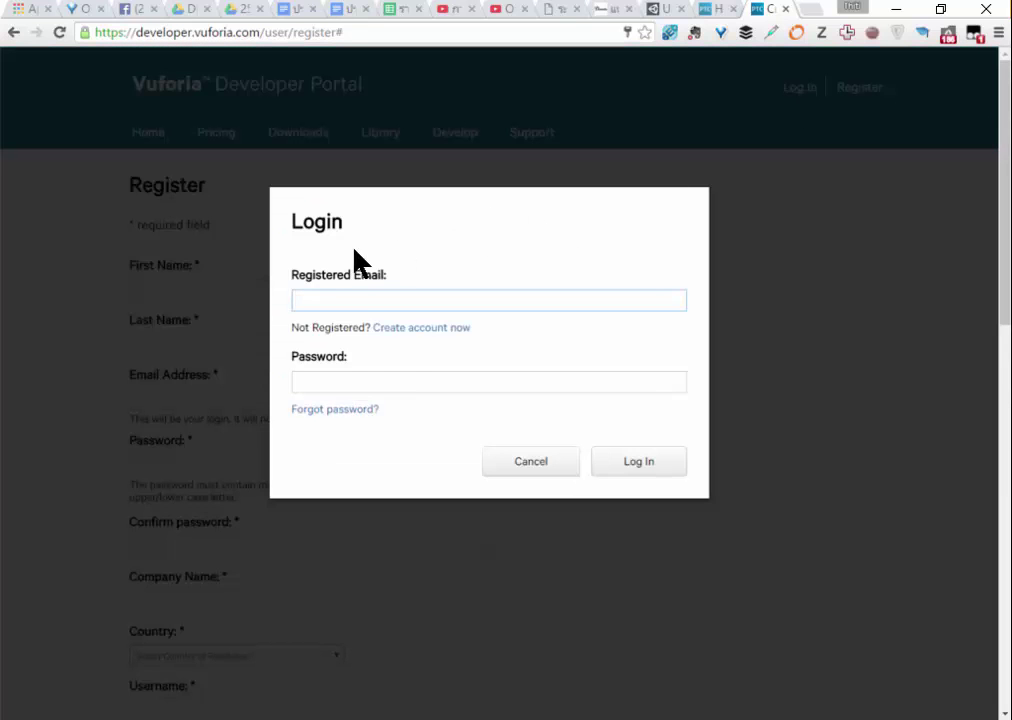
click(365, 322)
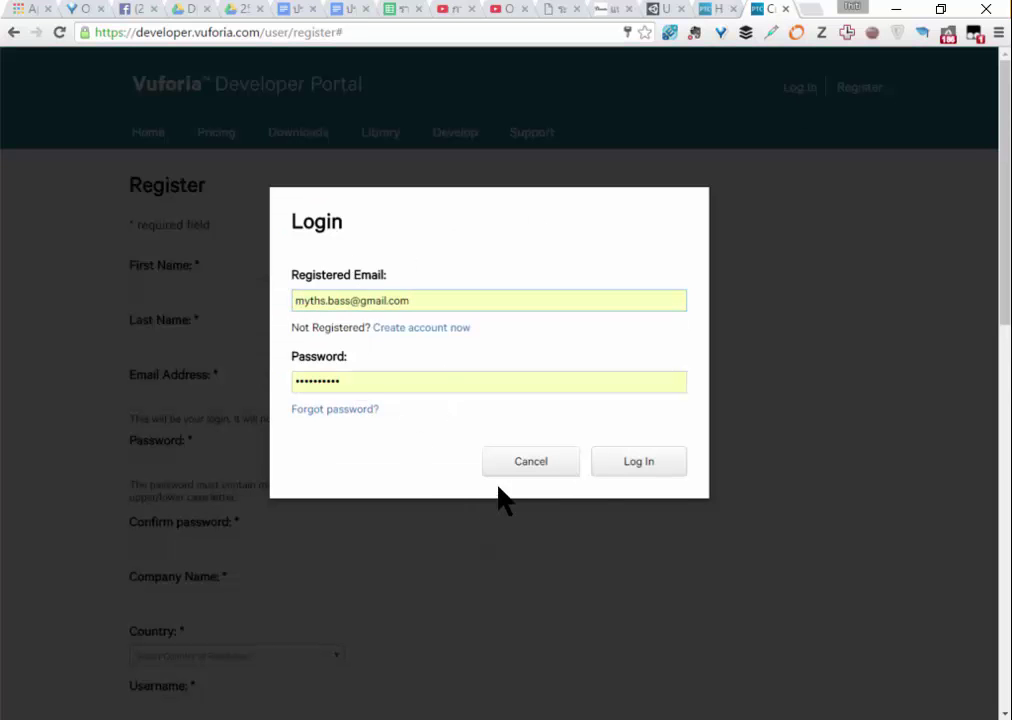
click(637, 464)
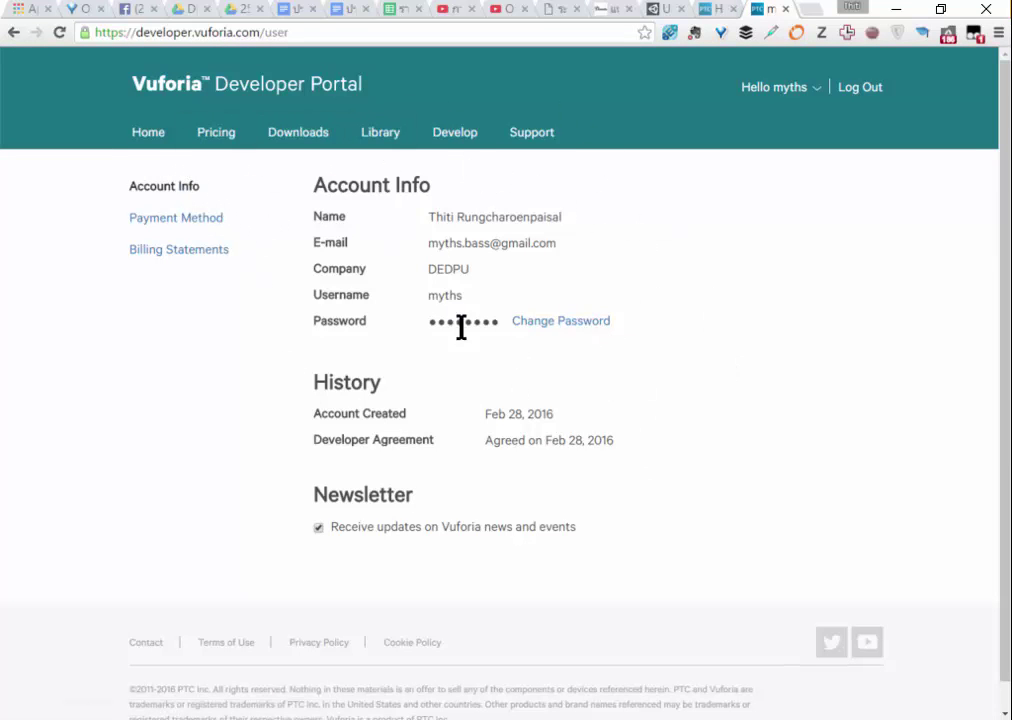
Step: Go to the SDK Downloads page and switch to its Samples listing
click(361, 171)
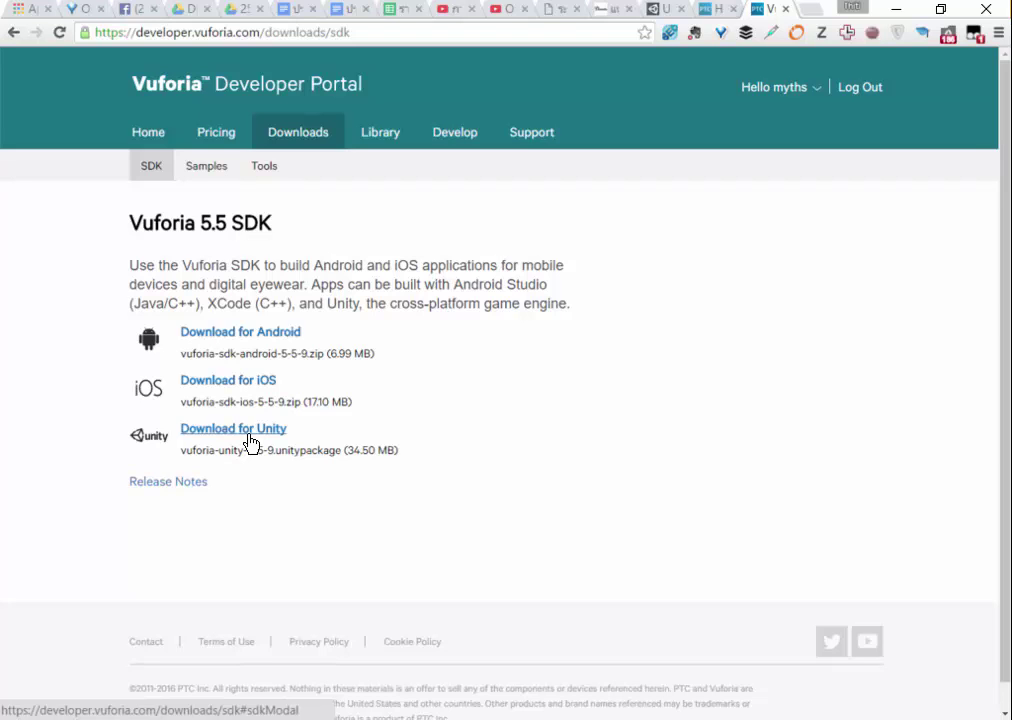
click(208, 170)
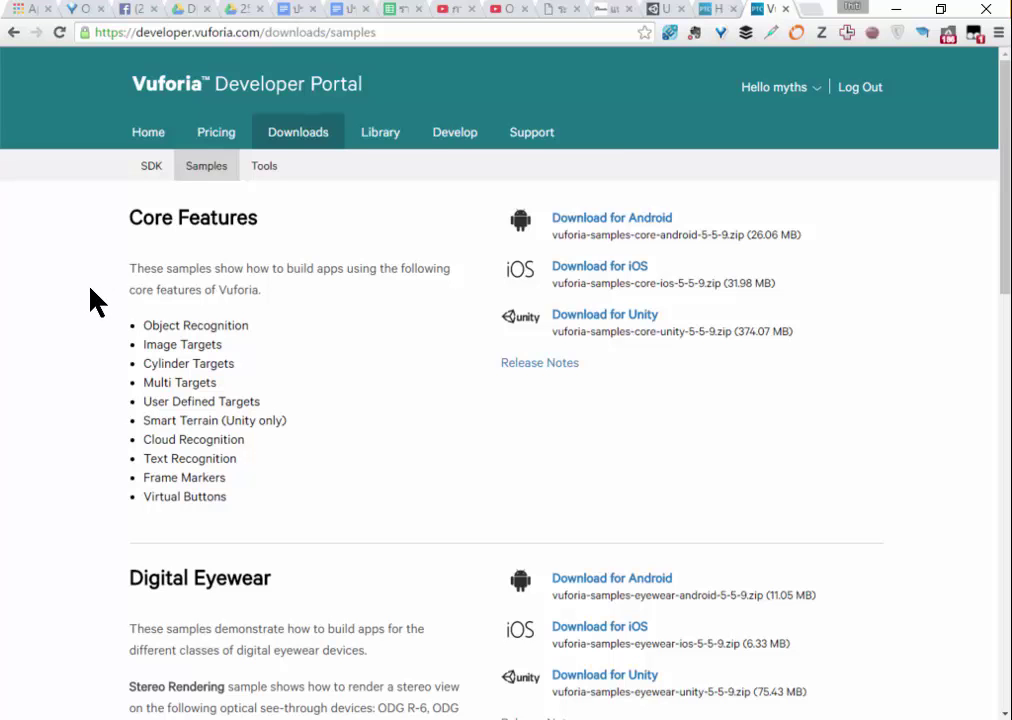
scroll(97, 300, down, 2)
scroll(95, 296, up, 1)
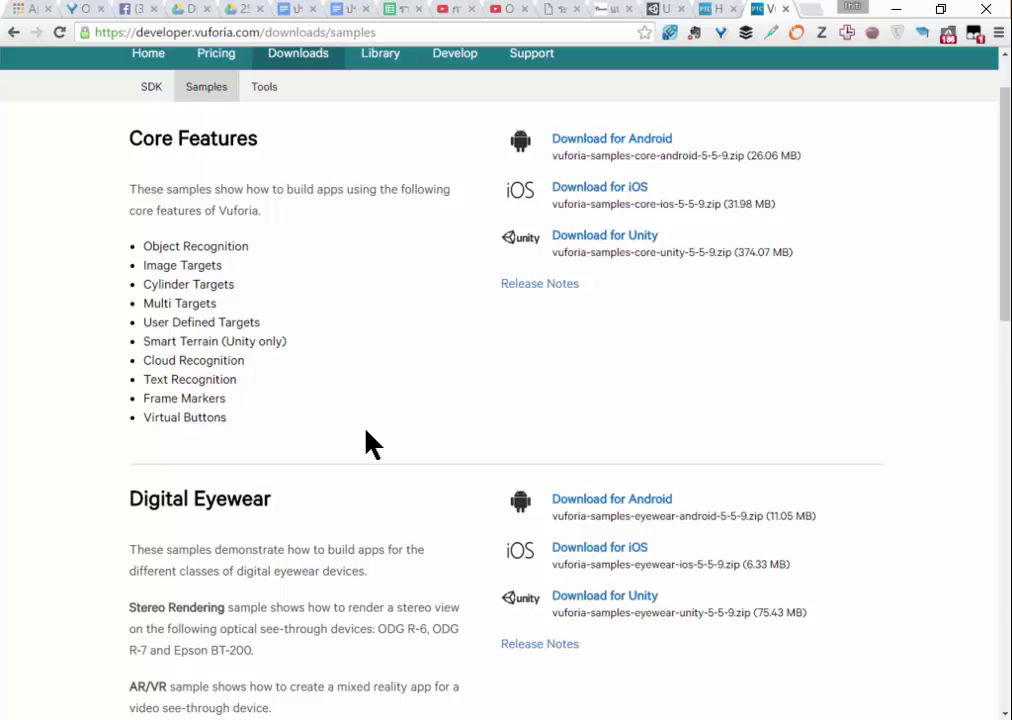
drag(288, 341, 142, 342)
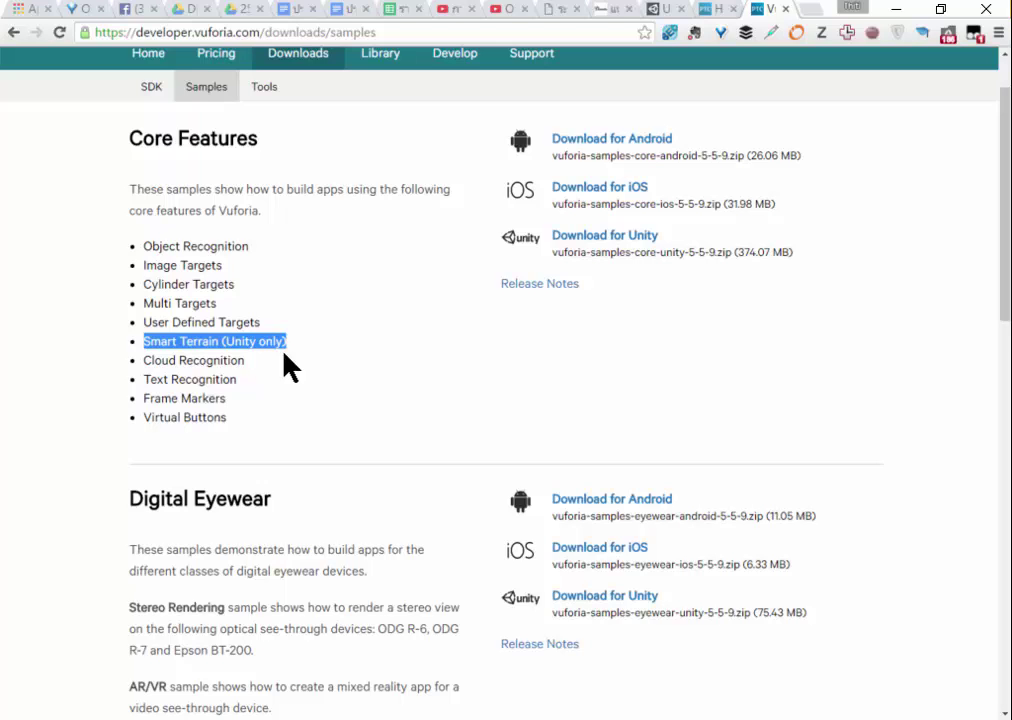
click(302, 365)
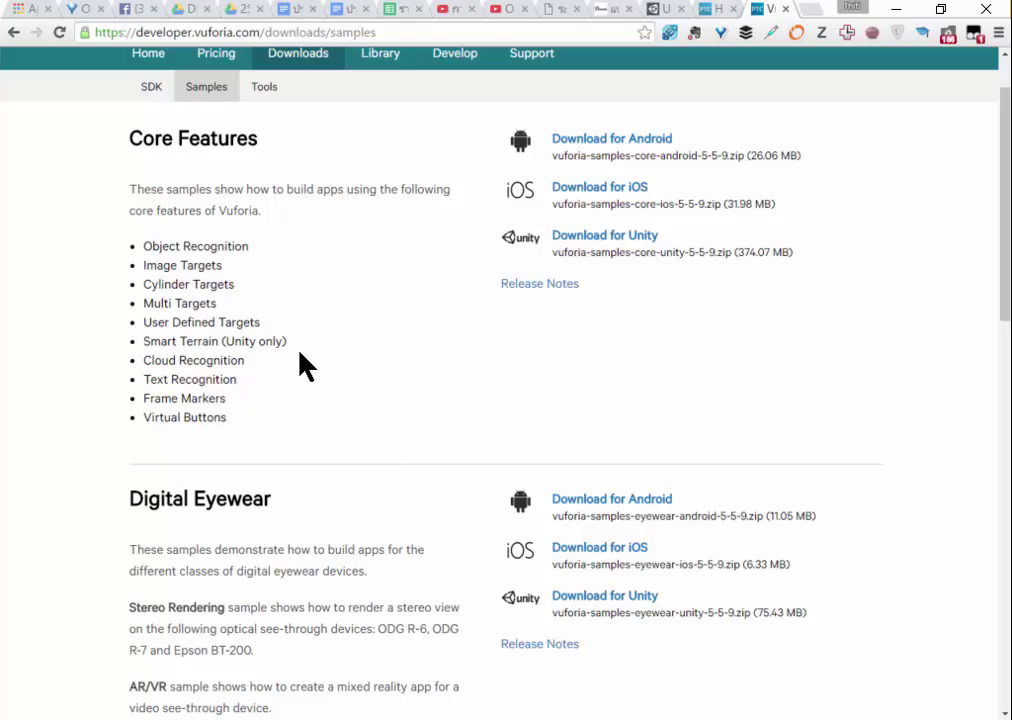
drag(290, 341, 124, 340)
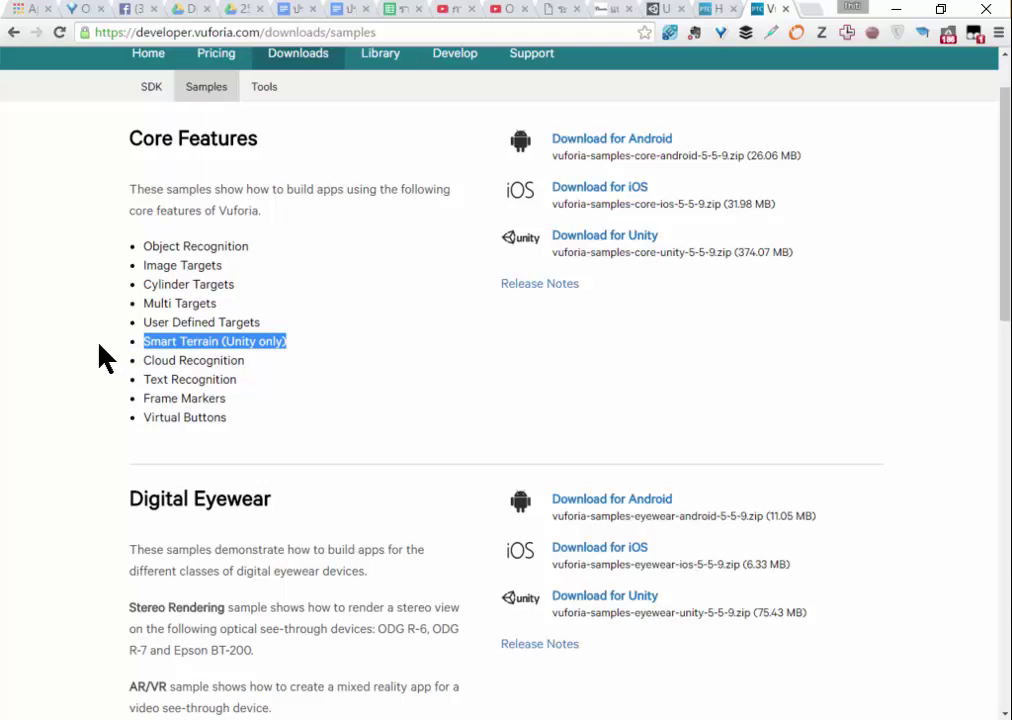
click(165, 357)
drag(226, 267, 136, 264)
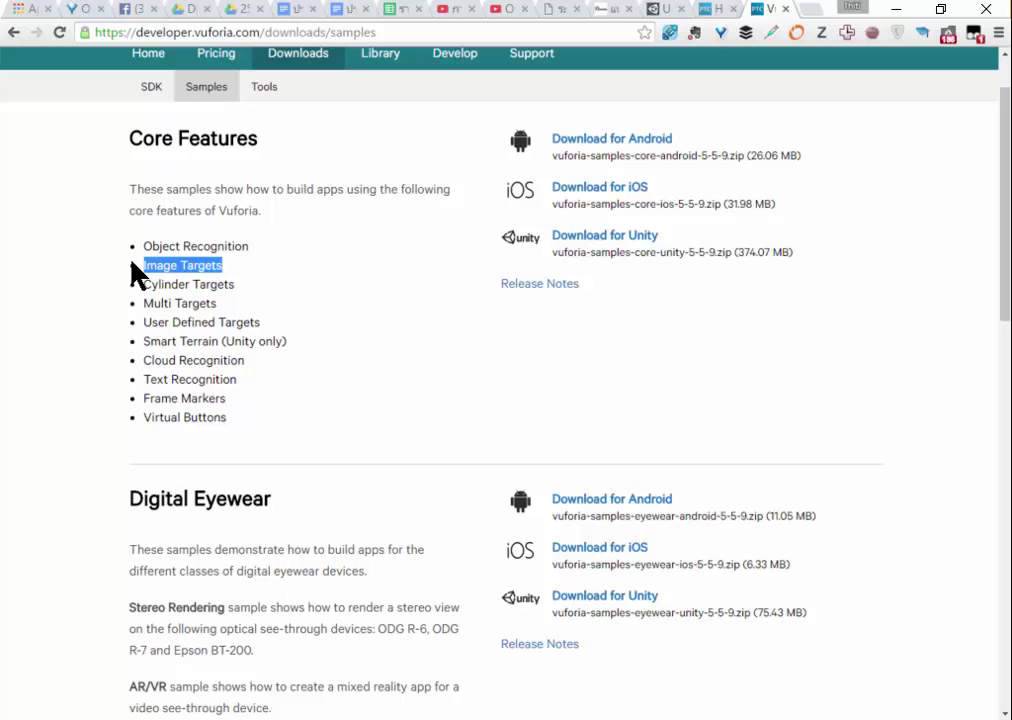
scroll(110, 295, down, 3)
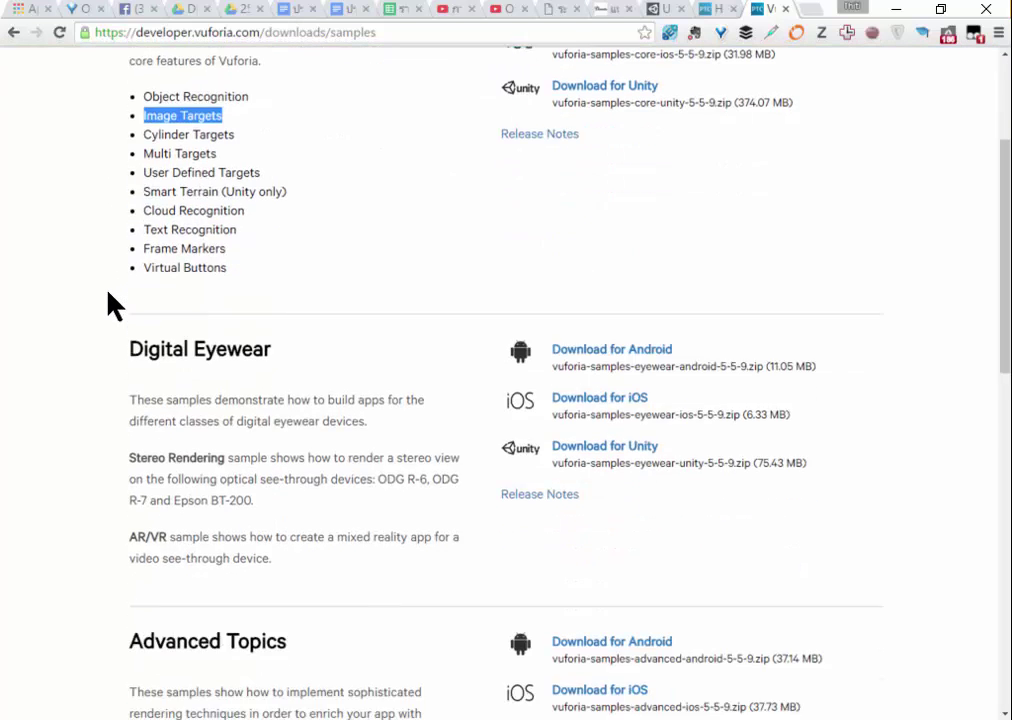
scroll(110, 295, down, 2)
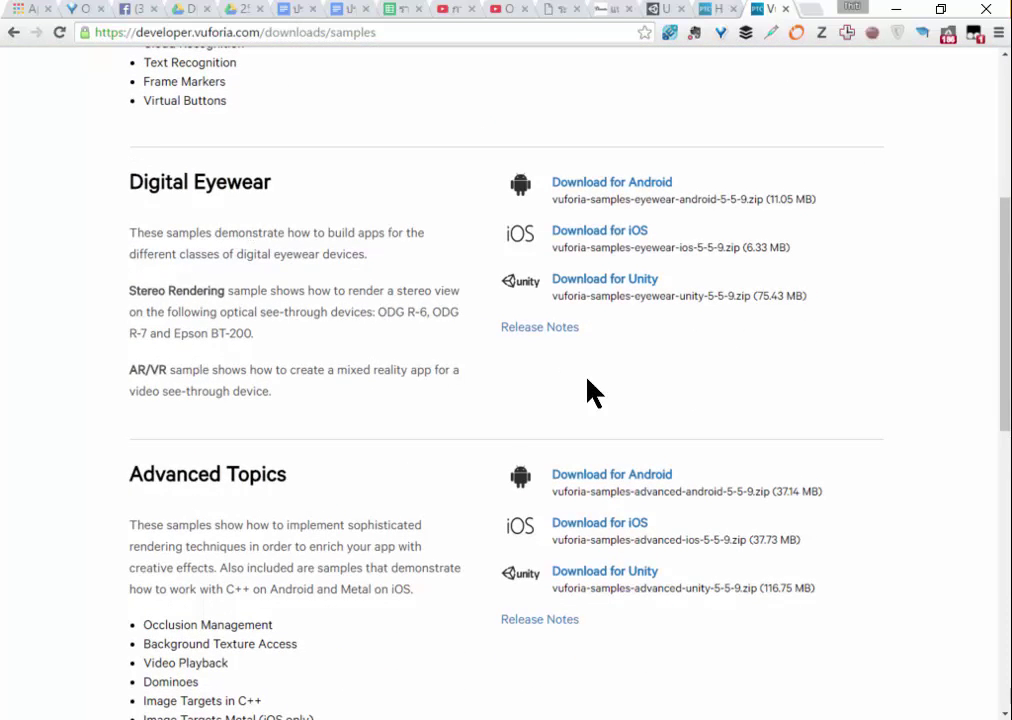
scroll(298, 398, down, 1)
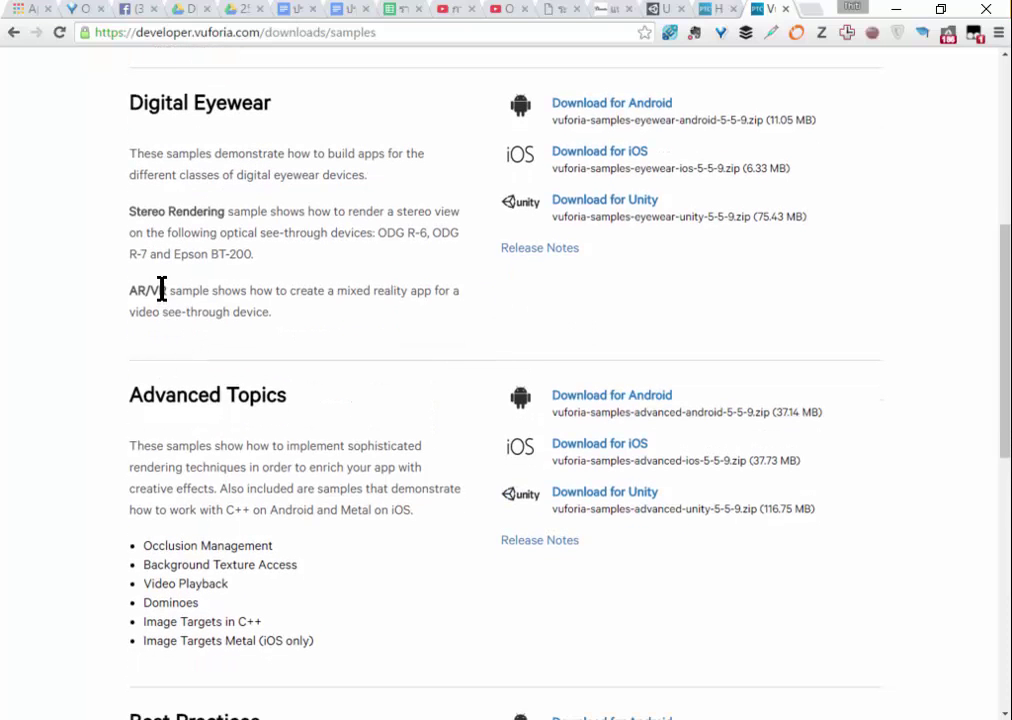
drag(165, 290, 121, 290)
scroll(117, 285, down, 3)
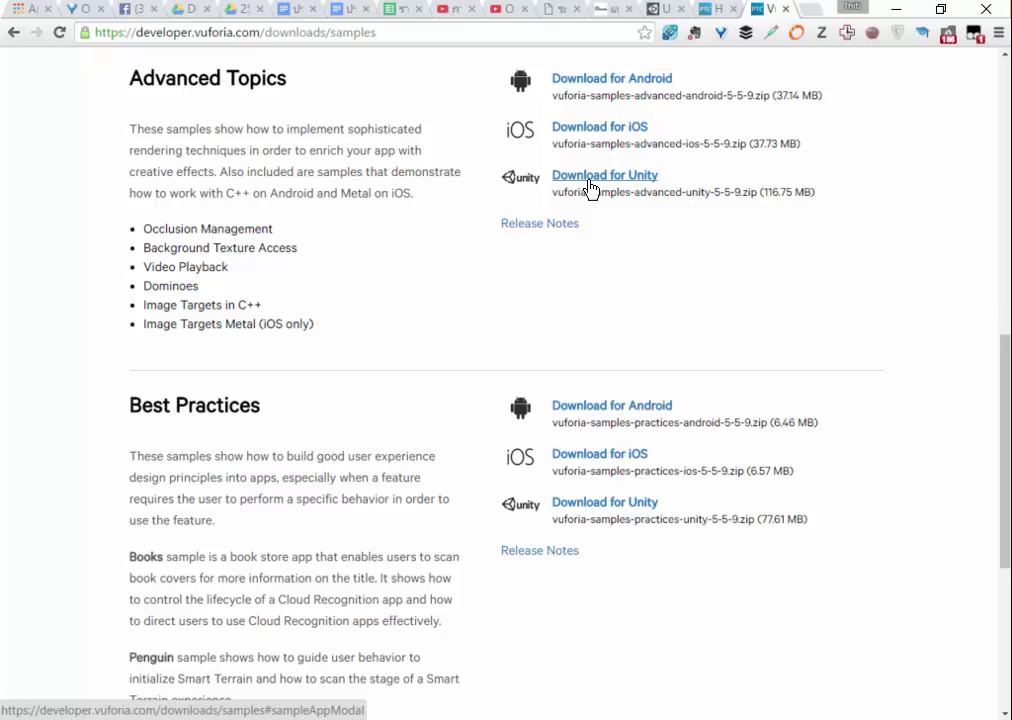
scroll(244, 271, up, 1)
scroll(240, 270, up, 2)
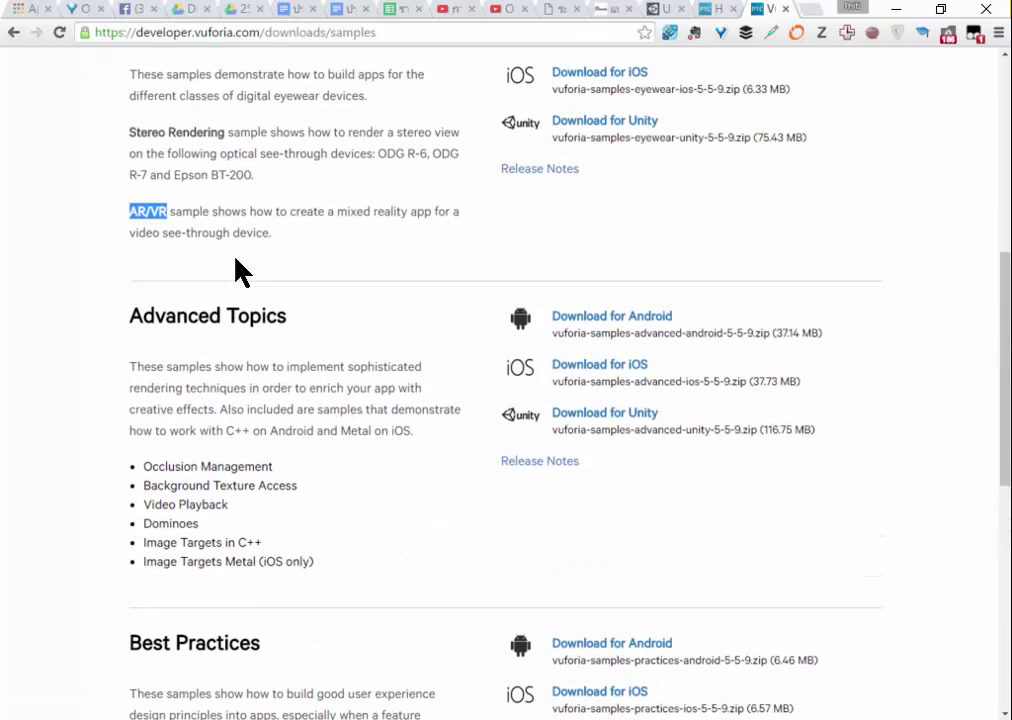
scroll(240, 270, up, 2)
scroll(241, 274, up, 2)
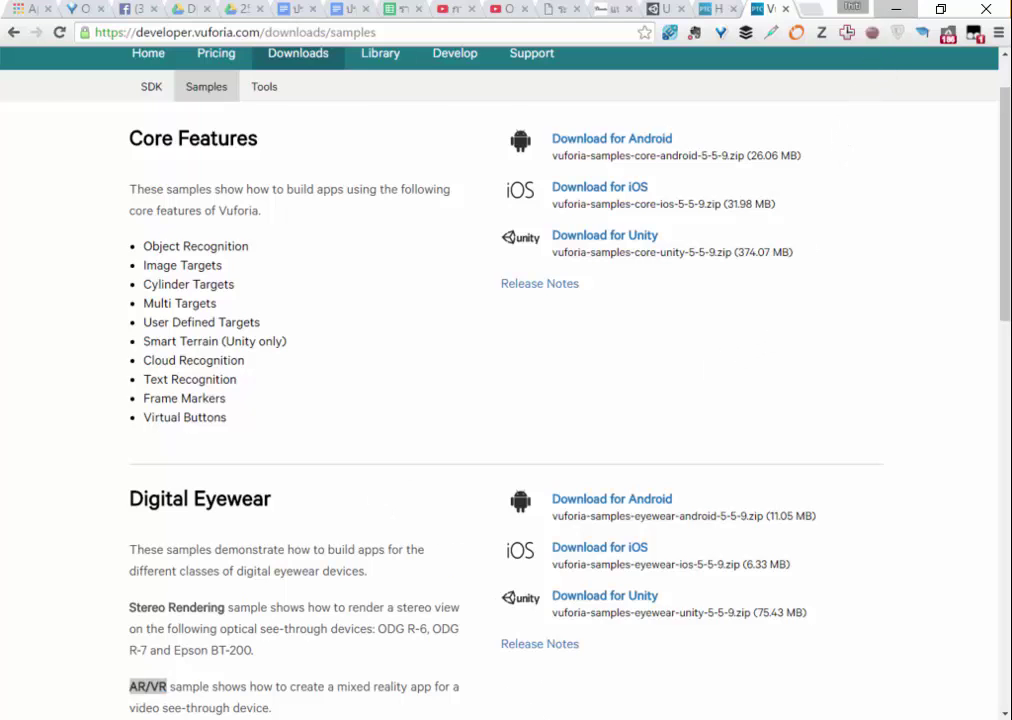
Step: Minimize the browser and close Unity's Welcome To PlayMaker window
click(893, 10)
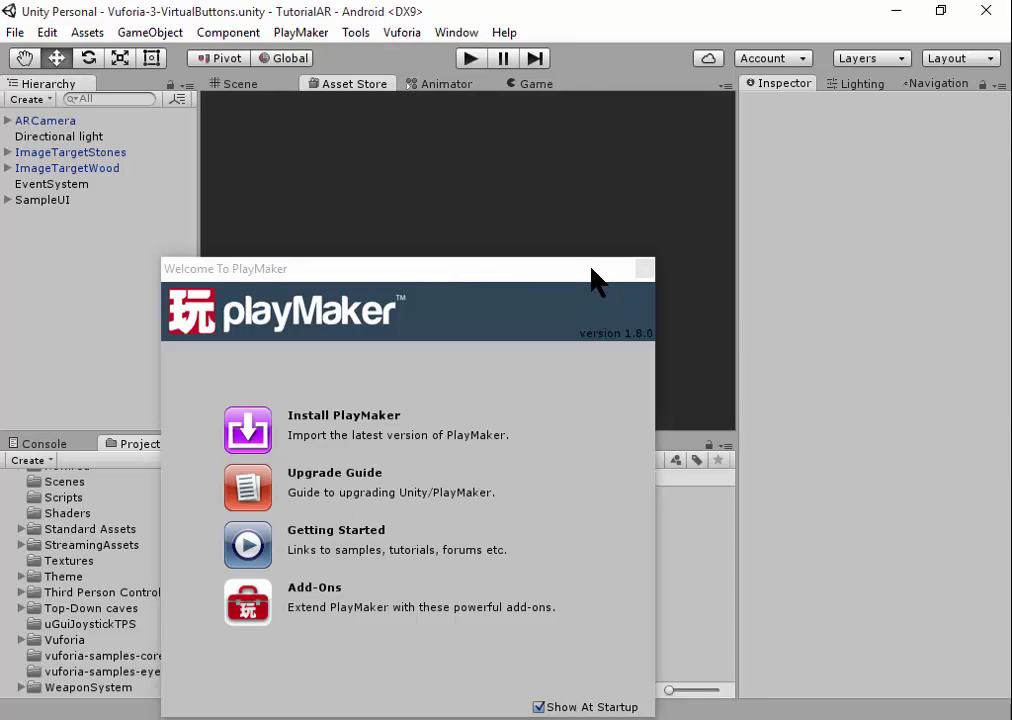
click(646, 270)
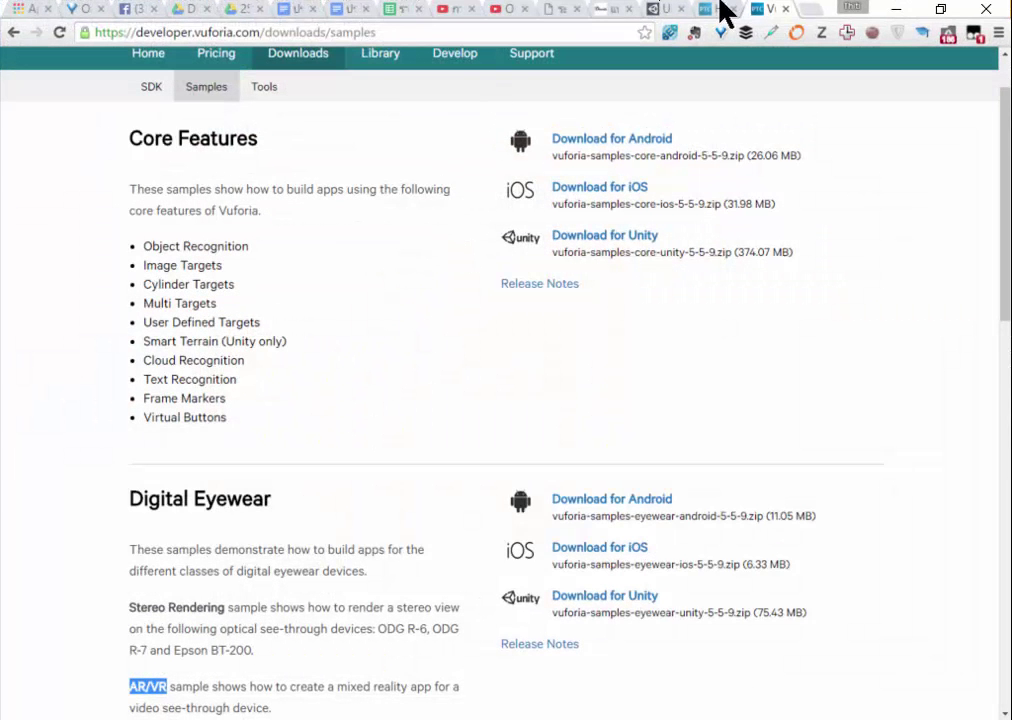
Step: Search Google for 'free model ironman fbx' and open the 'Iron Man 2 - 3d model' result
click(676, 8)
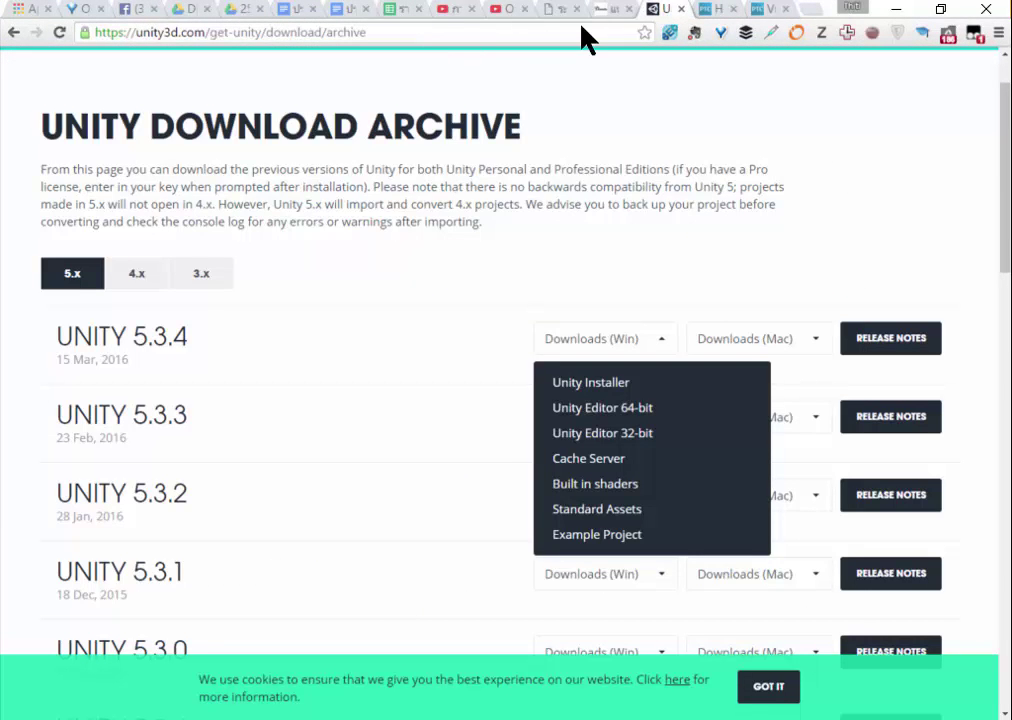
click(459, 30)
text(free)
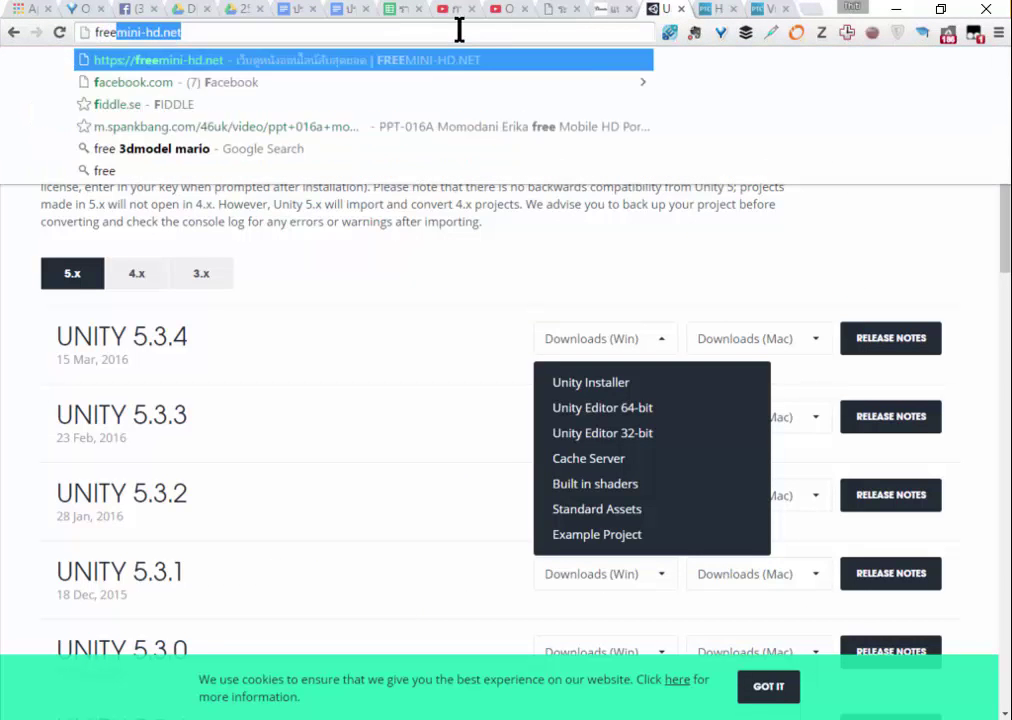
text( mod)
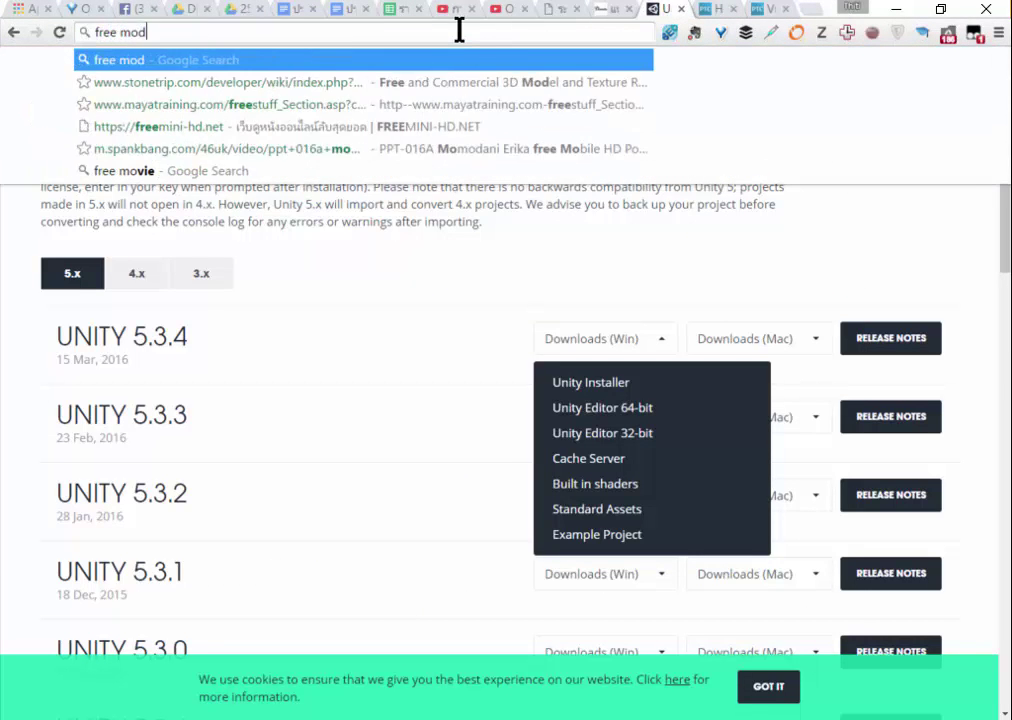
text(el iron)
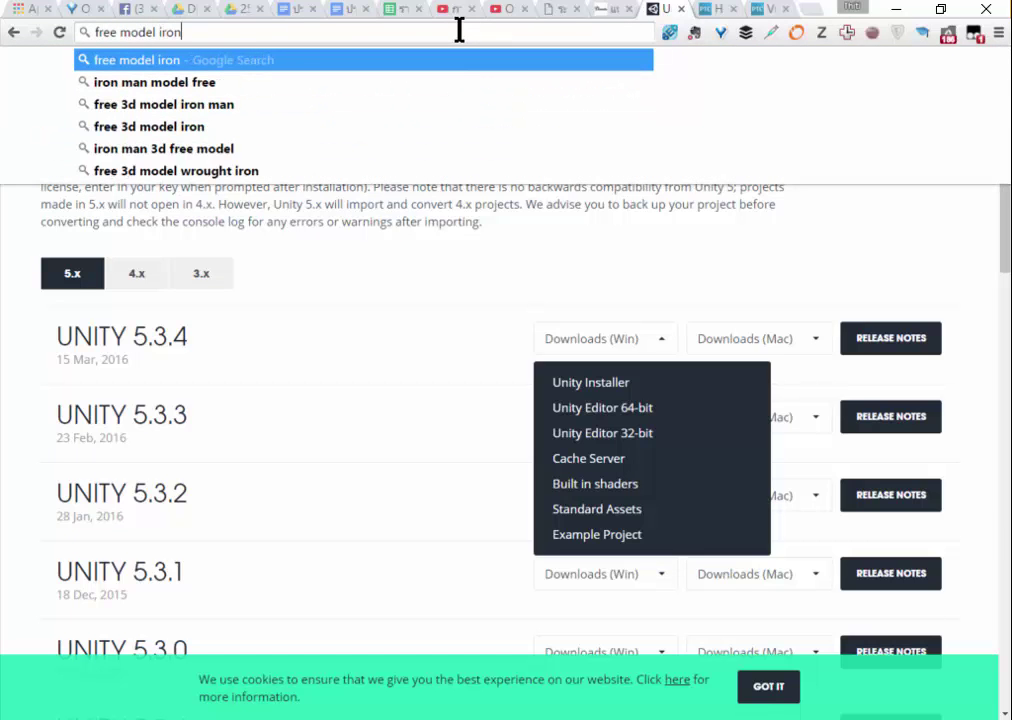
text(man)
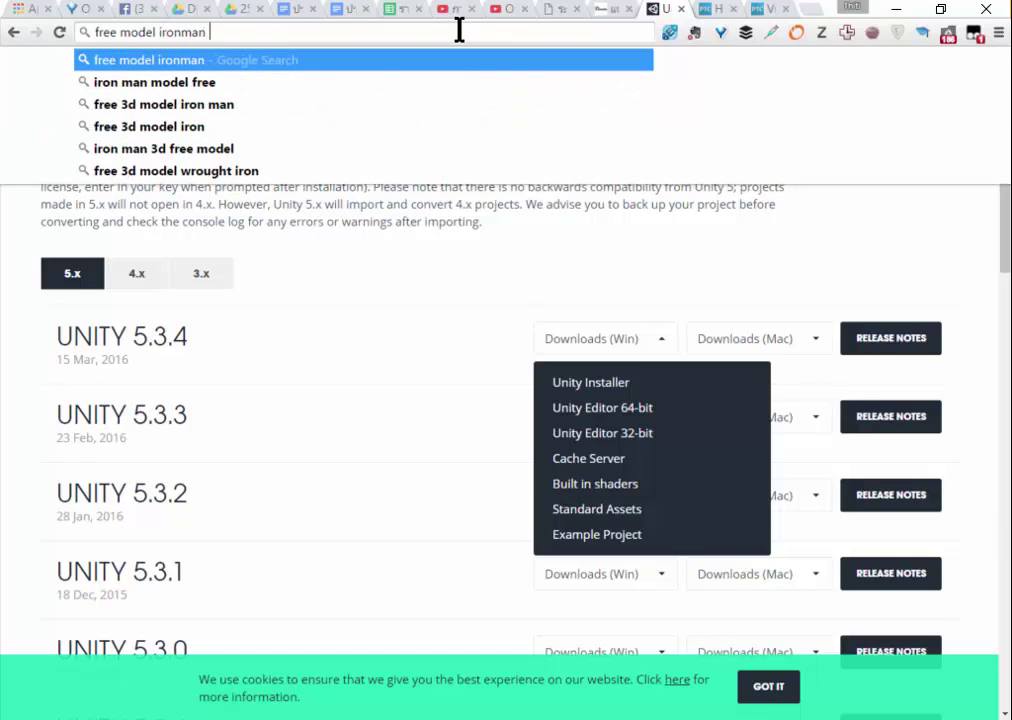
text( fbx)
key(Return)
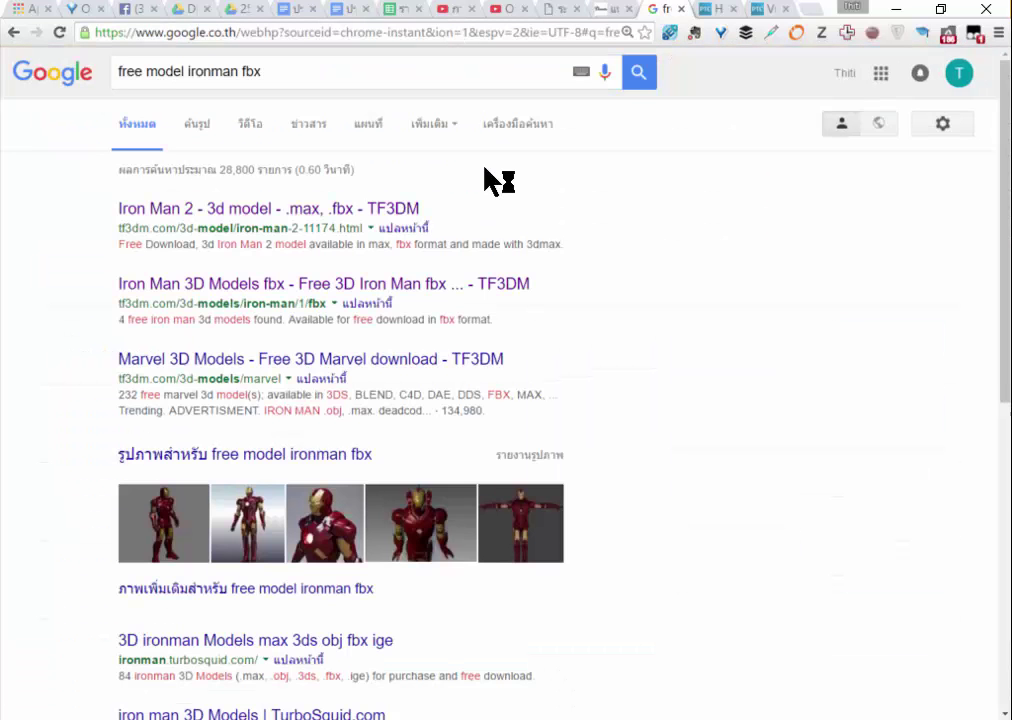
click(266, 211)
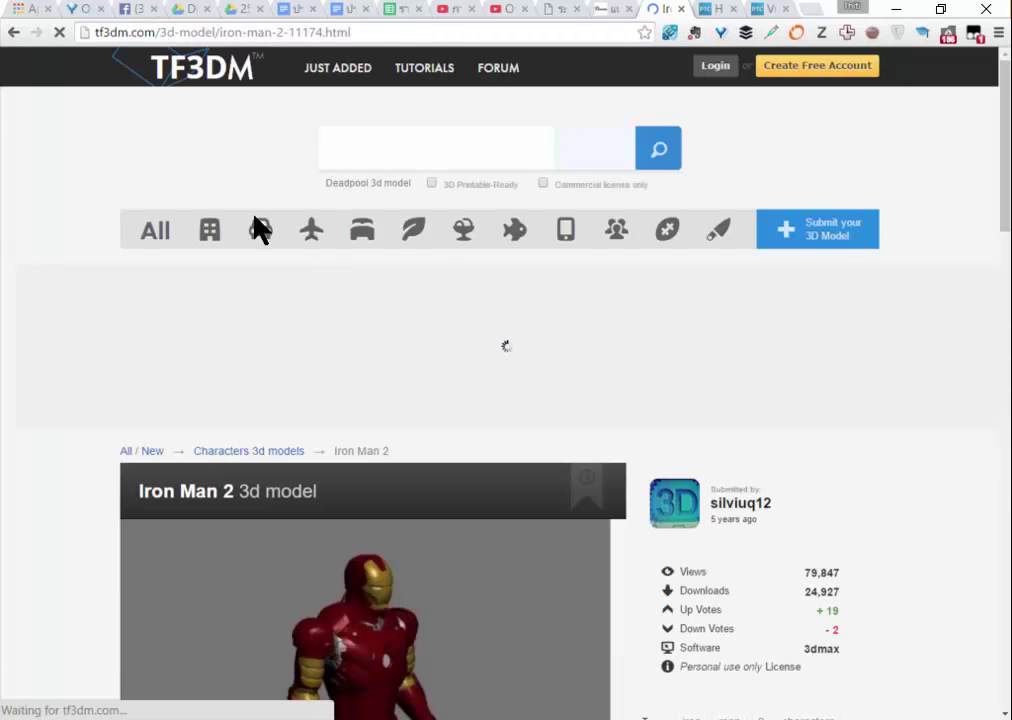
Step: Scroll the TF3DM page and rotate the Iron Man 2 model in the viewer
scroll(210, 270, down, 2)
scroll(215, 300, down, 1)
scroll(336, 313, down, 2)
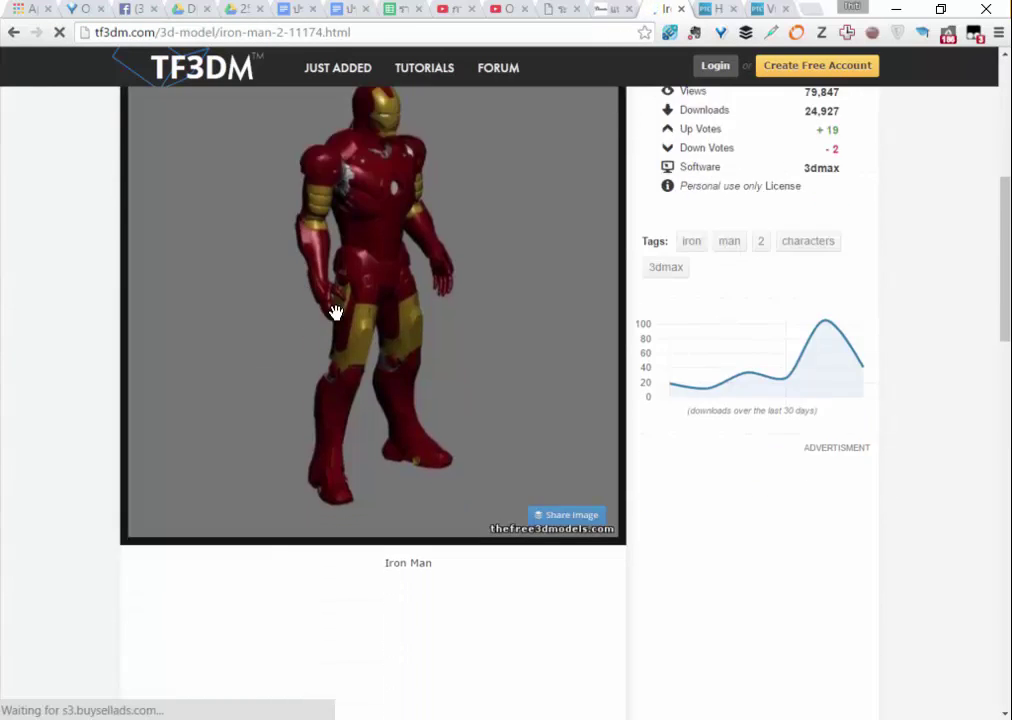
scroll(340, 300, down, 1)
scroll(343, 278, up, 2)
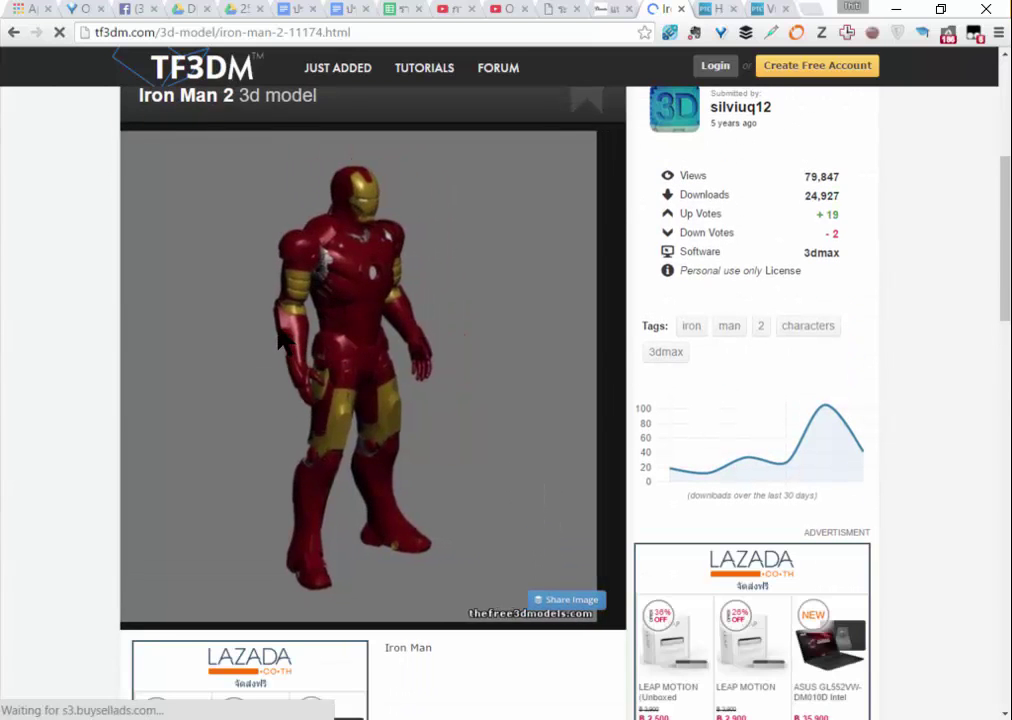
scroll(374, 308, down, 2)
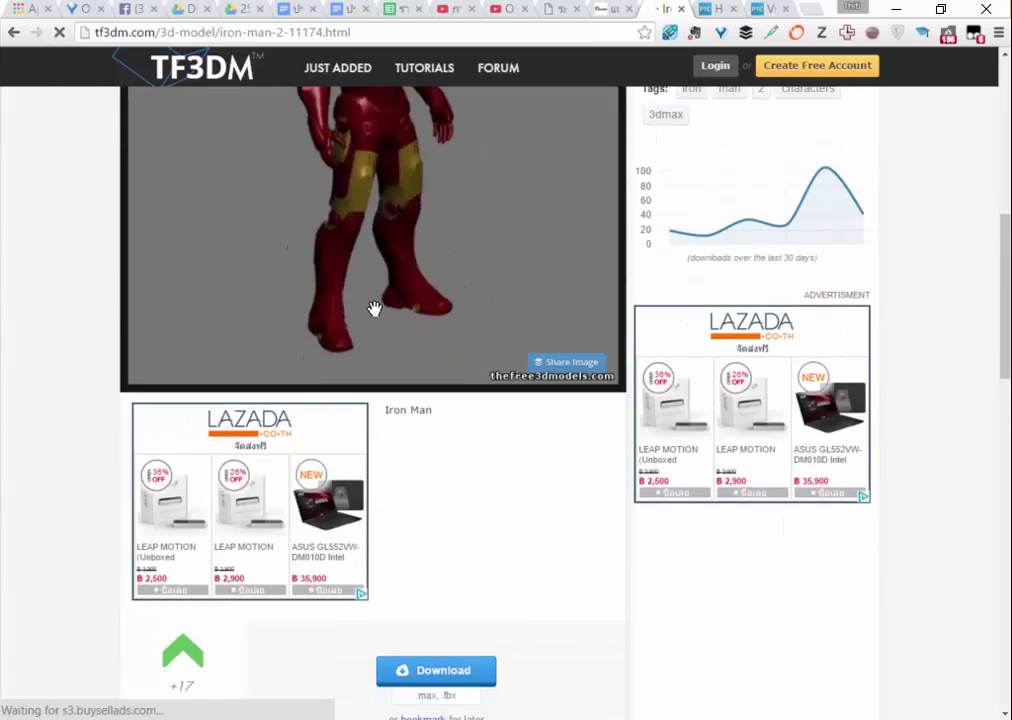
scroll(374, 308, up, 2)
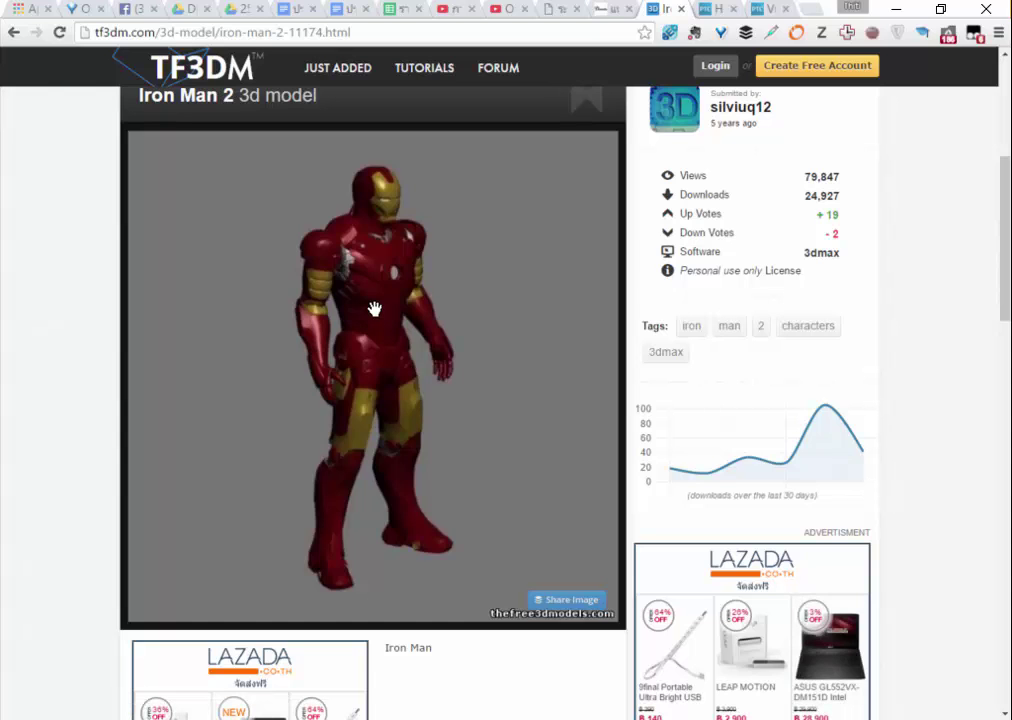
drag(425, 330, 273, 318)
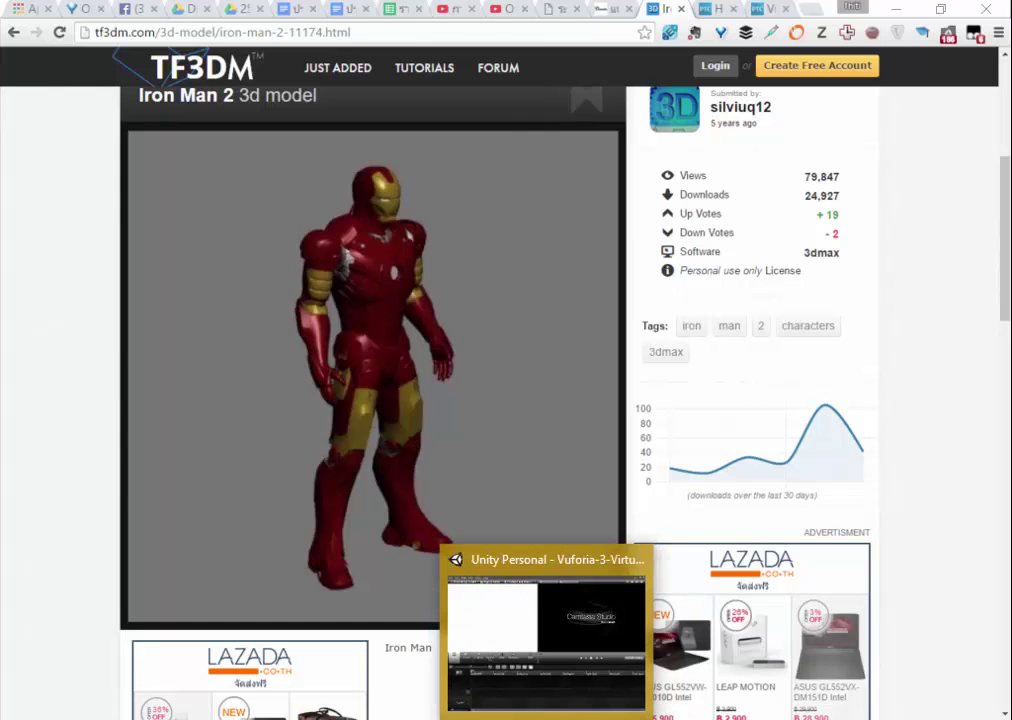
Step: Return to Unity and select the Application, then Input PlayMaker Custom Actions folders
click(546, 719)
scroll(332, 271, down, 5)
click(300, 511)
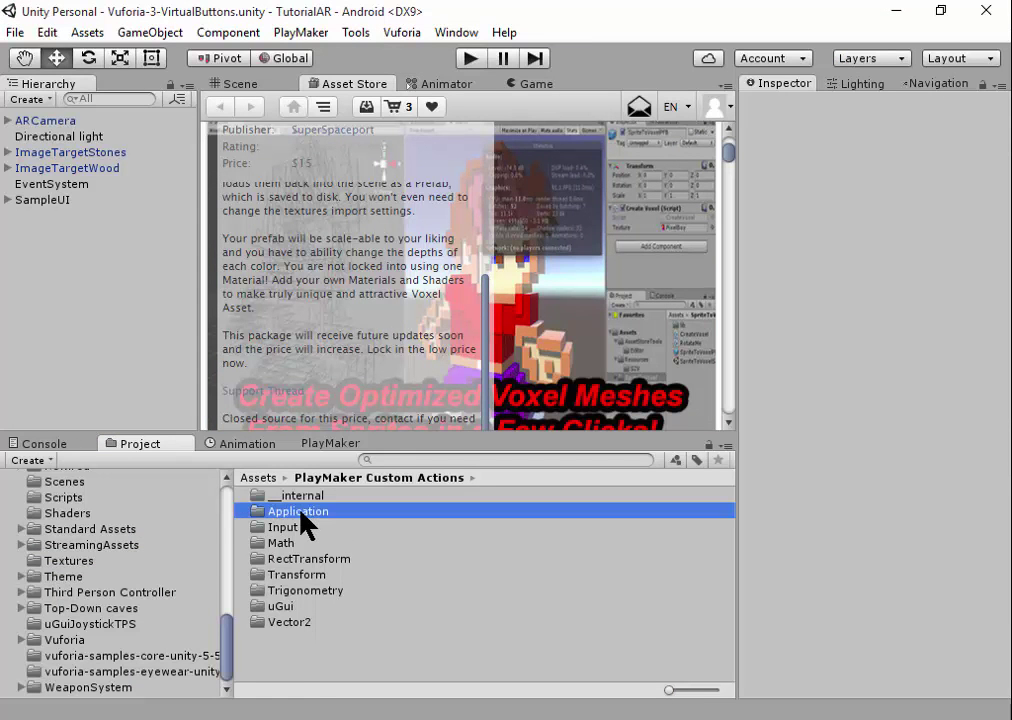
click(283, 527)
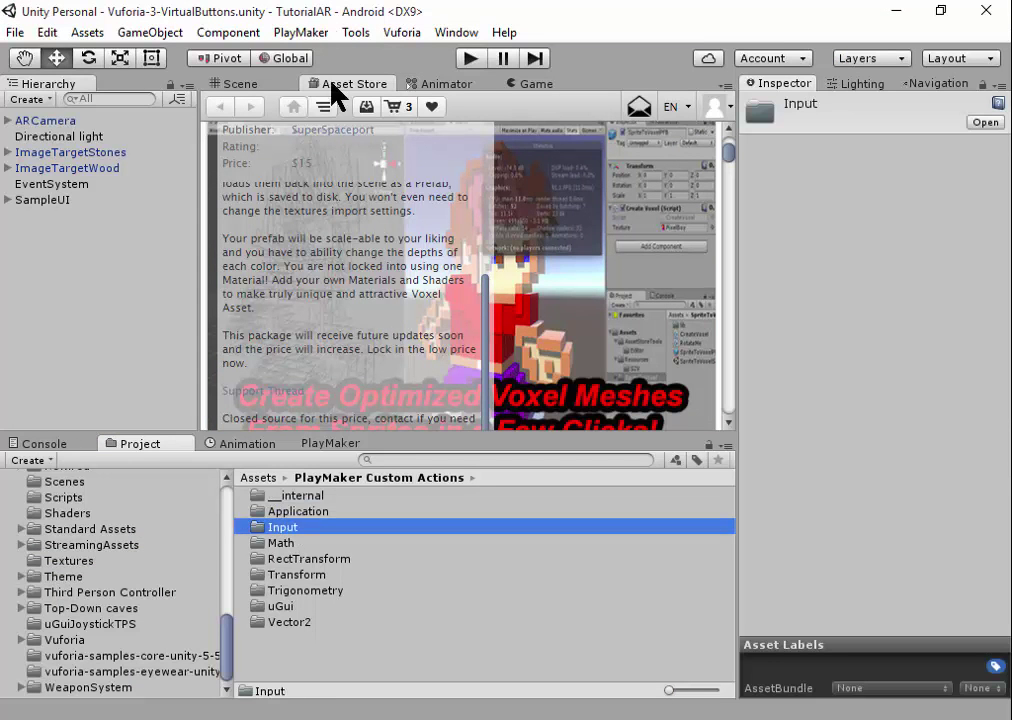
Step: Show the Scene view, then browse through the Vuforia folder to Assets/Plugins
click(252, 85)
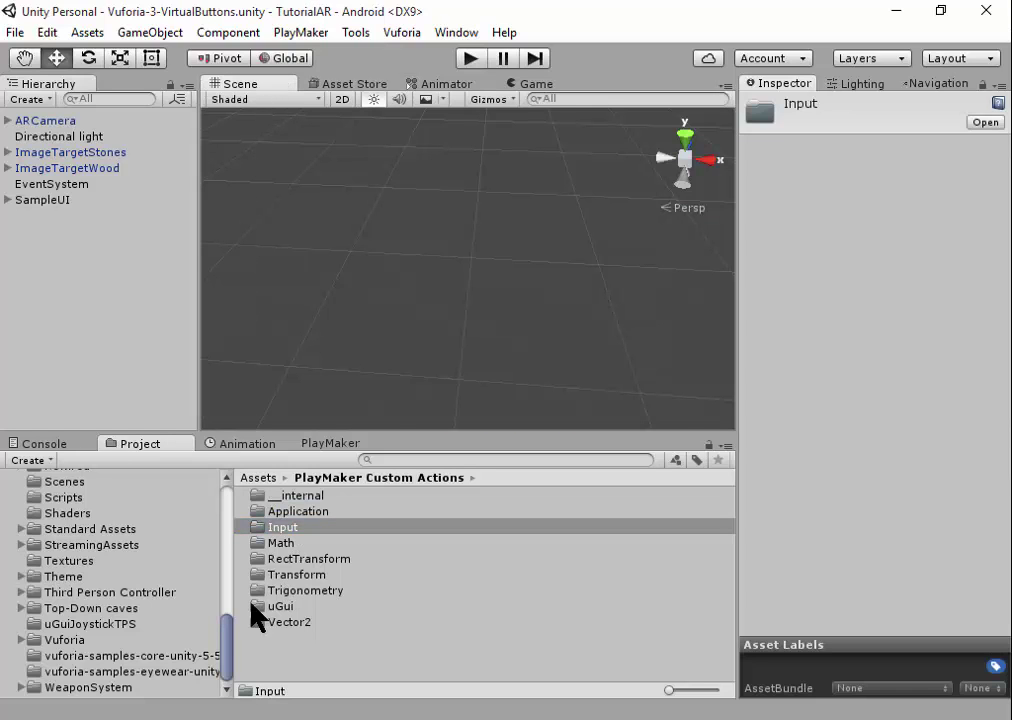
mouse_move(228, 648)
mouse_down()
mouse_move(221, 514)
mouse_move(221, 632)
mouse_up()
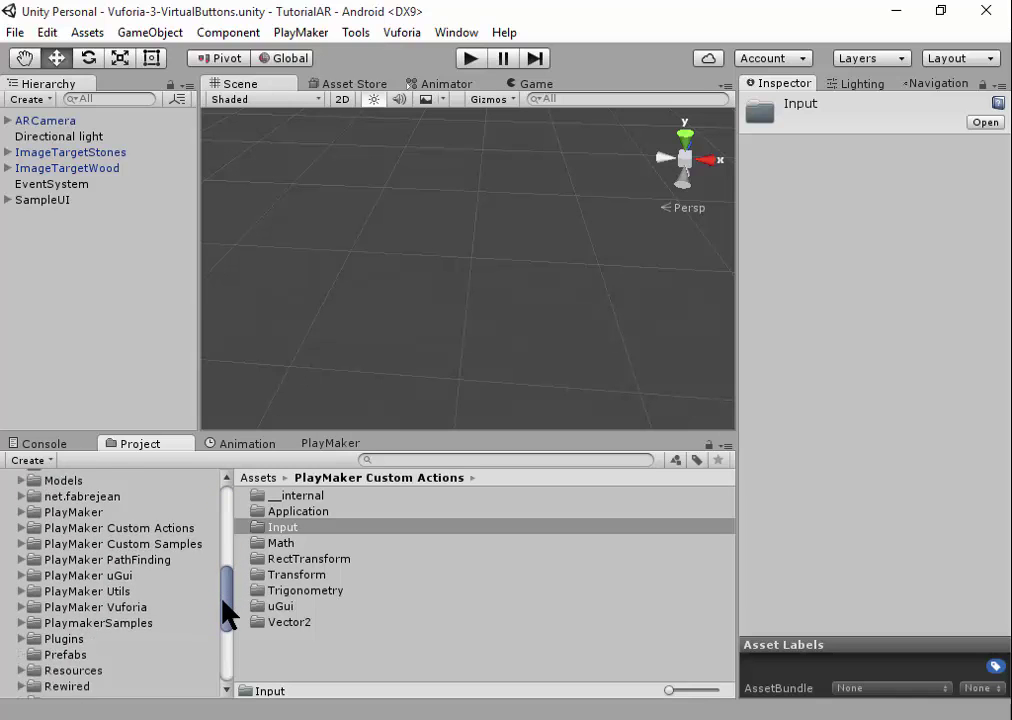
scroll(160, 625, down, 3)
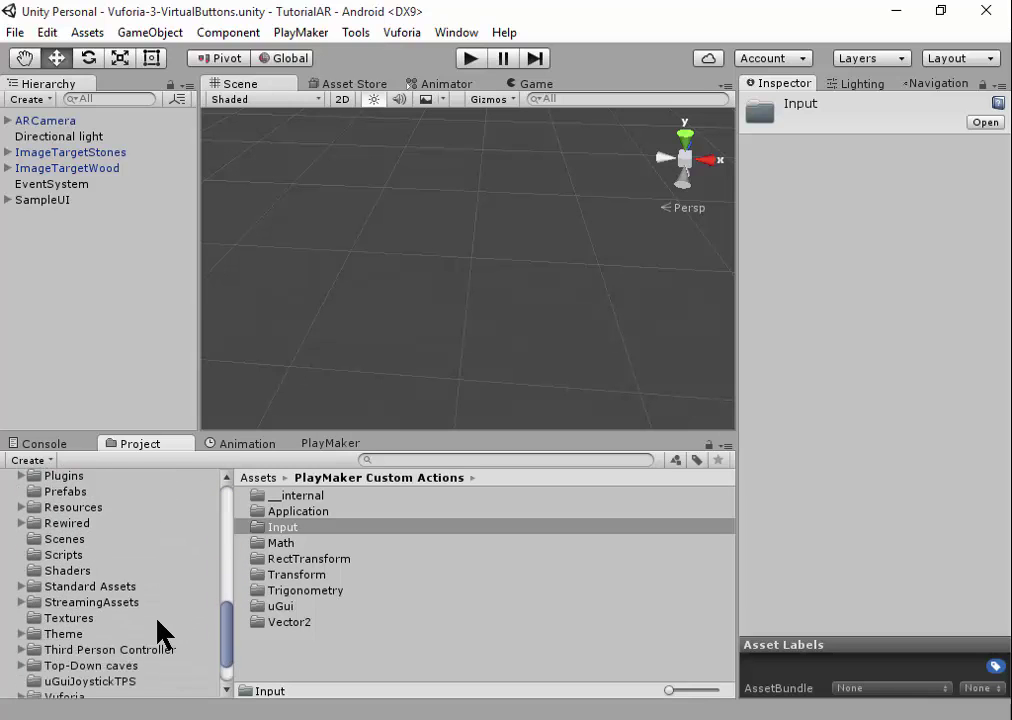
scroll(140, 635, down, 3)
click(63, 639)
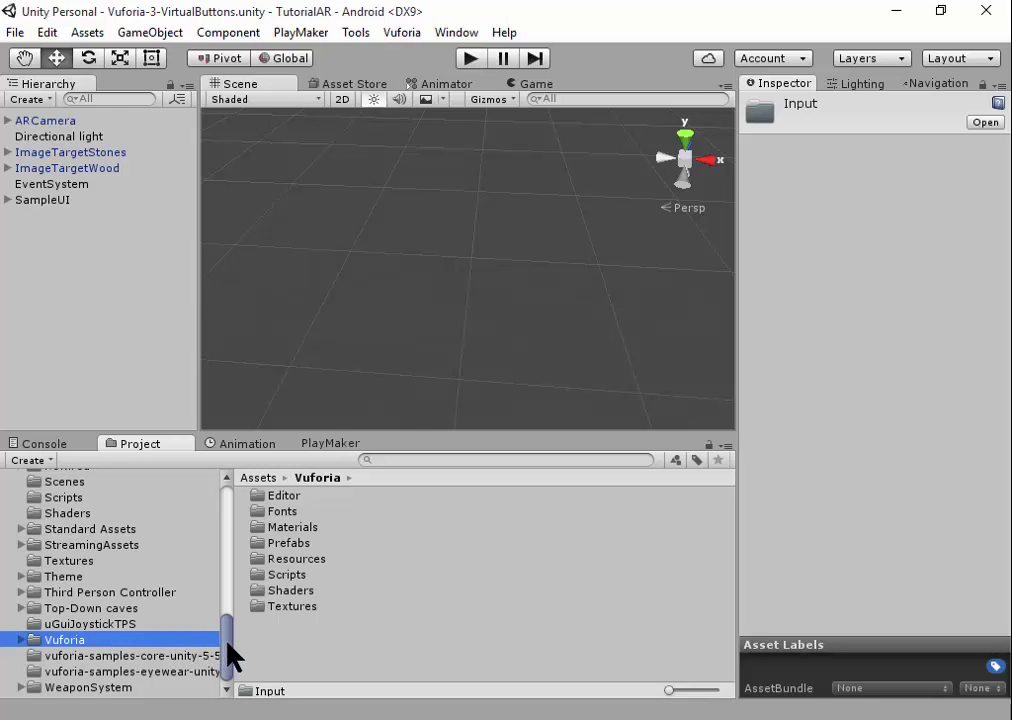
drag(228, 645, 226, 622)
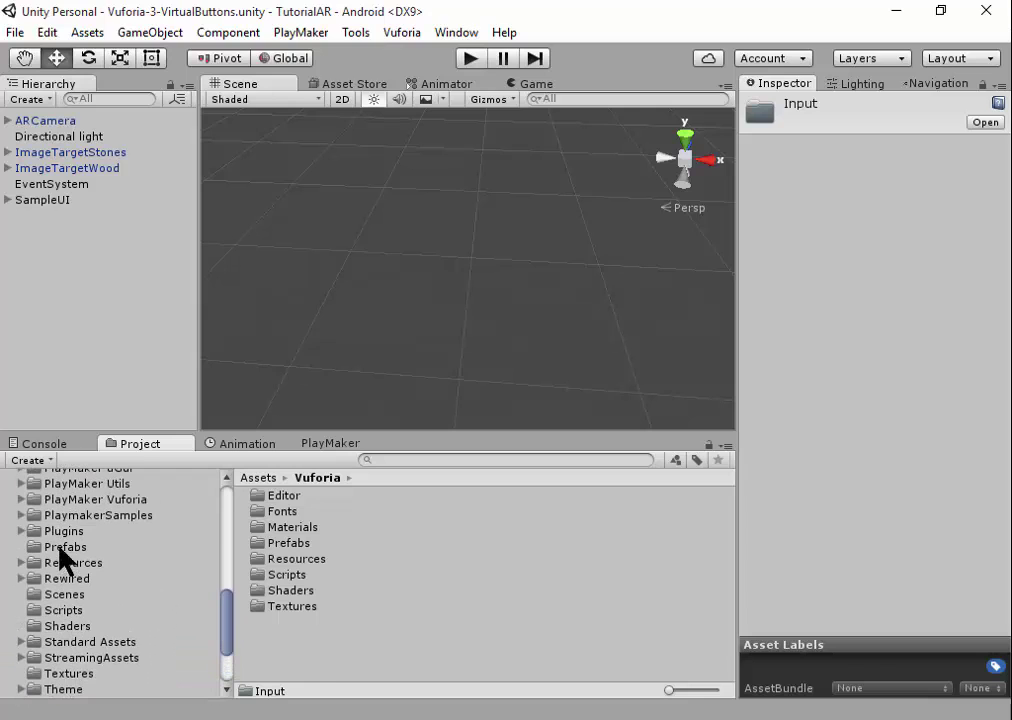
click(42, 532)
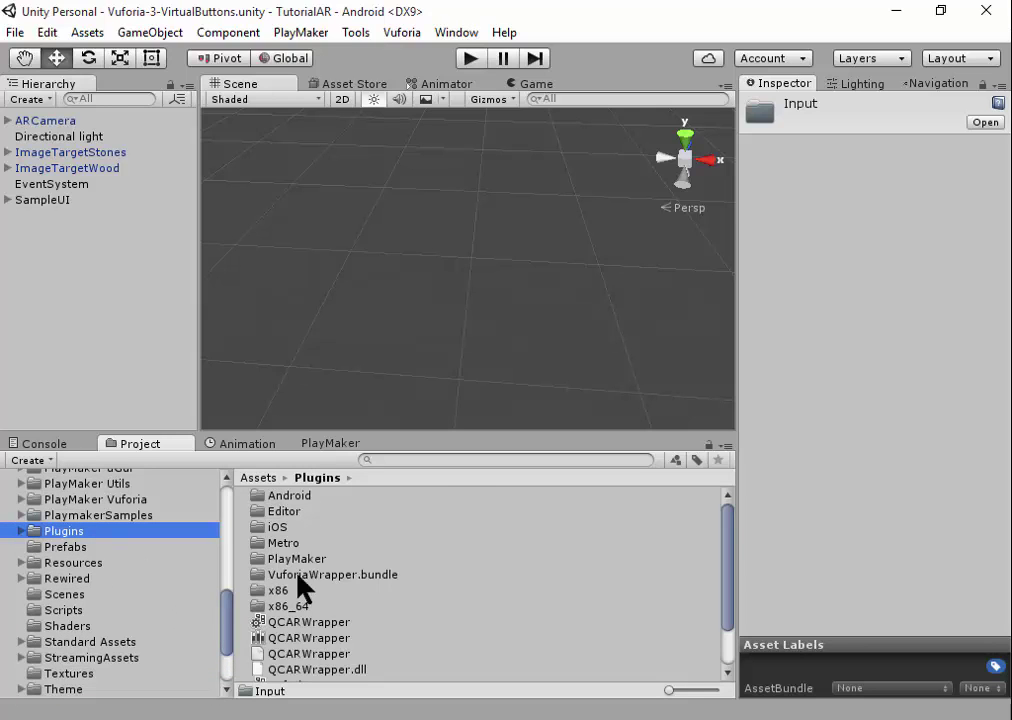
Step: Browse the x86 plugins folder and the VuforiaWrapper.bundle Contents folder
scroll(453, 594, down, 3)
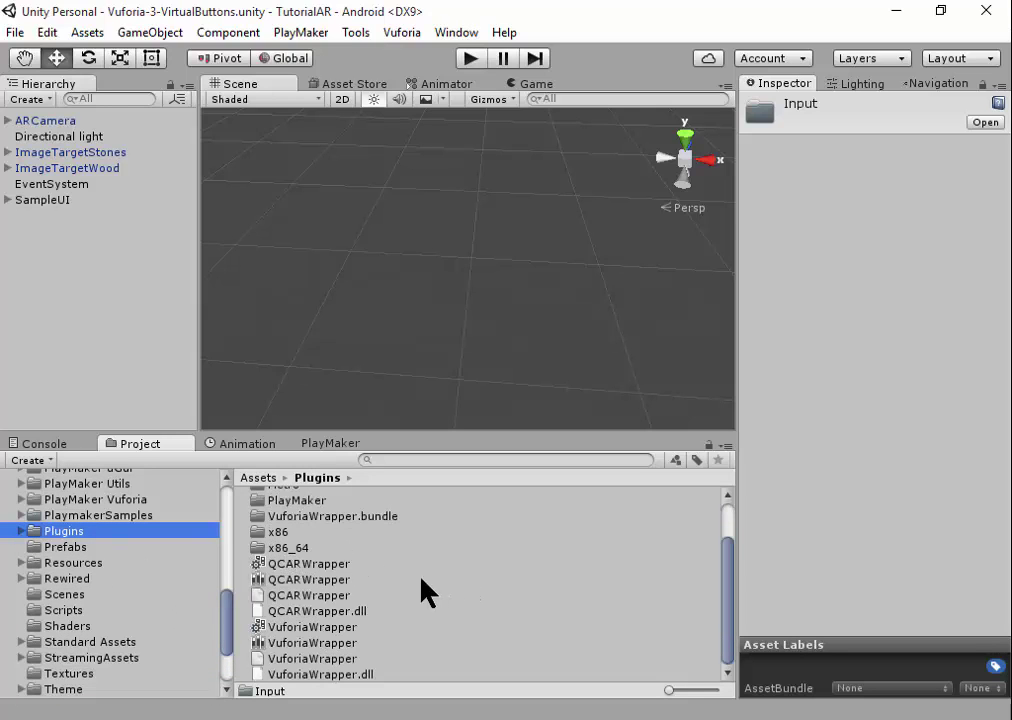
double_click(288, 536)
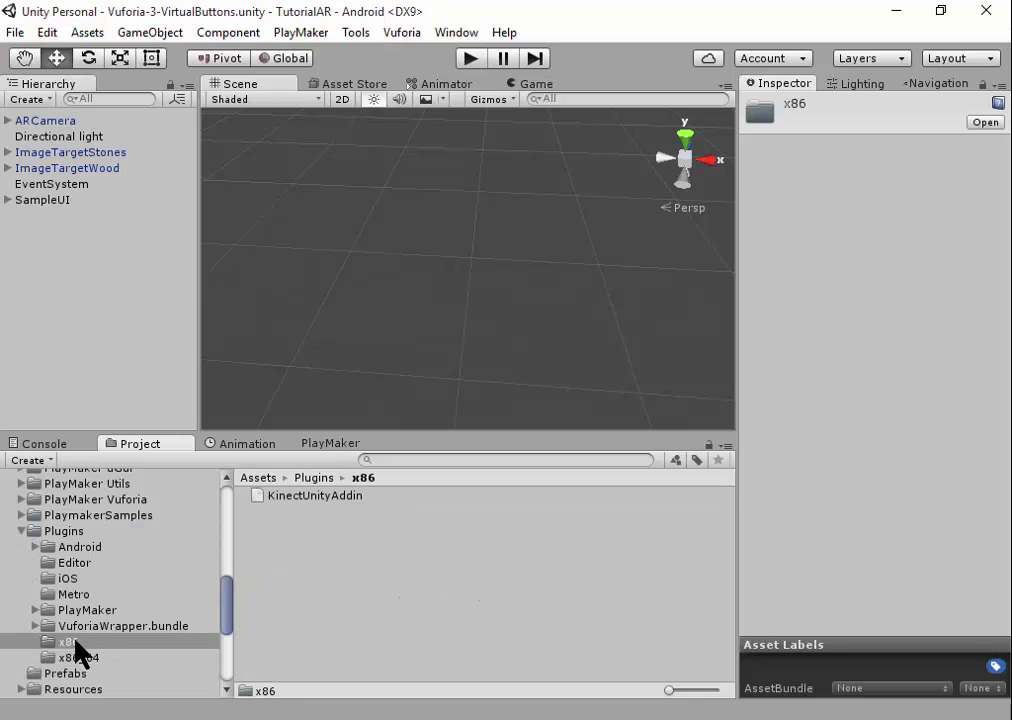
click(58, 533)
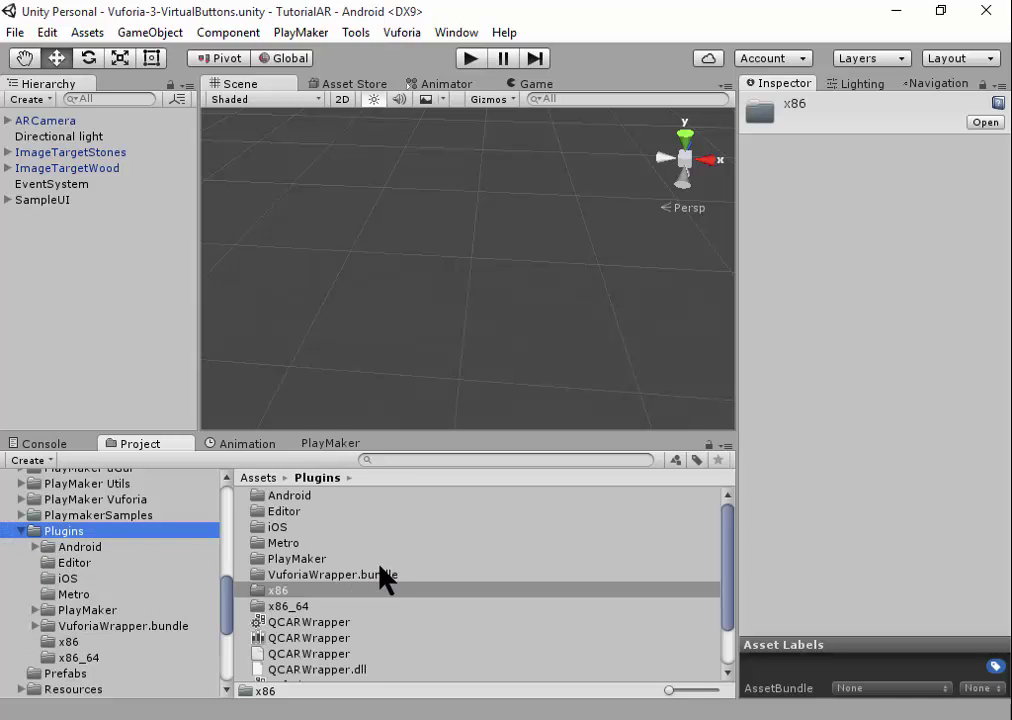
double_click(314, 574)
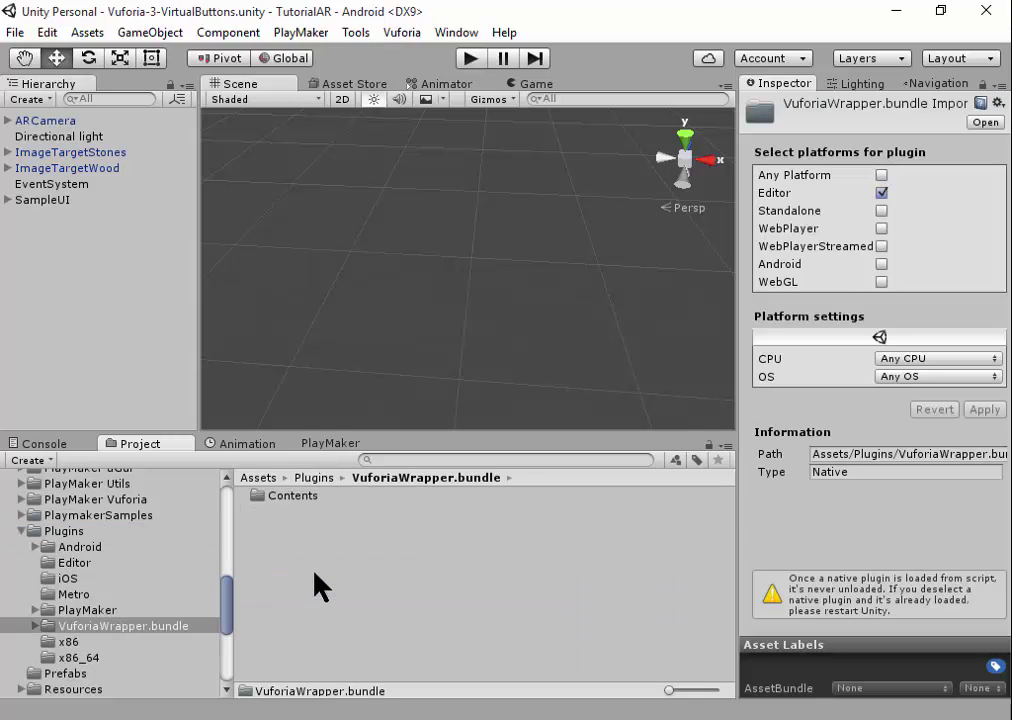
double_click(278, 494)
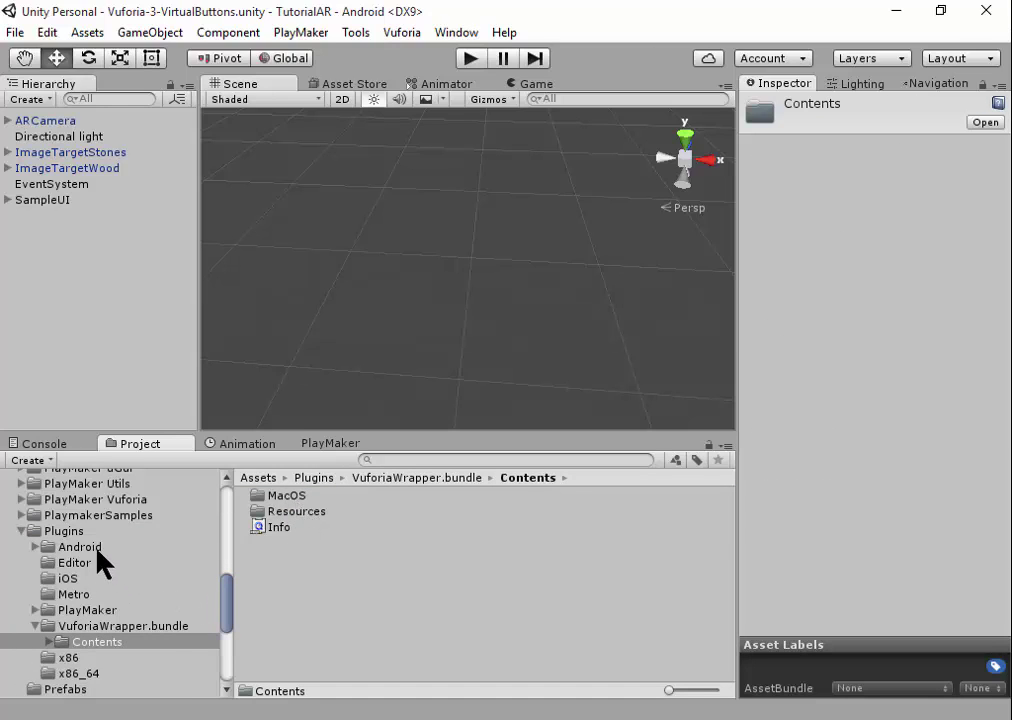
Step: Inspect the Android Vuforia.jar and VuforiaUnityPlayer import settings, then collapse Plugins and resize the tree
click(50, 548)
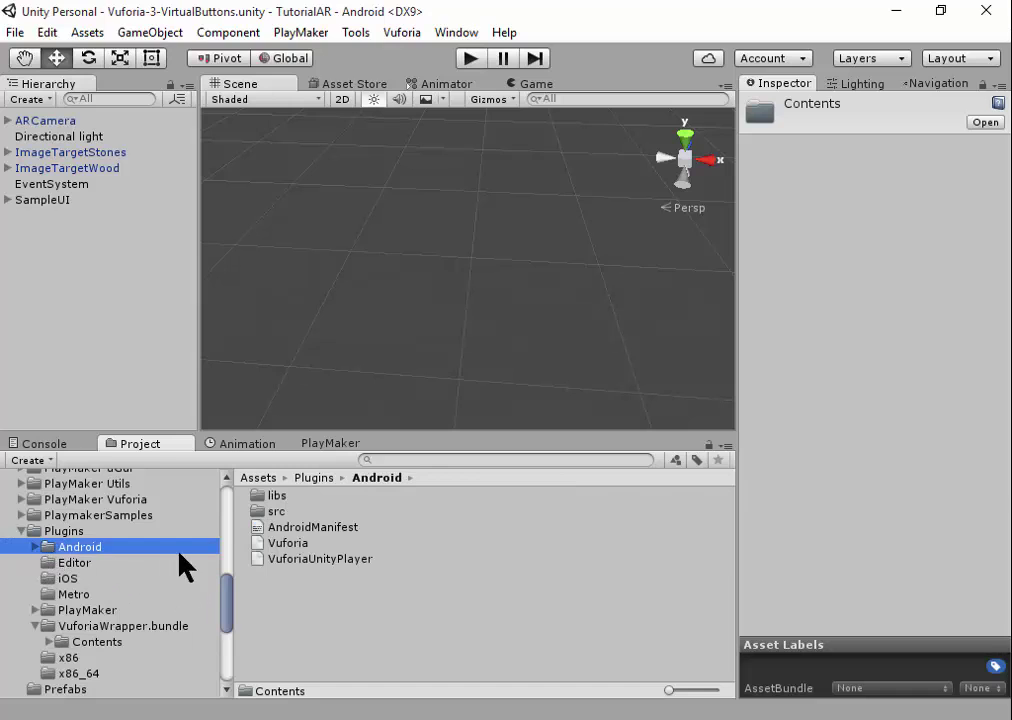
click(280, 545)
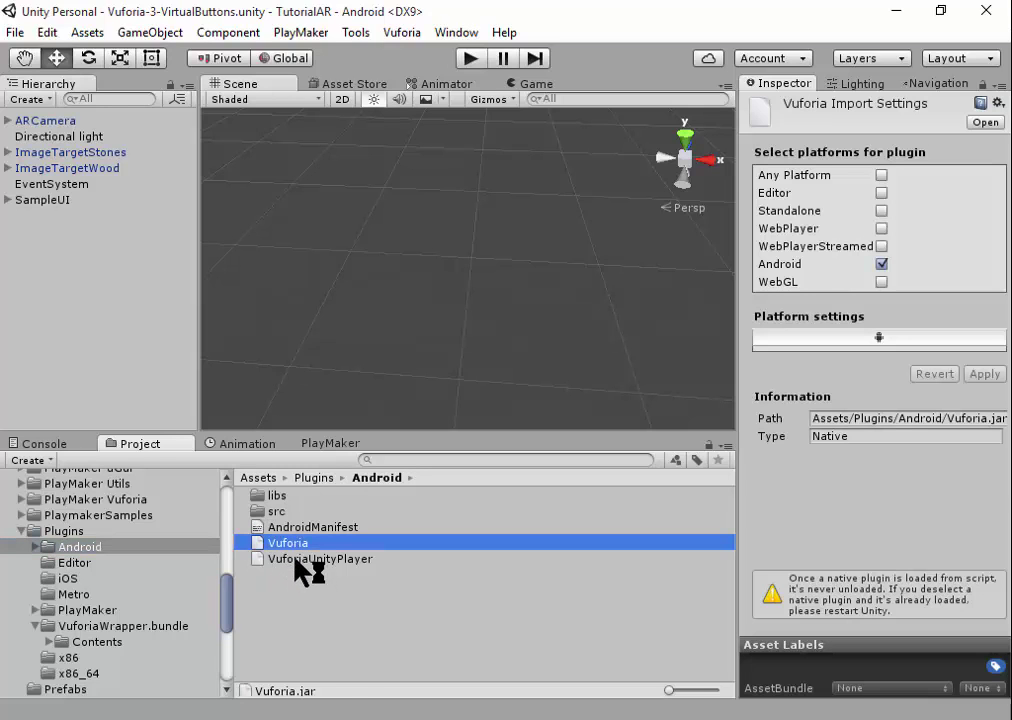
click(296, 560)
key(Up)
click(18, 531)
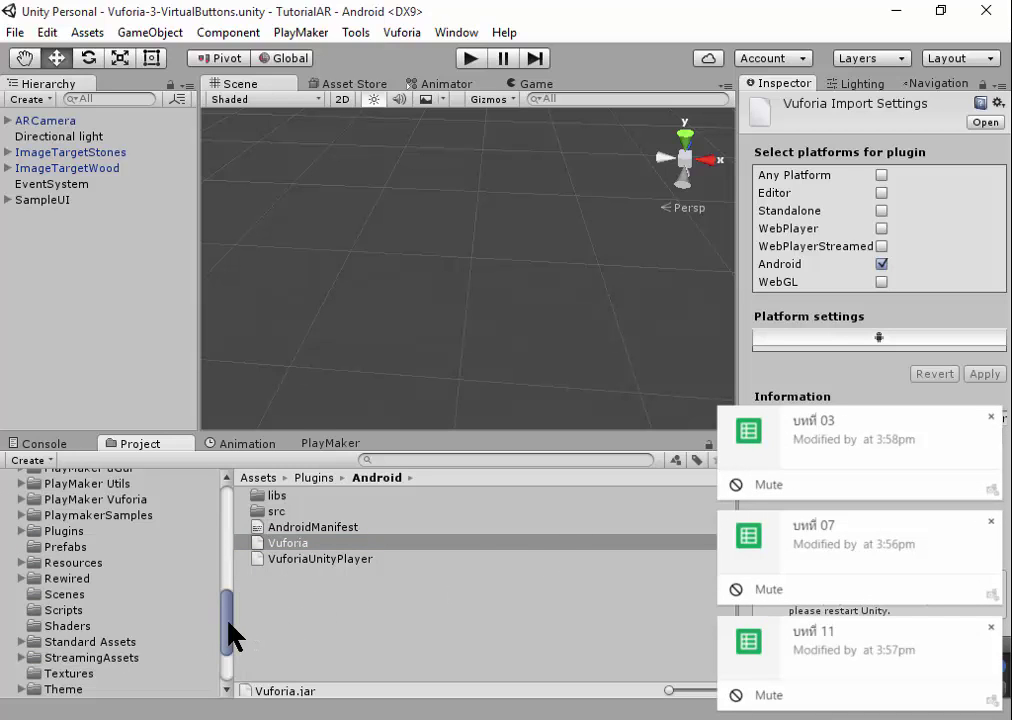
mouse_move(230, 632)
mouse_down()
mouse_move(228, 545)
mouse_move(228, 578)
mouse_up()
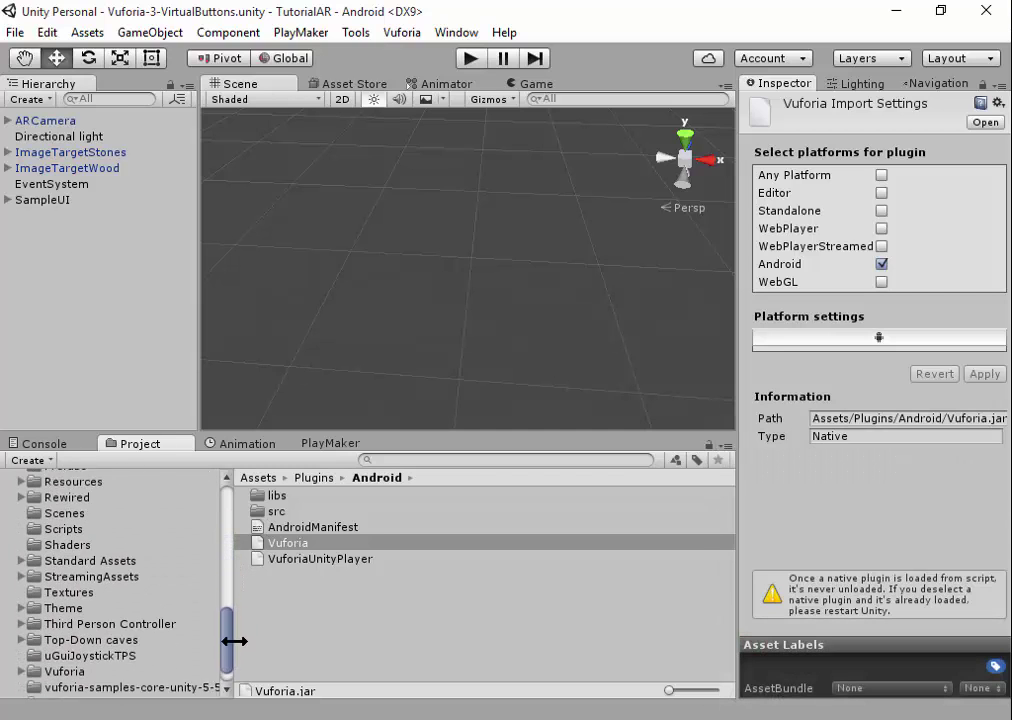
drag(228, 575, 227, 680)
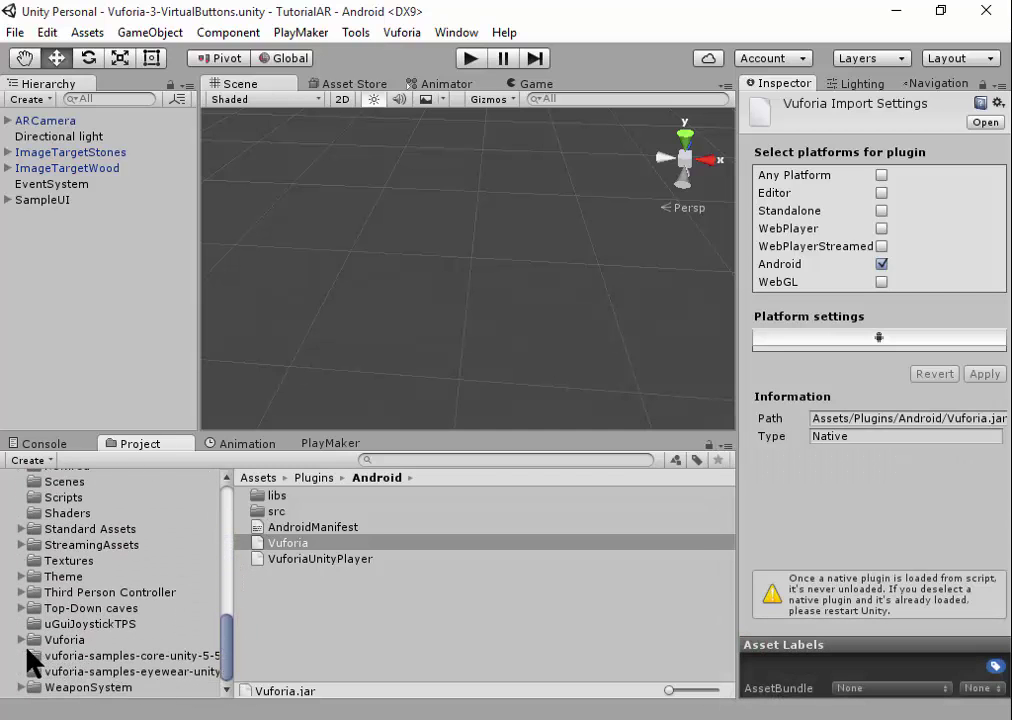
Step: Widen the folder tree, open vuforia-samples-core-unity-5-5-9, import ImageTargets-5-5-9, and select CloudReco-5-5-9
drag(233, 603, 328, 597)
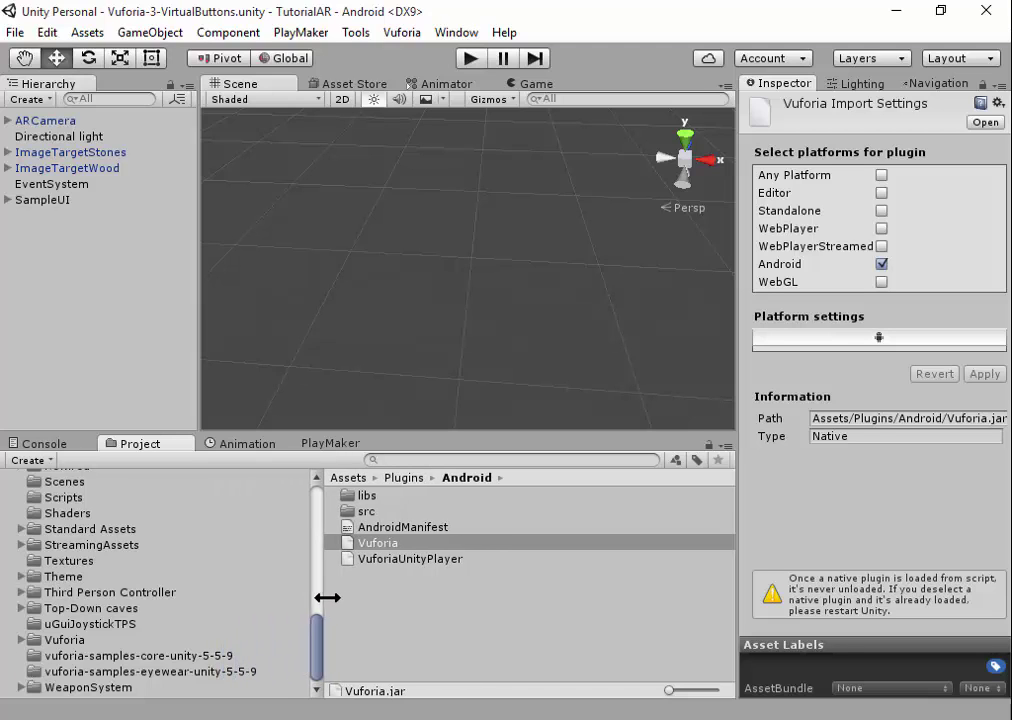
click(62, 656)
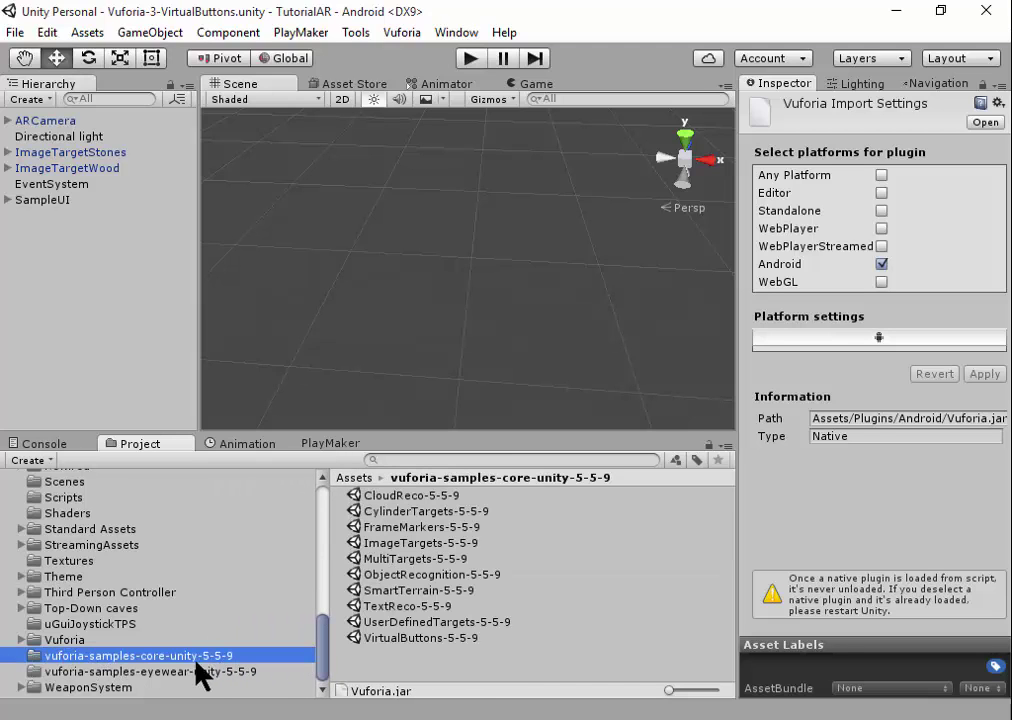
click(396, 547)
click(396, 547)
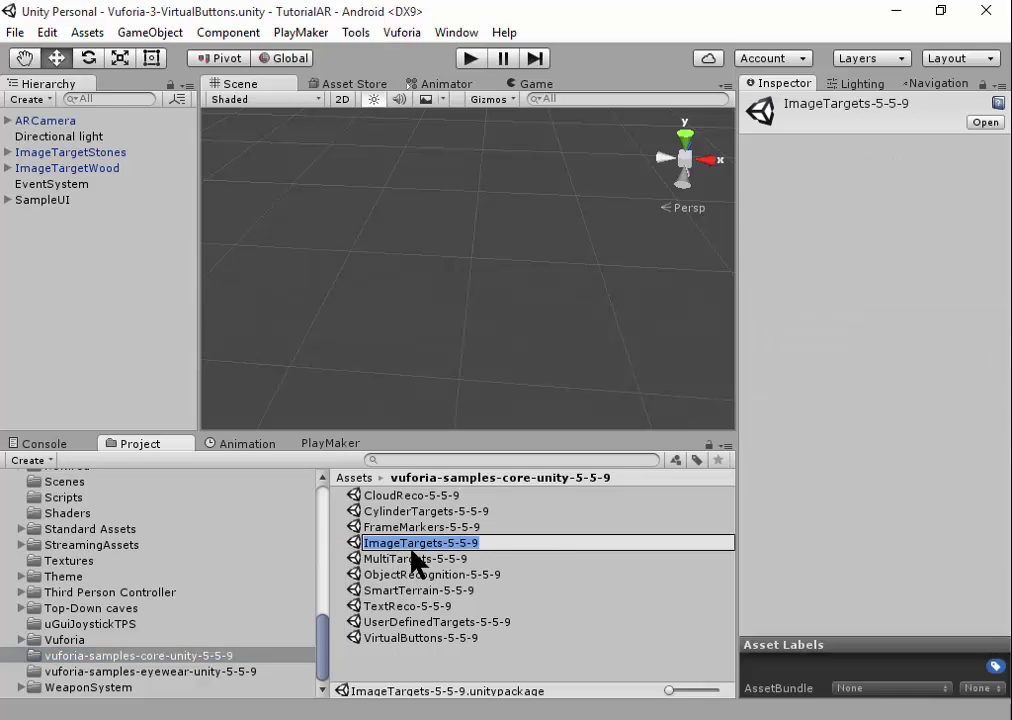
double_click(483, 546)
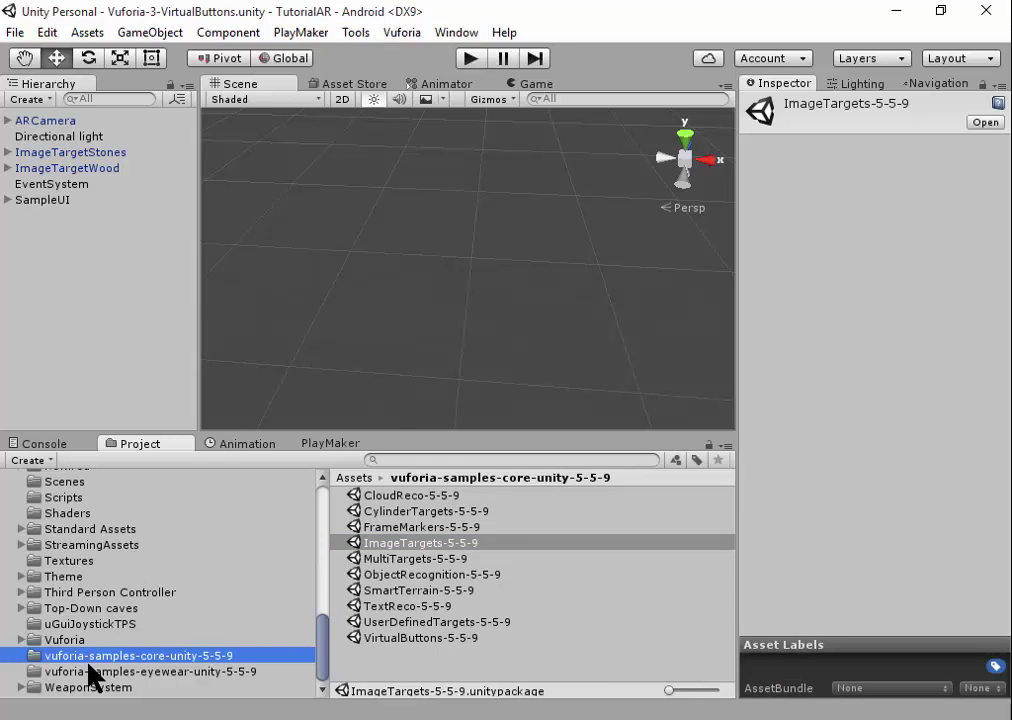
click(436, 497)
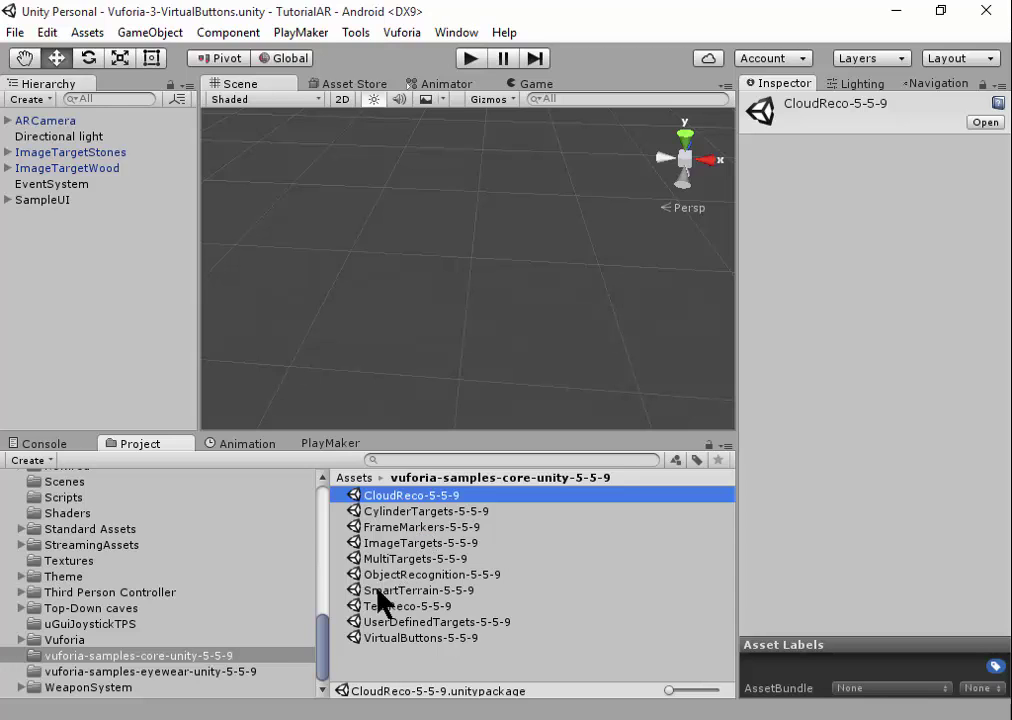
Step: Expand the Vuforia folder, collapse Resources, and resize the Project tree panel
mouse_move(326, 654)
mouse_down()
mouse_move(319, 532)
mouse_move(318, 577)
mouse_move(295, 620)
mouse_up()
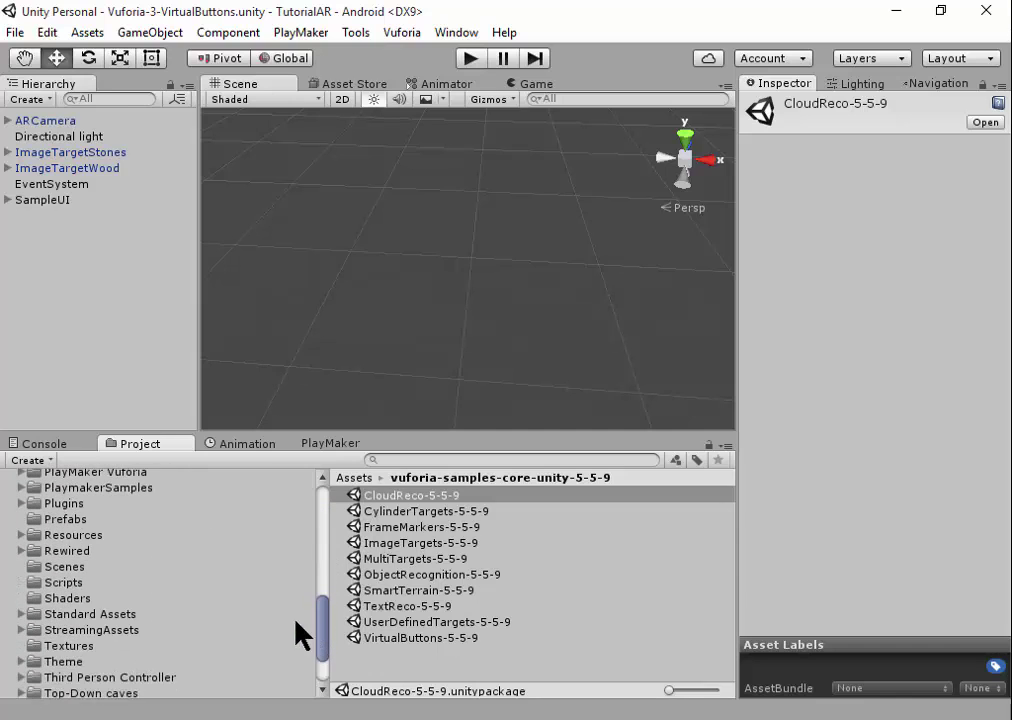
scroll(104, 602, down, 3)
click(22, 639)
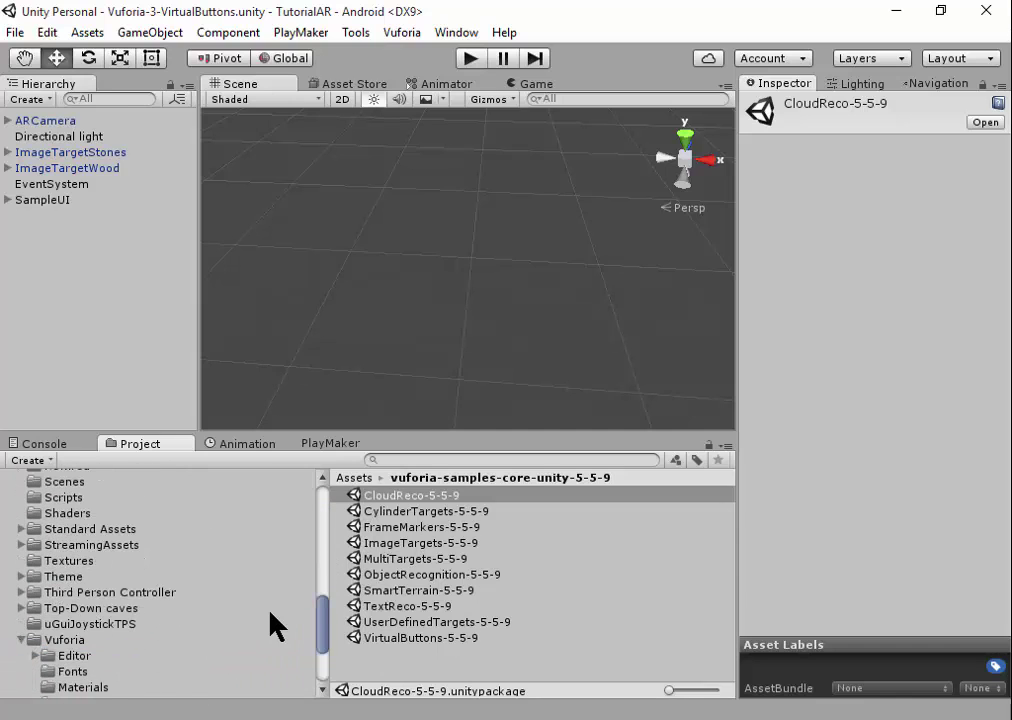
scroll(269, 624, down, 2)
scroll(273, 625, down, 2)
scroll(240, 627, down, 2)
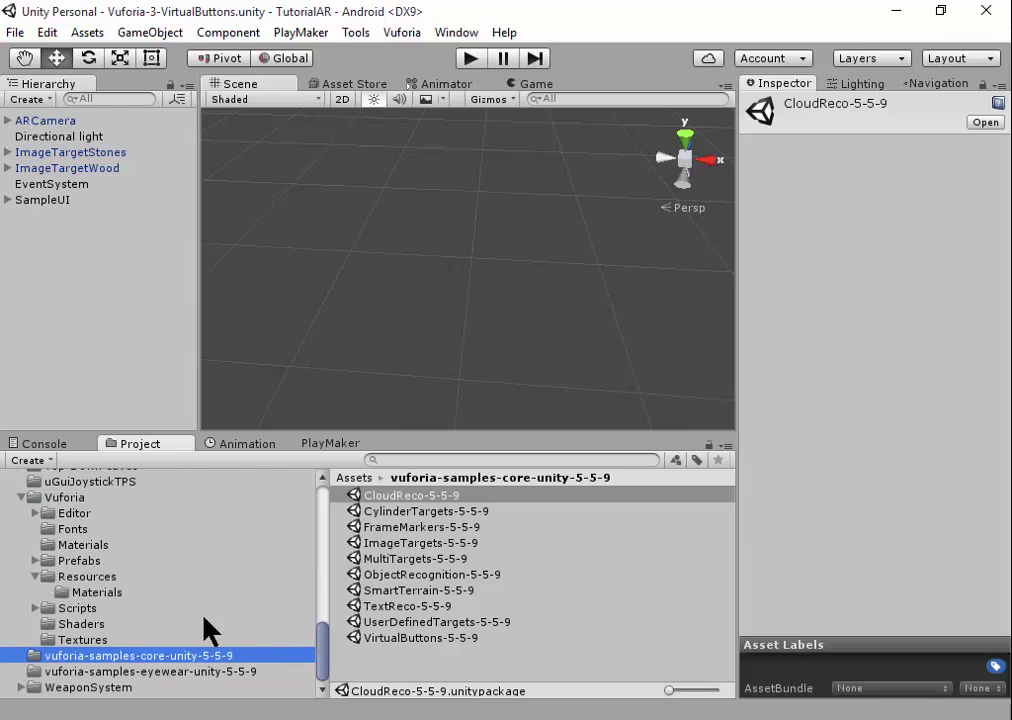
click(36, 576)
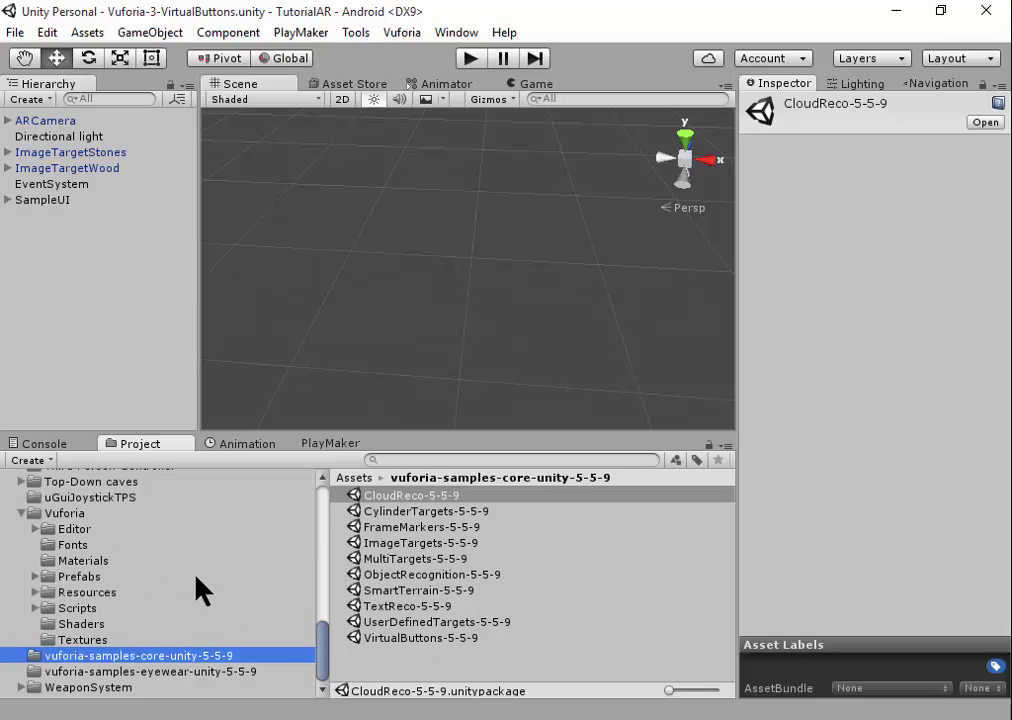
scroll(196, 580, up, 2)
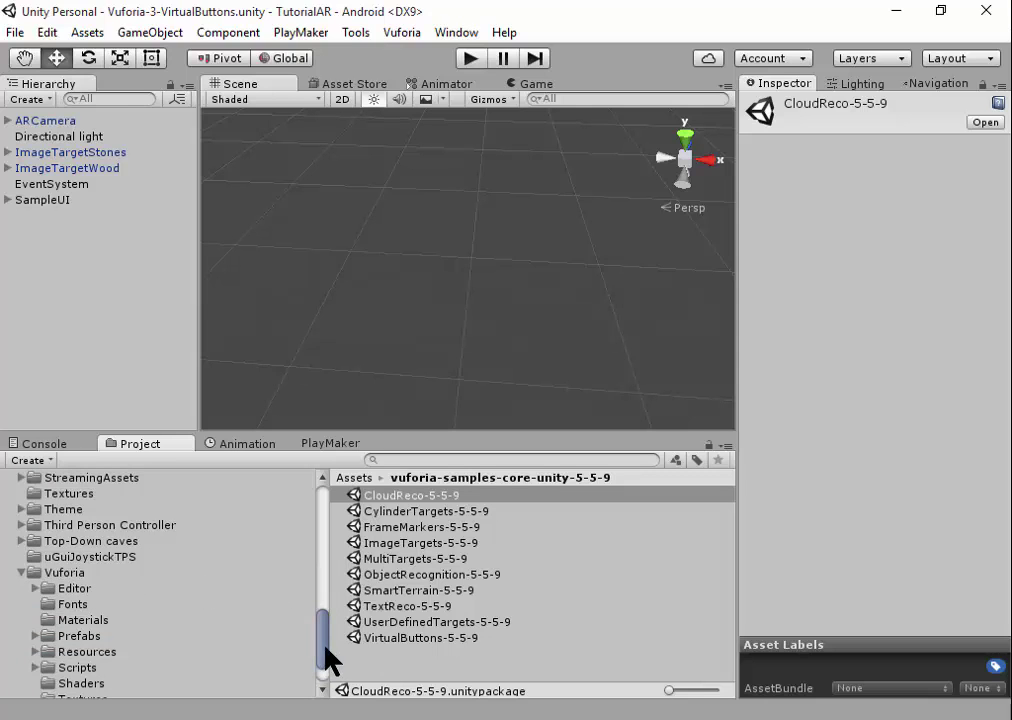
mouse_move(325, 646)
mouse_down()
mouse_move(313, 623)
mouse_move(35, 585)
mouse_up()
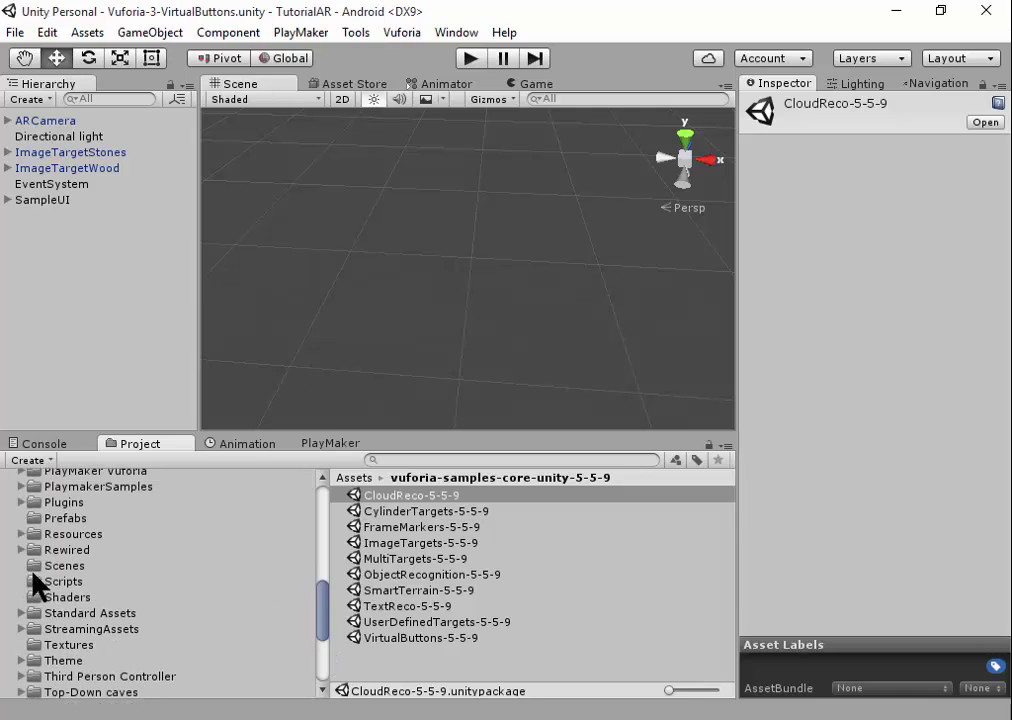
Step: Open the Vuforia-3-AR-VR scene from the Assets/Scenes folder
click(48, 567)
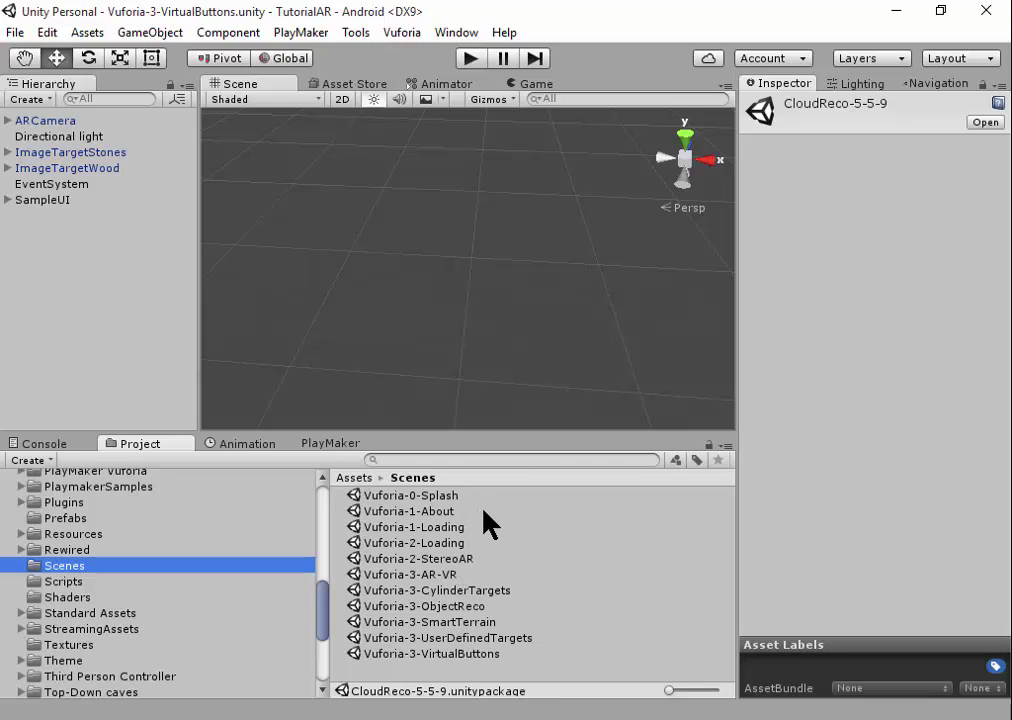
click(426, 575)
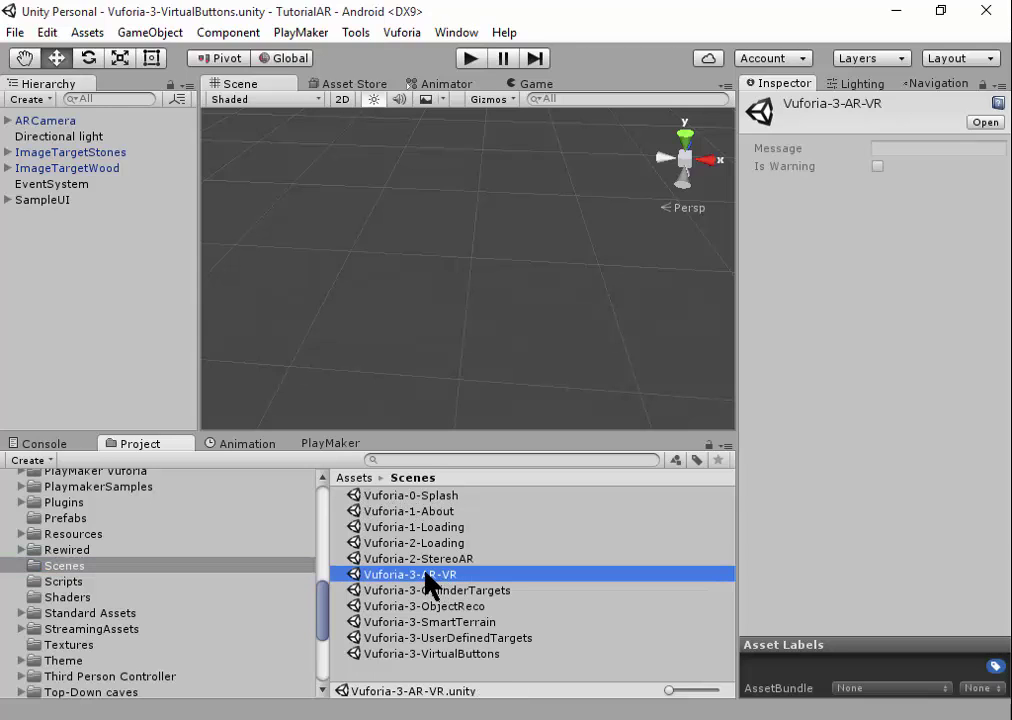
double_click(426, 576)
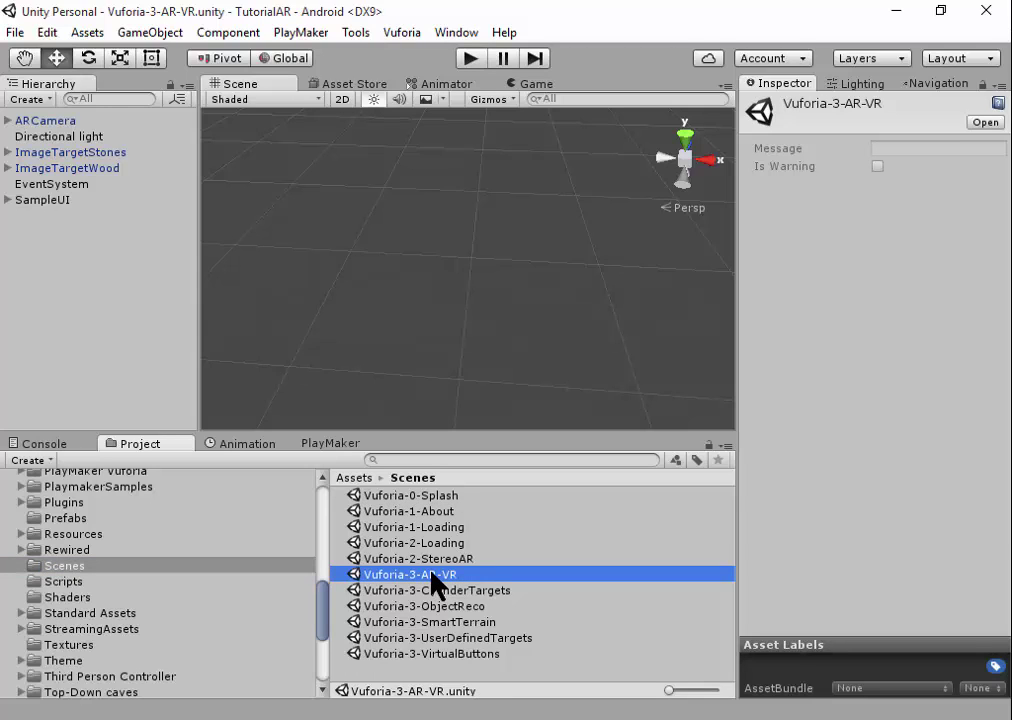
Step: Zoom and orbit around the terrain sphere from several angles, then run the AR-VR scene in Play mode
scroll(471, 286, up, 2)
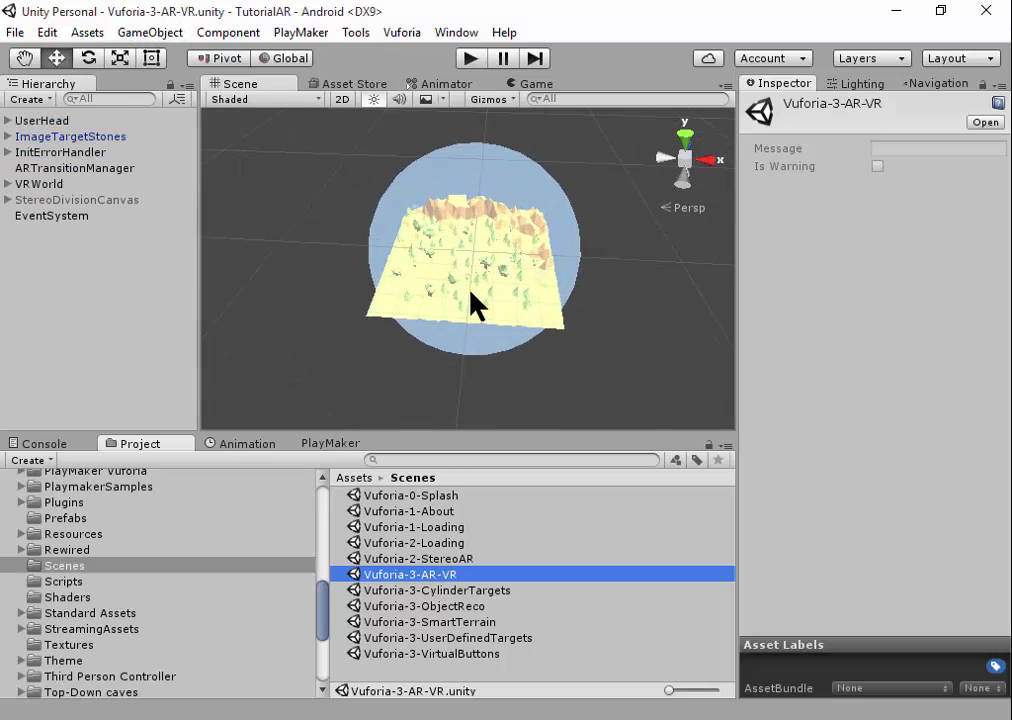
scroll(468, 300, up, 3)
scroll(467, 318, up, 3)
scroll(506, 255, up, 3)
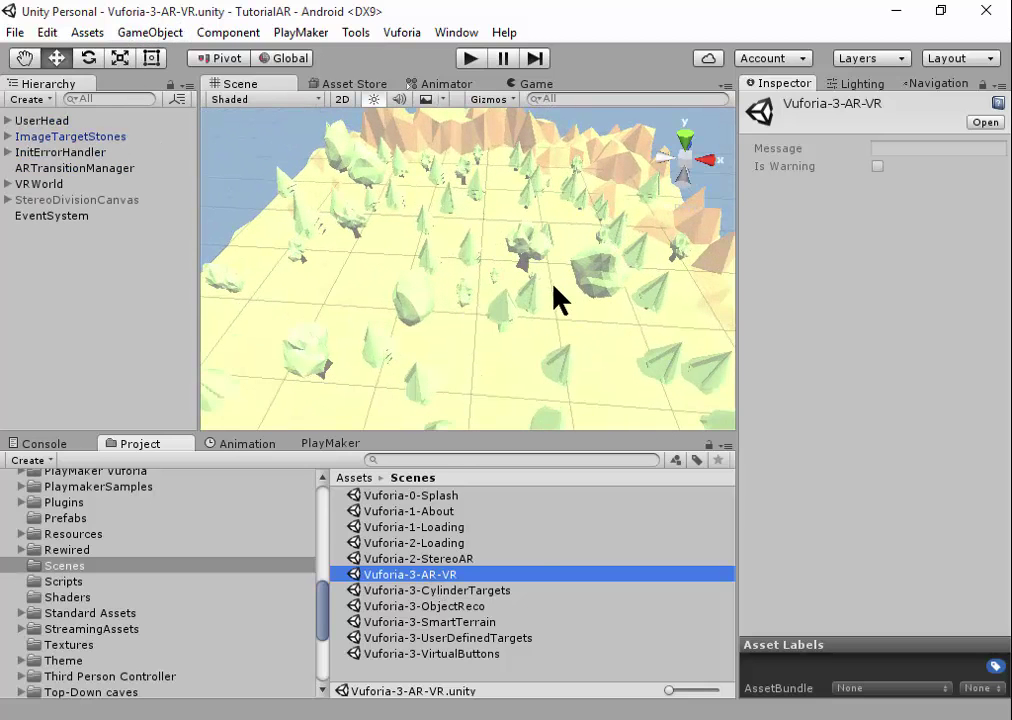
mouse_move(556, 294)
alt+mouse_down()
mouse_move(434, 336)
mouse_move(429, 163)
mouse_move(436, 294)
mouse_move(454, 280)
mouse_move(400, 216)
mouse_move(418, 185)
alt+mouse_up()
scroll(481, 237, down, 3)
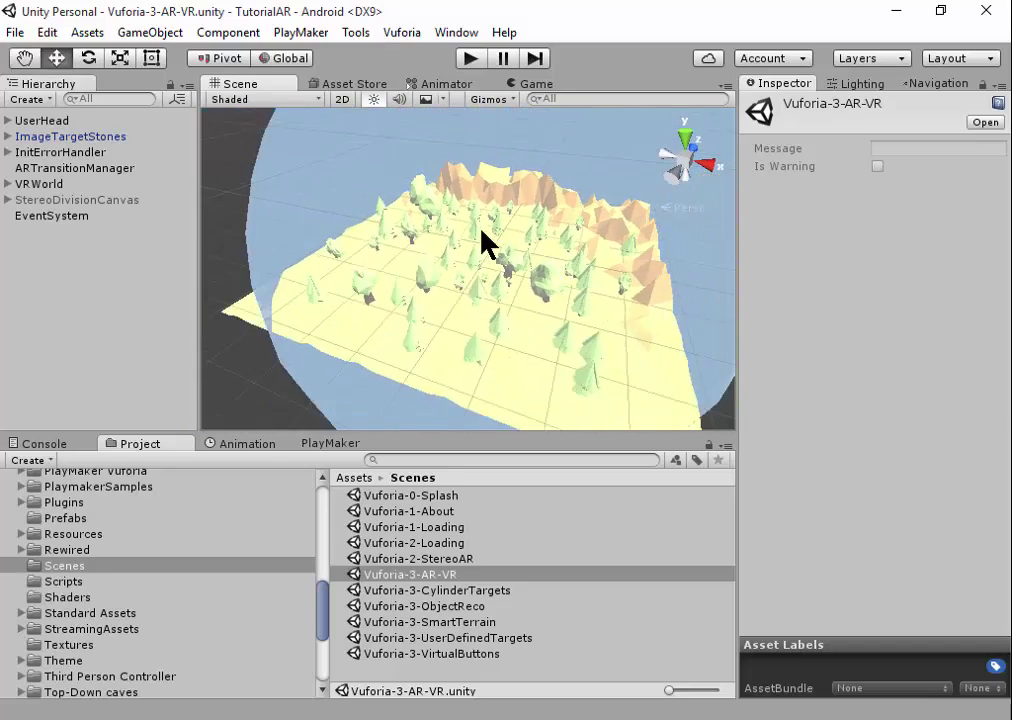
scroll(433, 232, down, 3)
mouse_move(433, 232)
alt+mouse_down()
mouse_move(531, 276)
mouse_move(495, 255)
alt+mouse_up()
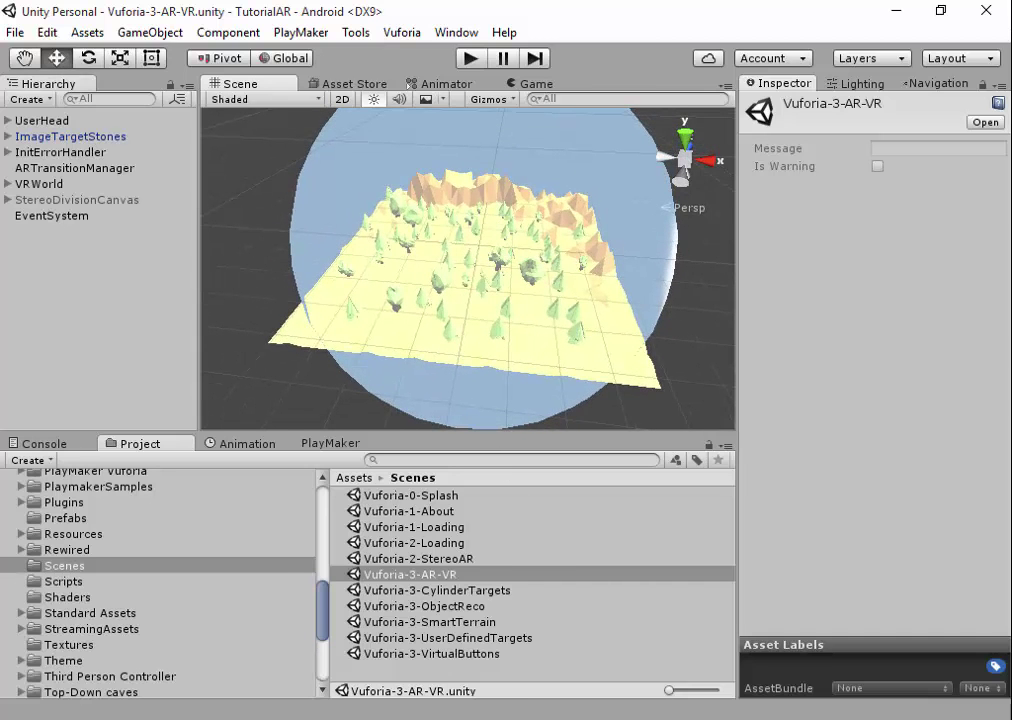
mouse_move(420, 715)
mouse_move(280, 232)
alt+mouse_down()
mouse_move(517, 273)
mouse_move(447, 227)
mouse_move(470, 235)
alt+mouse_up()
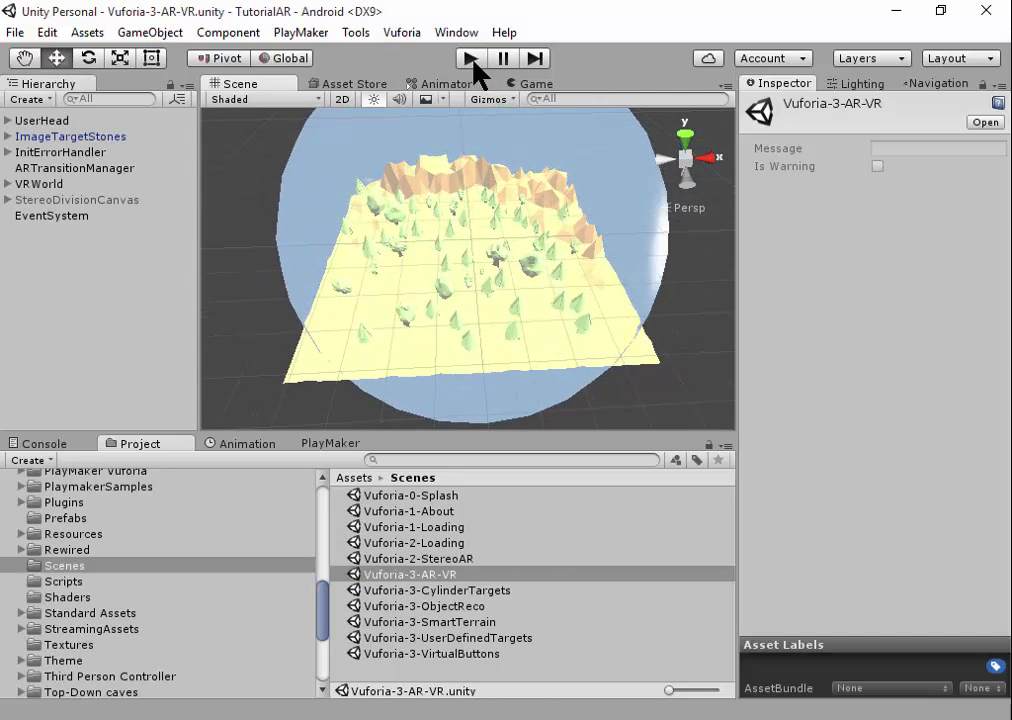
click(470, 58)
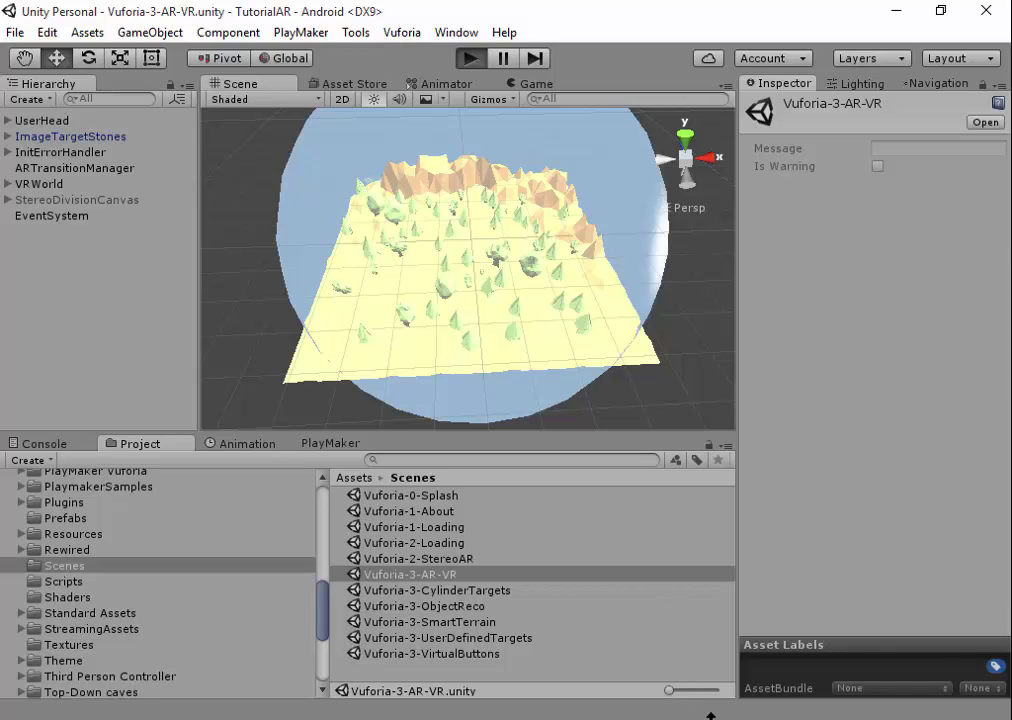
mouse_move(714, 712)
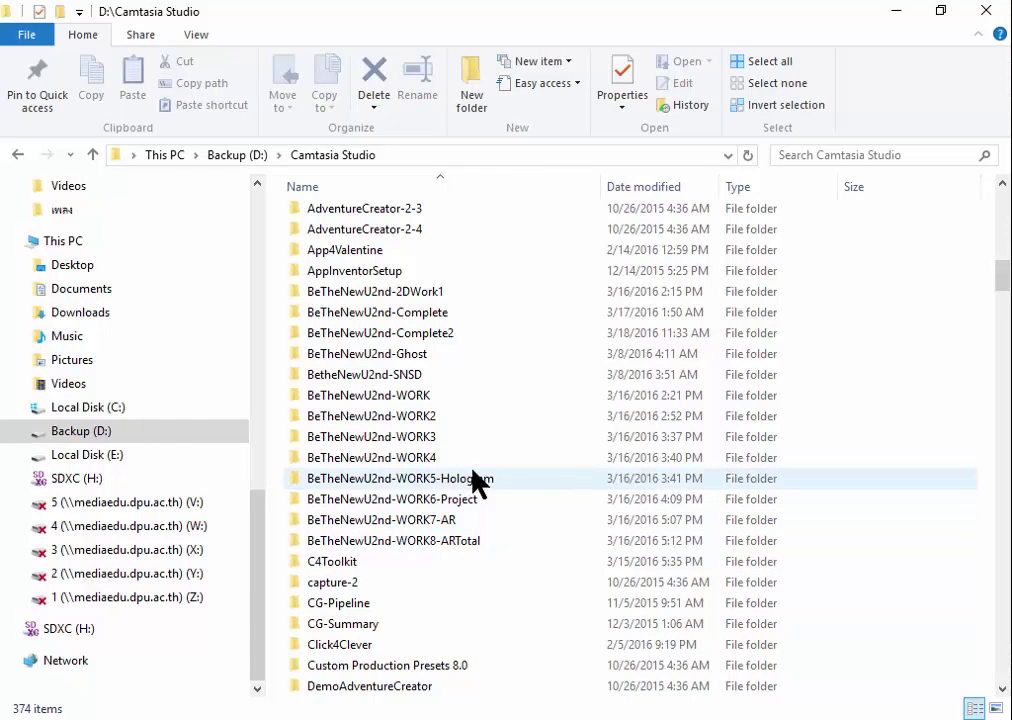
Step: Play BeTheNewU2nd-WORK7-AR.mp4 from the BeTheNewU2nd-WORK7-AR folder in File Explorer
mouse_move(467, 476)
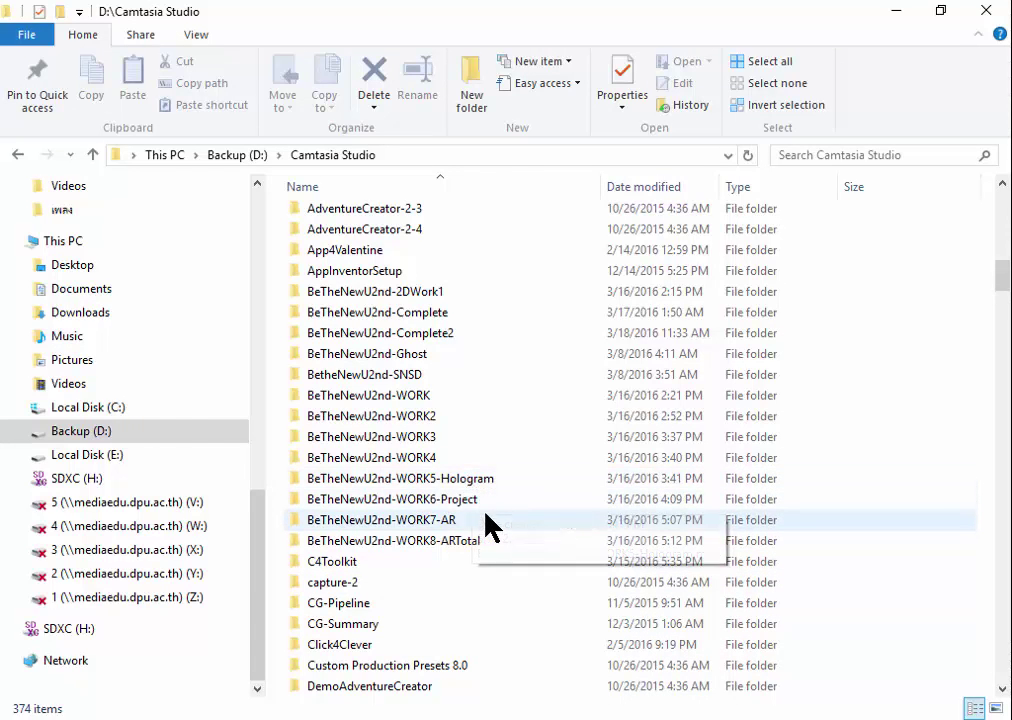
double_click(482, 518)
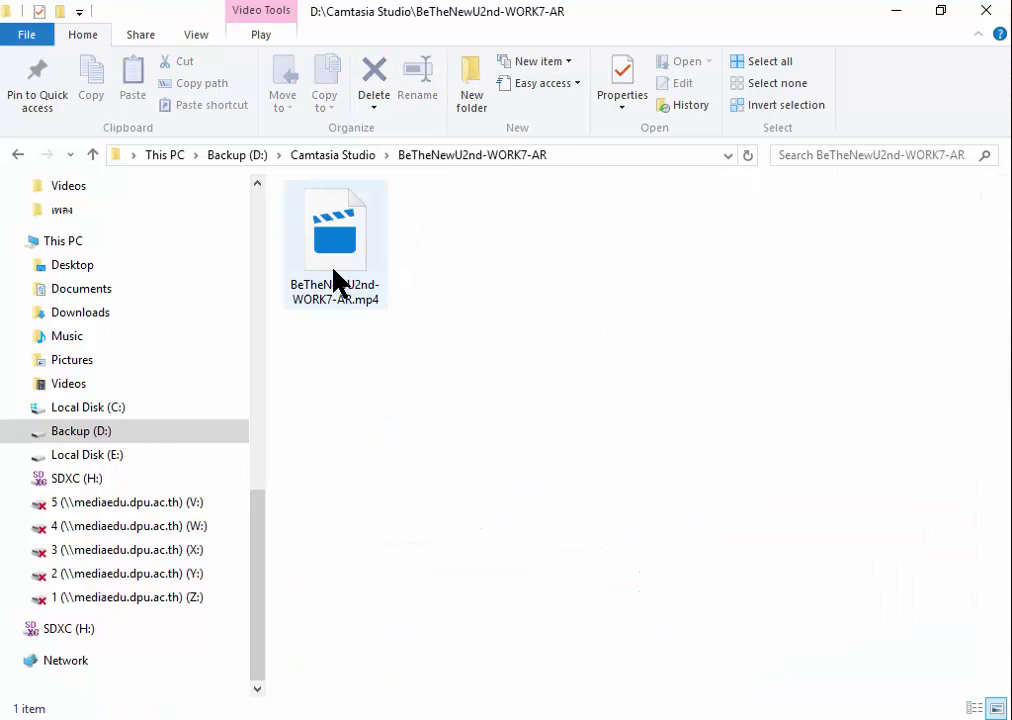
double_click(316, 224)
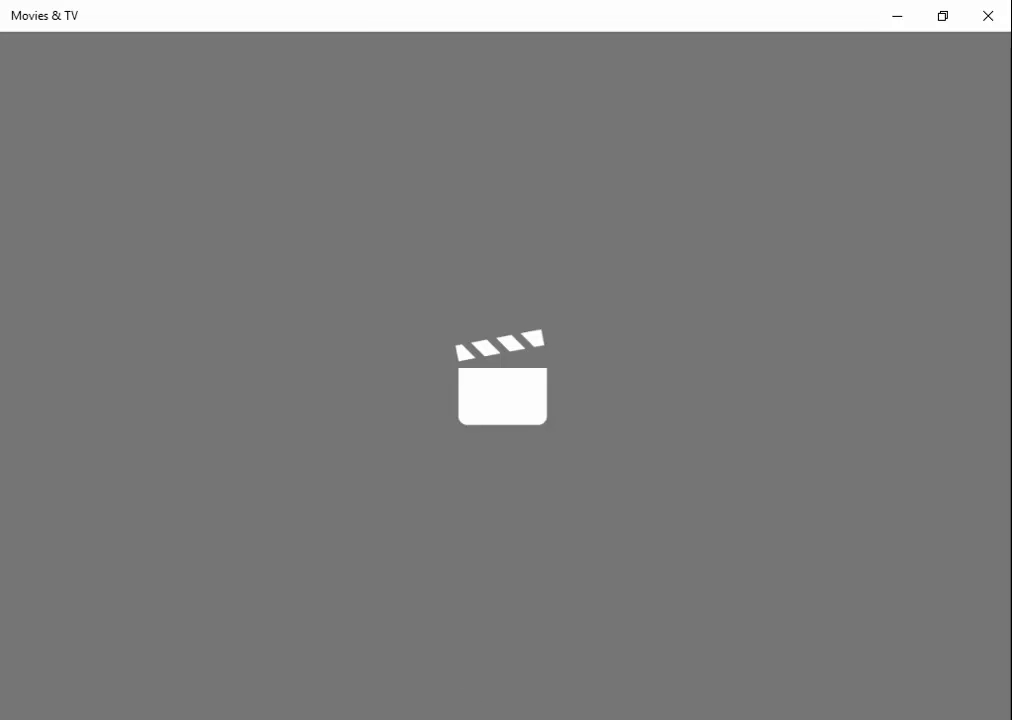
mouse_move(483, 719)
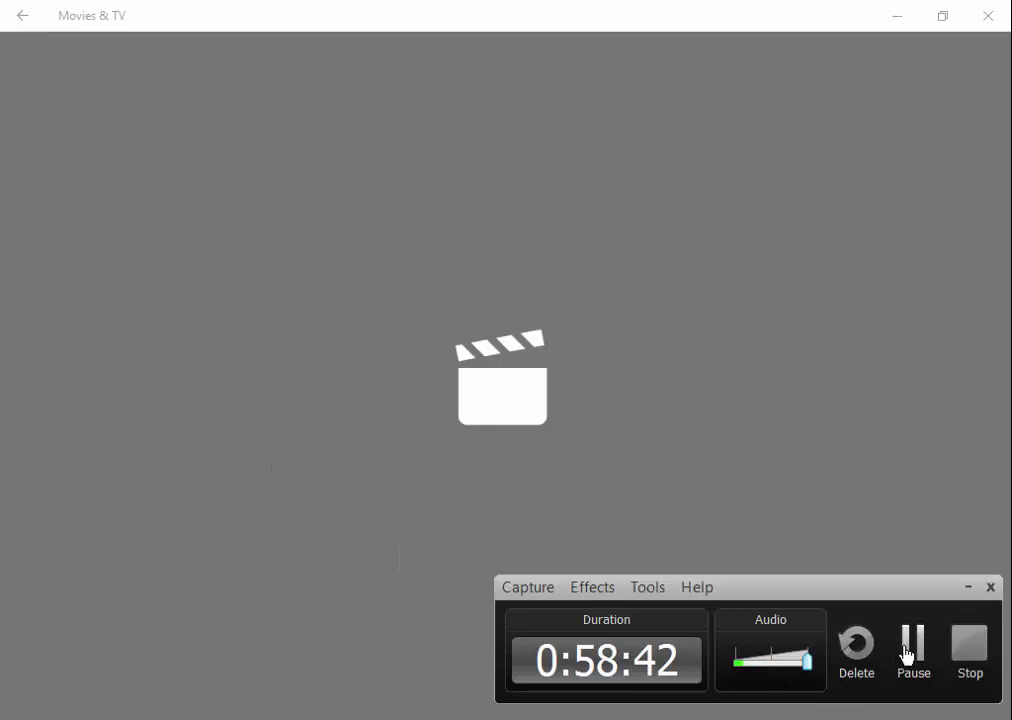
click(906, 653)
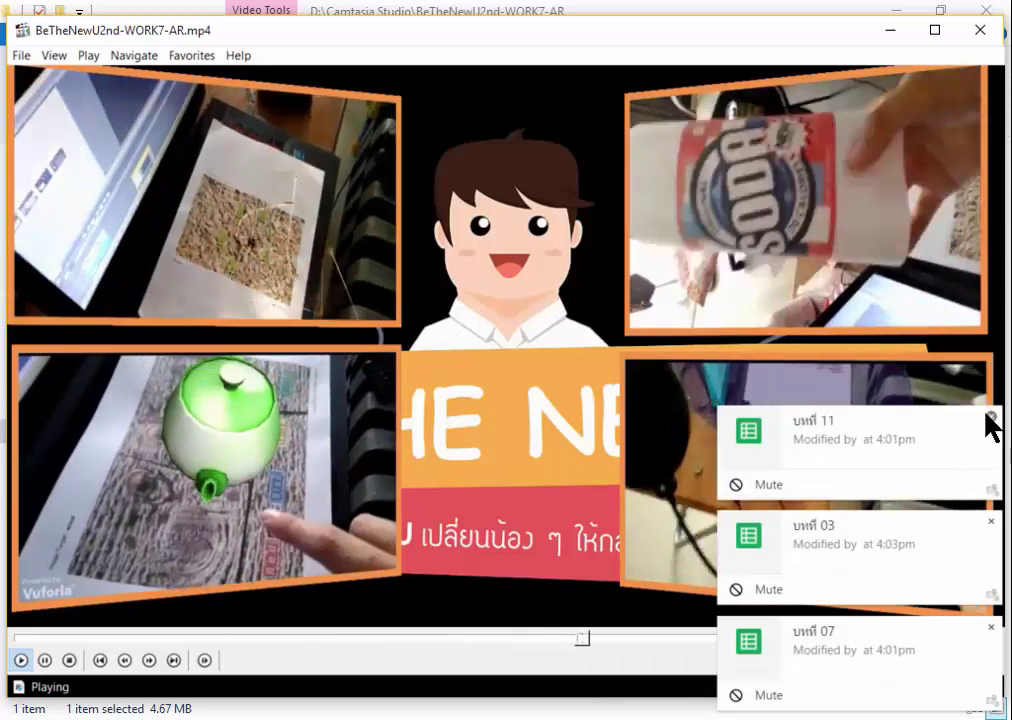
Step: Dismiss the three notification pop-ups covering the video
click(990, 418)
click(991, 521)
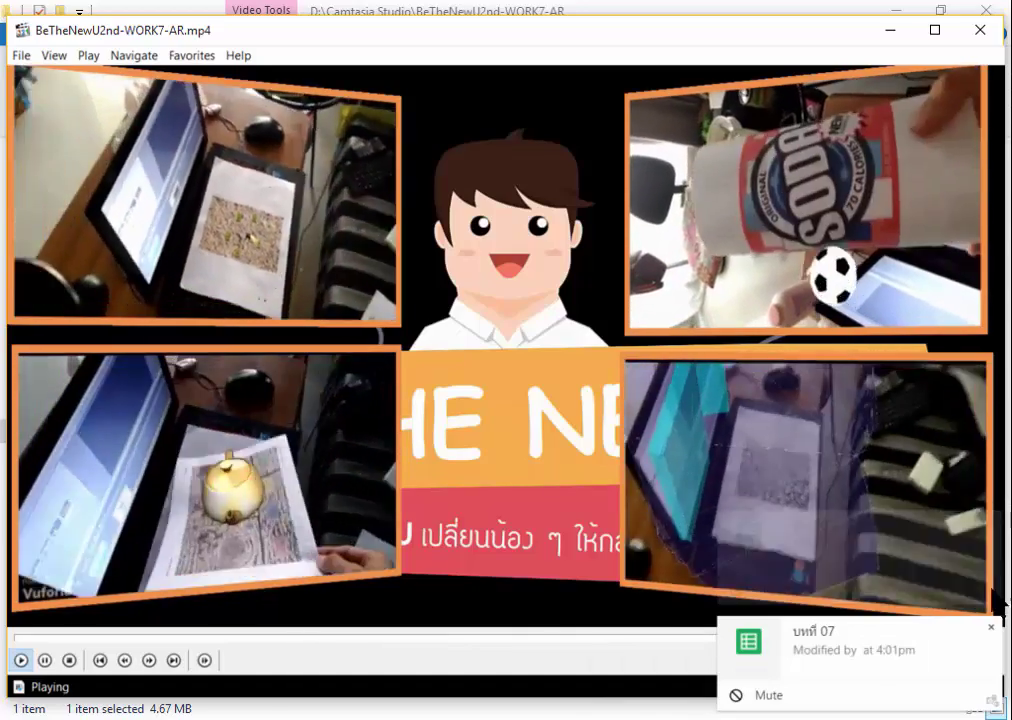
click(990, 627)
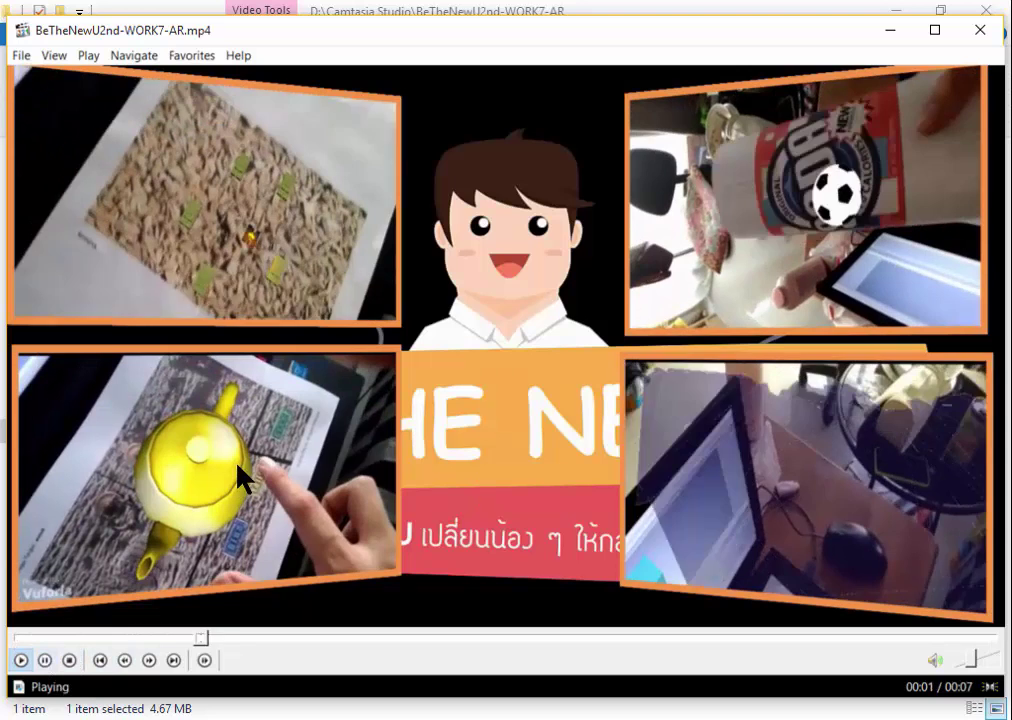
Step: Rewind the AR demo clip to the start and play it, pausing at 00:03
click(45, 660)
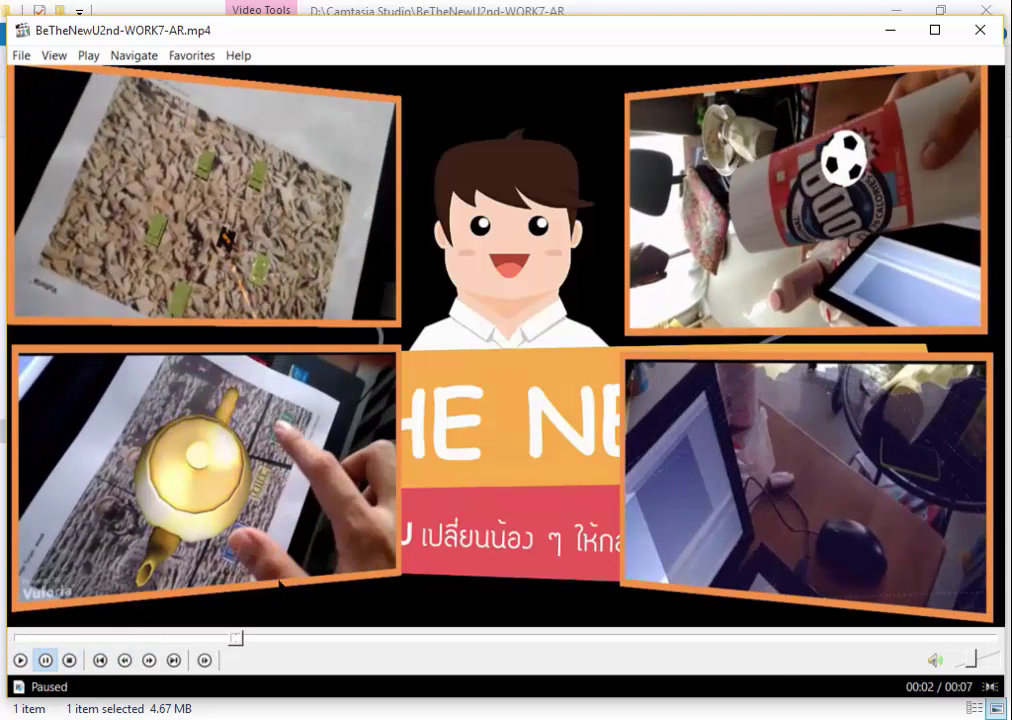
drag(246, 637, 14, 637)
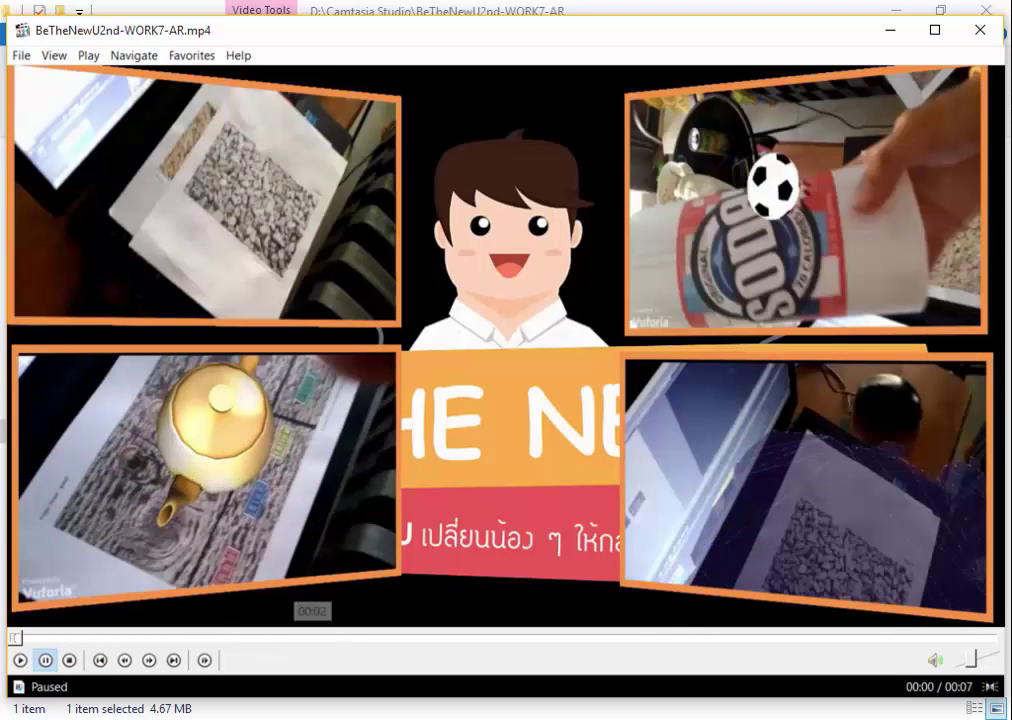
click(420, 640)
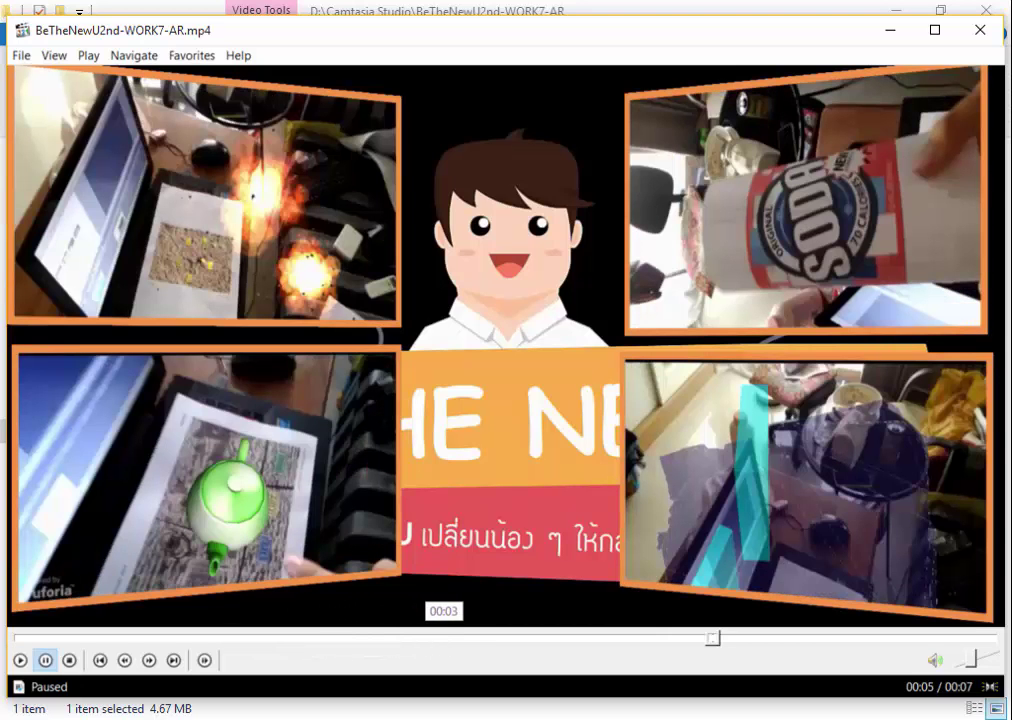
click(330, 639)
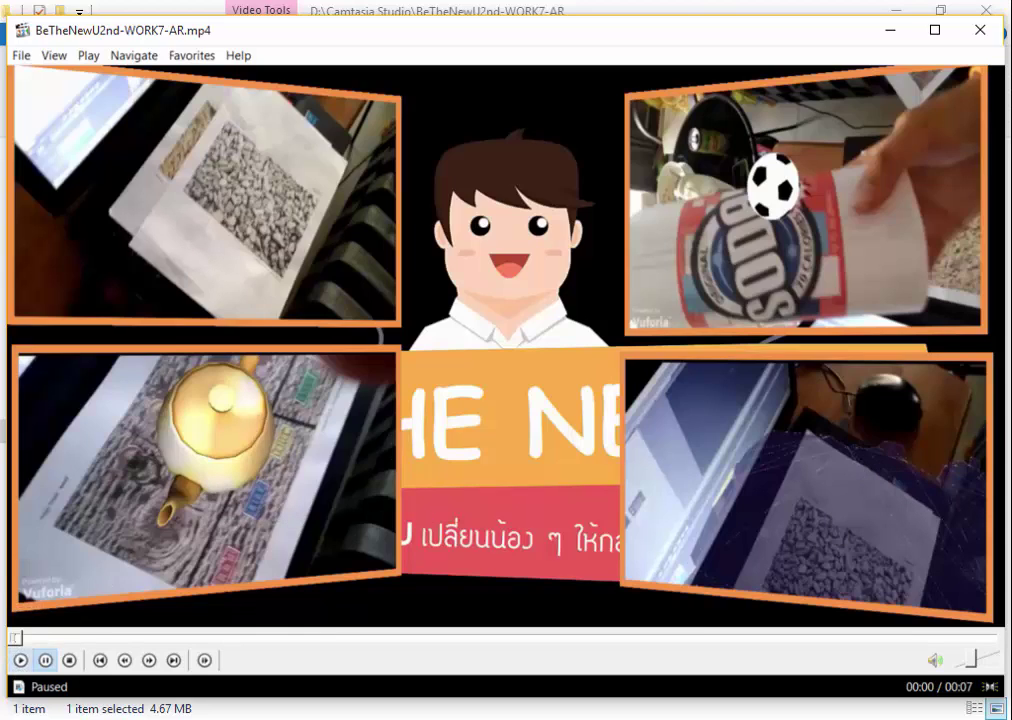
click(22, 659)
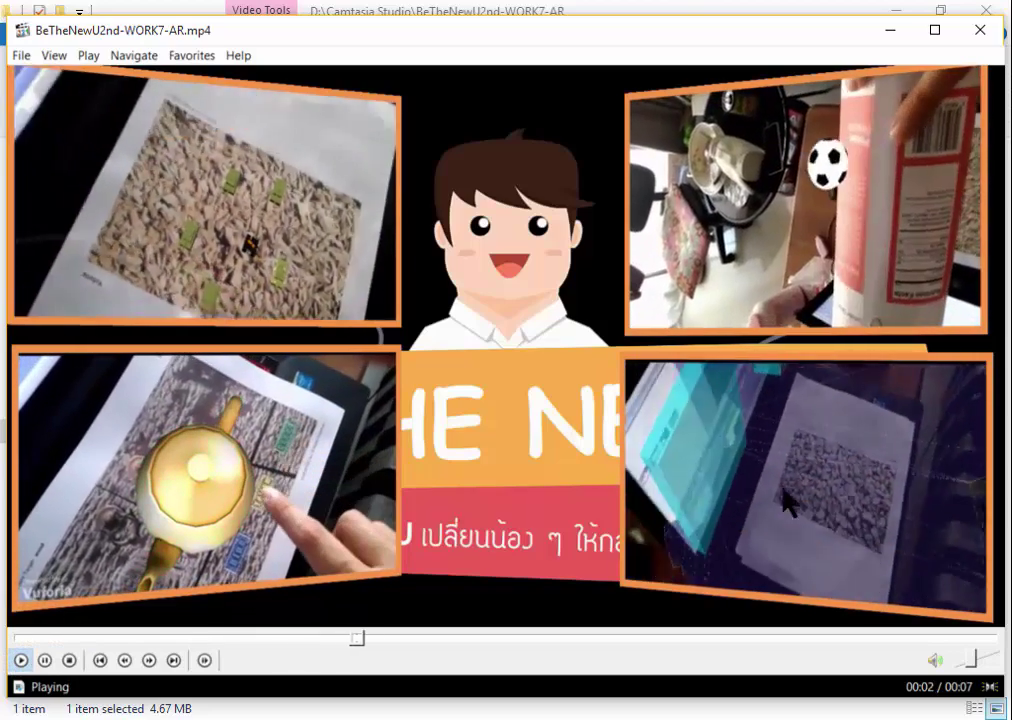
click(790, 505)
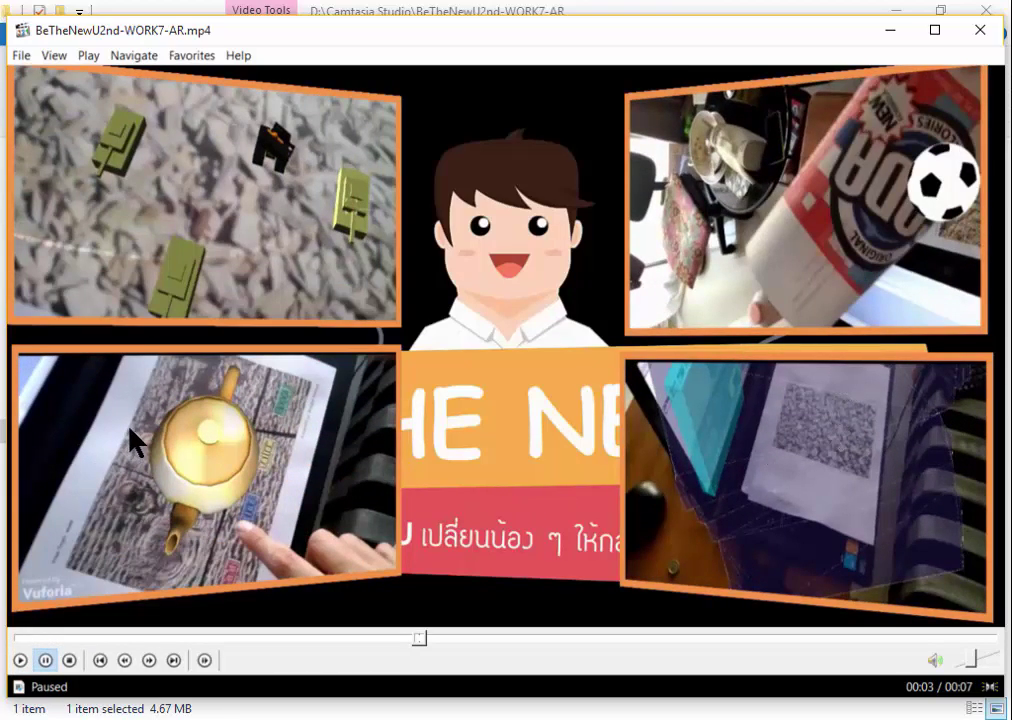
click(90, 637)
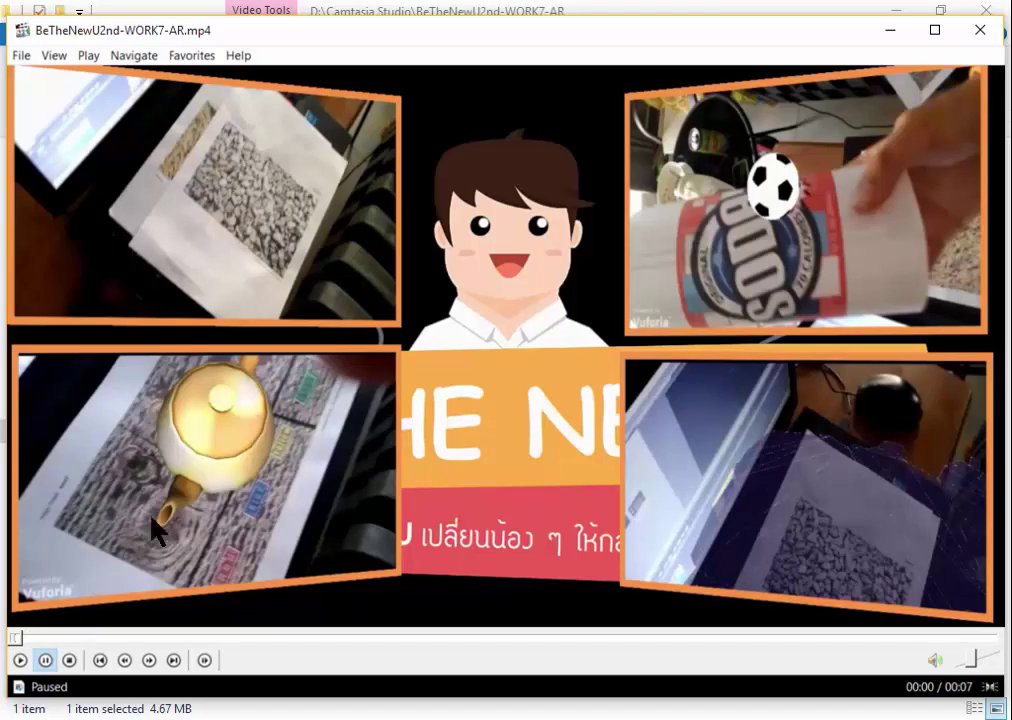
click(20, 660)
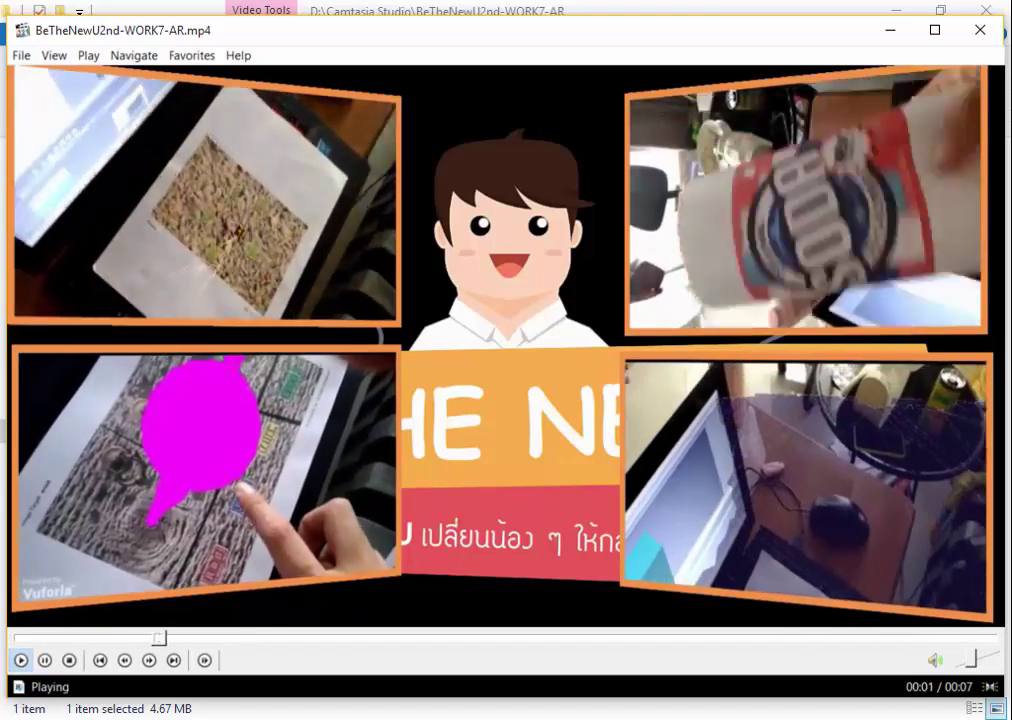
click(163, 465)
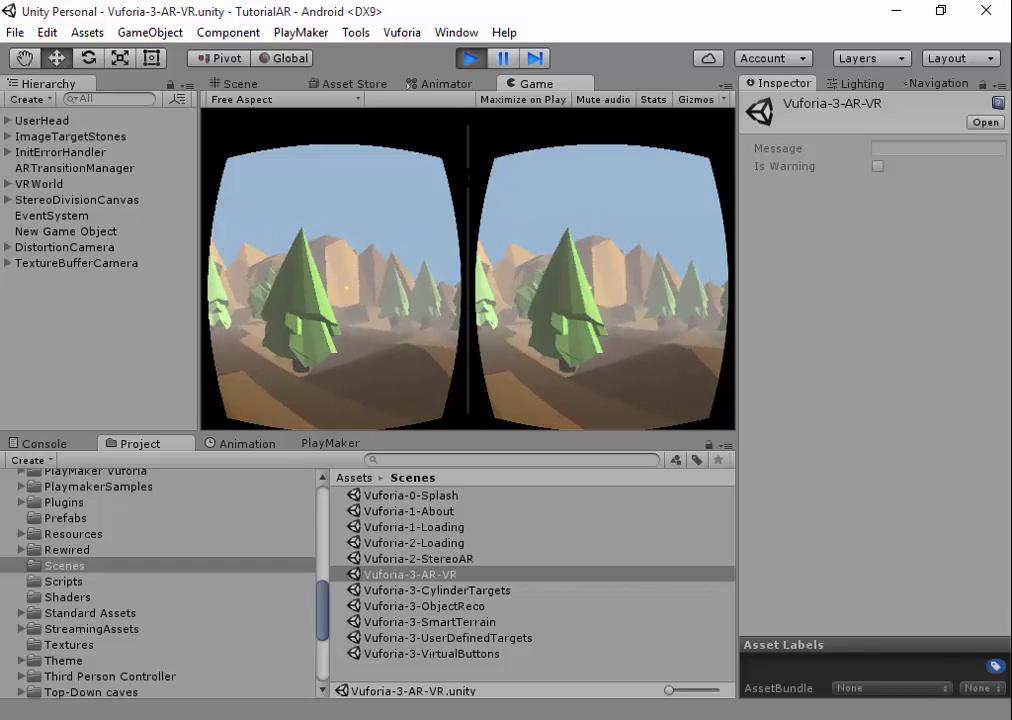
Step: Exit Play mode so the terrain sphere is back in the editing Scene view
click(471, 60)
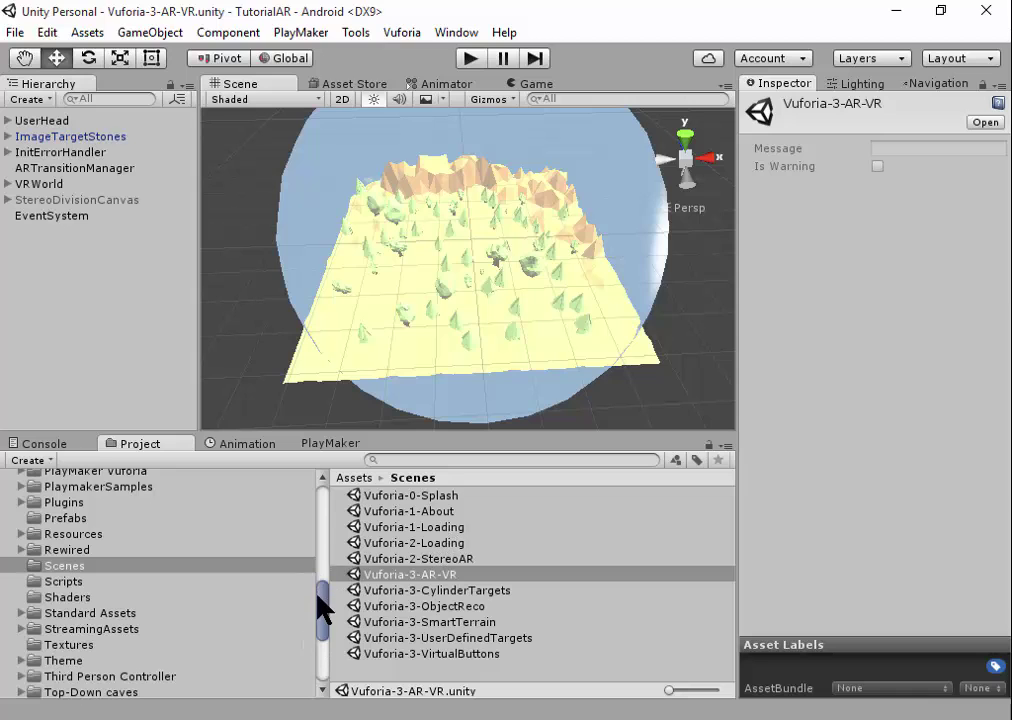
Step: Import all files of ImageTargets-5-5-9.unitypackage from the vuforia-samples-core-unity-5-5-9 folder
drag(323, 605, 328, 655)
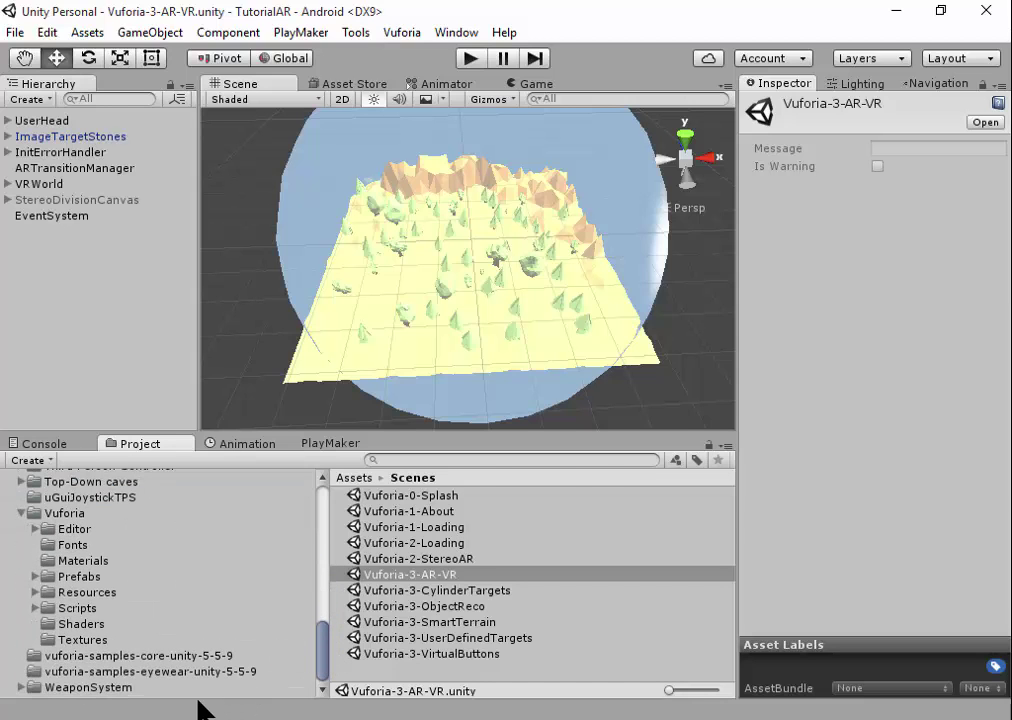
click(172, 655)
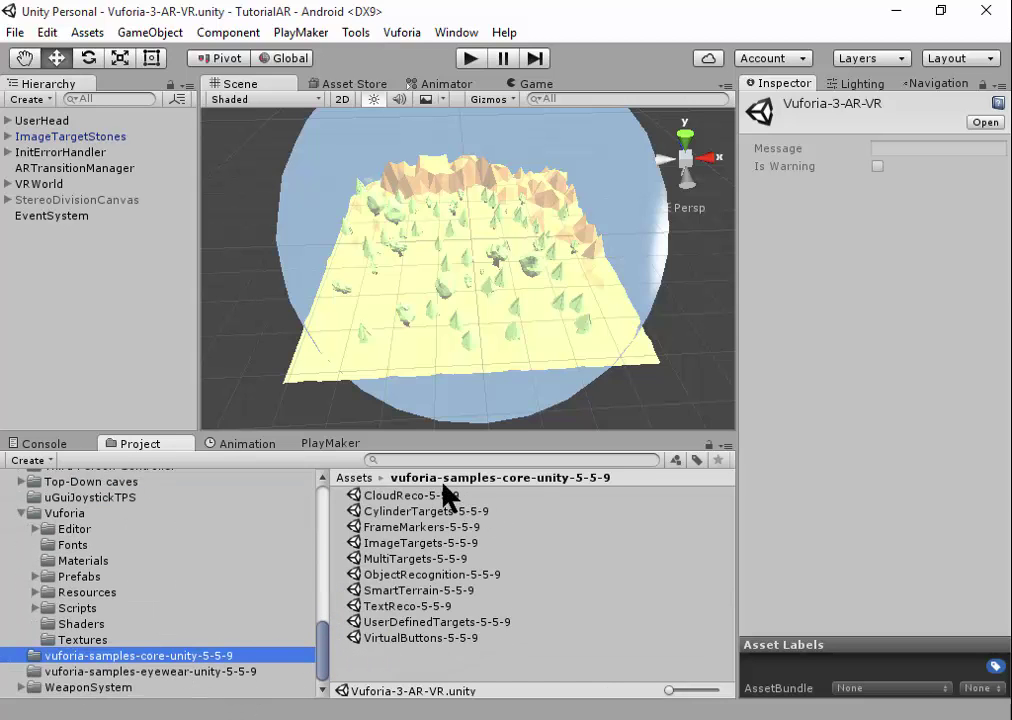
click(385, 546)
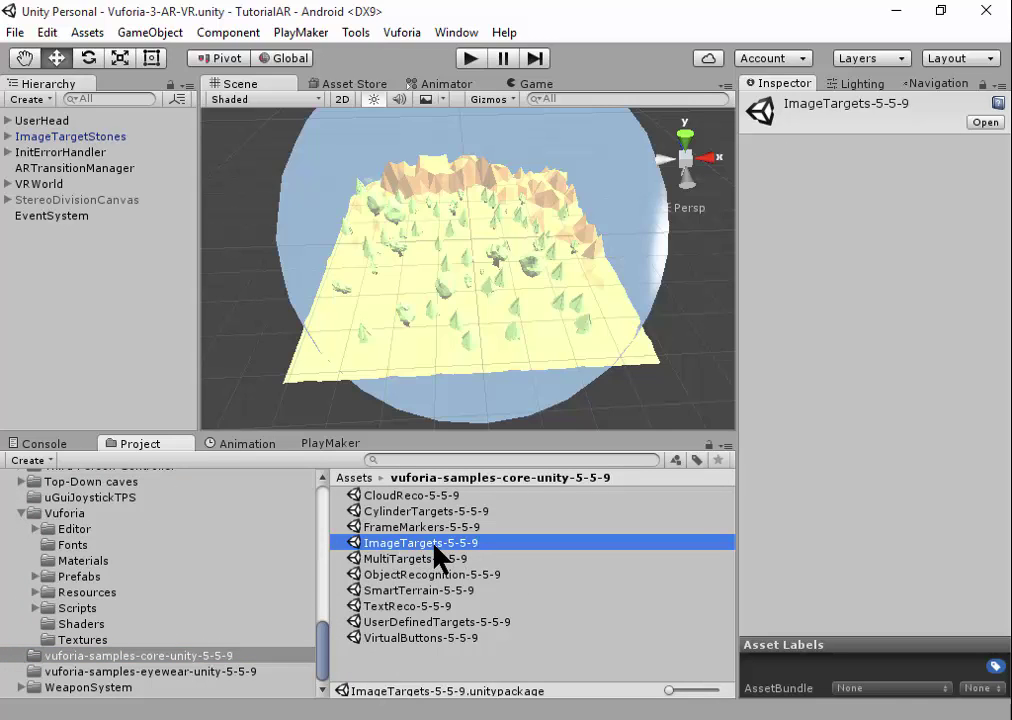
double_click(426, 546)
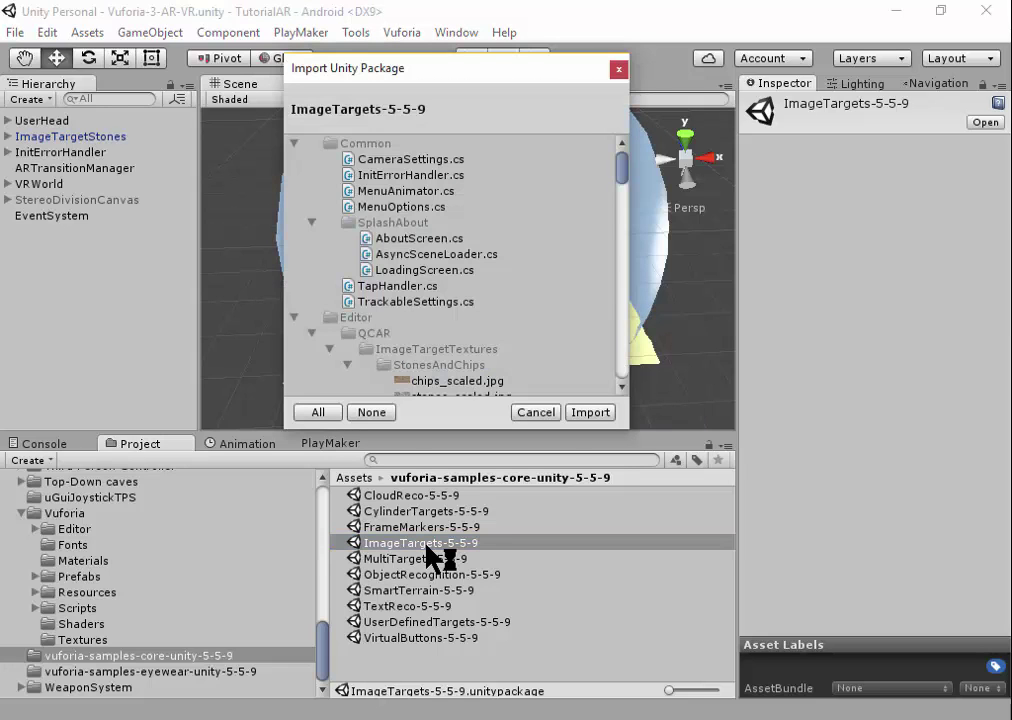
click(584, 413)
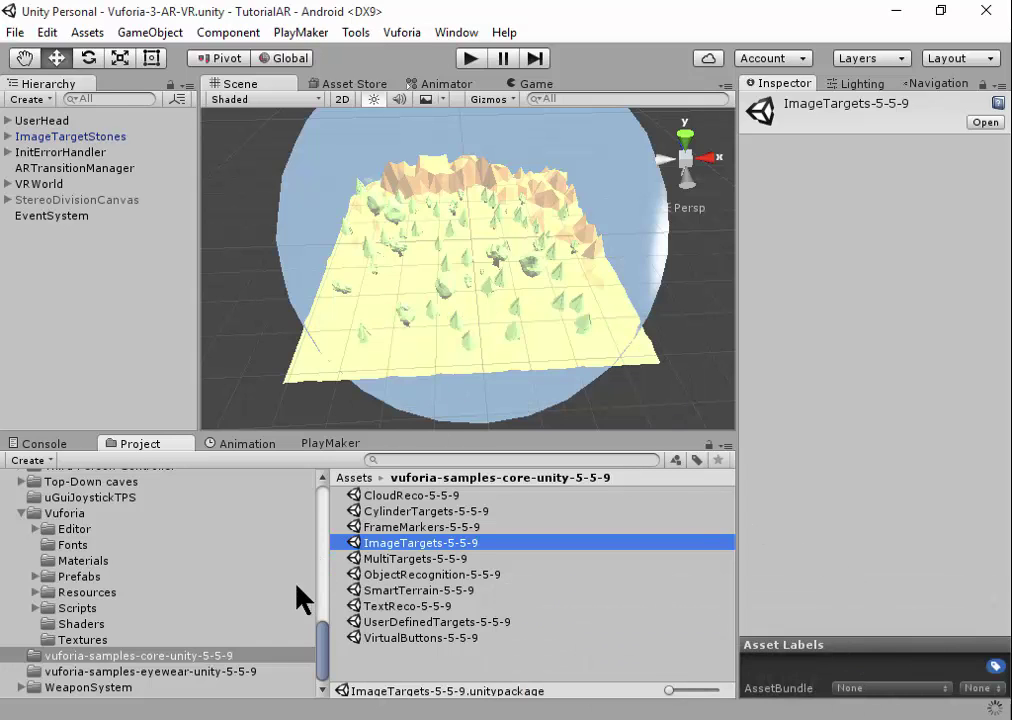
scroll(105, 532, up, 3)
Step: Open the Vuforia-3-ImageTargets scene from Assets/Scenes and turn the view toward the white UI plane
scroll(105, 532, up, 2)
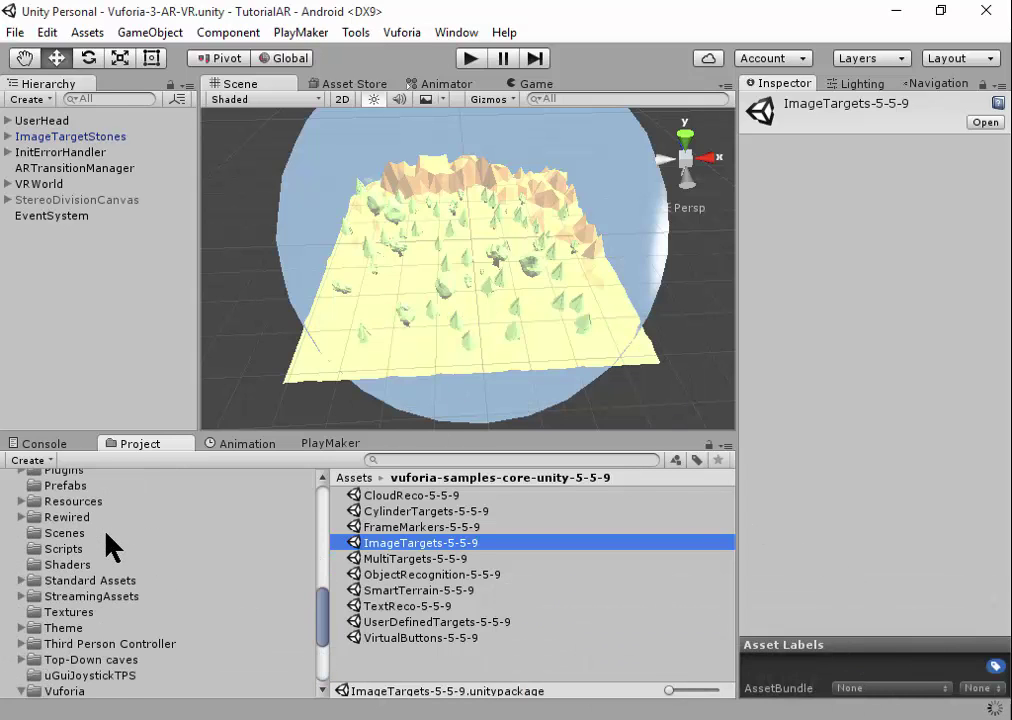
click(70, 534)
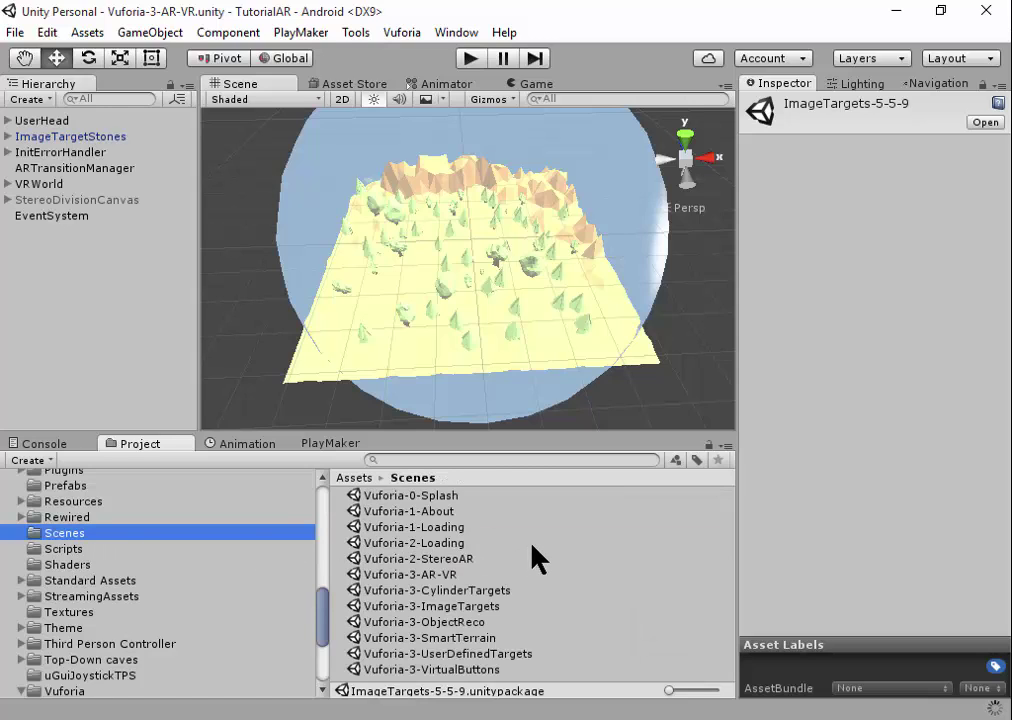
click(497, 605)
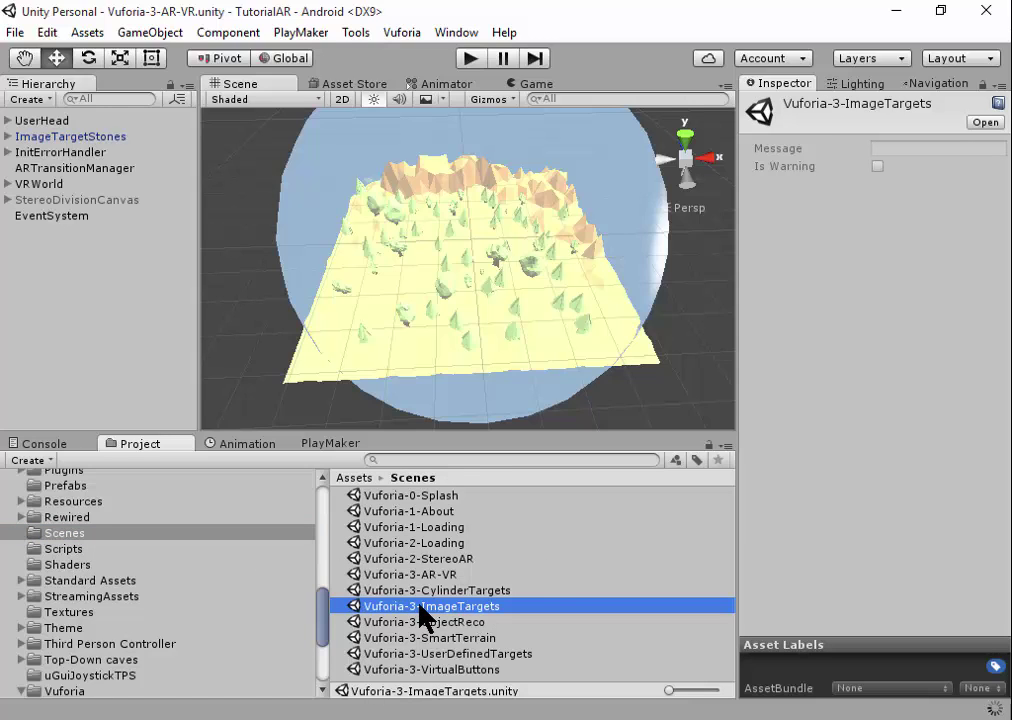
double_click(424, 614)
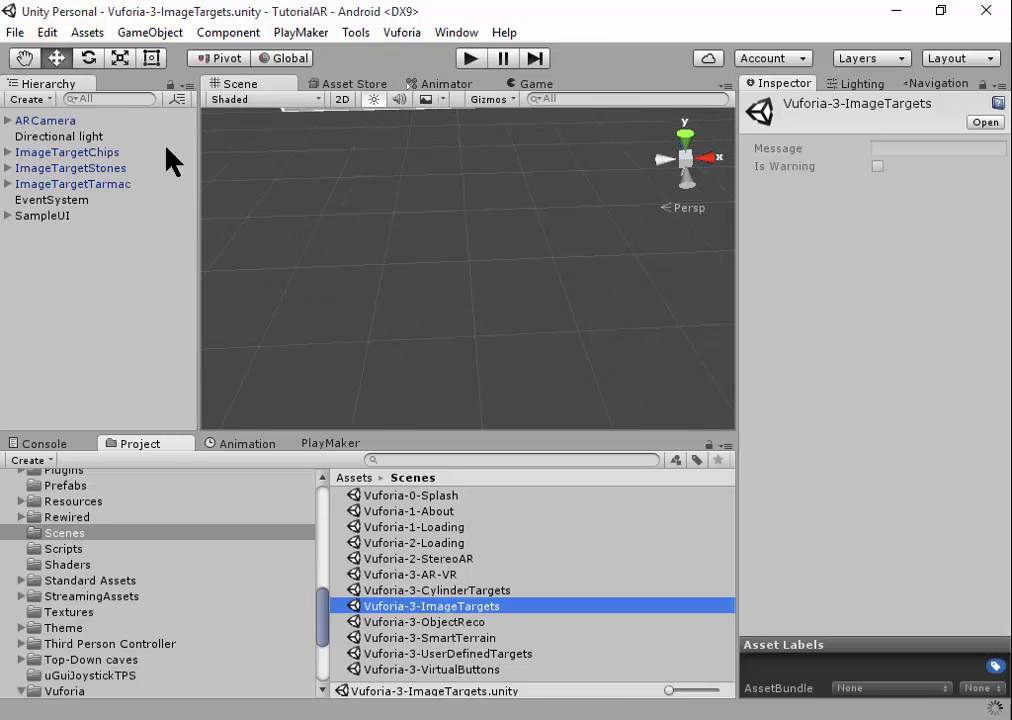
mouse_move(425, 233)
right_down()
mouse_move(429, 173)
mouse_move(414, 330)
mouse_move(418, 191)
right_up()
middle_drag(418, 191, 470, 219)
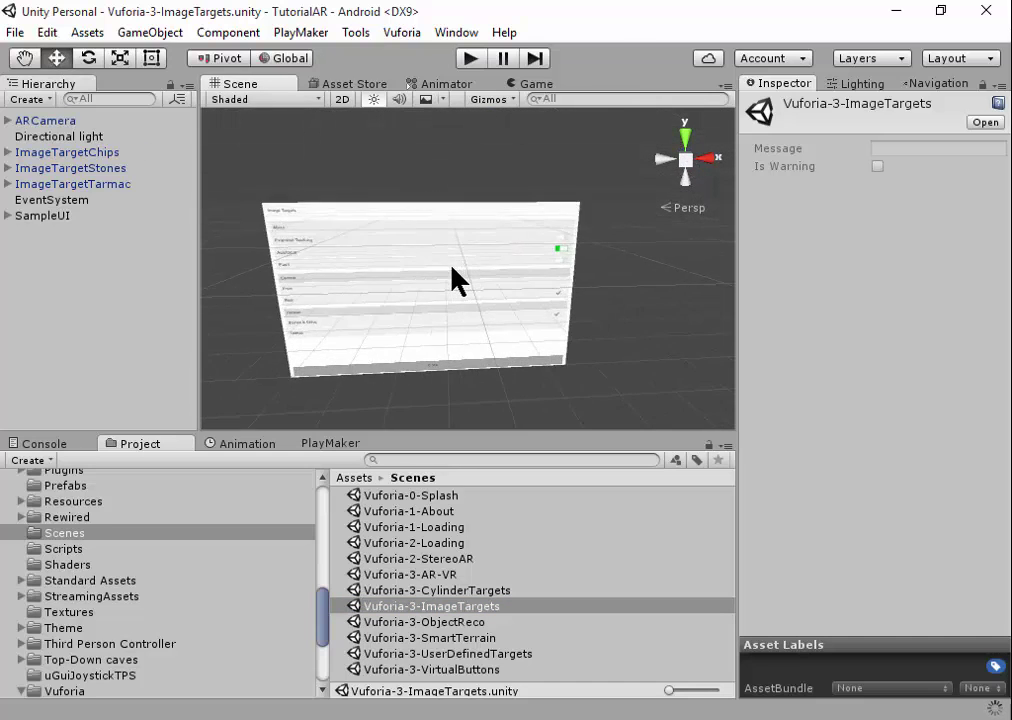
scroll(450, 290, up, 1)
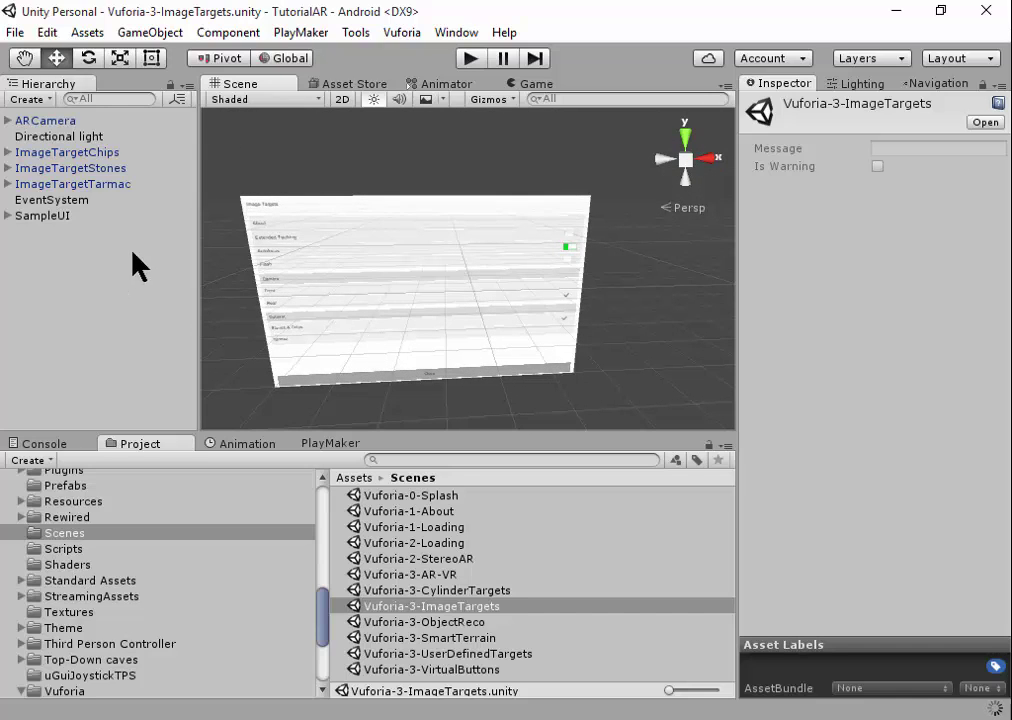
Step: Inspect the ImageTargetChips, ImageTargetTarmac and ImageTargetStones settings, then run the scene
click(50, 153)
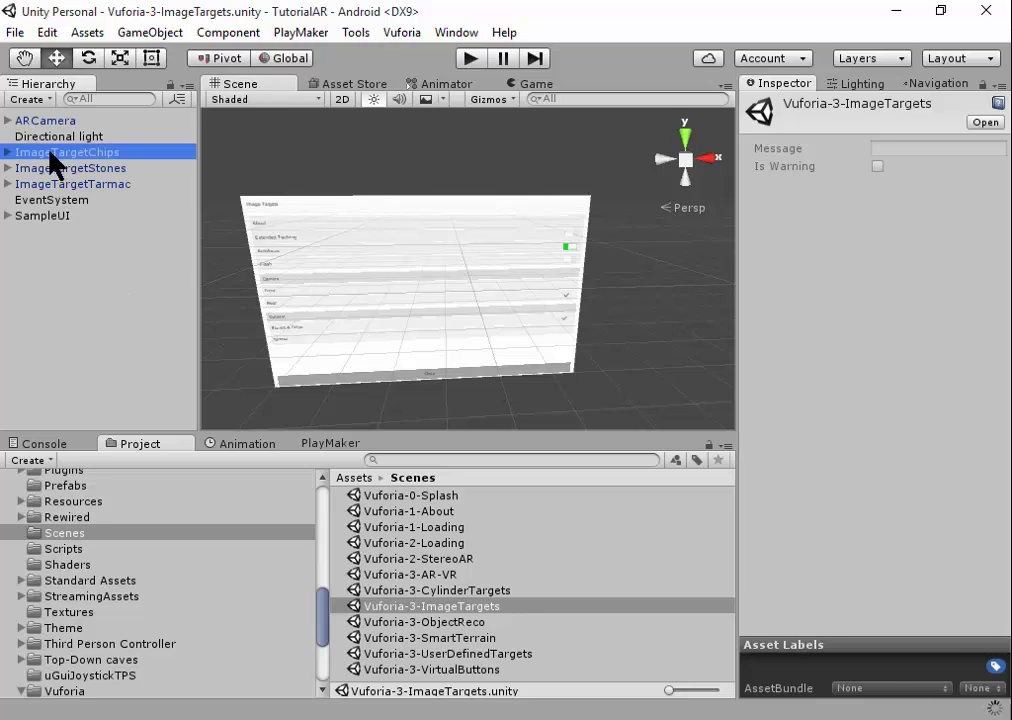
click(53, 169)
click(60, 152)
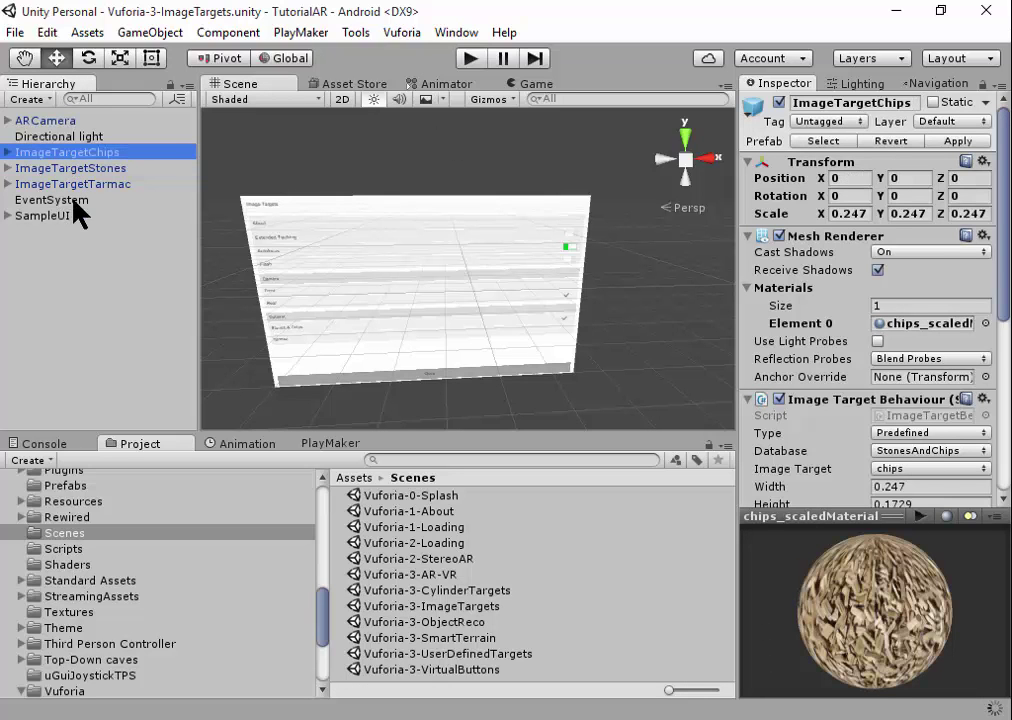
click(76, 186)
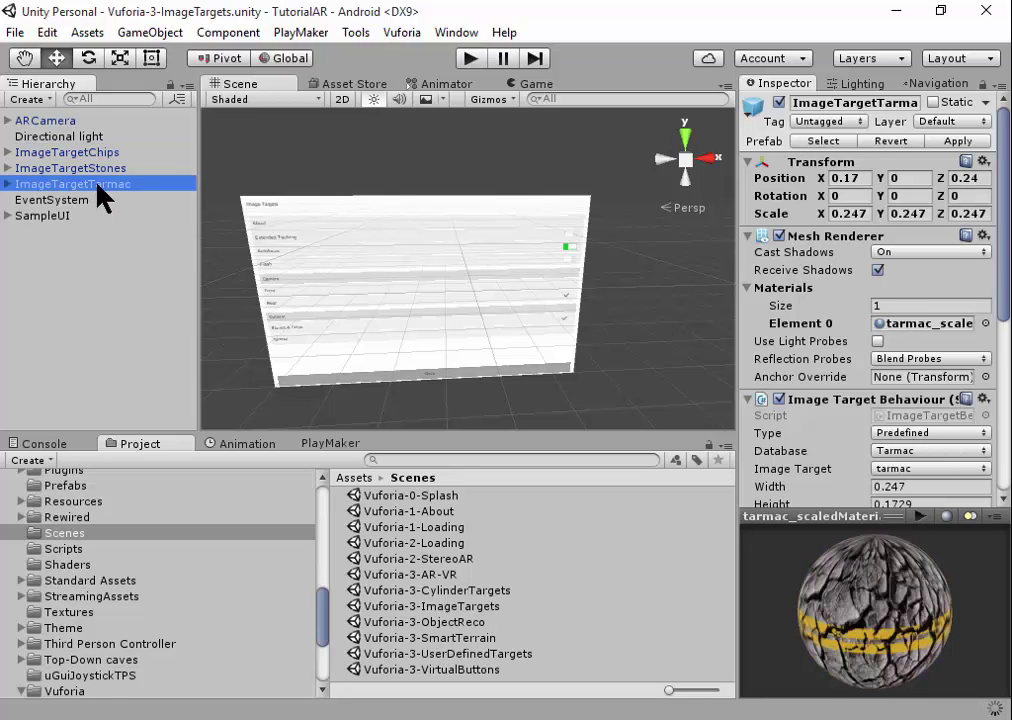
click(92, 170)
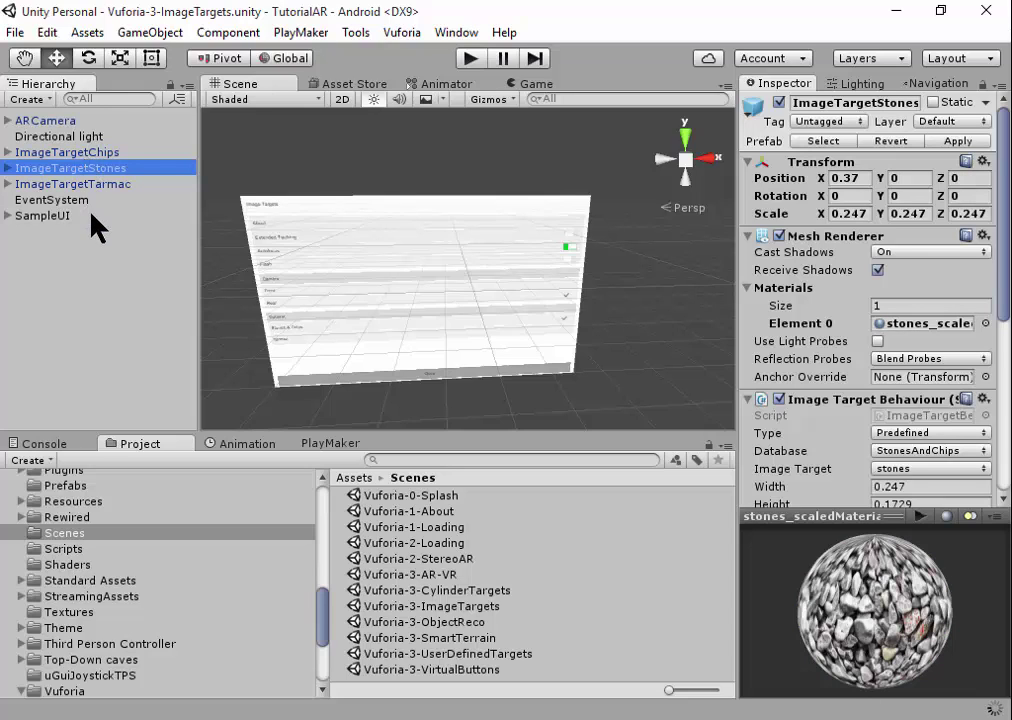
click(101, 231)
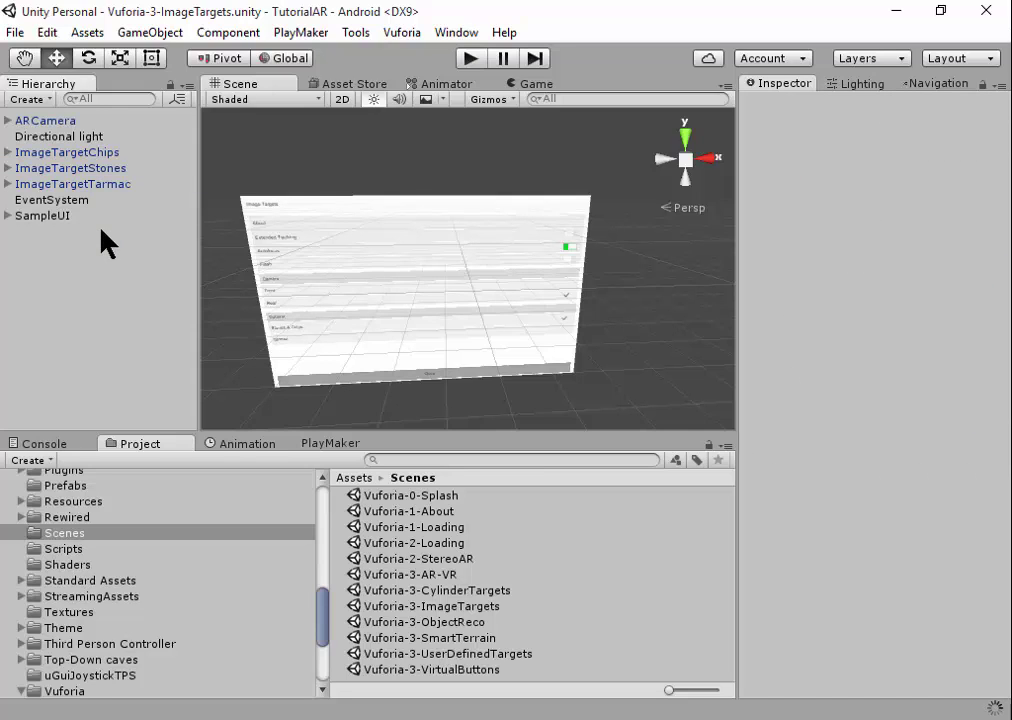
click(470, 58)
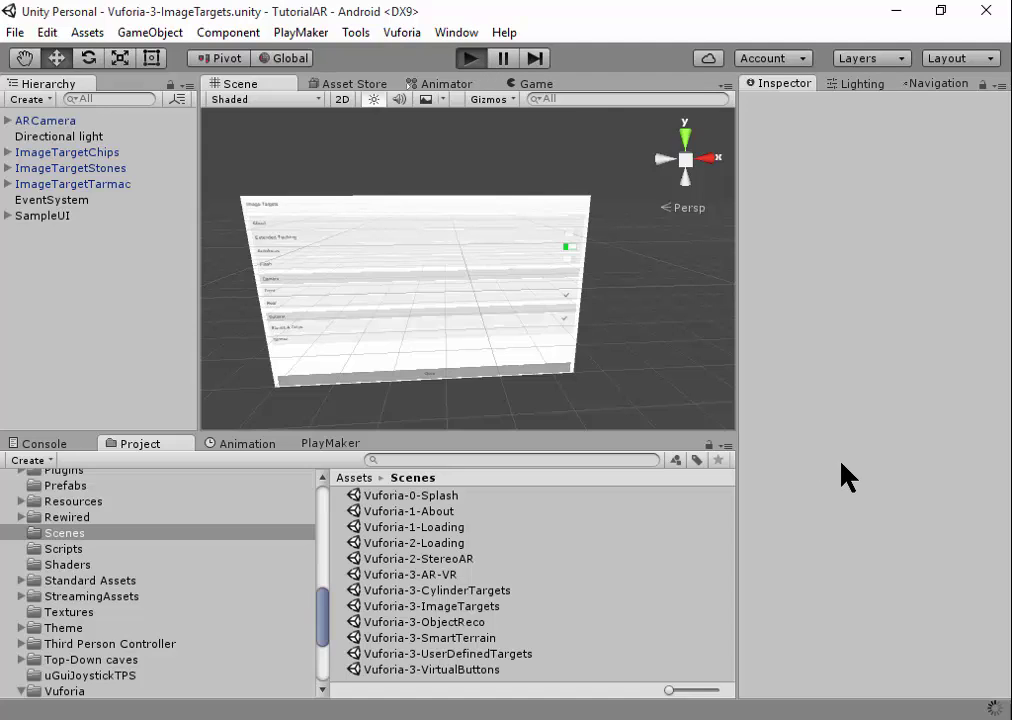
Step: While the scene runs, bring the demo video forward and dismiss the Google Sheets notification
mouse_move(760, 716)
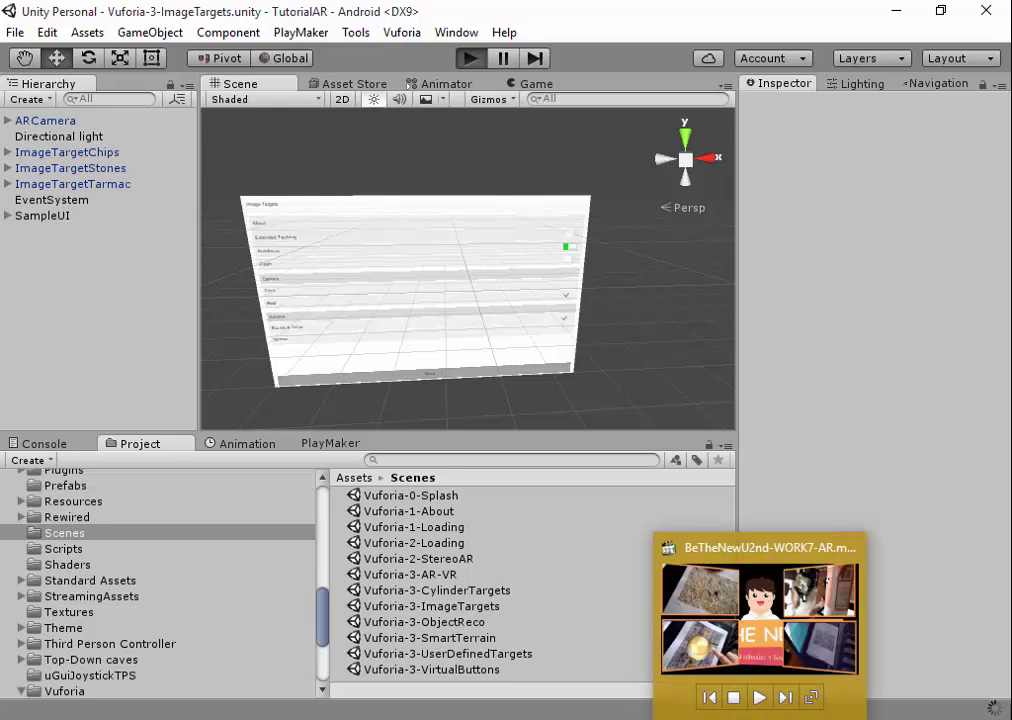
click(759, 610)
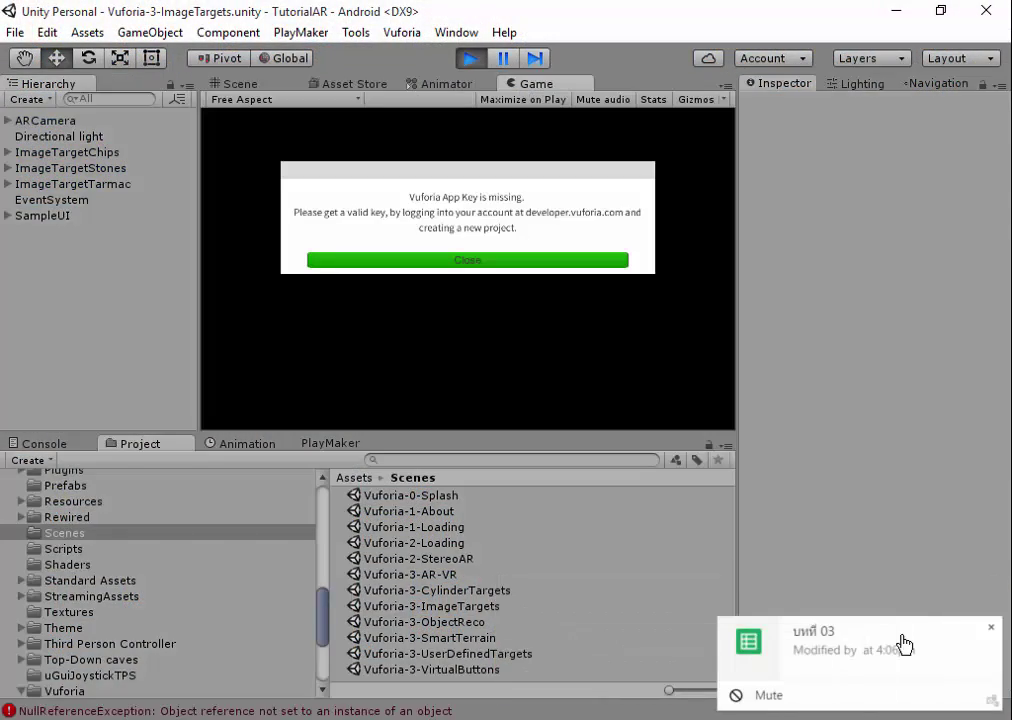
click(991, 627)
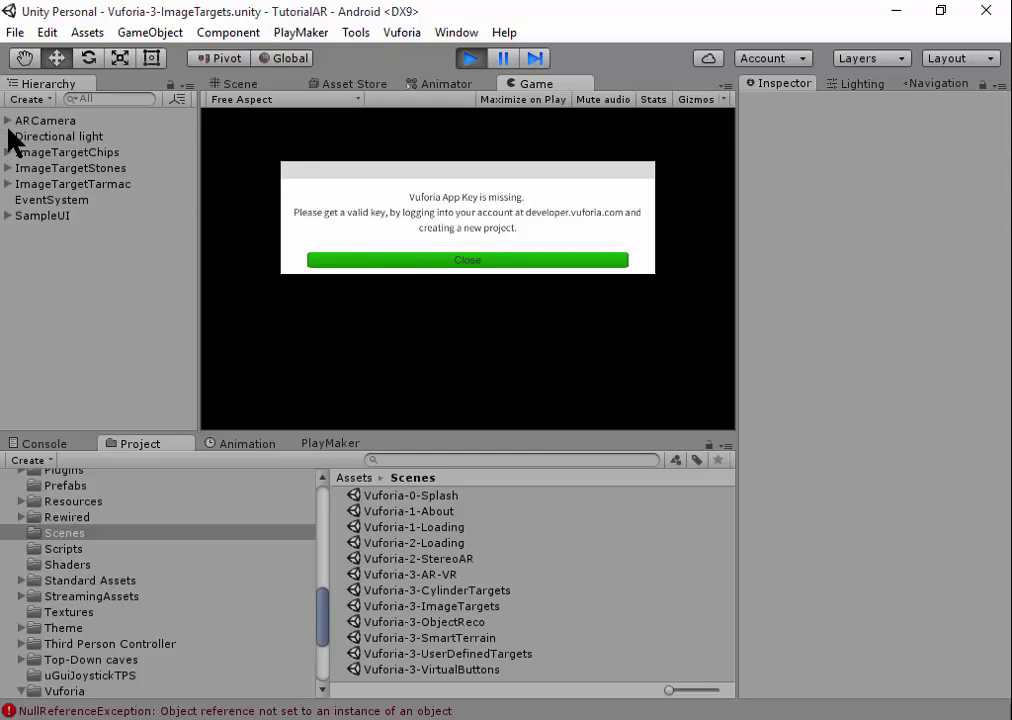
Step: Select ARCamera and focus the empty App License Key field in Vuforia Behaviour
click(26, 121)
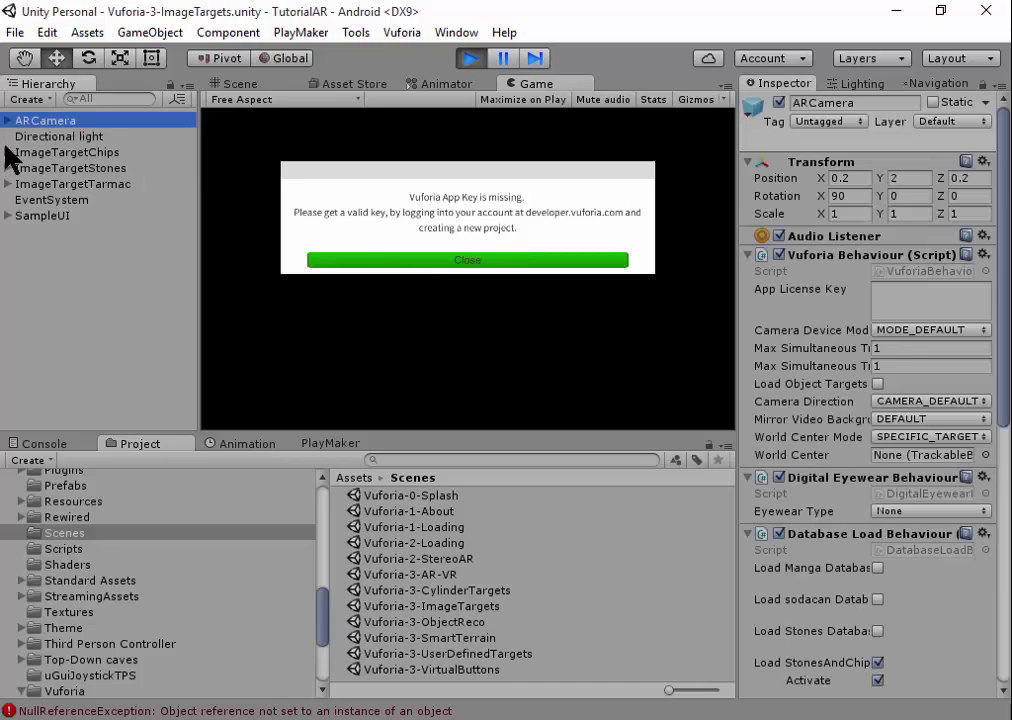
click(875, 294)
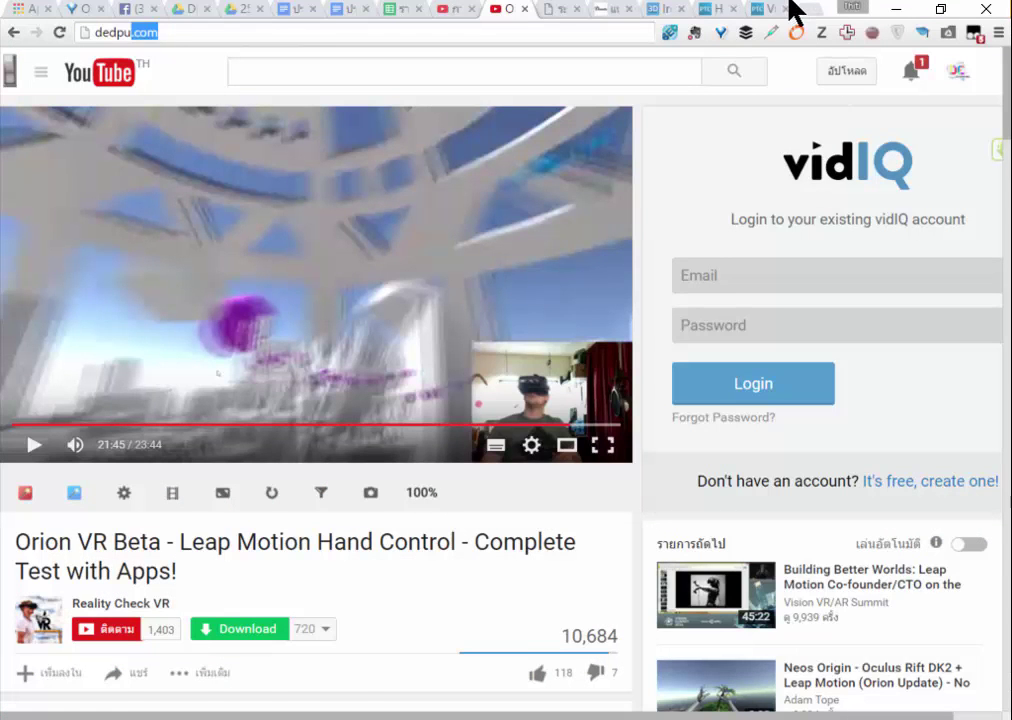
Step: Review the account information and payment details pages on the Vuforia portal
click(789, 8)
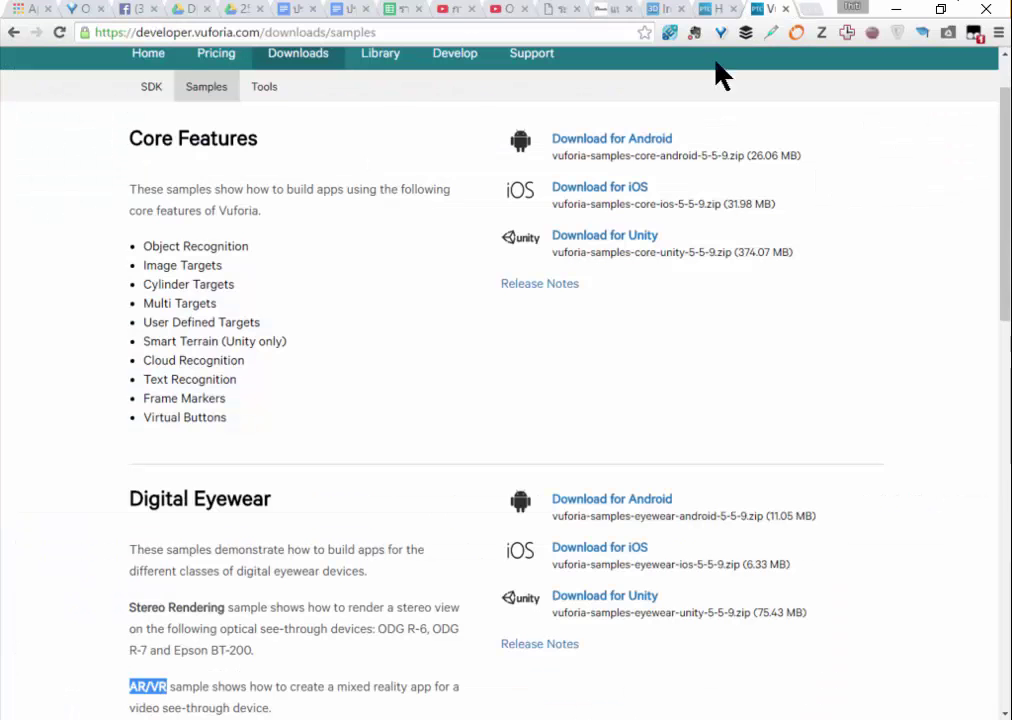
scroll(380, 240, up, 2)
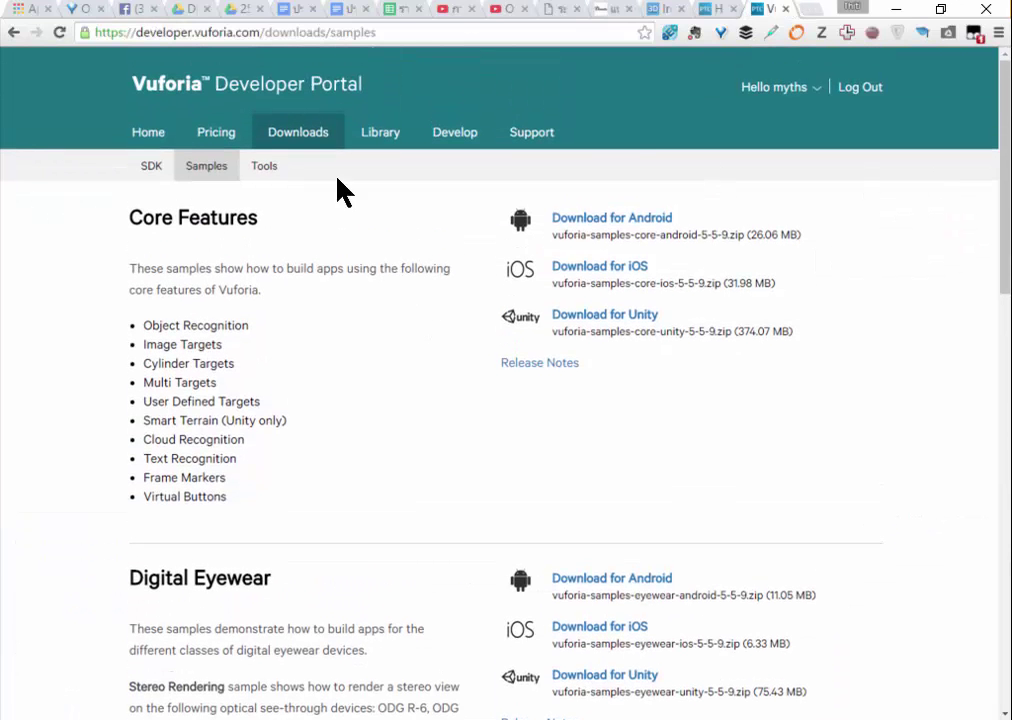
click(783, 88)
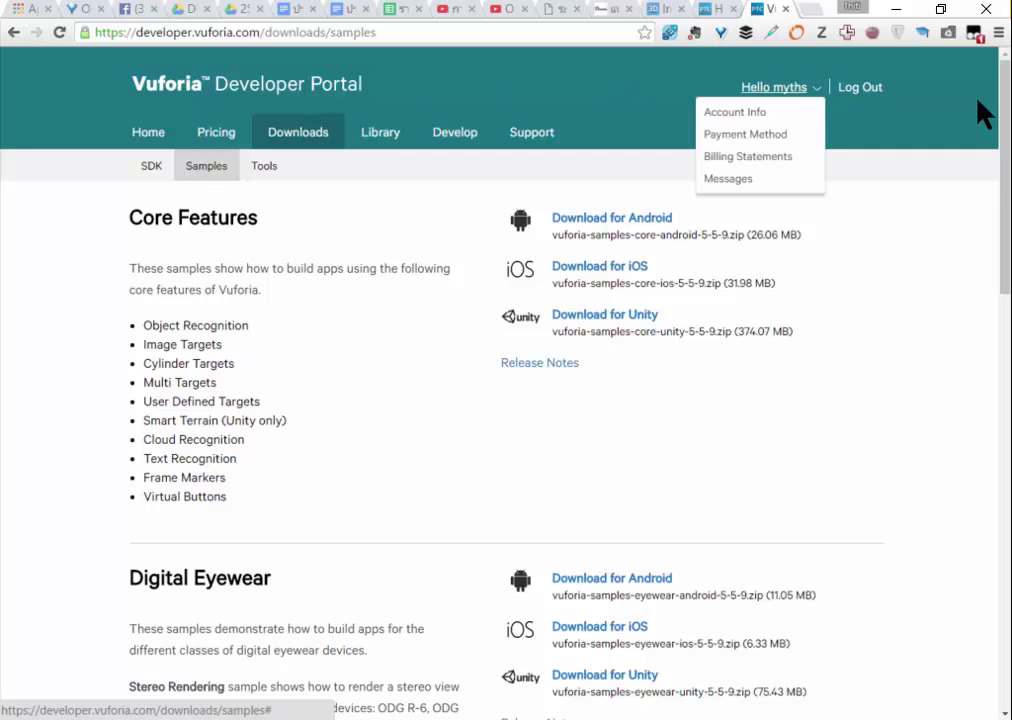
click(771, 113)
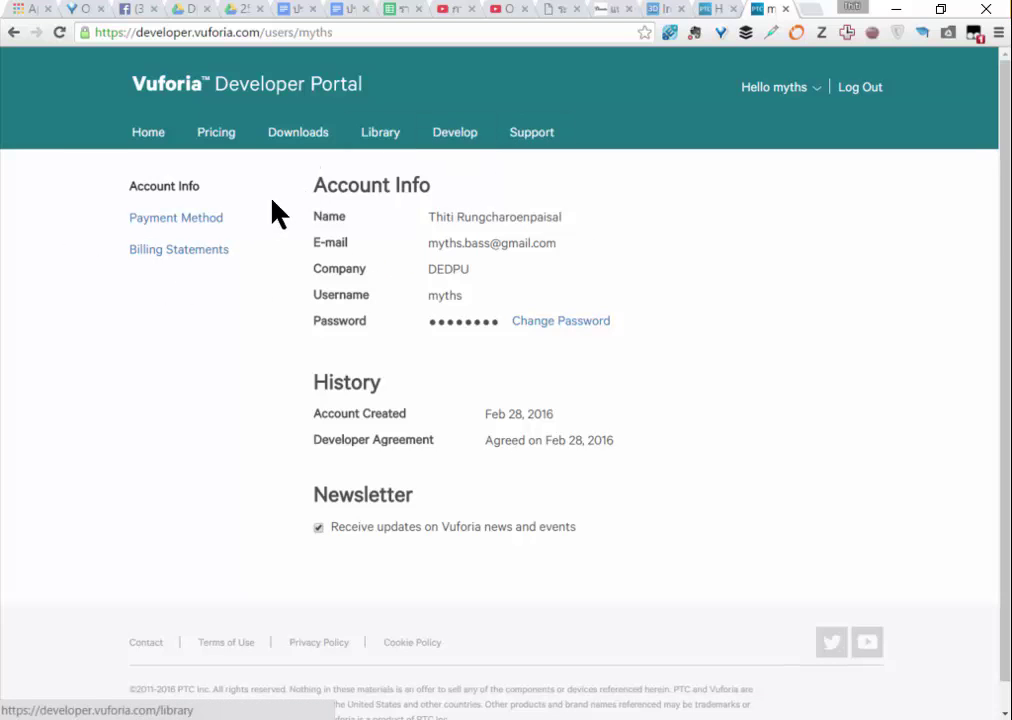
click(178, 256)
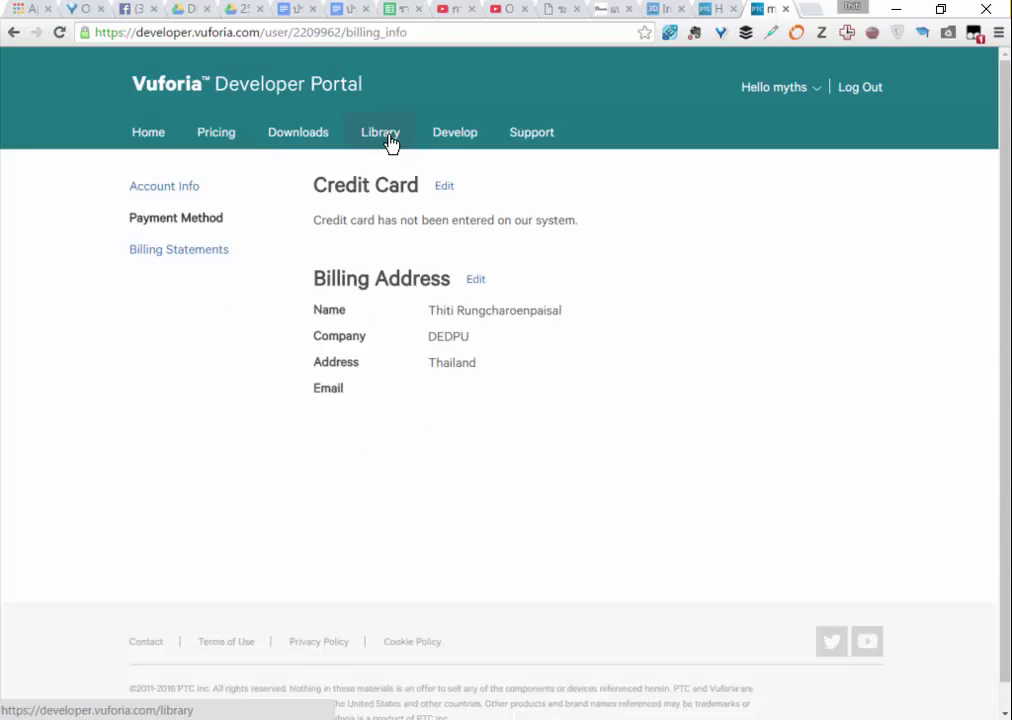
Step: Start a new key in the License Manager and focus the blank Application Name field
click(815, 92)
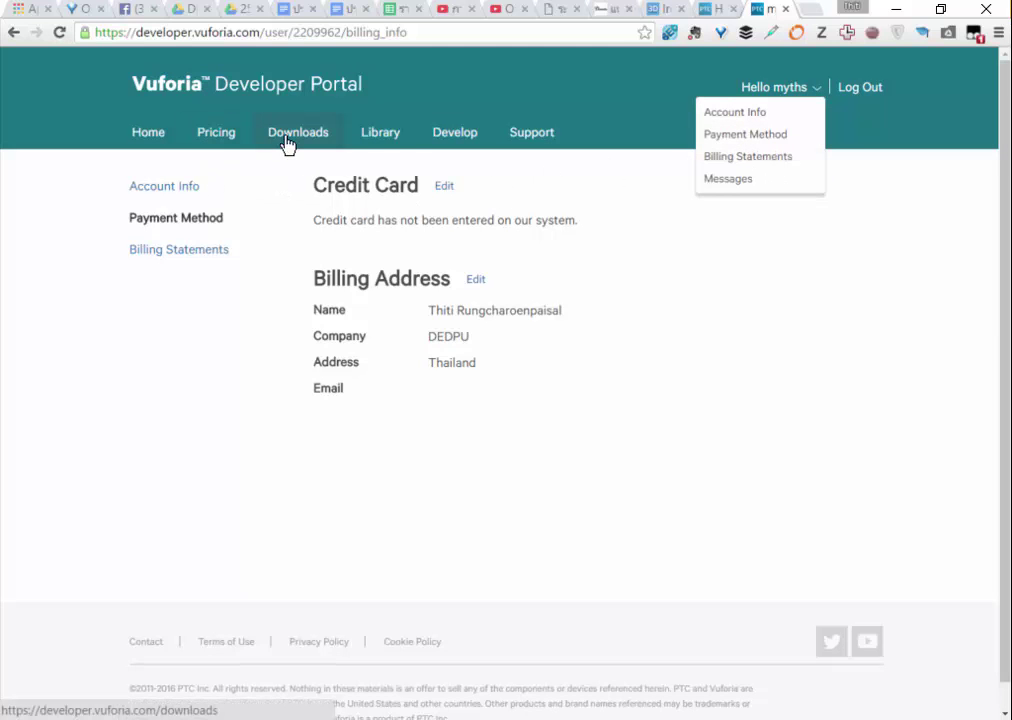
click(378, 146)
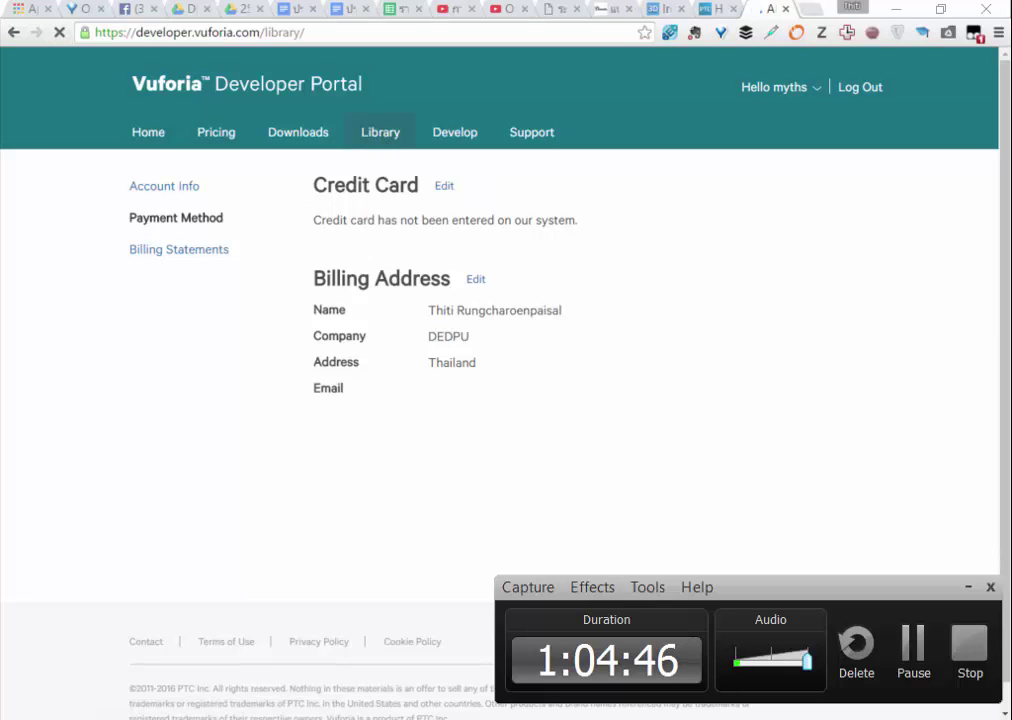
click(917, 660)
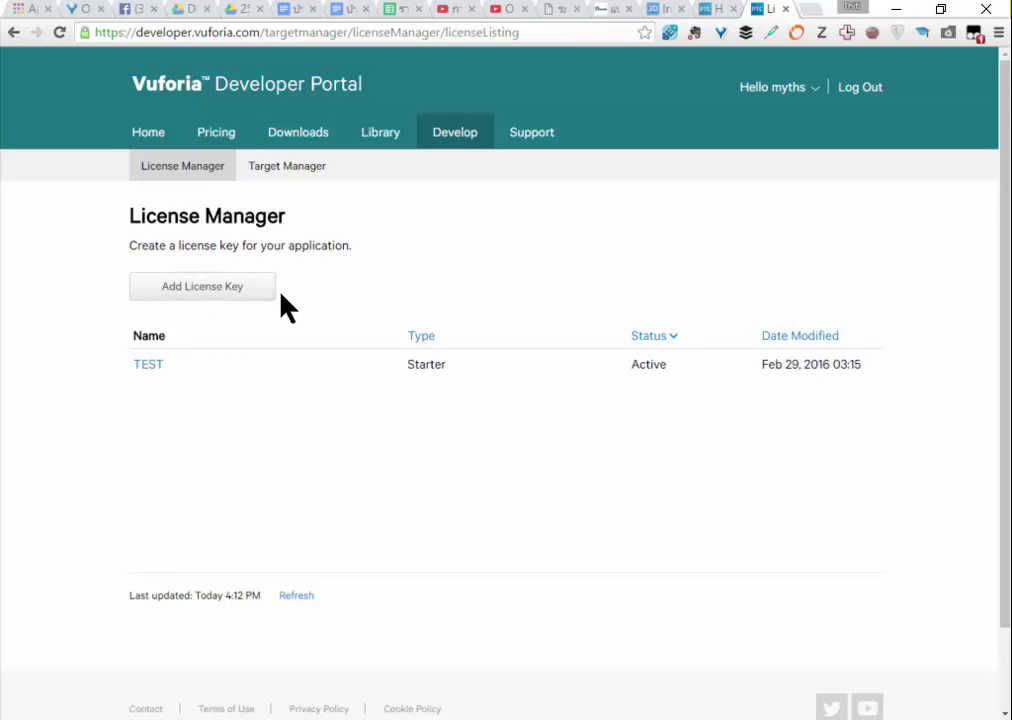
click(199, 290)
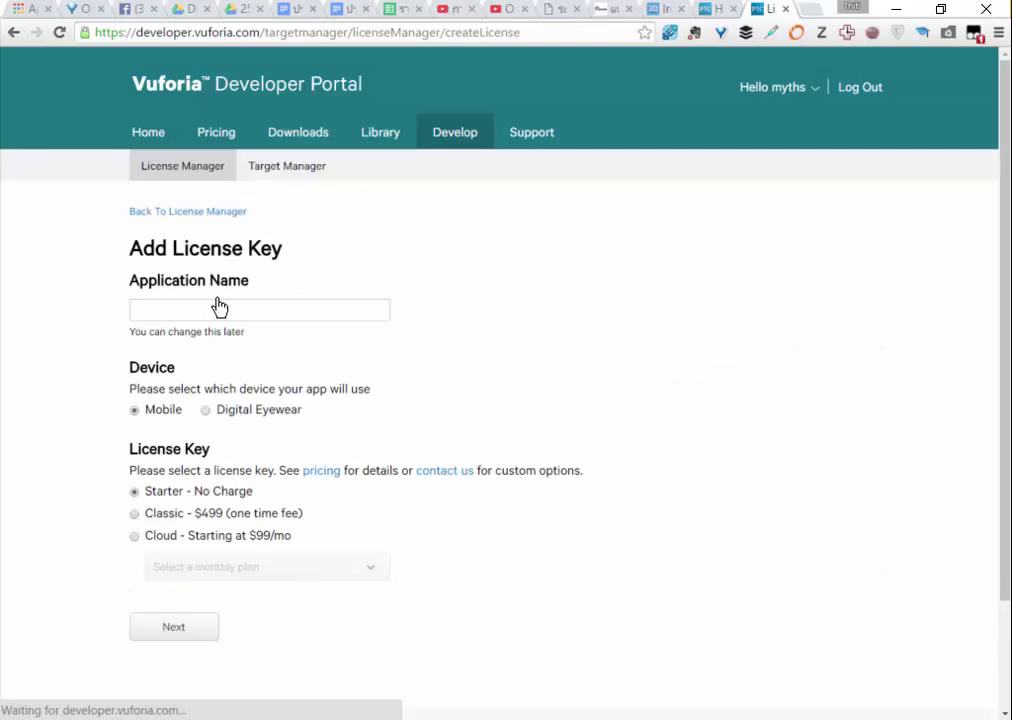
scroll(307, 352, down, 2)
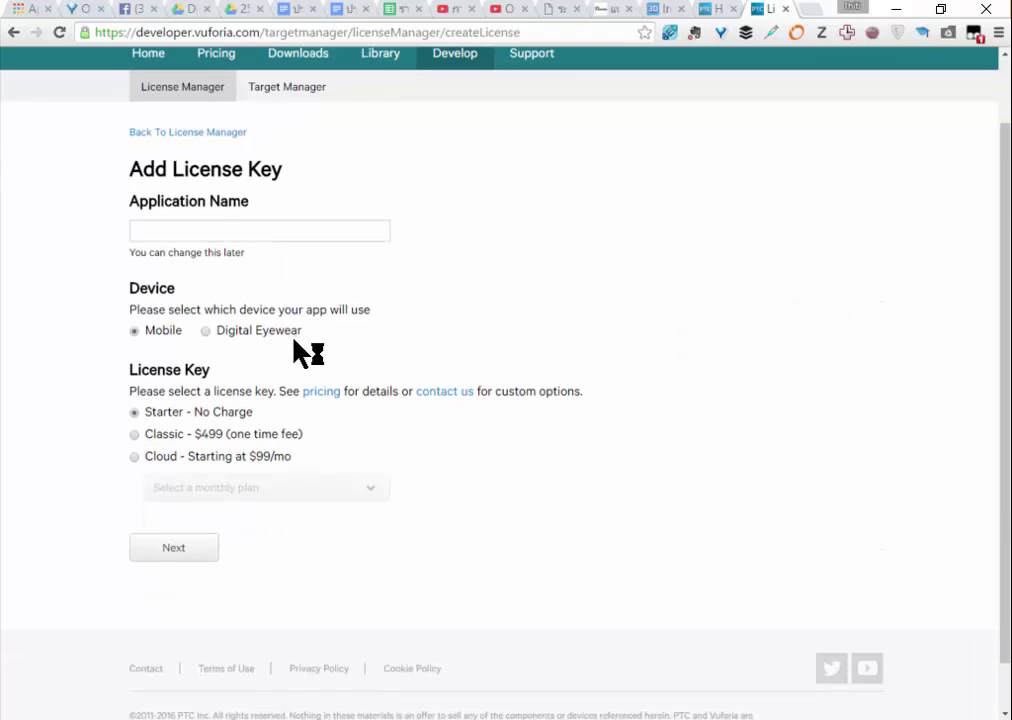
click(217, 231)
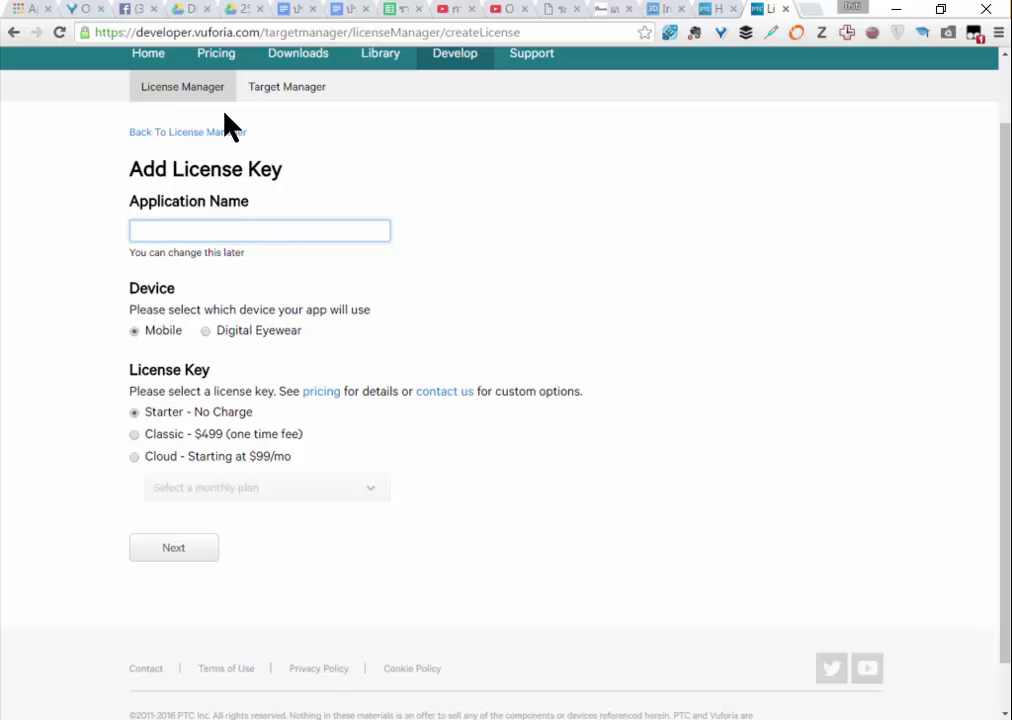
Step: Open the TEST license's details in License Manager and select its entire license key
click(180, 90)
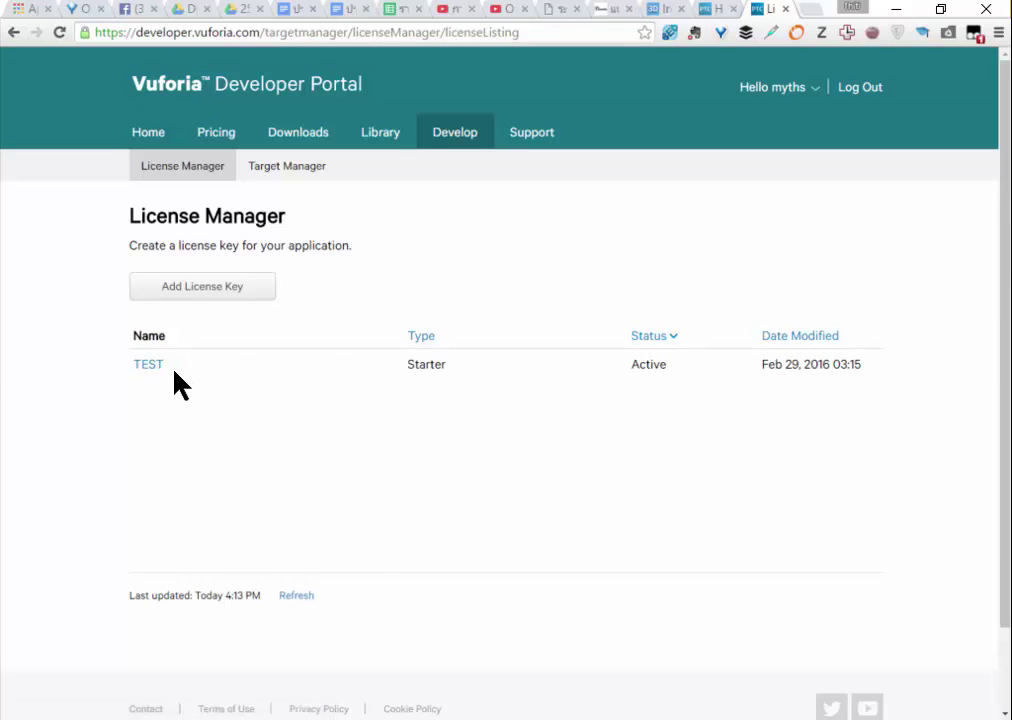
click(196, 467)
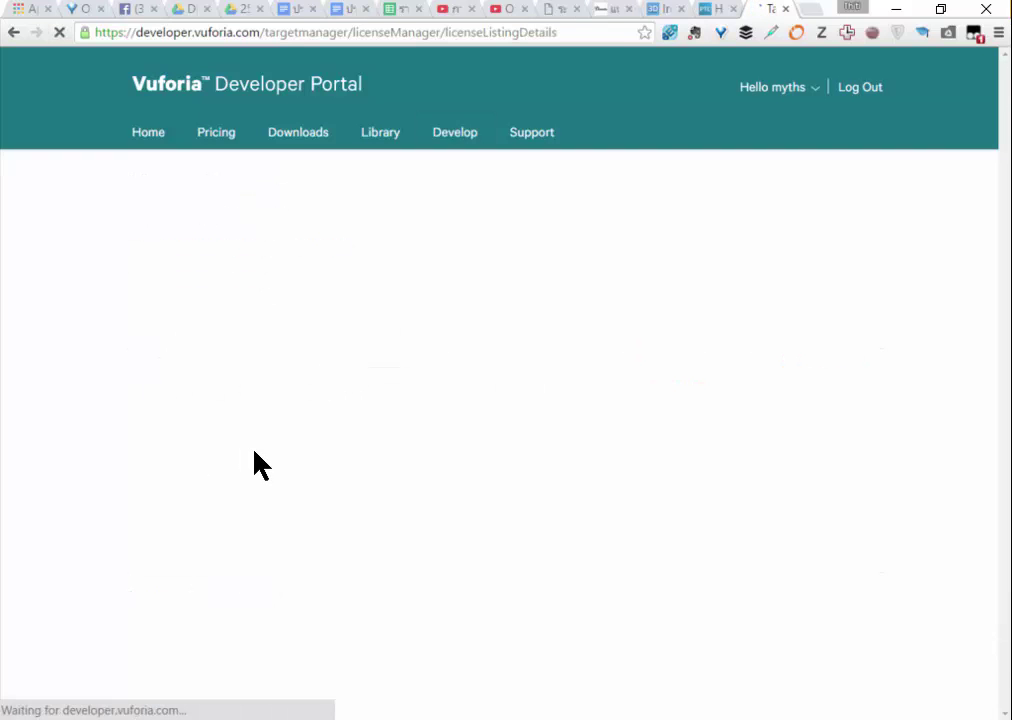
scroll(106, 373, down, 3)
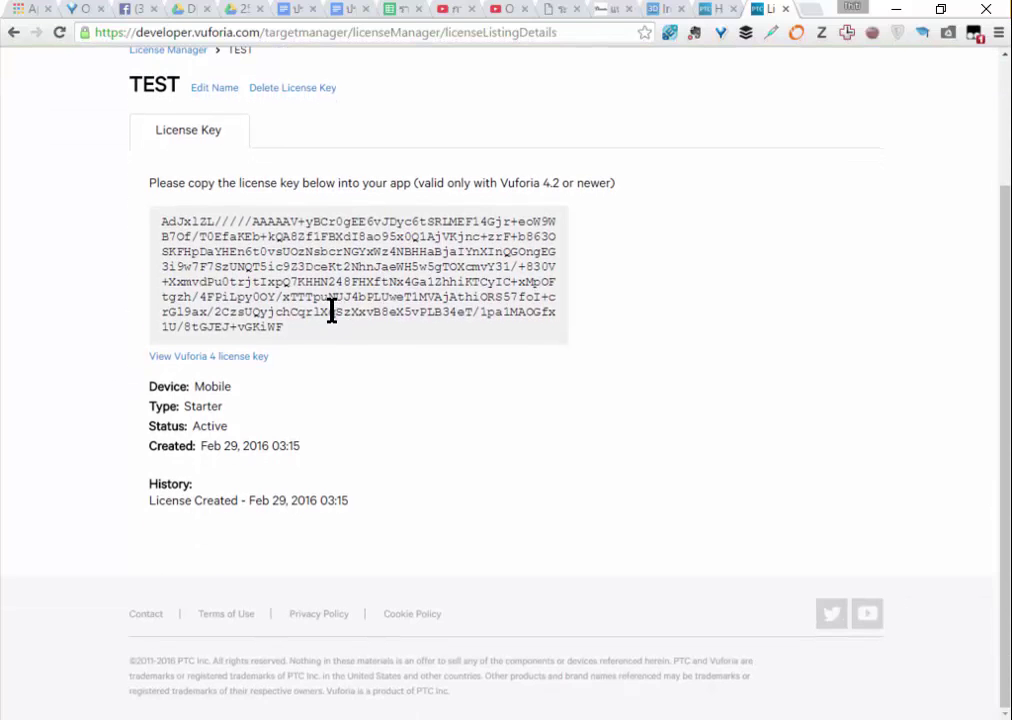
double_click(226, 390)
double_click(208, 408)
mouse_move(238, 446)
mouse_down()
mouse_move(230, 429)
mouse_move(201, 422)
mouse_up()
click(320, 465)
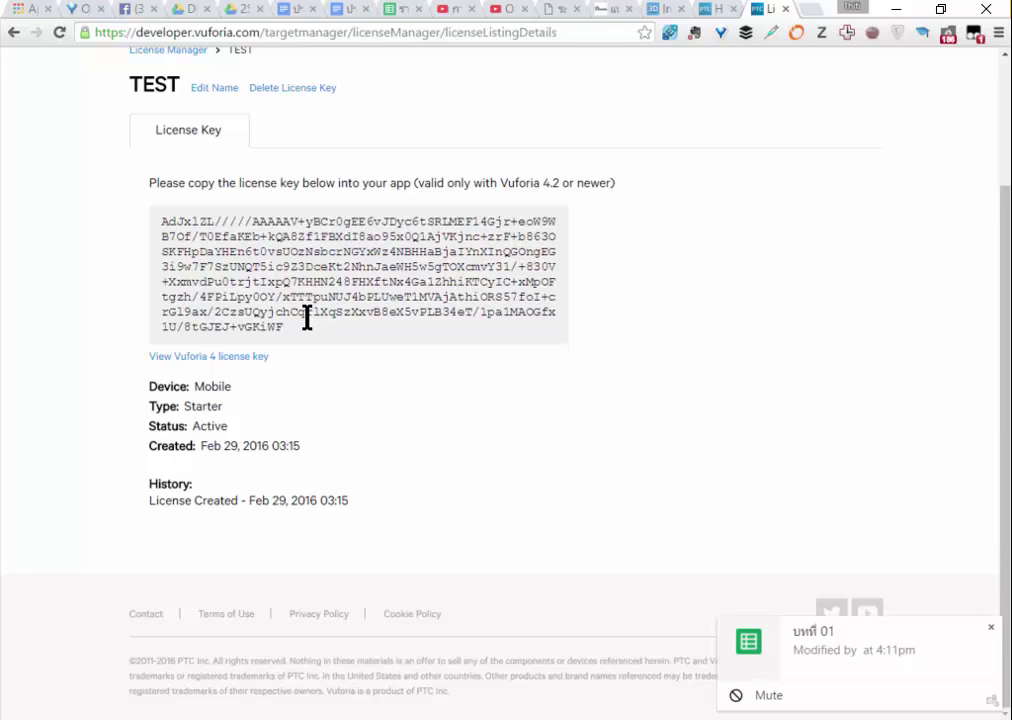
mouse_move(292, 330)
mouse_down()
mouse_move(256, 314)
mouse_move(161, 221)
mouse_up()
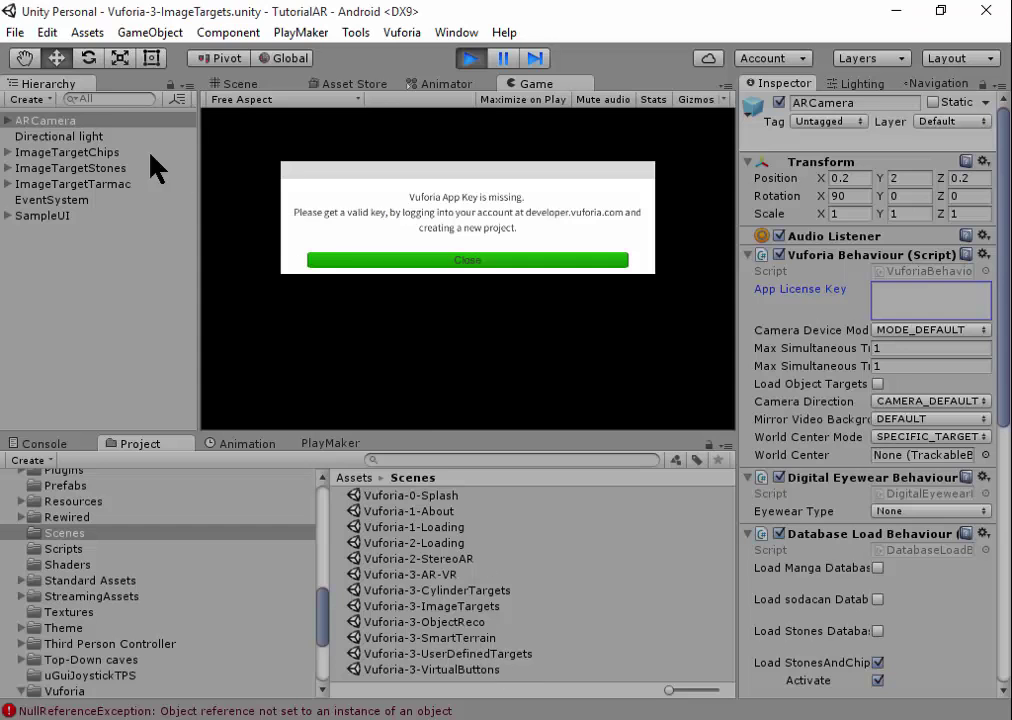
Step: Exit Play mode in Unity to stop the scene
click(468, 60)
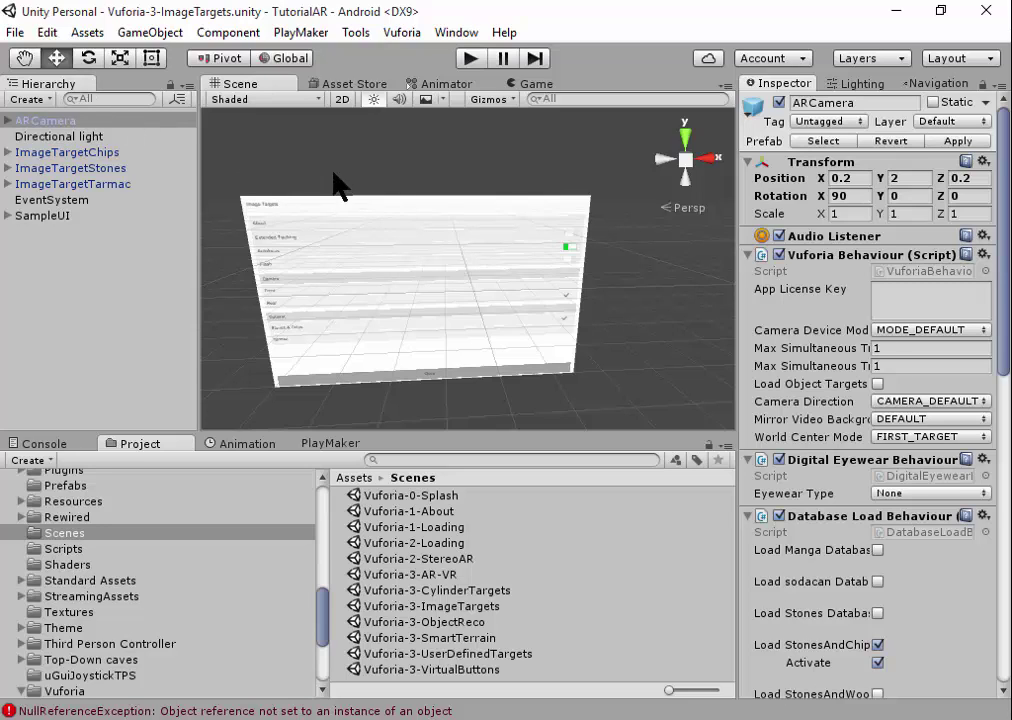
Step: Paste the copied Vuforia key into ARCamera's App License Key field and run the scene
click(922, 292)
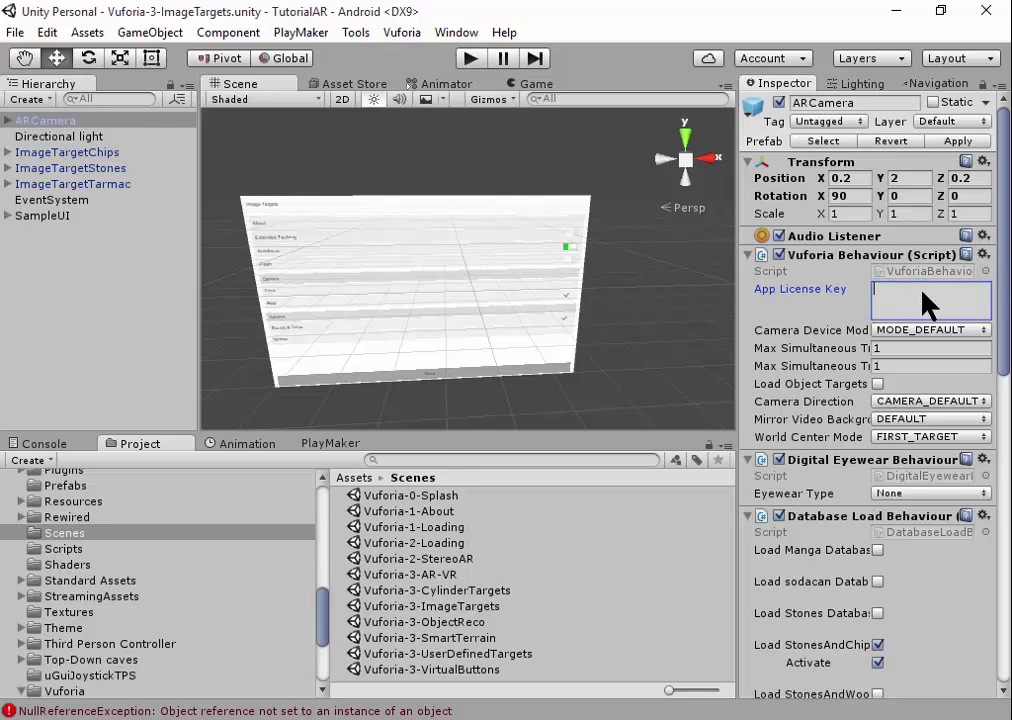
key(ctrl+v)
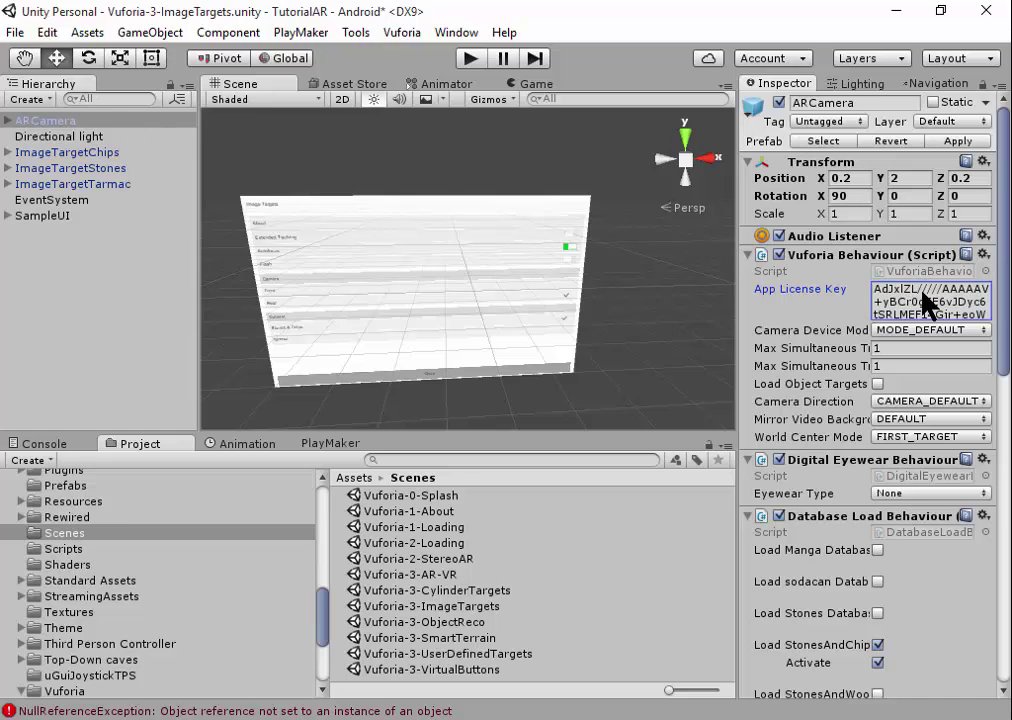
click(470, 60)
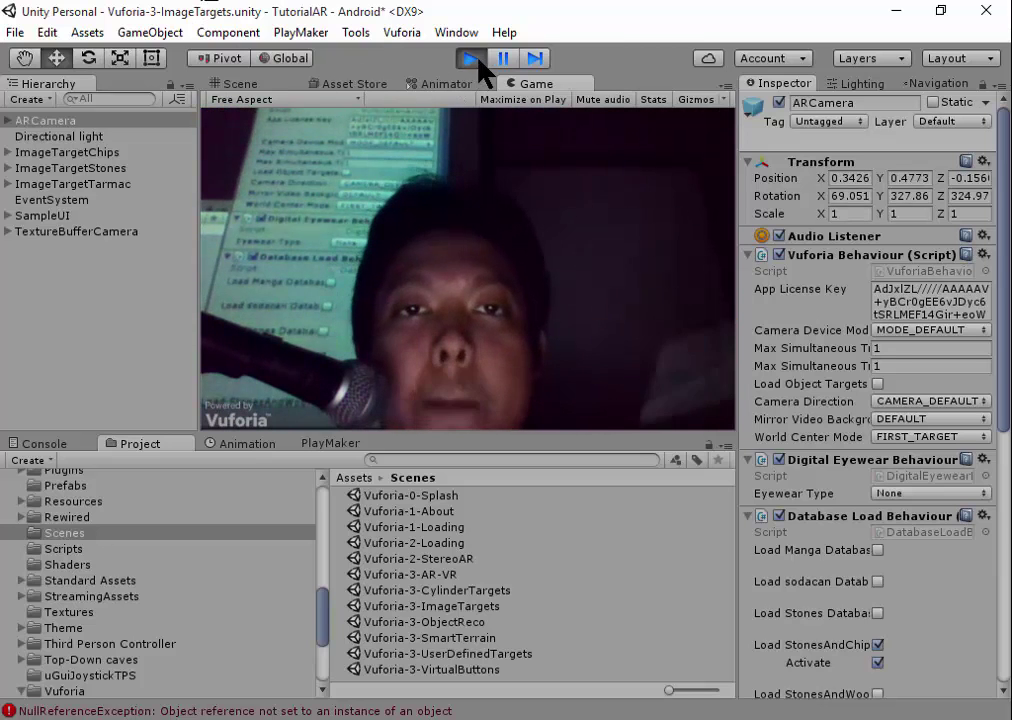
Step: Exit Play mode and zoom out in the Scene view
click(472, 60)
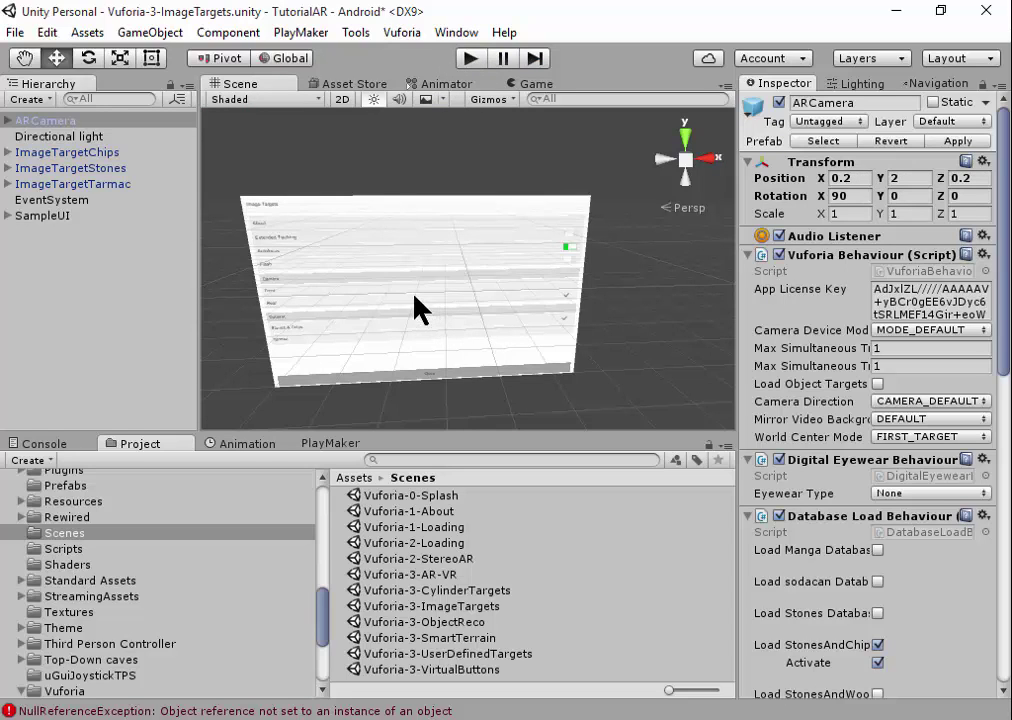
scroll(310, 190, down, 2)
scroll(312, 192, down, 2)
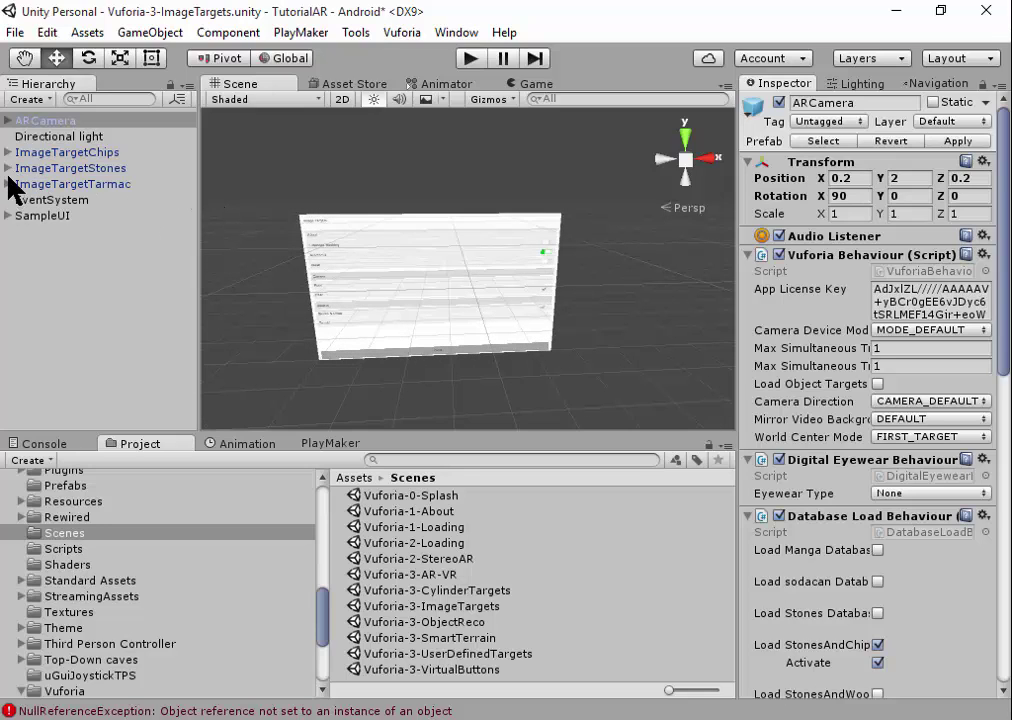
Step: Expand ImageTargetStones in the Hierarchy and select its teapot child
click(8, 169)
click(60, 168)
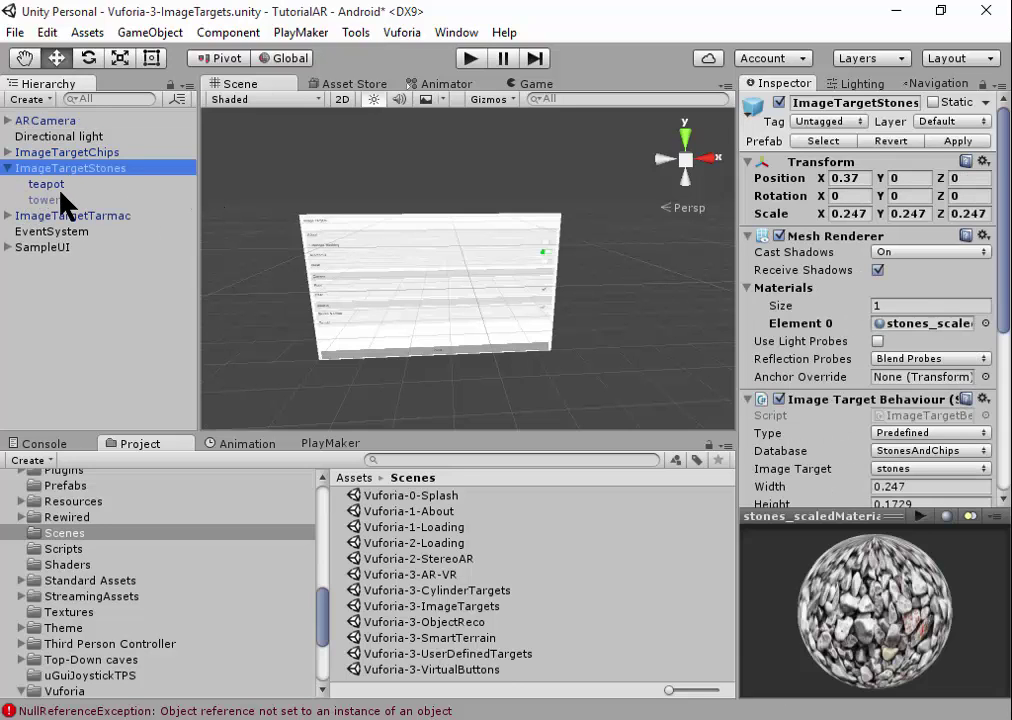
click(60, 197)
click(57, 185)
click(100, 167)
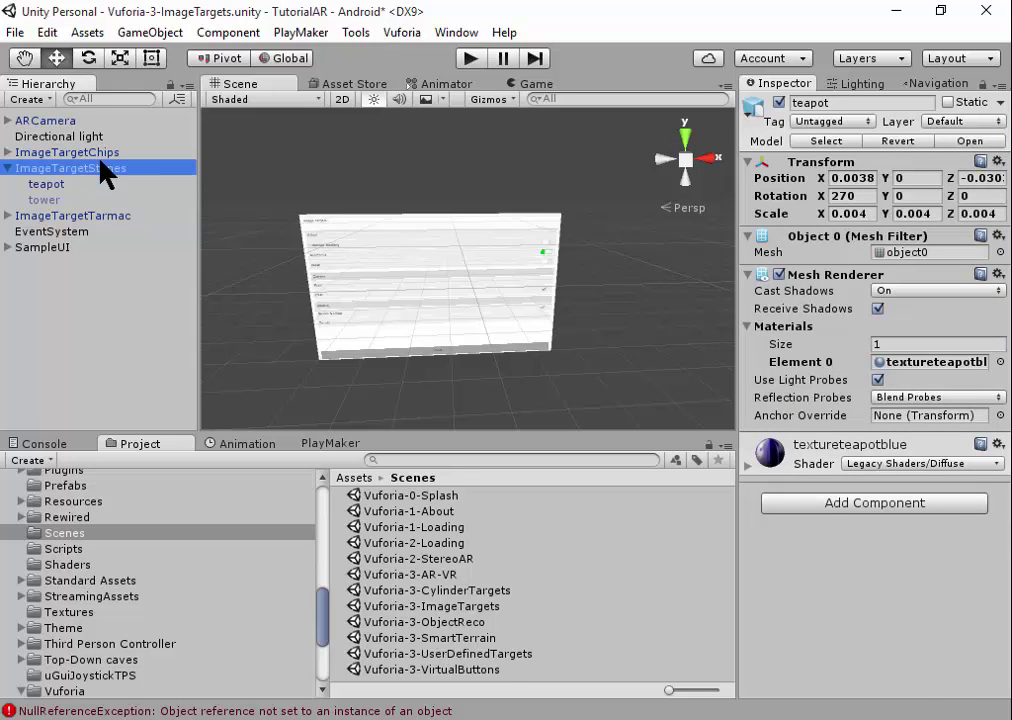
click(75, 184)
click(77, 170)
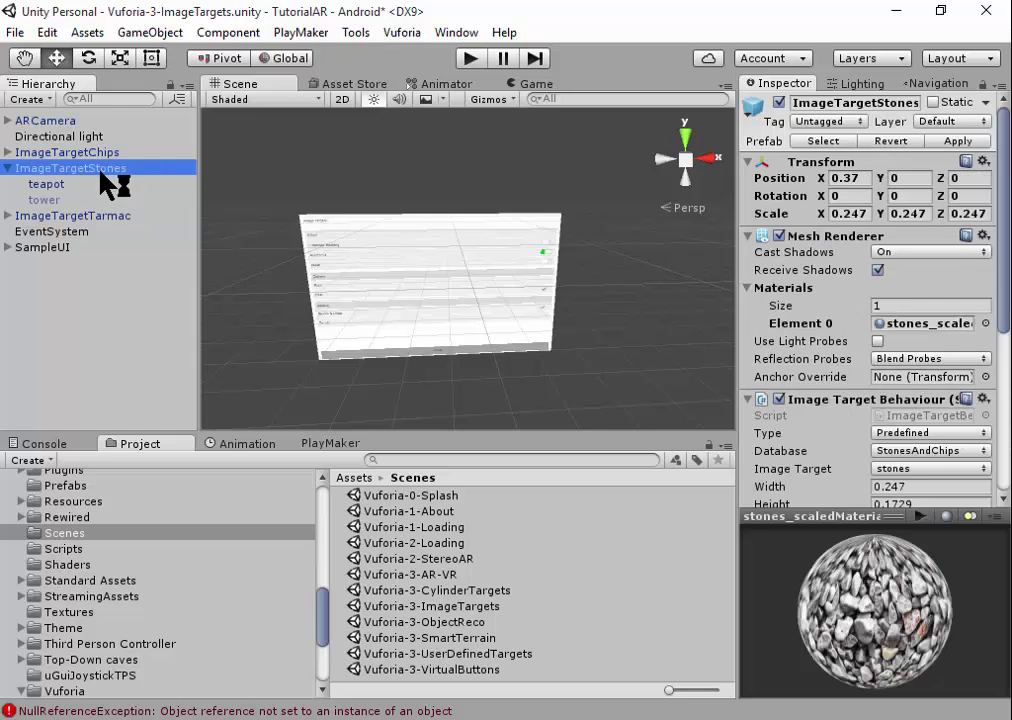
click(46, 185)
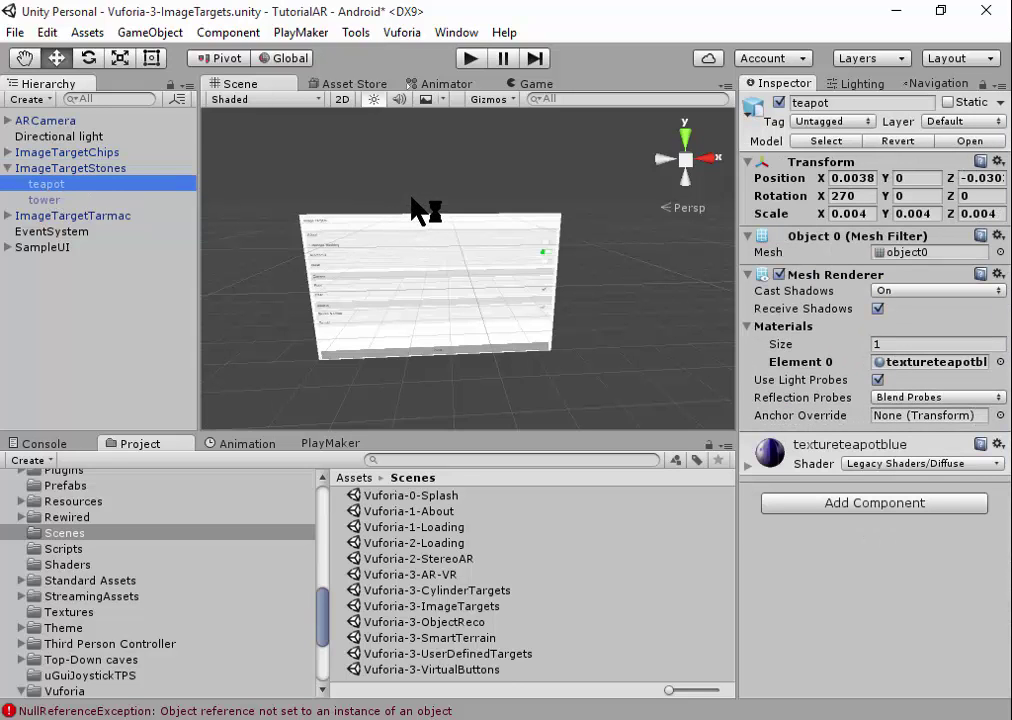
Step: Raise the teapot to Z 0.475 above the stones target and run the scene
key(f)
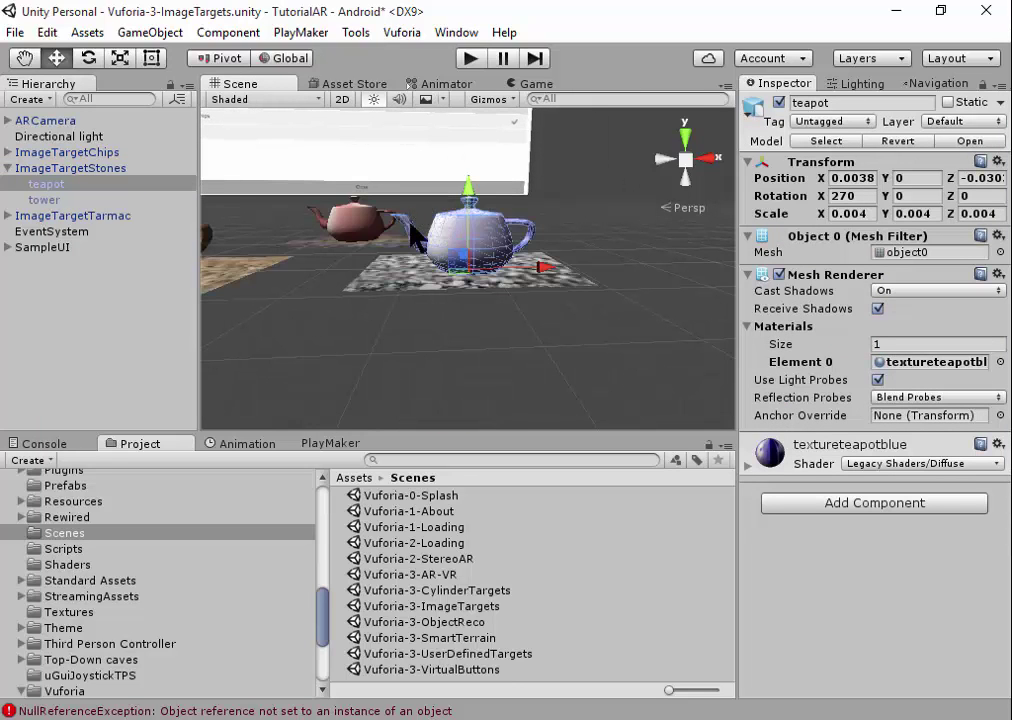
mouse_move(310, 172)
alt+mouse_down()
mouse_move(304, 236)
mouse_move(487, 250)
mouse_move(475, 232)
alt+mouse_up()
scroll(475, 232, down, 5)
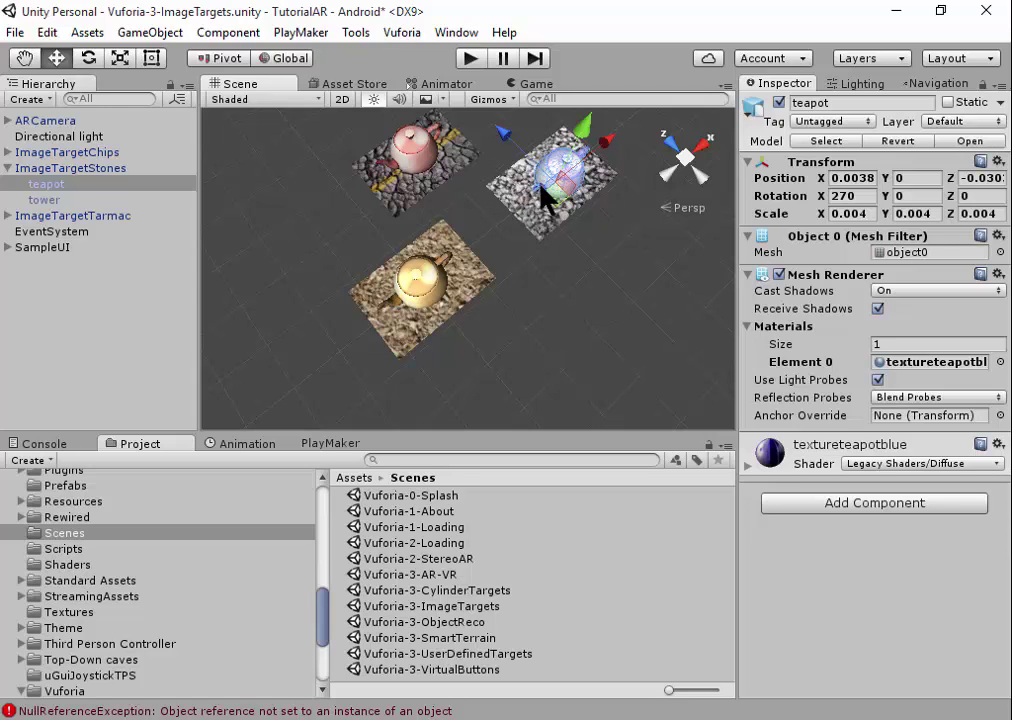
drag(544, 192, 463, 113)
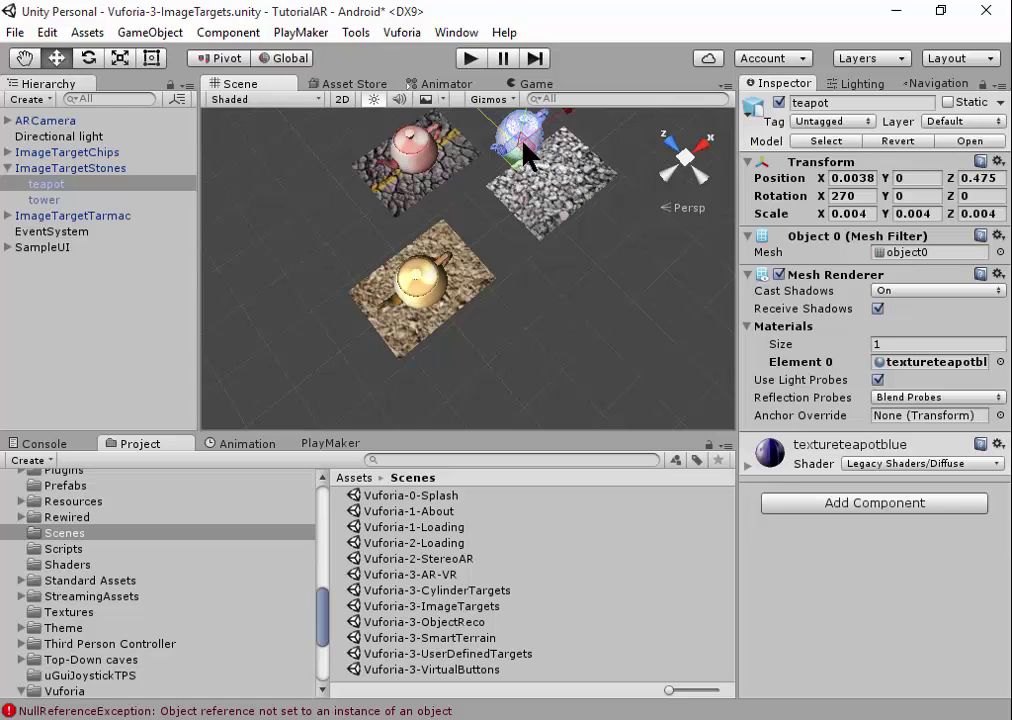
click(470, 58)
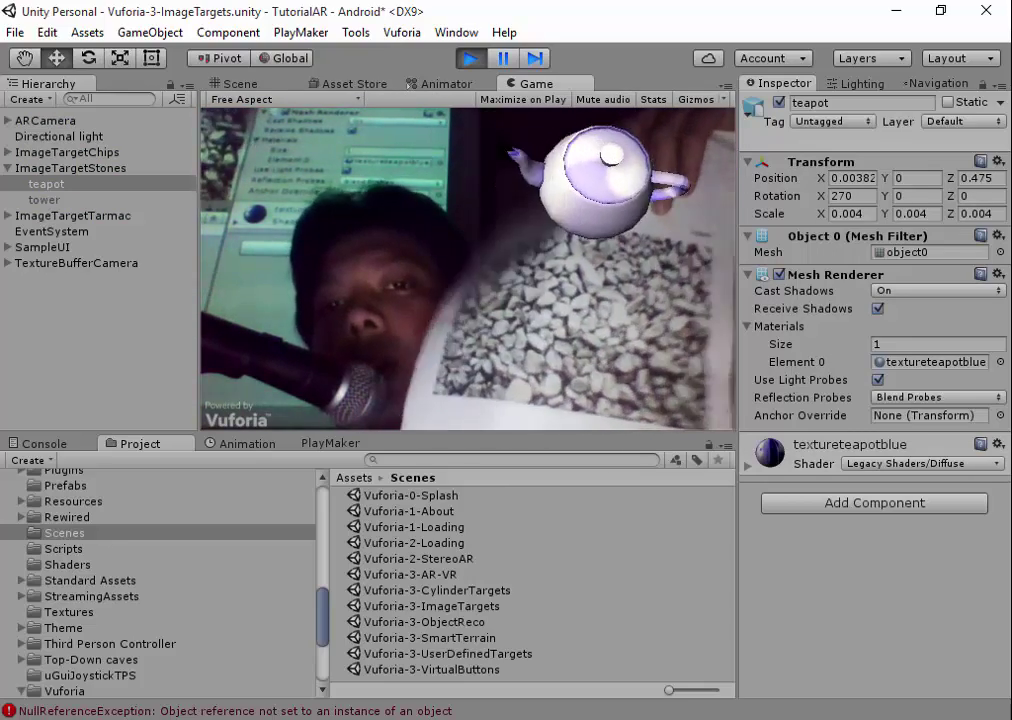
Step: Exit Play mode, keeping the teapot at Z 0.475 above the stones target
click(468, 60)
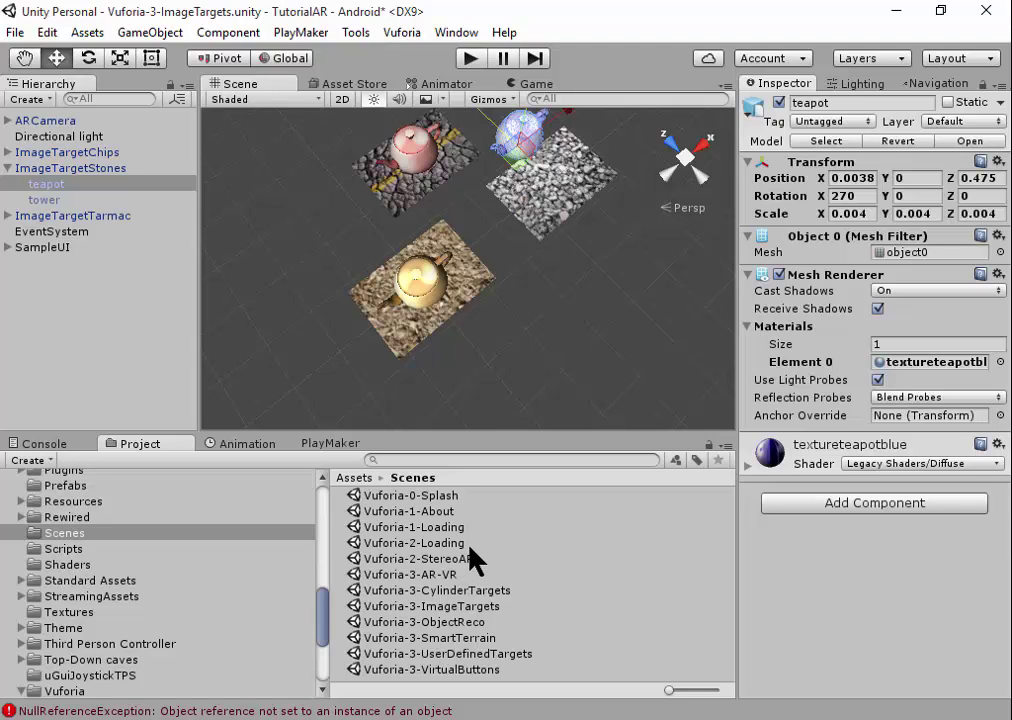
Step: Switch back to the Vuforia Developer Portal page
mouse_move(404, 719)
click(425, 698)
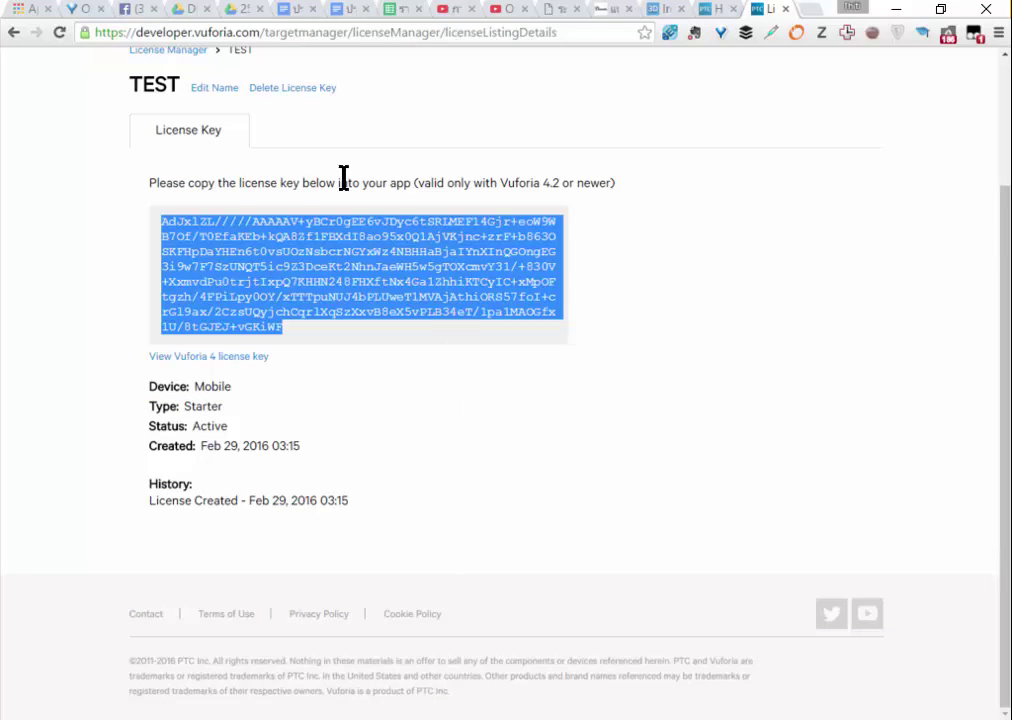
scroll(330, 200, up, 2)
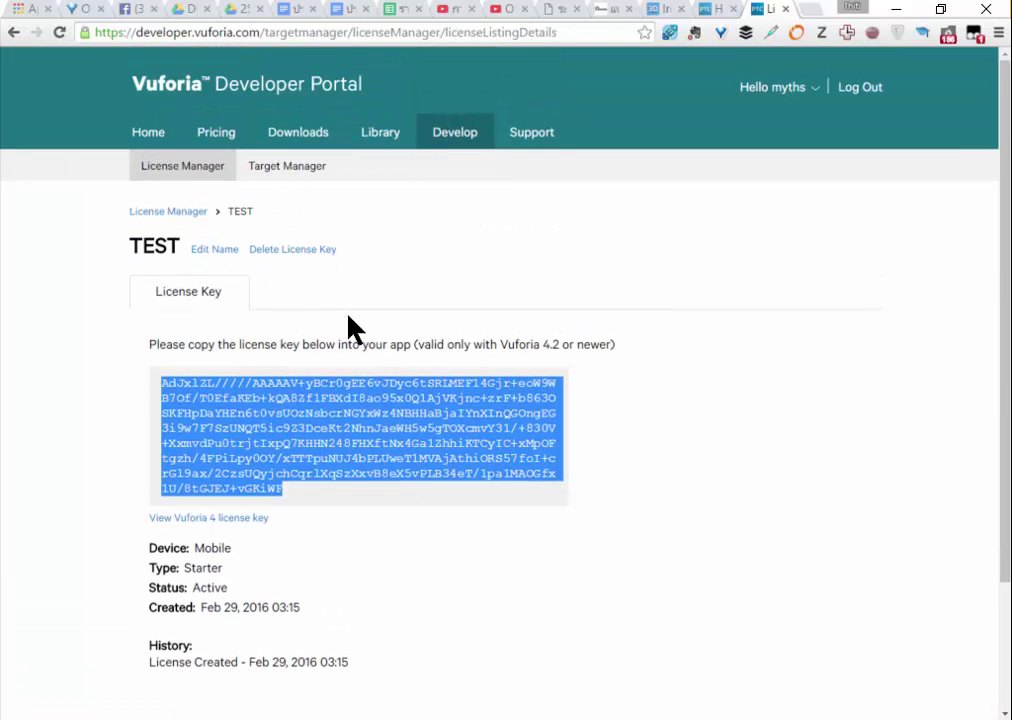
Step: Open the Manga database in Target Manager and view target 2016-03-12_15-49-01's details
click(271, 179)
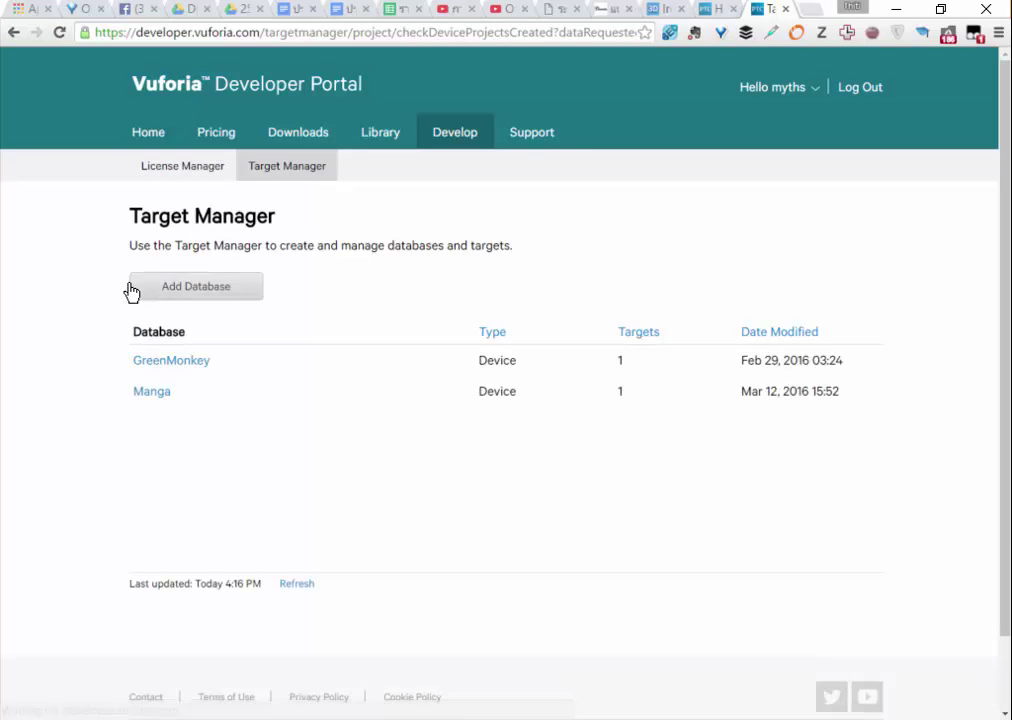
scroll(120, 350, down, 2)
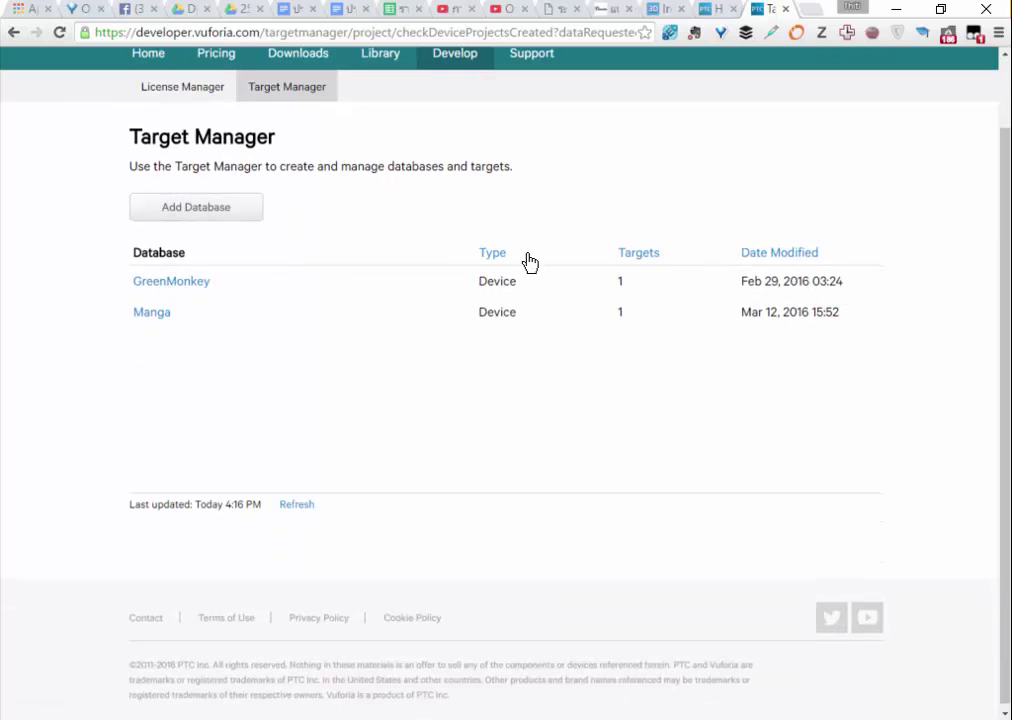
click(148, 314)
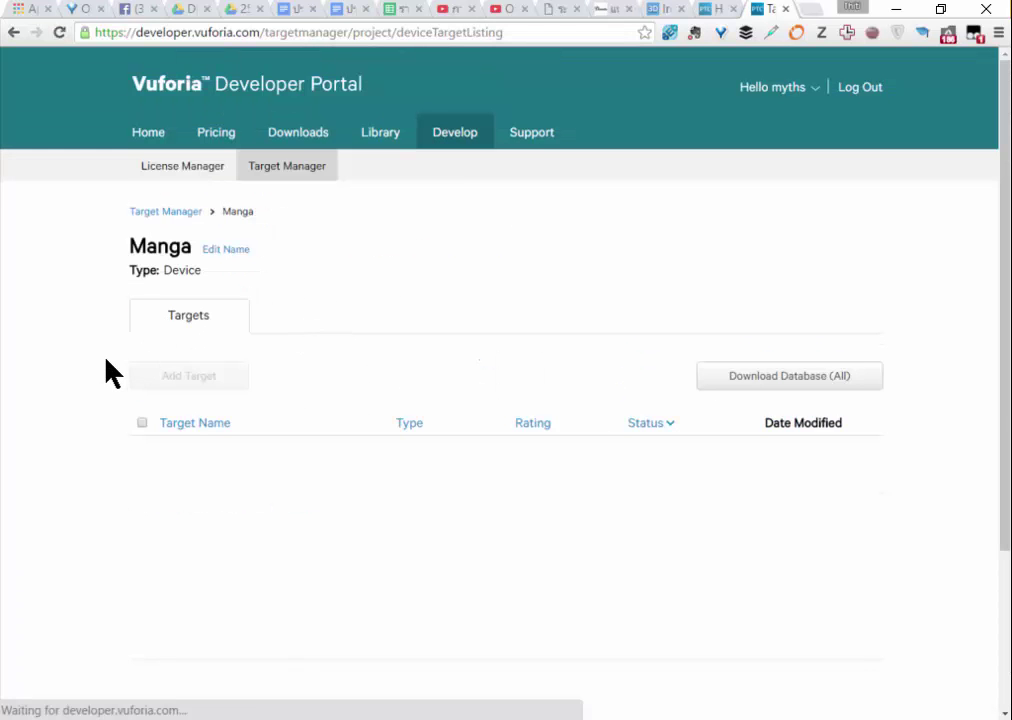
scroll(104, 373, down, 2)
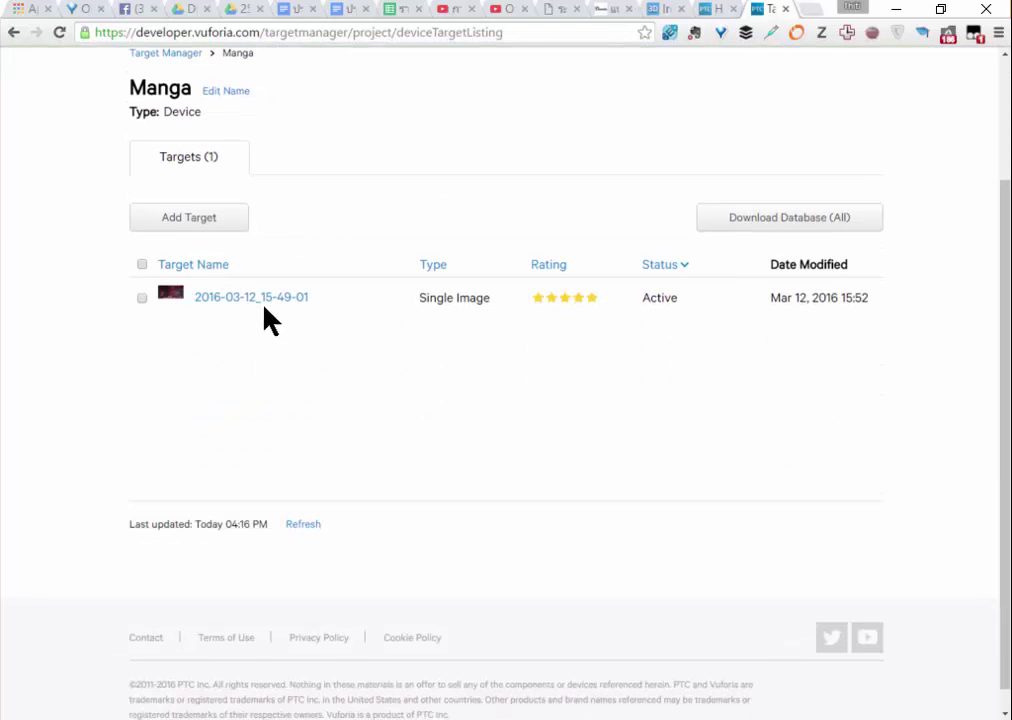
click(199, 299)
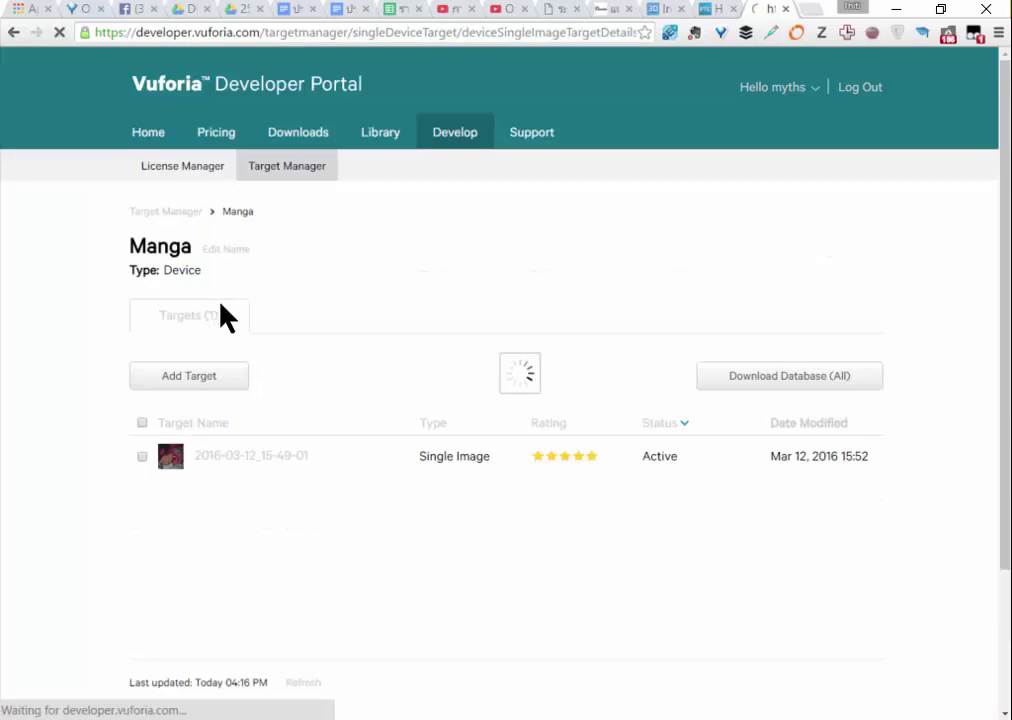
scroll(332, 395, down, 3)
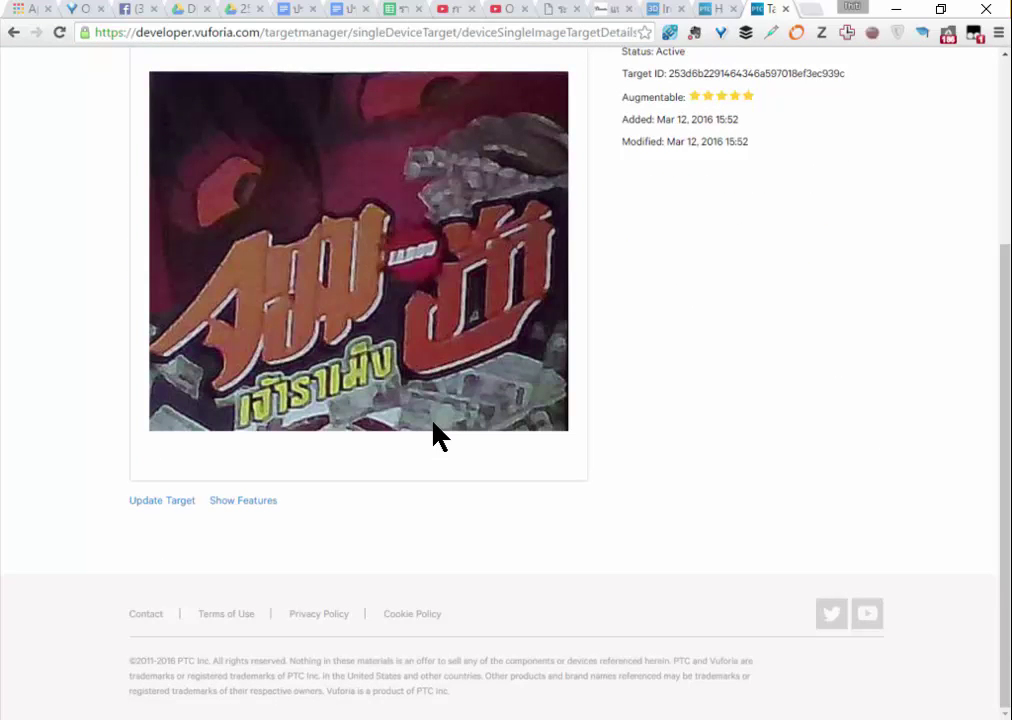
scroll(441, 425, up, 3)
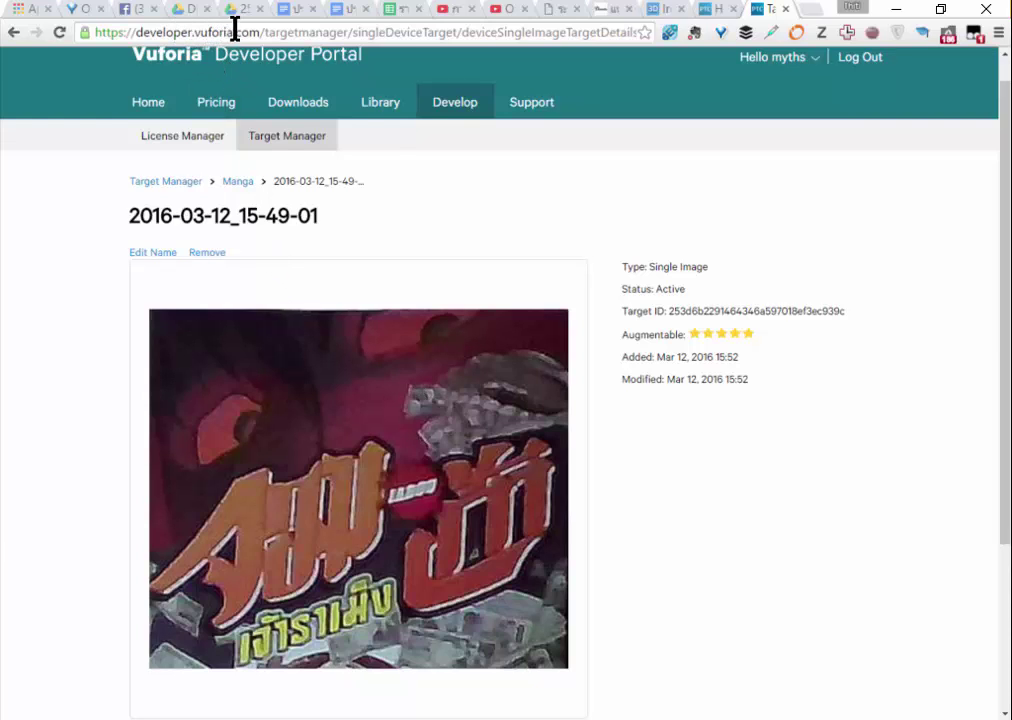
Step: Add a database named TEST1 with type kept at Device, confirming it shows 0 targets
click(259, 138)
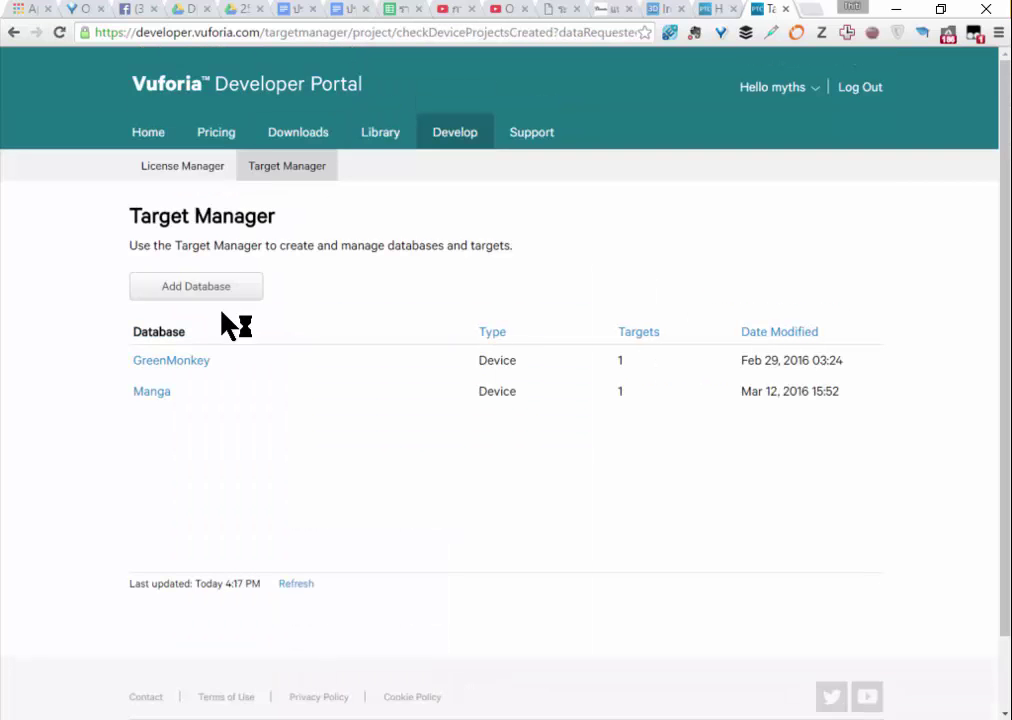
click(212, 290)
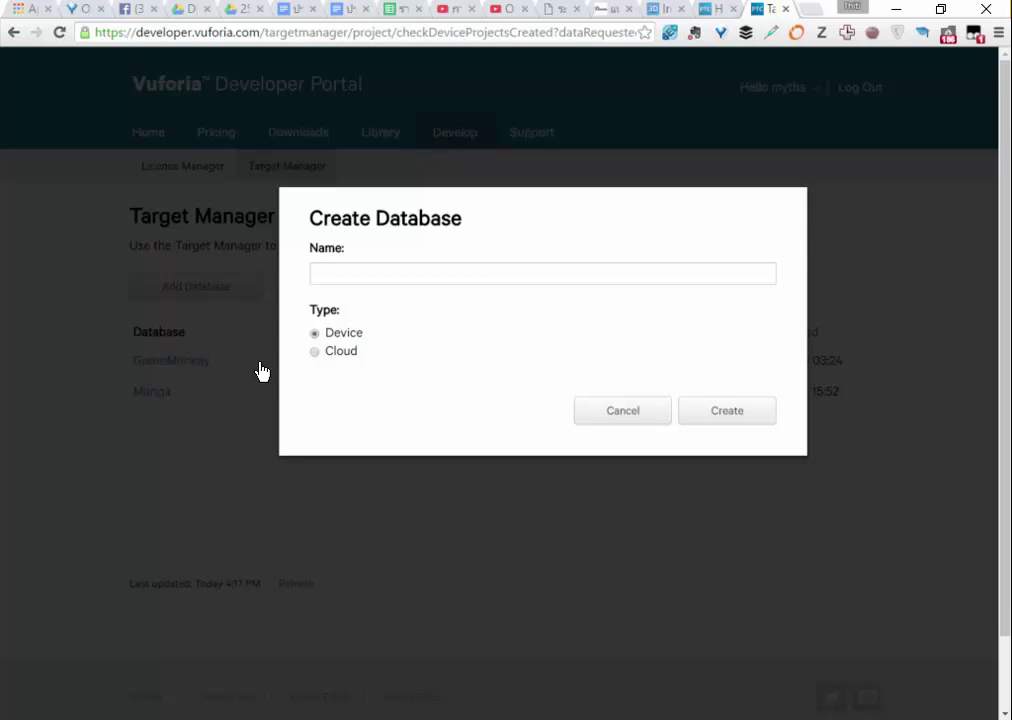
click(343, 275)
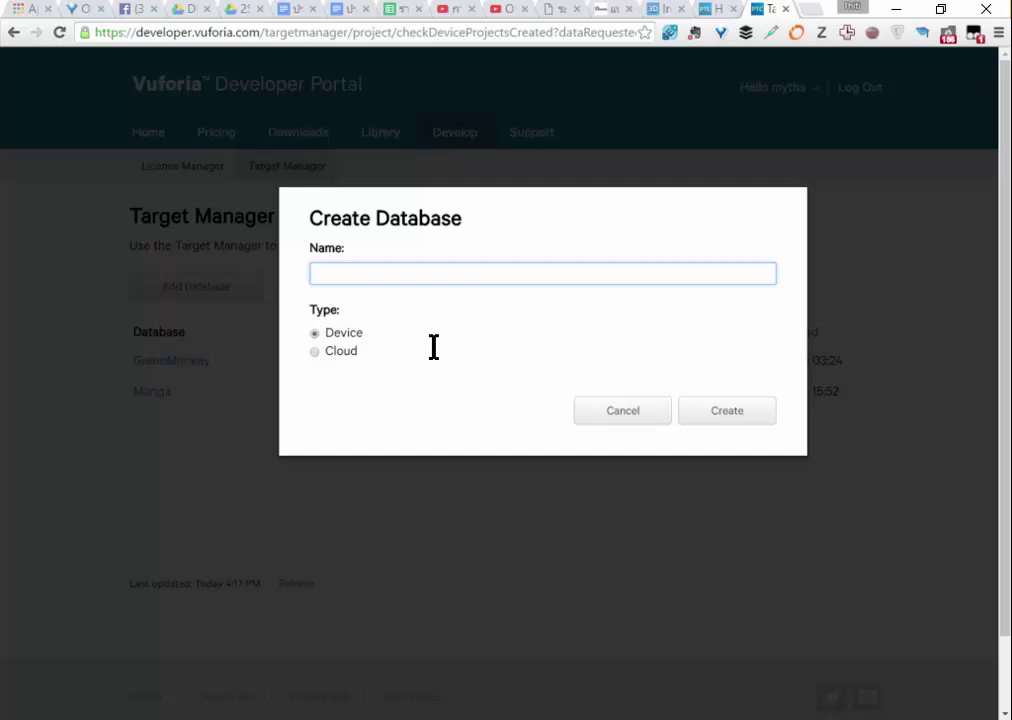
text(TEST)
text(1)
click(352, 358)
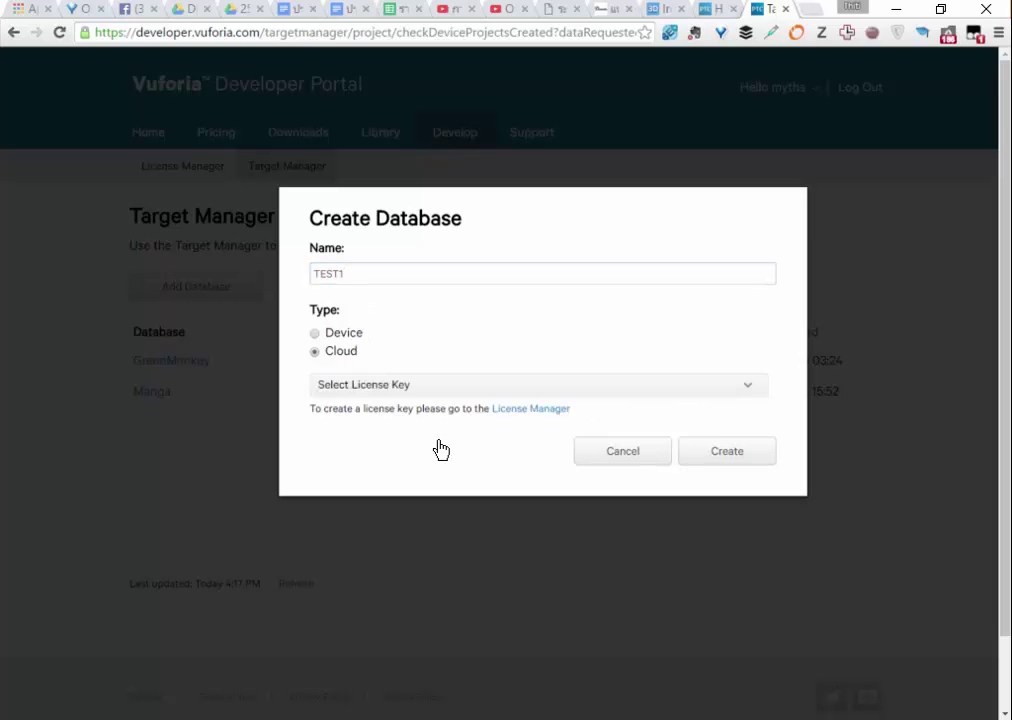
click(340, 334)
click(343, 355)
click(340, 334)
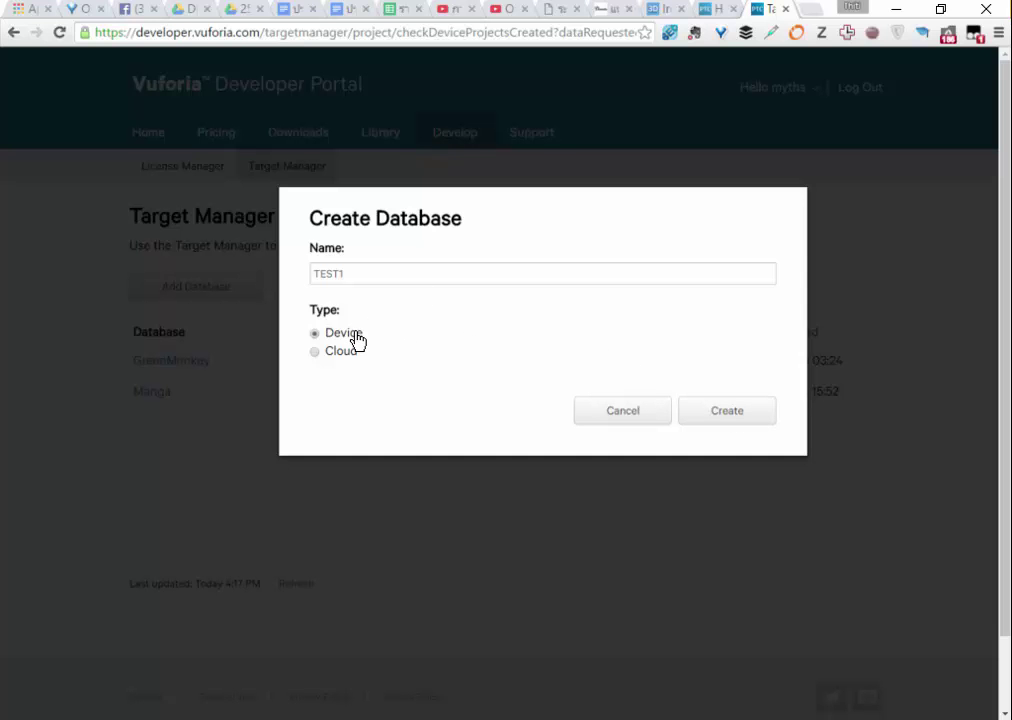
click(724, 418)
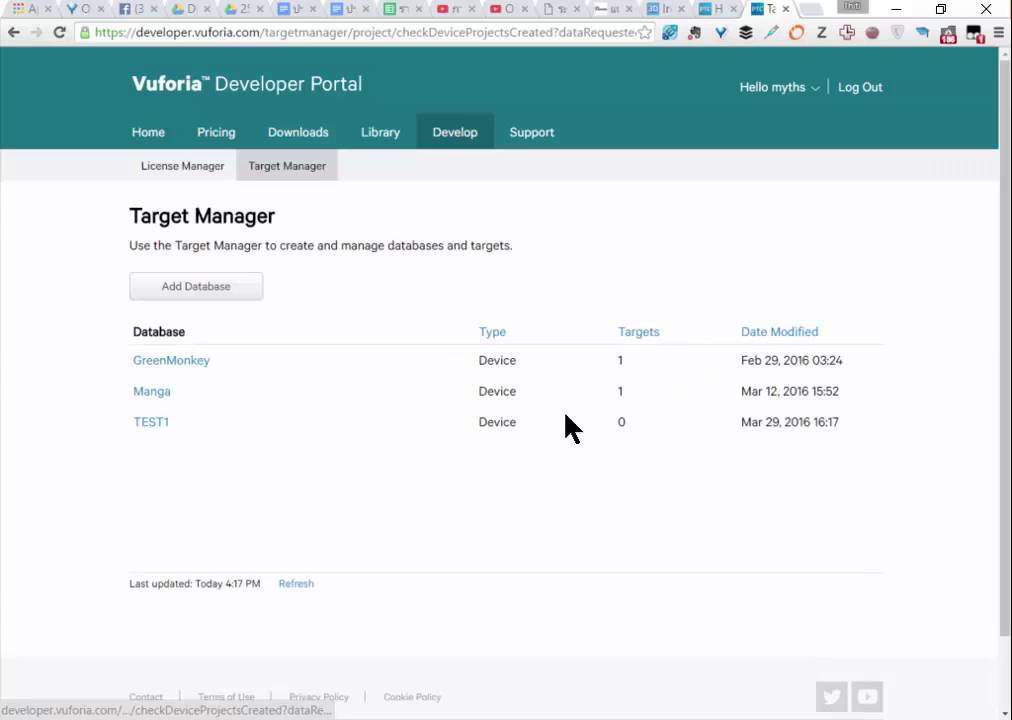
double_click(622, 422)
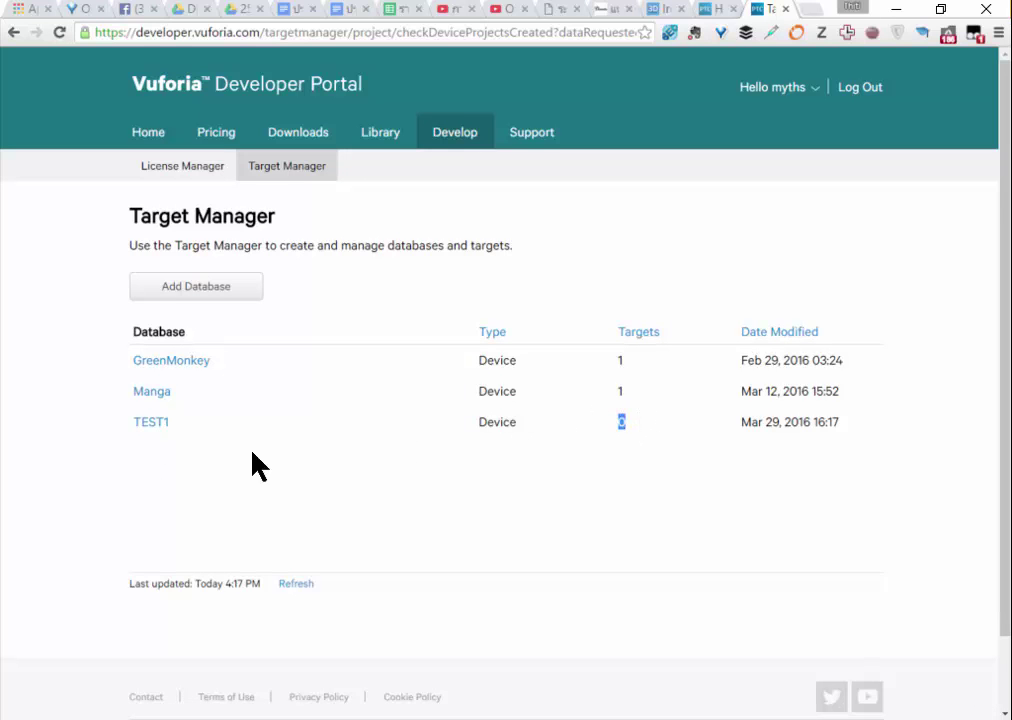
Step: Open TEST1's Add Target form, preview Cuboid, Cylinder and 3D Object, then choose Single Image
click(161, 421)
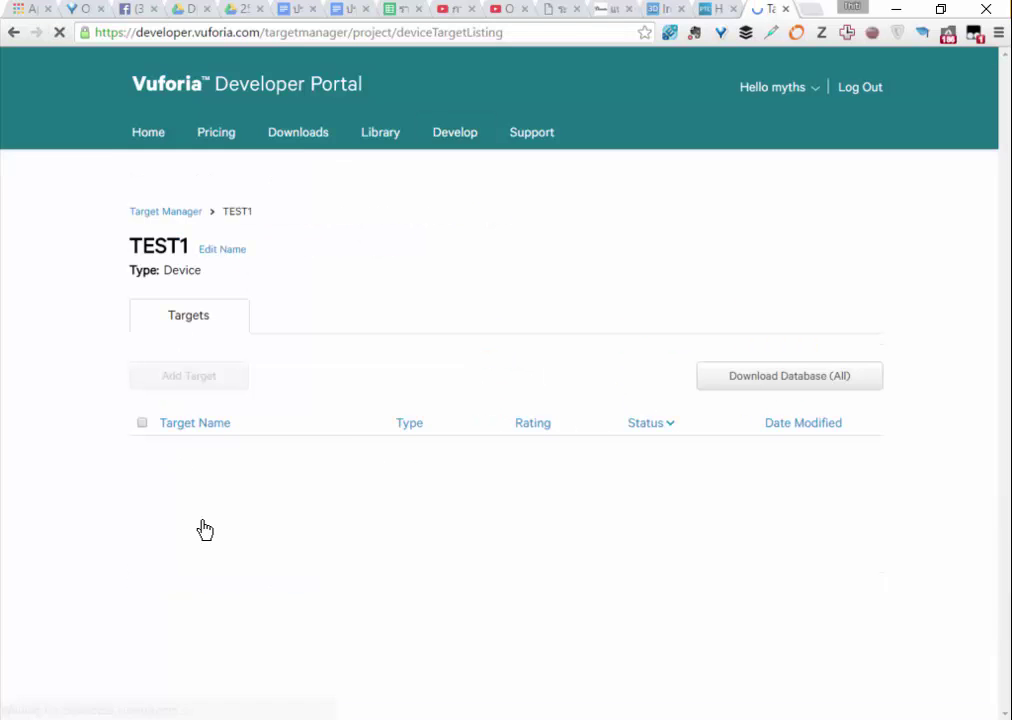
scroll(113, 418, down, 1)
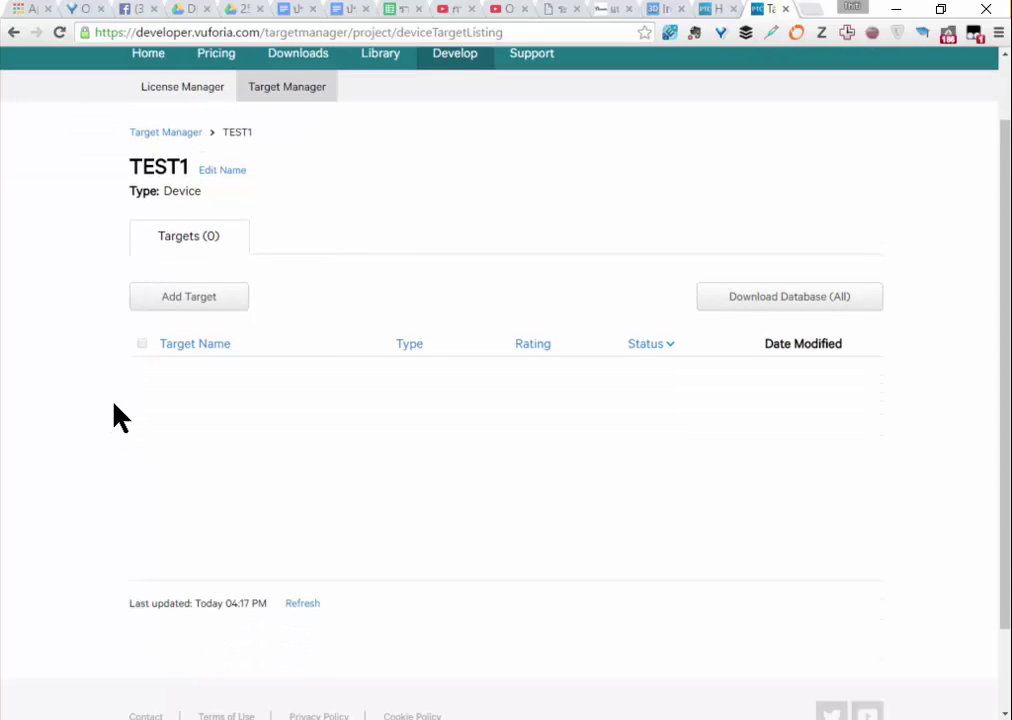
click(211, 307)
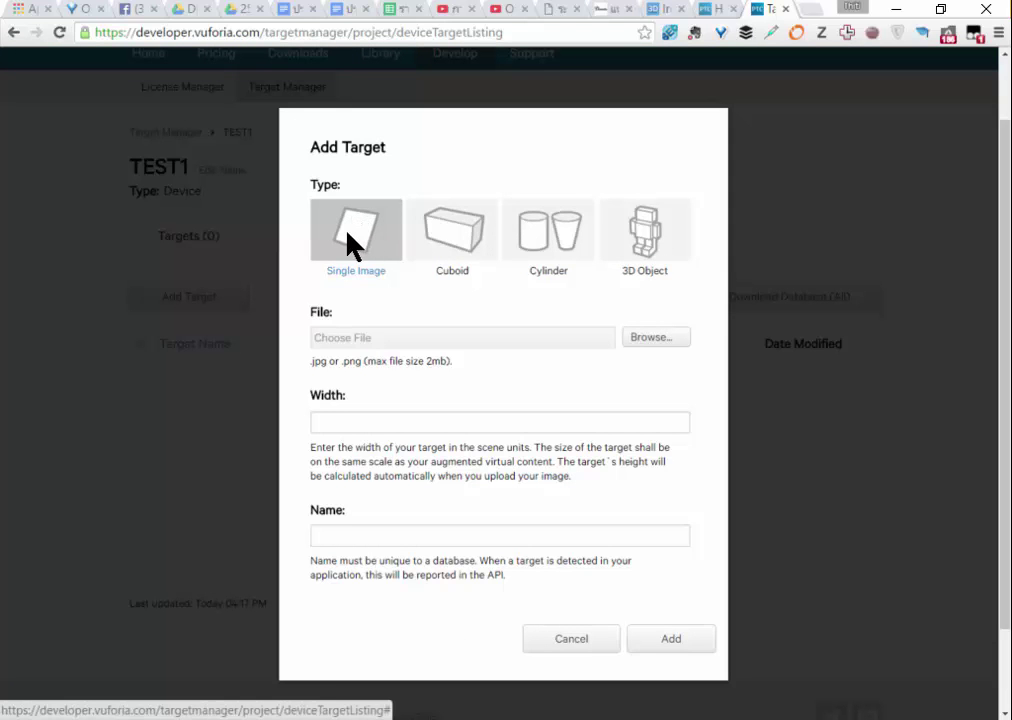
click(470, 235)
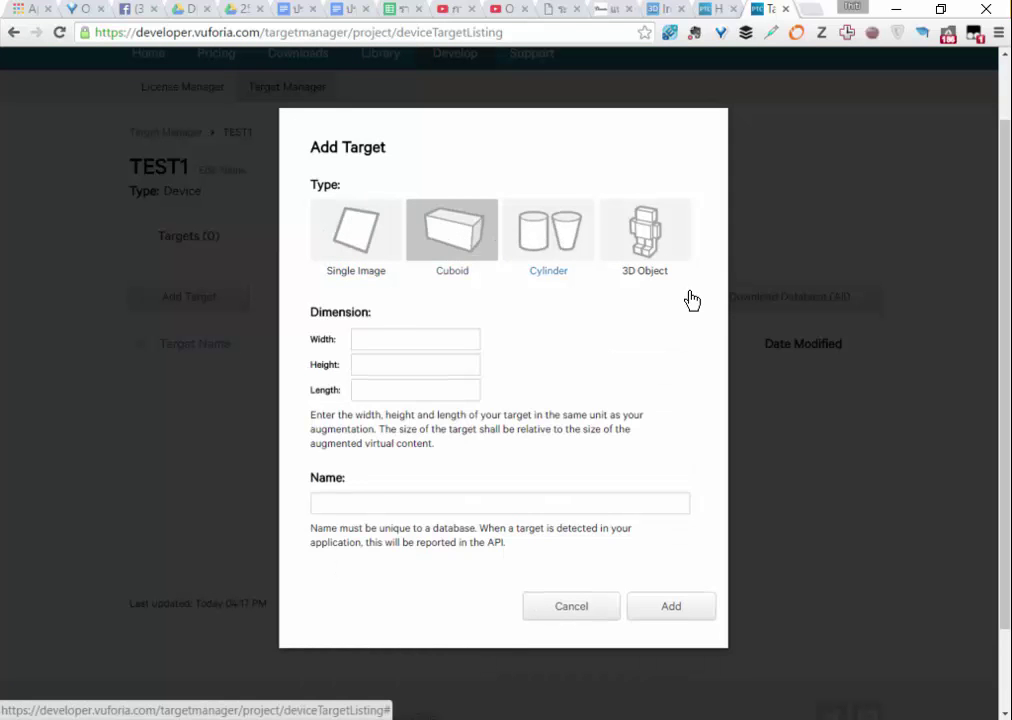
click(555, 235)
click(638, 238)
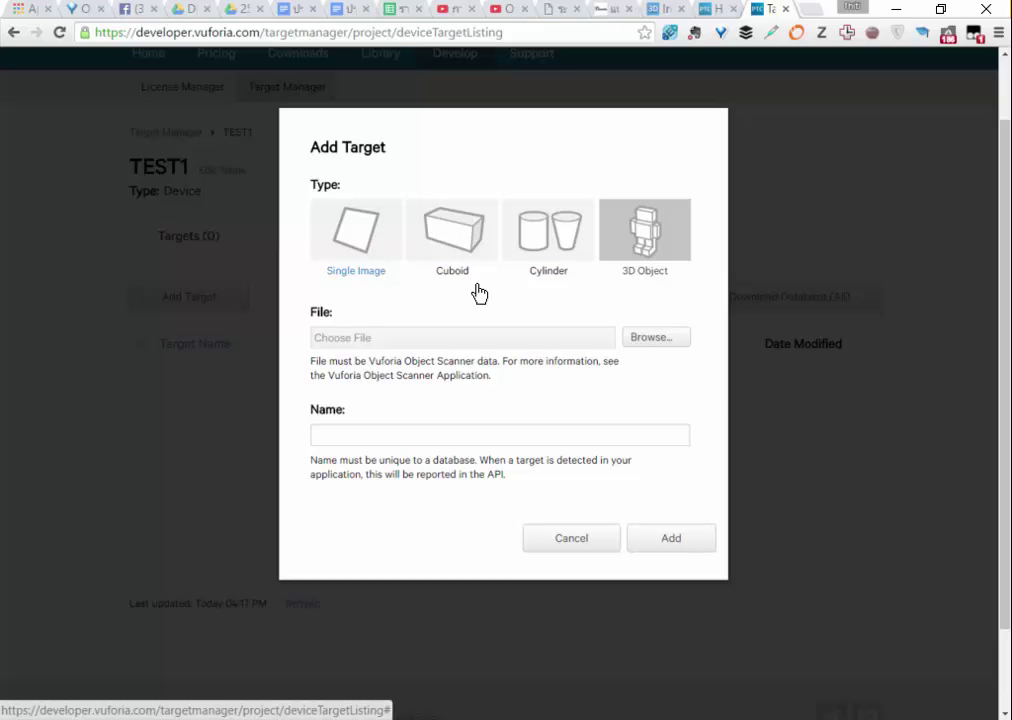
click(329, 228)
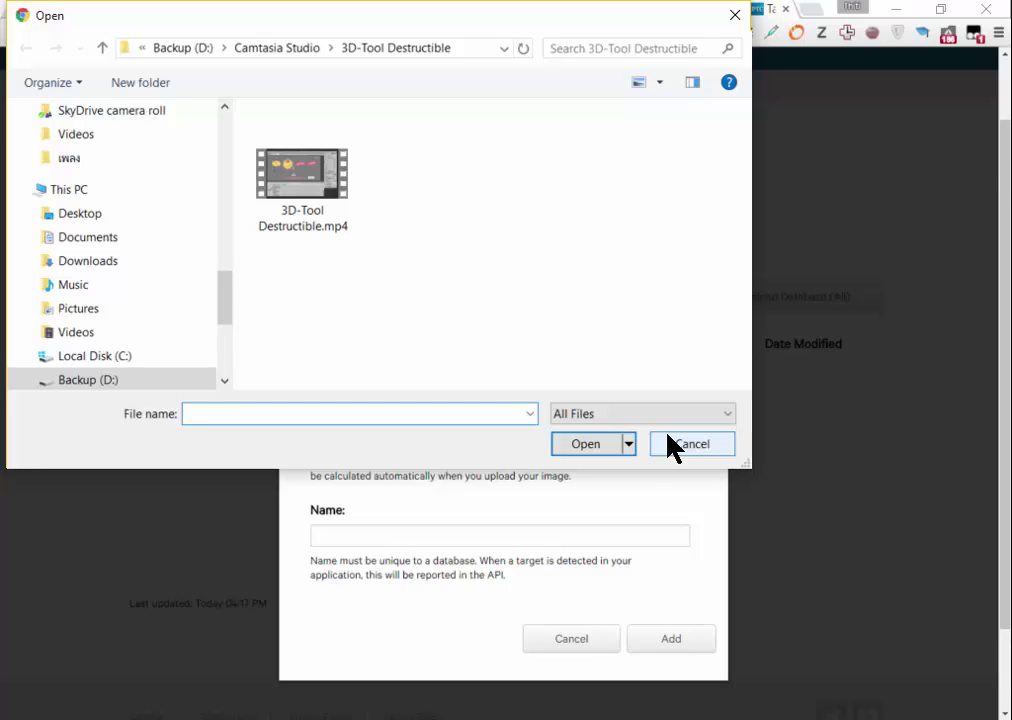
Step: Close the file chooser, enter width 200, cancel the target, and reopen the Manga database
key(Escape)
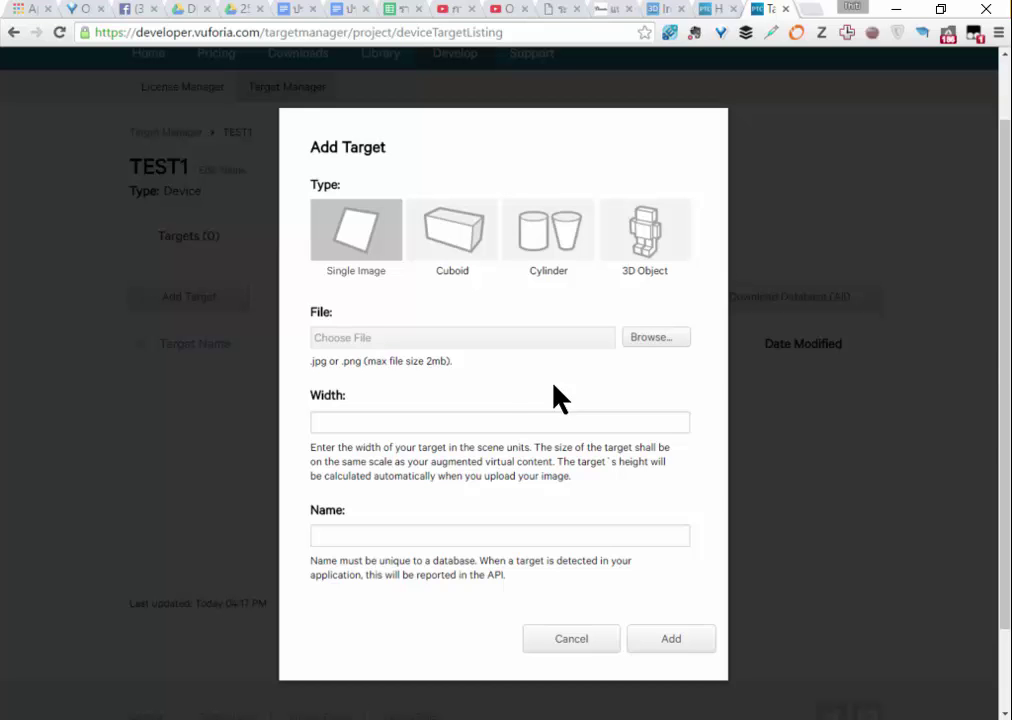
click(387, 424)
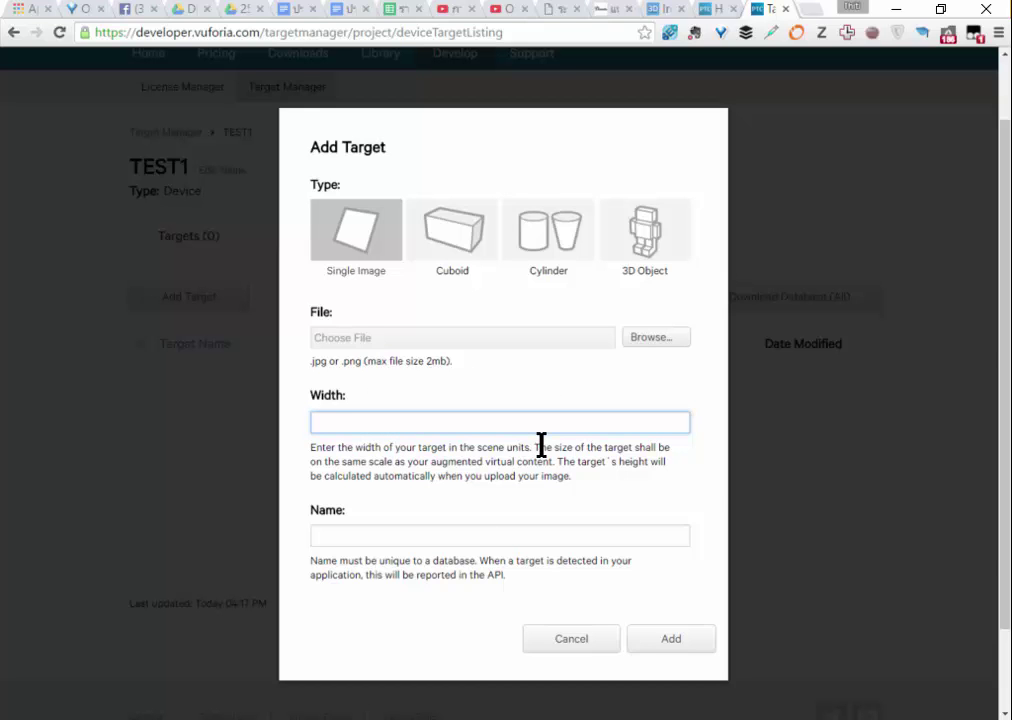
text(200)
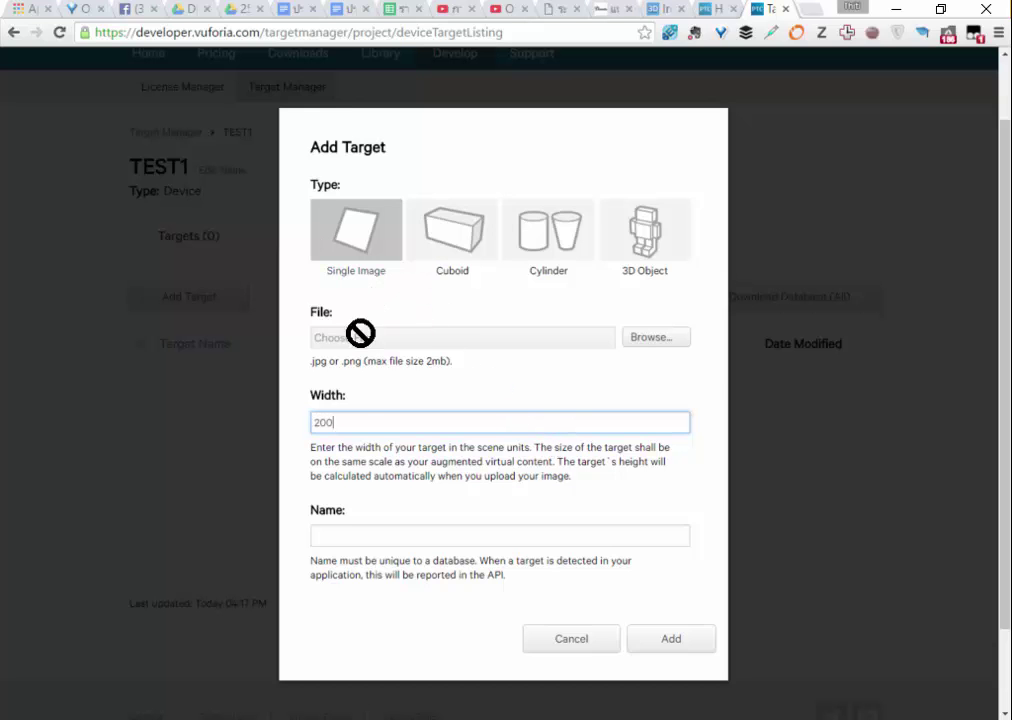
click(594, 646)
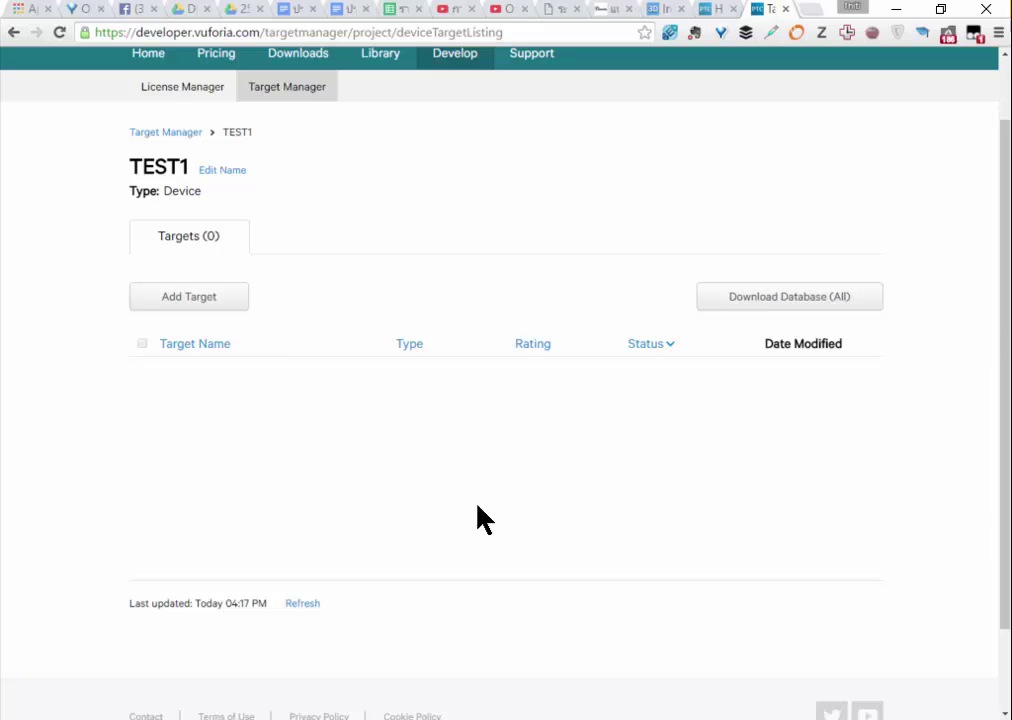
click(170, 136)
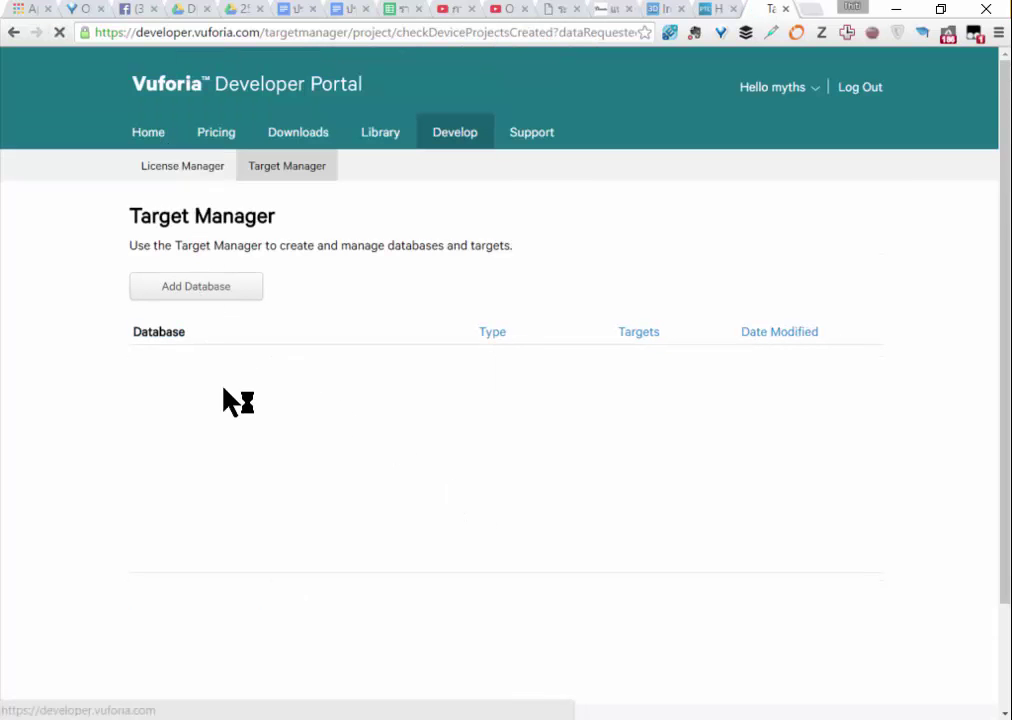
click(154, 393)
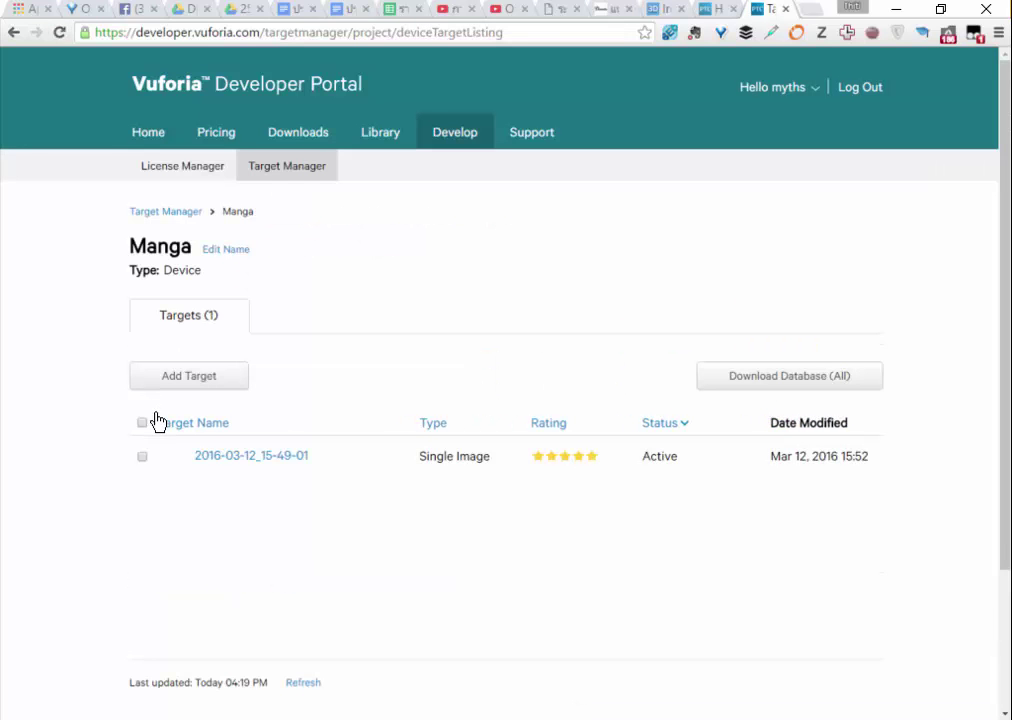
click(229, 458)
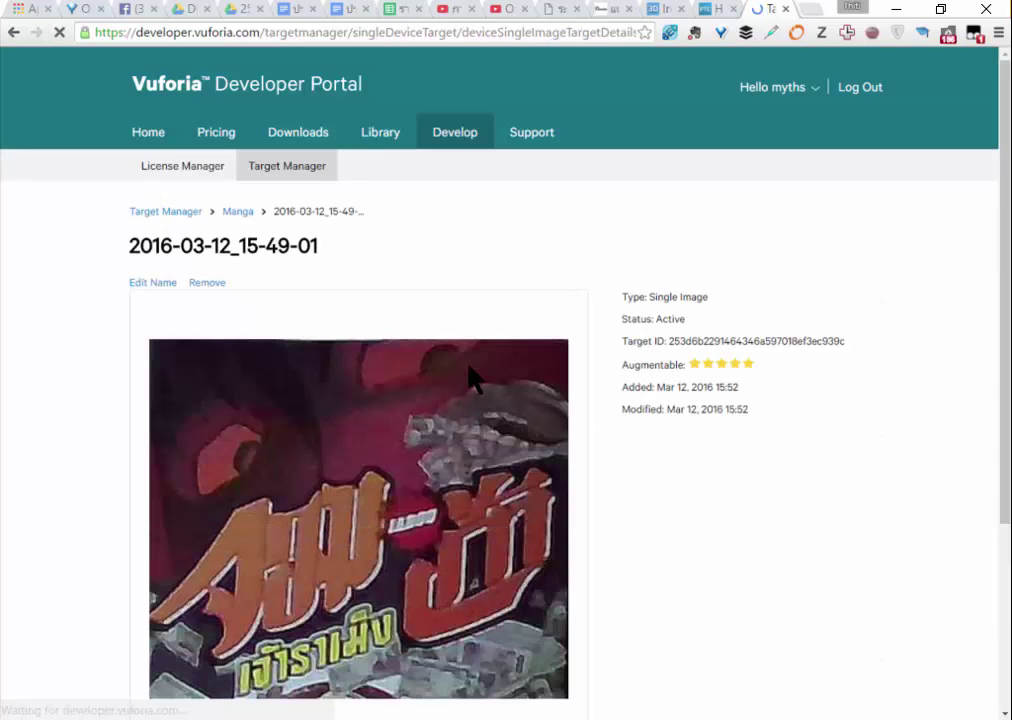
scroll(238, 395, down, 3)
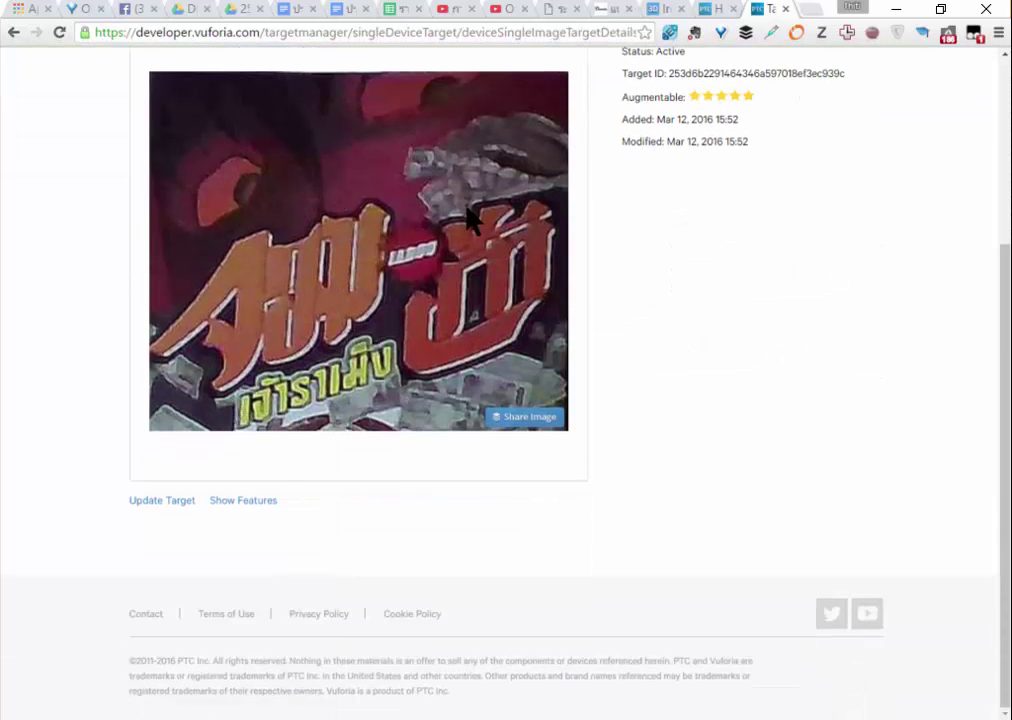
scroll(325, 155, up, 2)
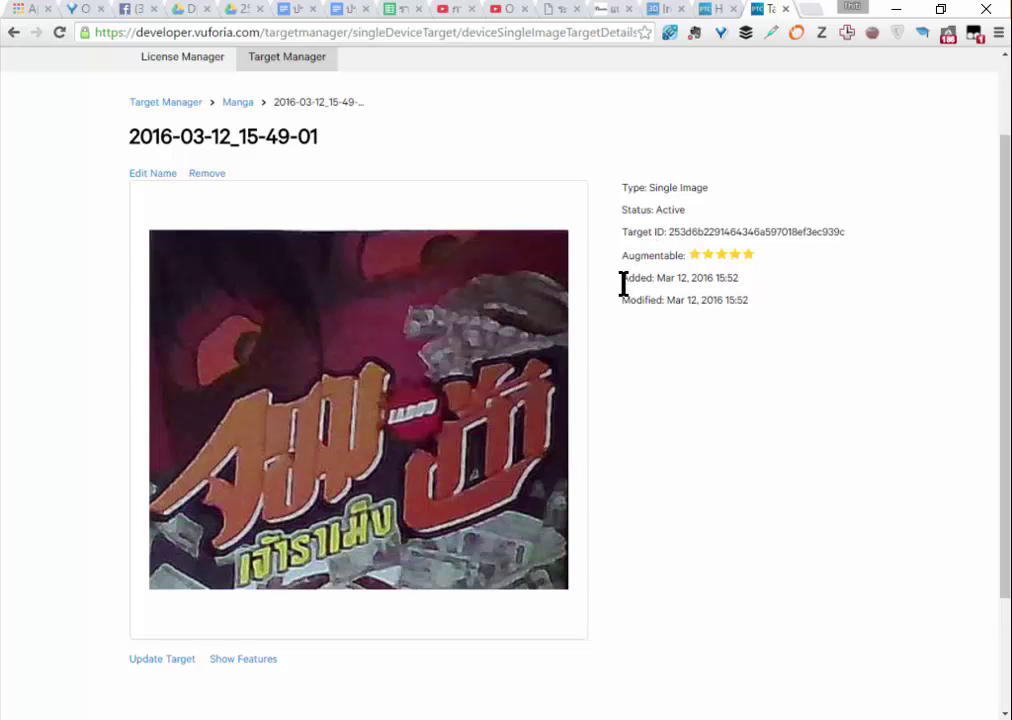
click(236, 106)
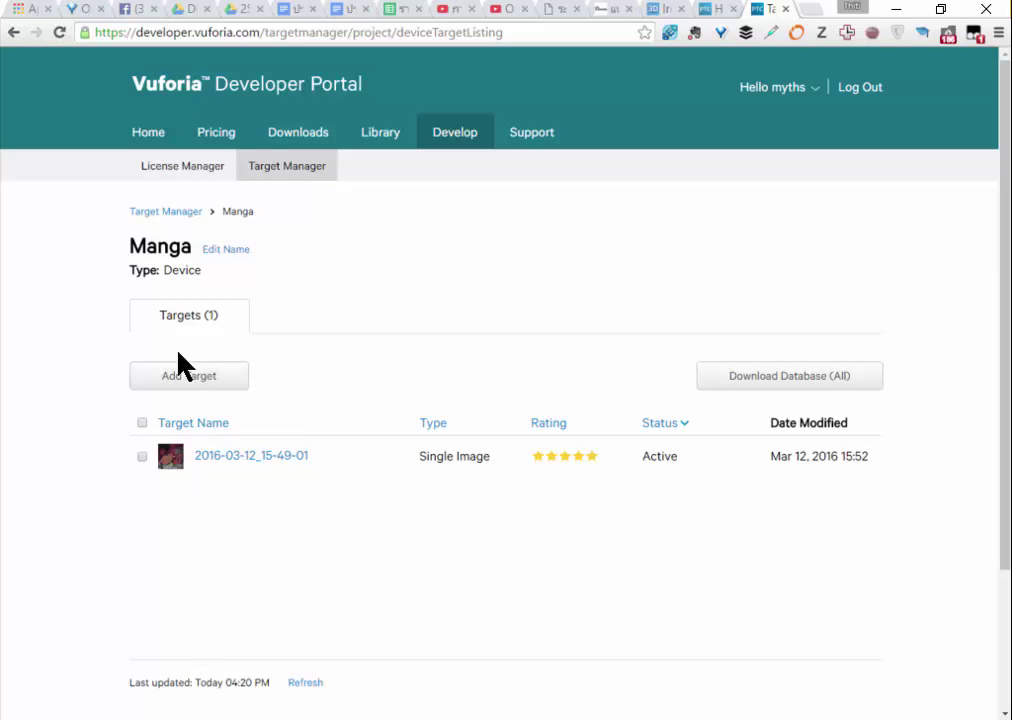
Step: Export the Manga database for the Unity Editor and save Manga.unitypackage to Downloads
click(793, 385)
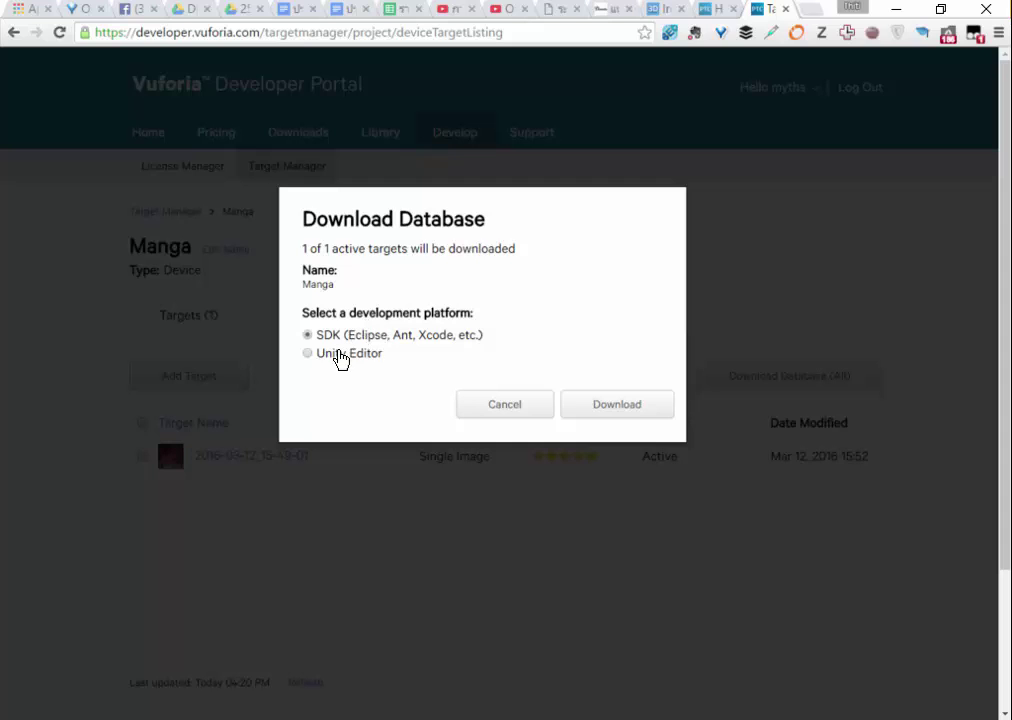
drag(322, 355, 300, 363)
click(452, 357)
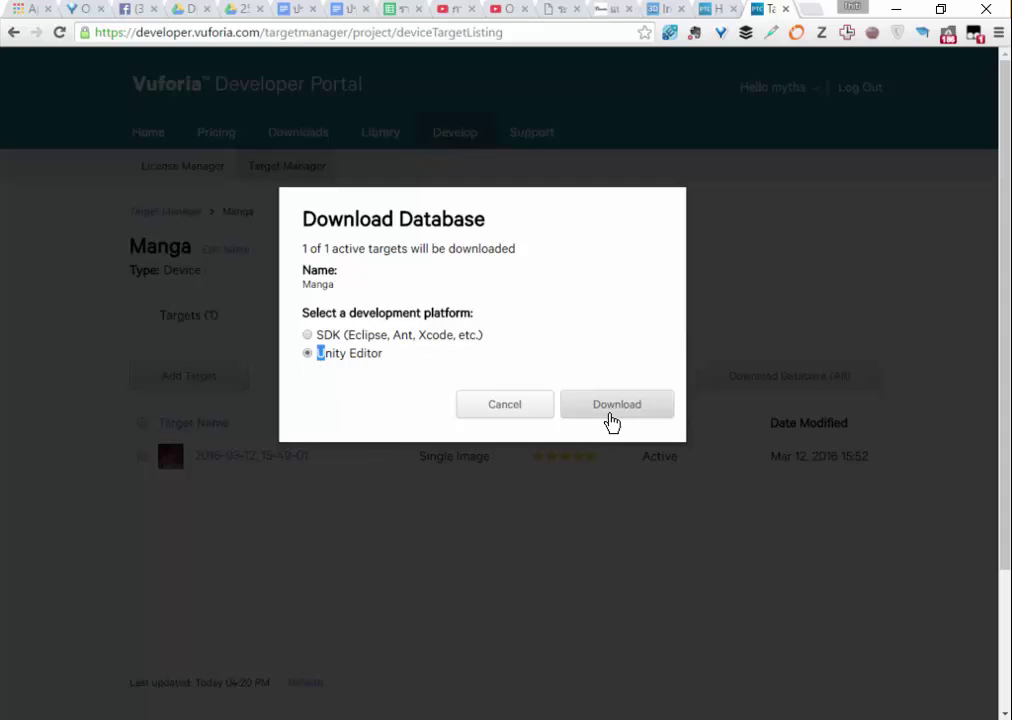
click(610, 408)
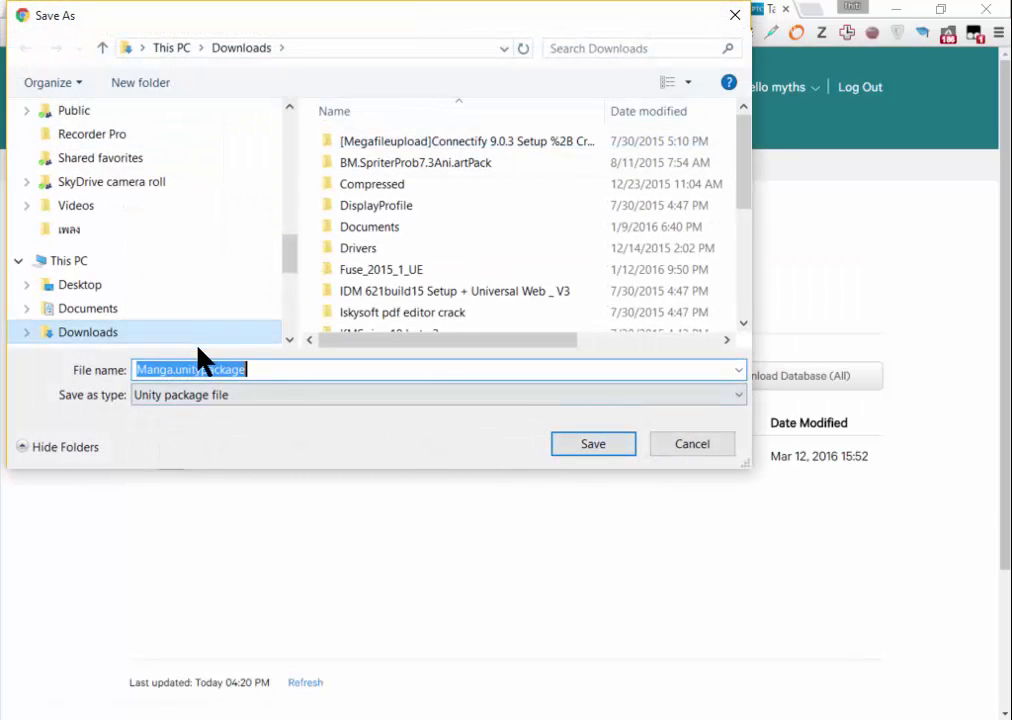
click(632, 445)
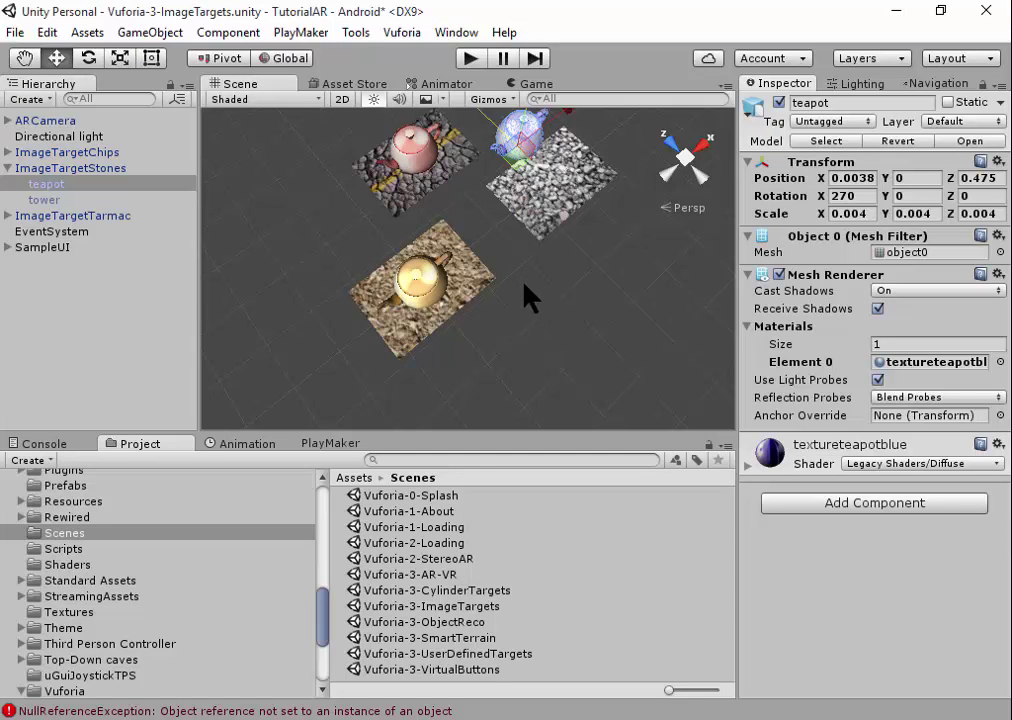
Step: Import all assets of Downloads/Manga.unitypackage as a custom package into the project
click(145, 32)
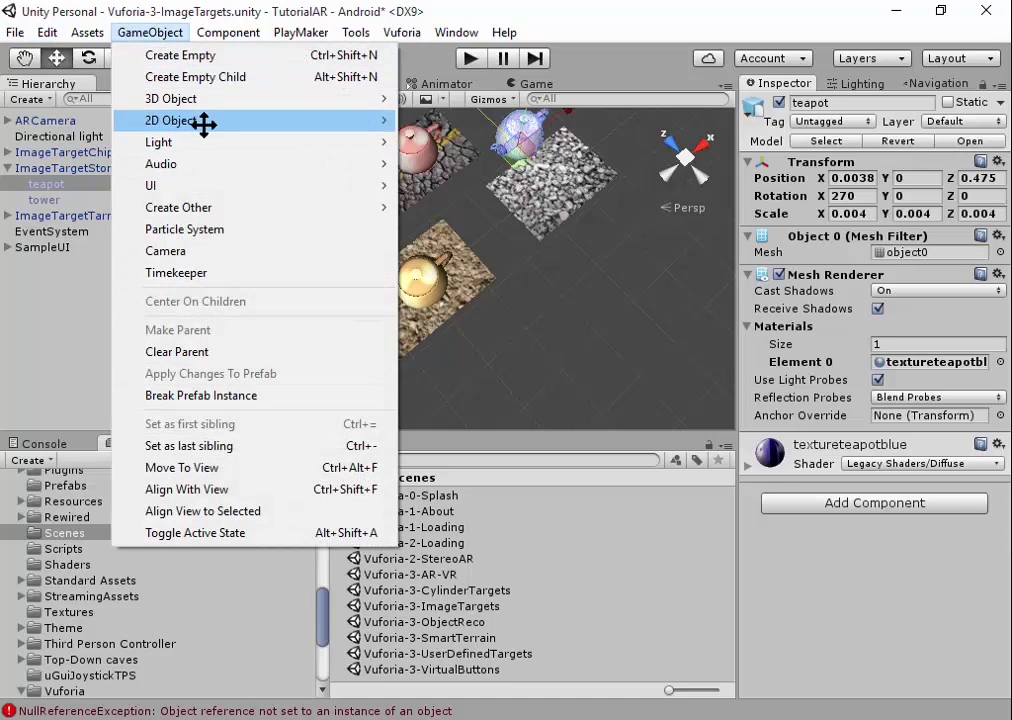
mouse_move(240, 186)
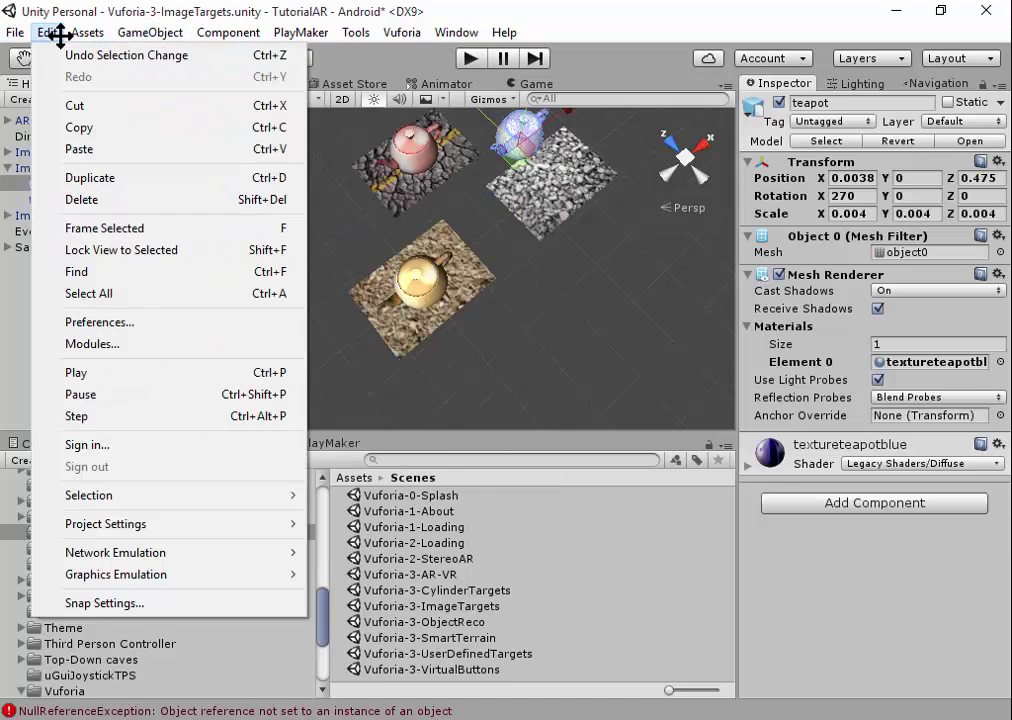
mouse_move(80, 34)
mouse_move(169, 200)
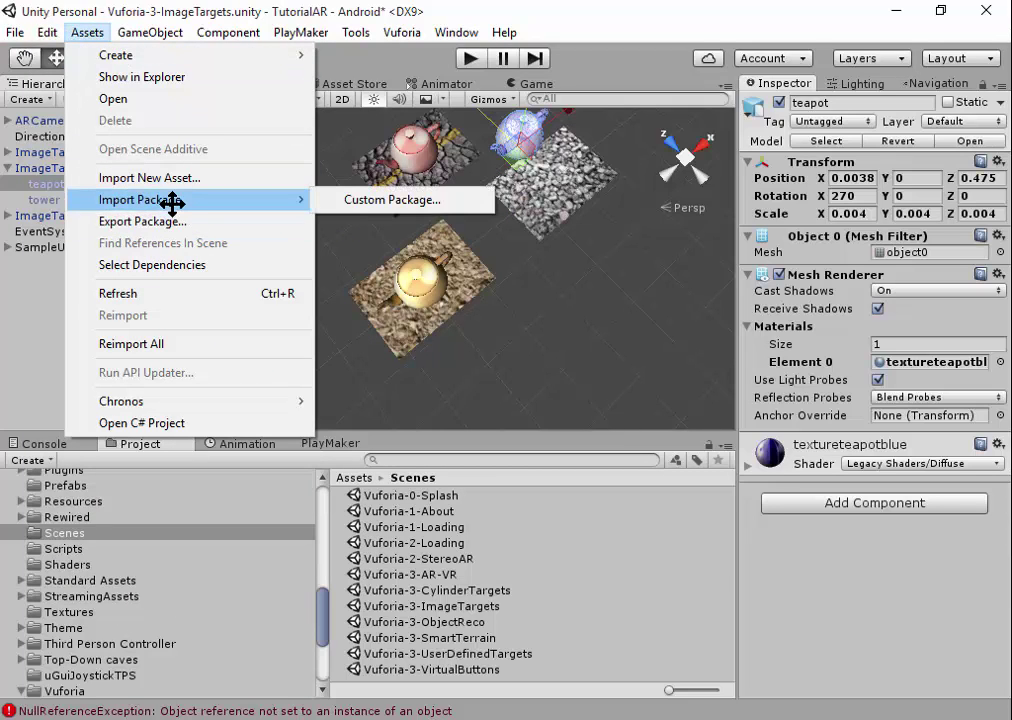
click(352, 199)
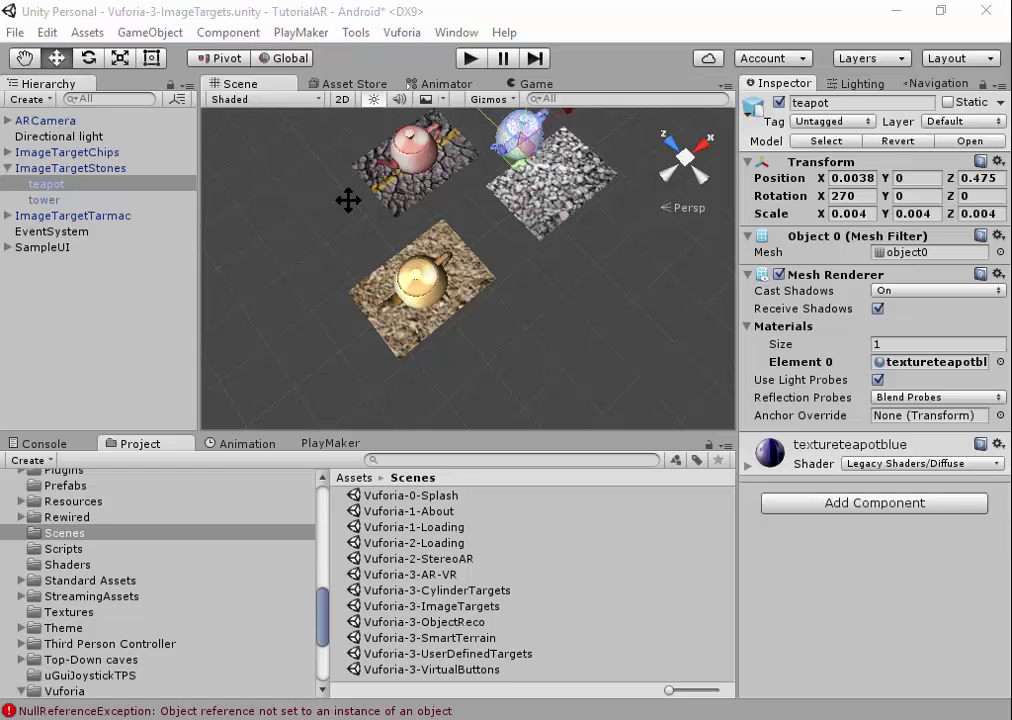
scroll(194, 269, down, 5)
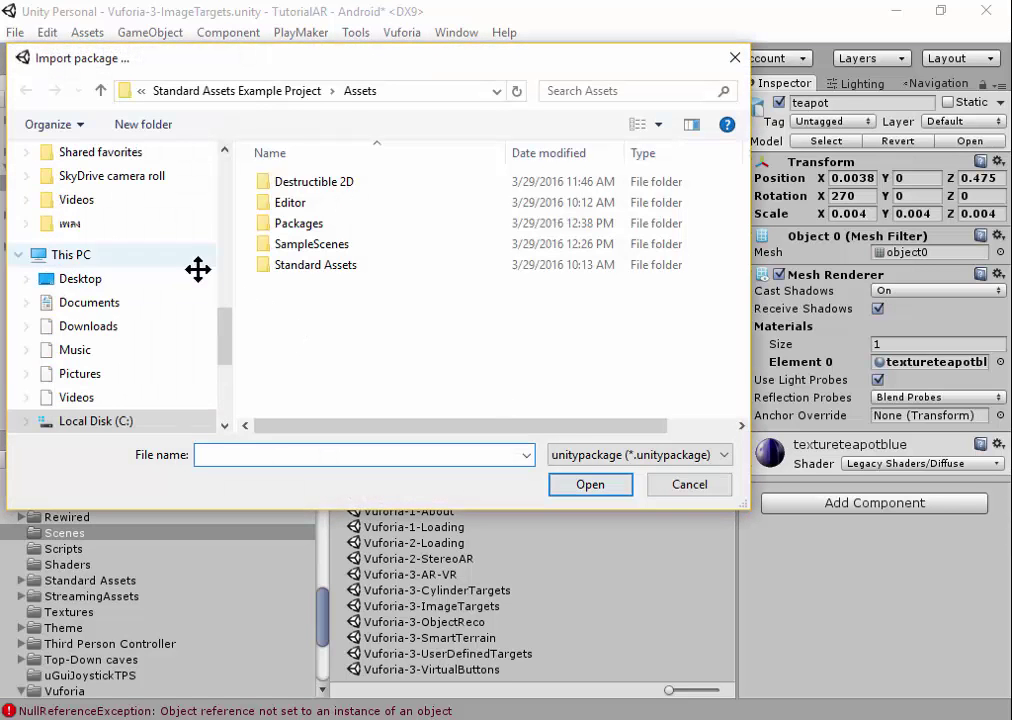
click(165, 325)
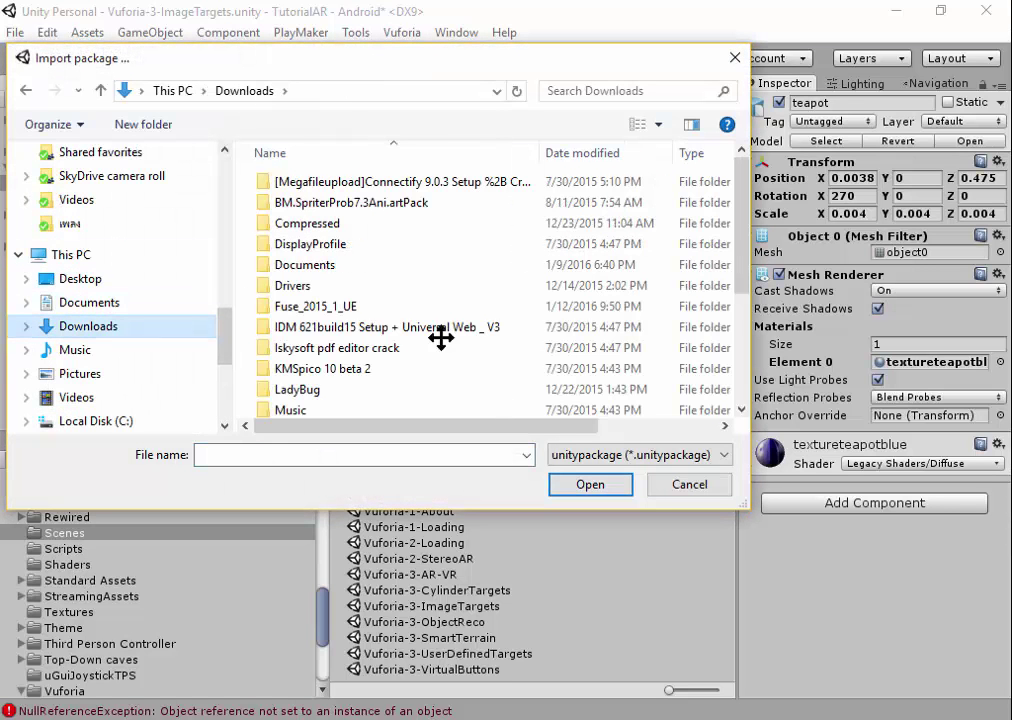
scroll(440, 339, down, 1)
scroll(526, 350, down, 2)
click(410, 405)
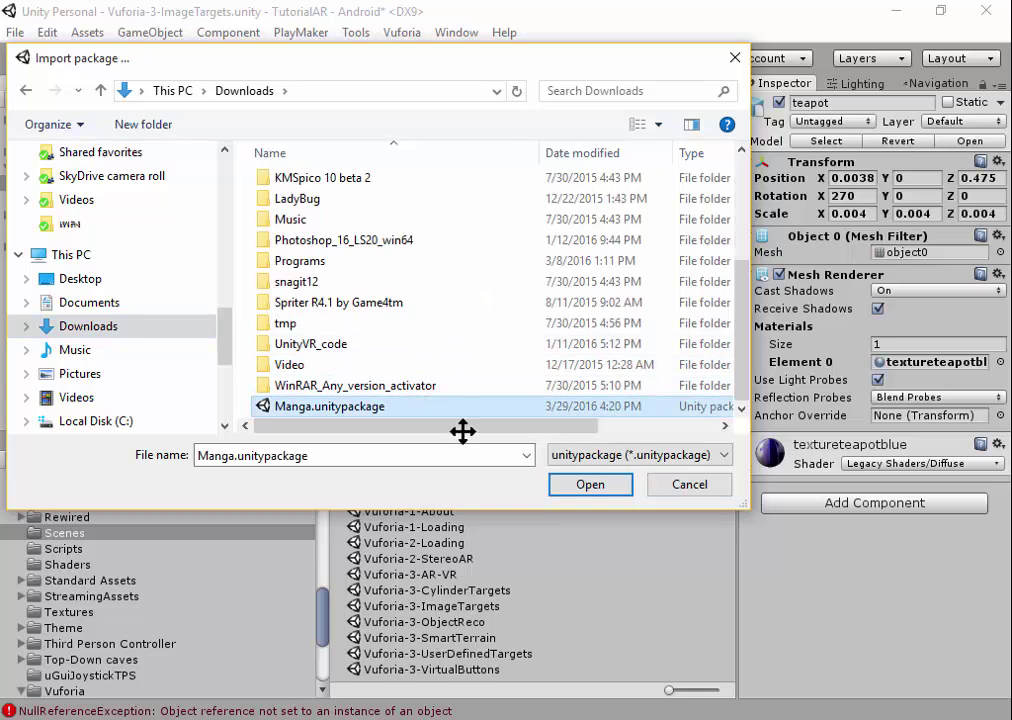
click(582, 483)
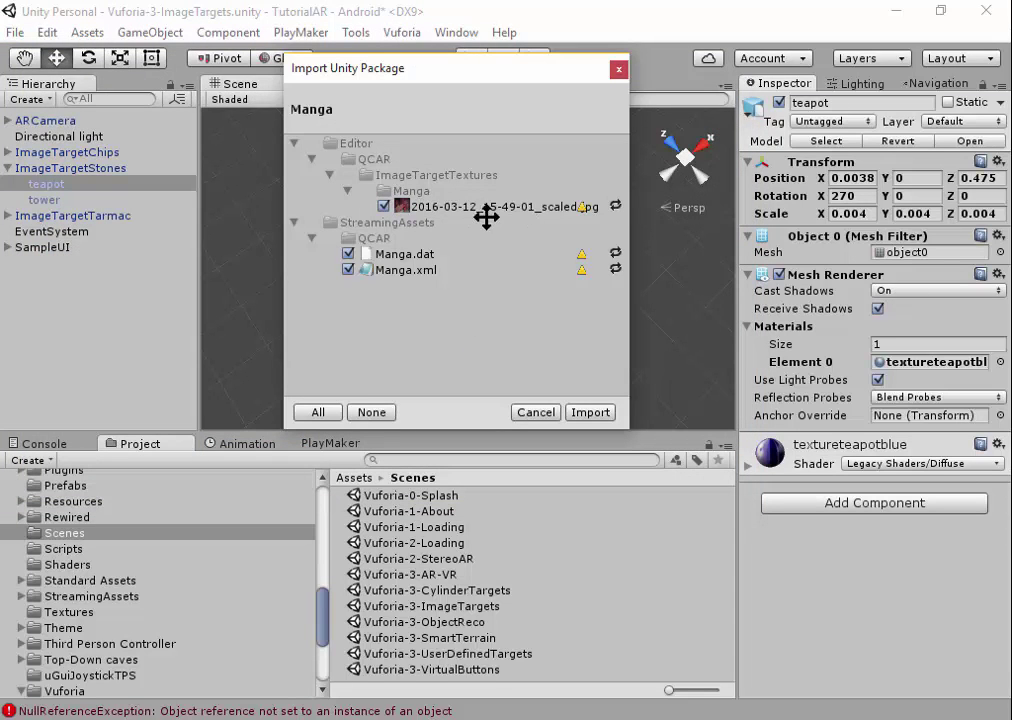
click(590, 412)
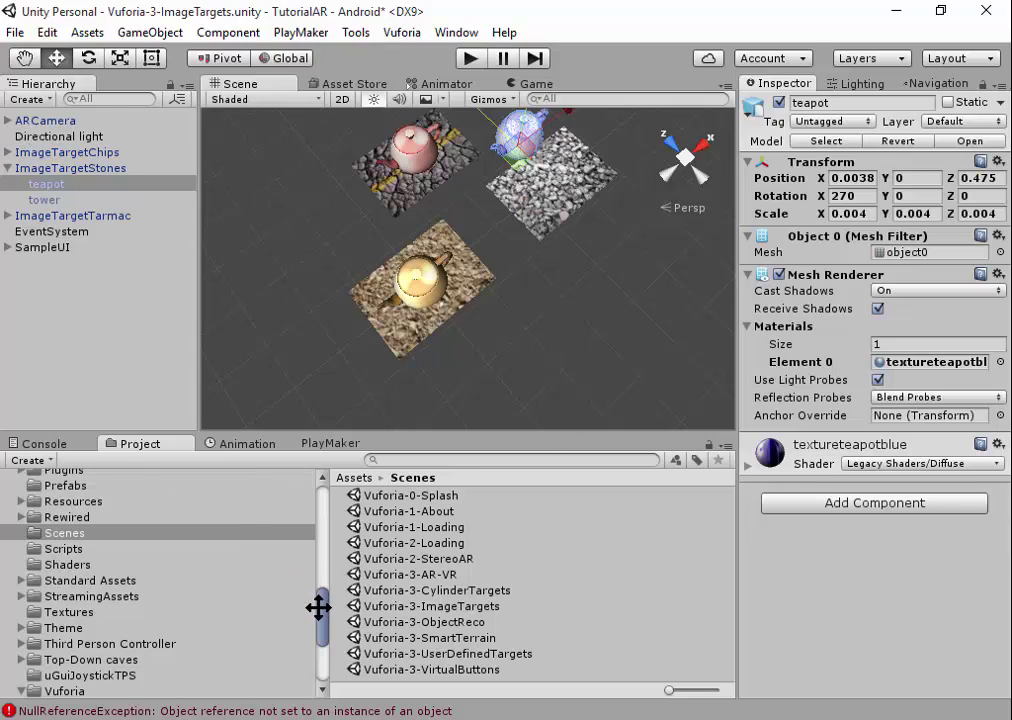
Step: Search the Project panel for 'manga' and open the imported Manga folder
mouse_move(318, 607)
mouse_down()
mouse_move(310, 537)
mouse_move(144, 597)
mouse_up()
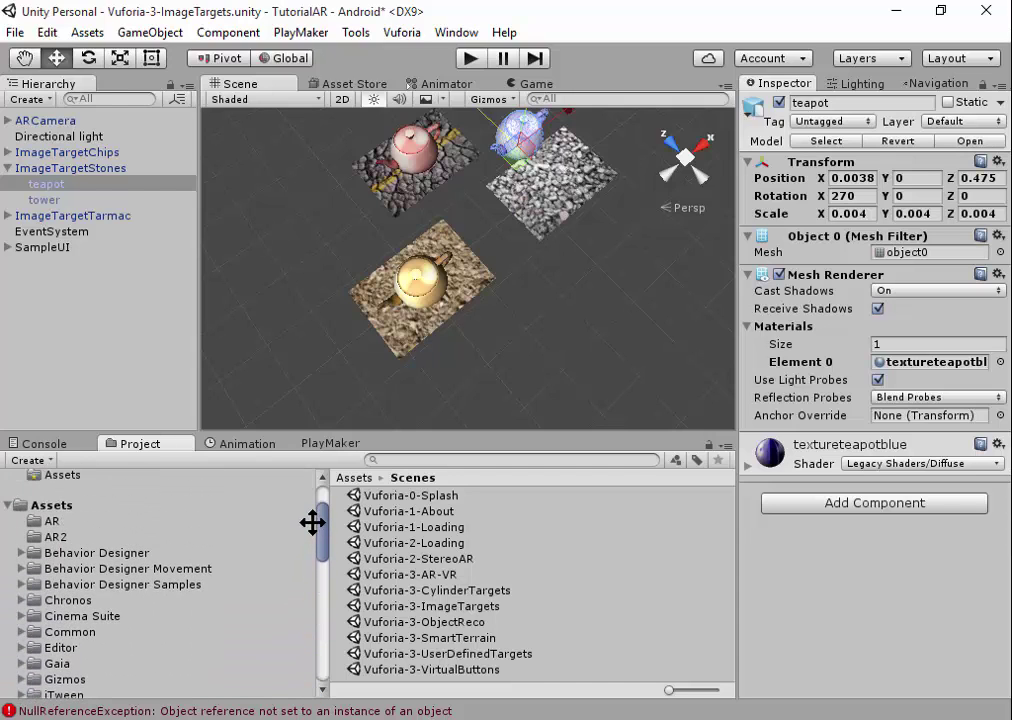
scroll(130, 603, down, 2)
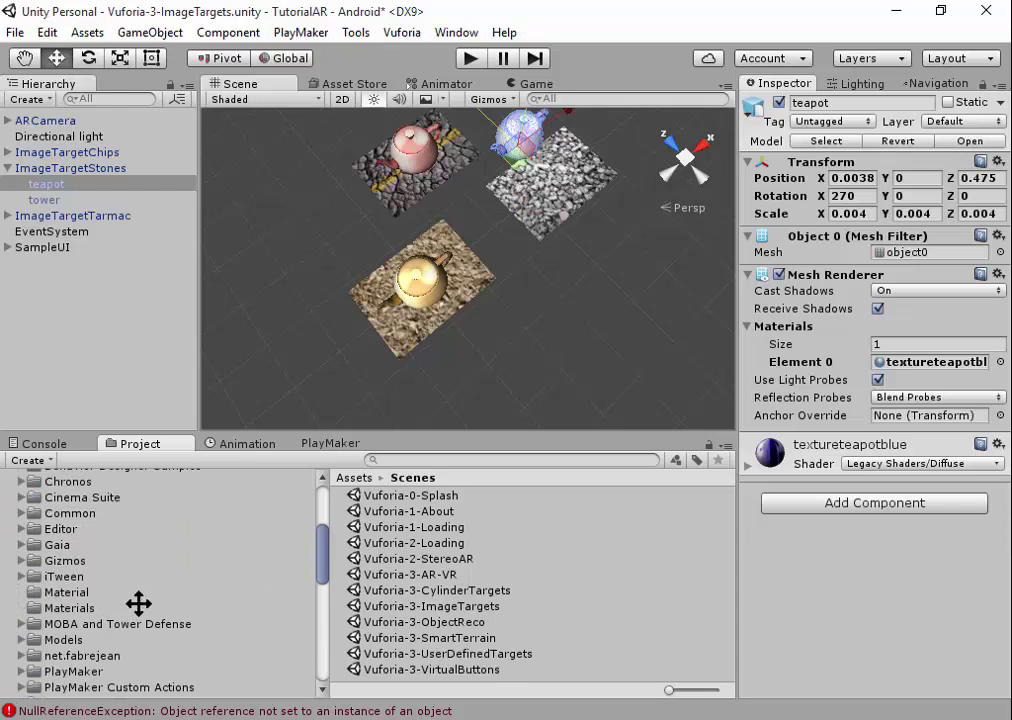
scroll(180, 600, down, 2)
scroll(222, 595, down, 2)
scroll(220, 591, down, 2)
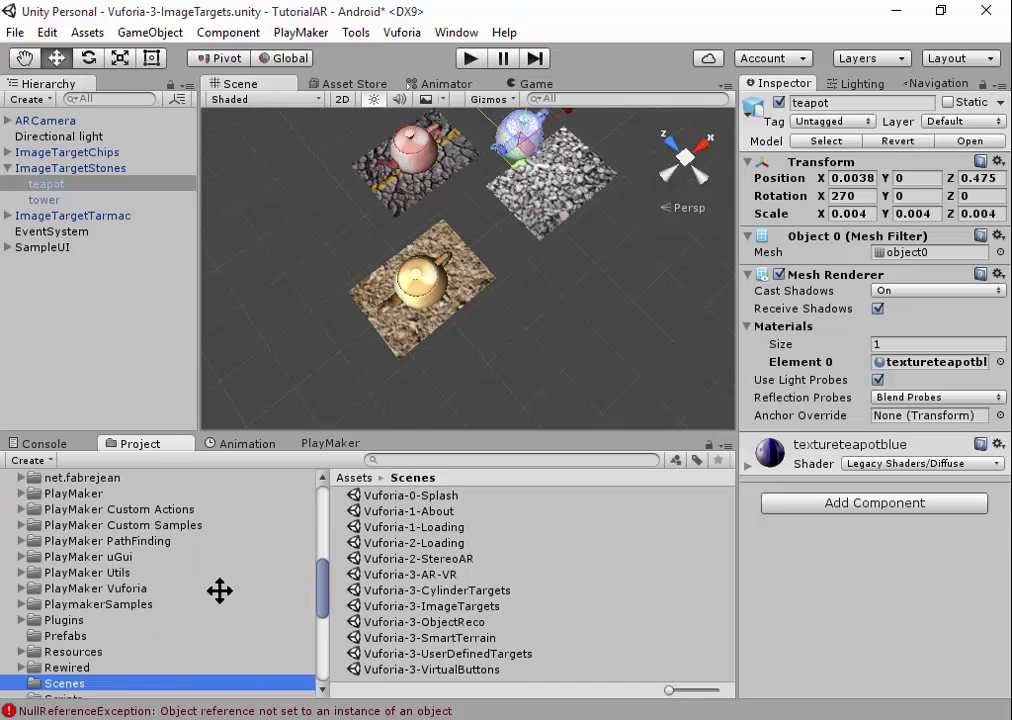
scroll(217, 590, down, 2)
scroll(217, 588, down, 4)
scroll(217, 588, down, 2)
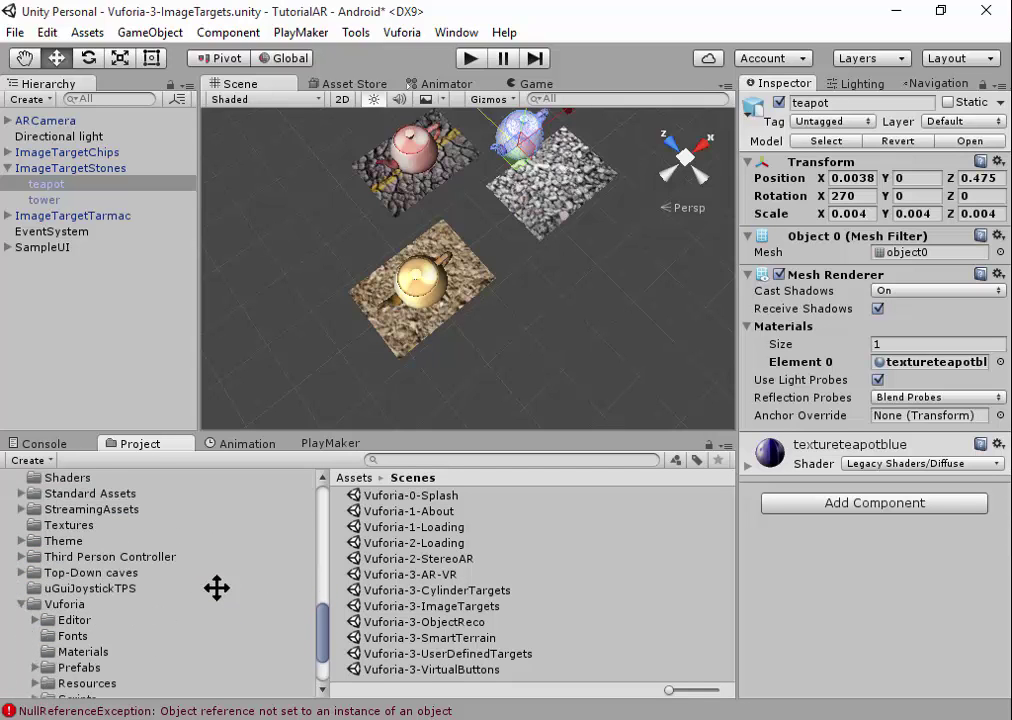
scroll(216, 587, down, 2)
scroll(216, 587, down, 1)
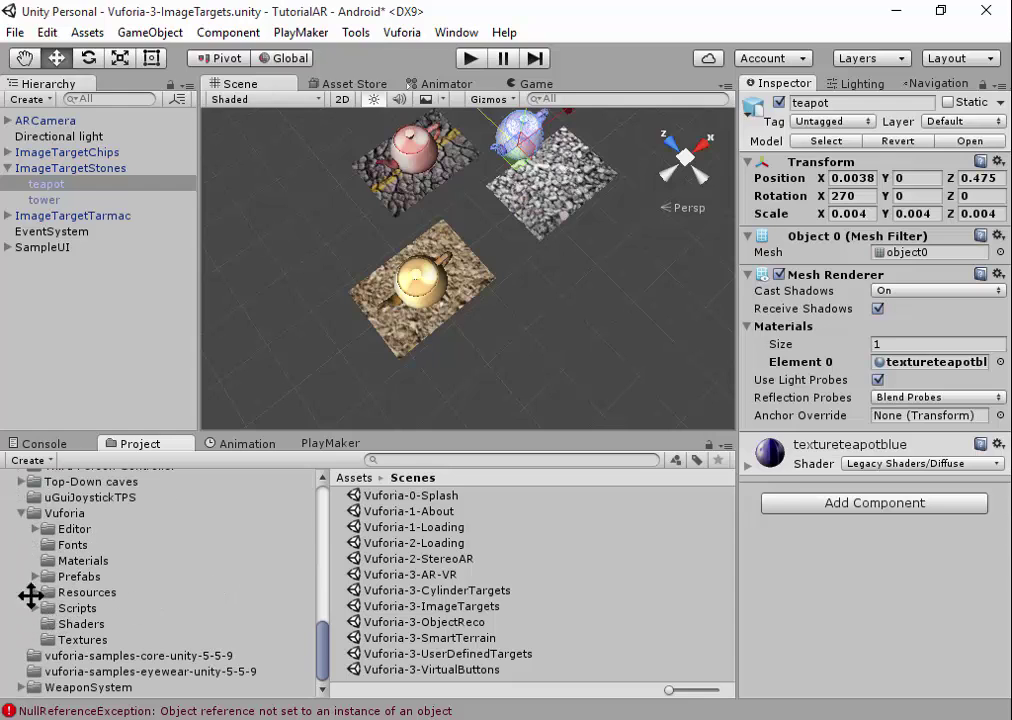
click(402, 460)
text(man)
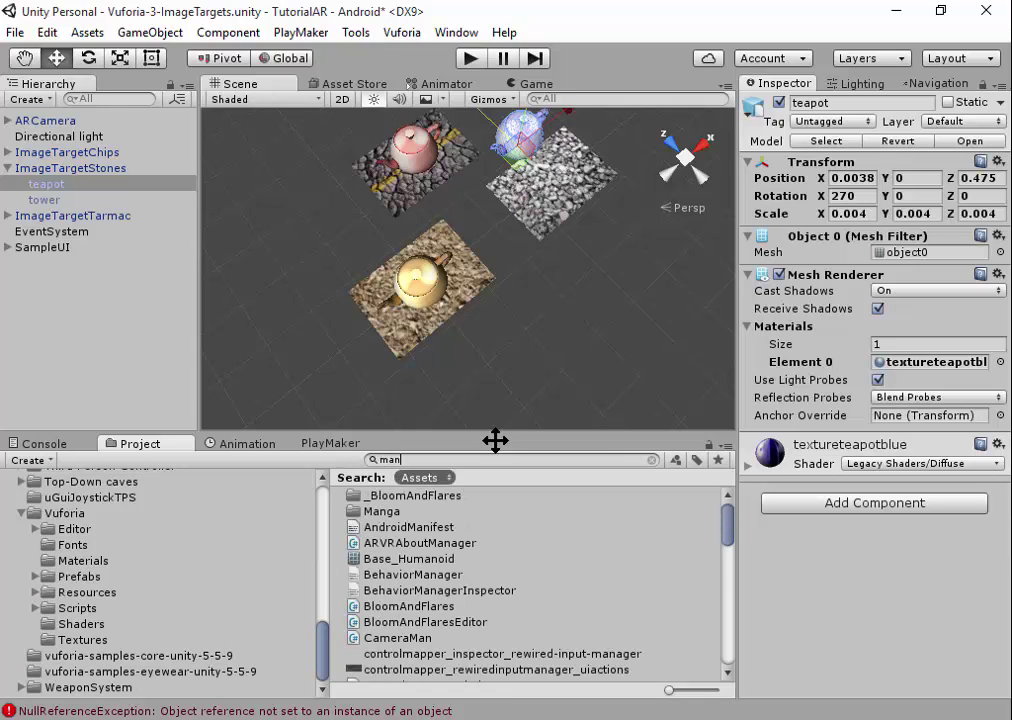
text(ga)
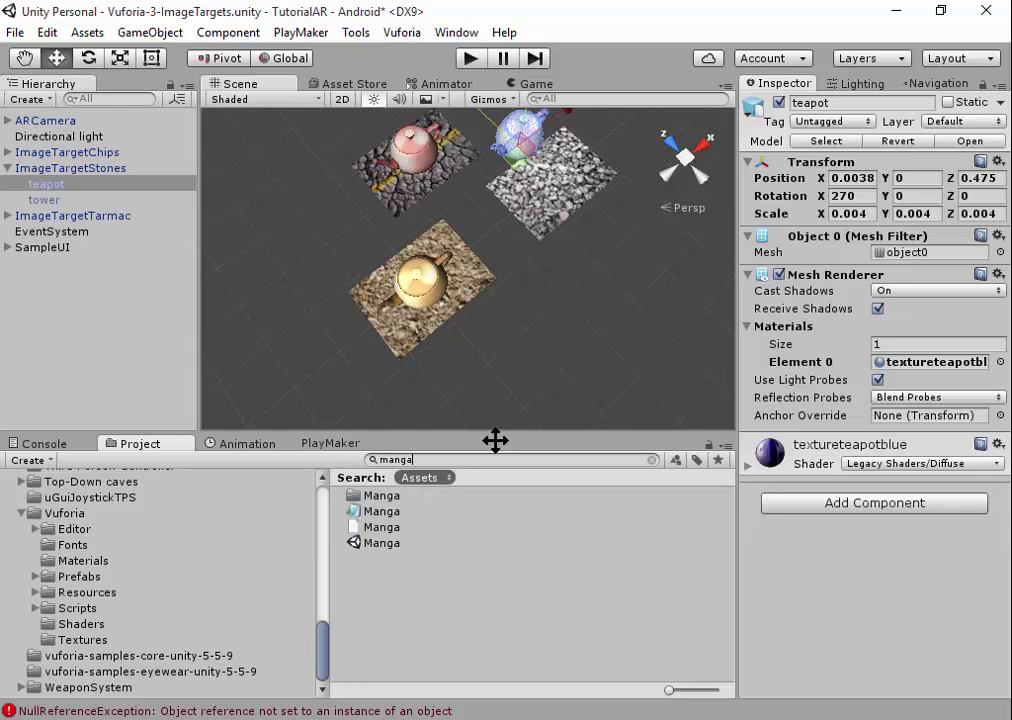
click(362, 542)
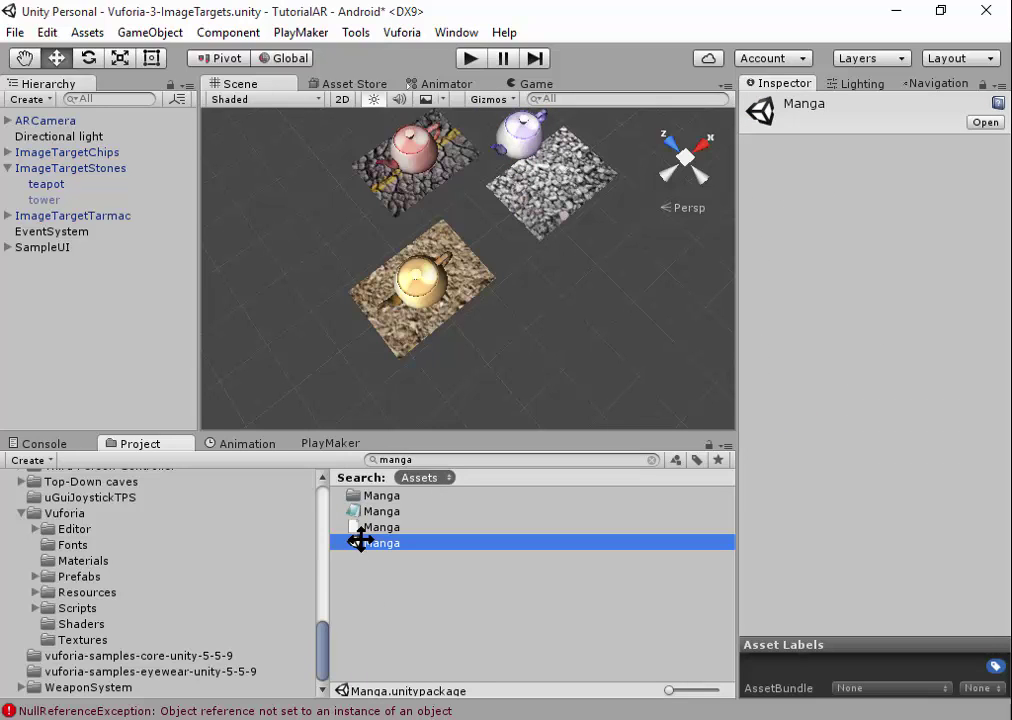
click(368, 508)
click(376, 494)
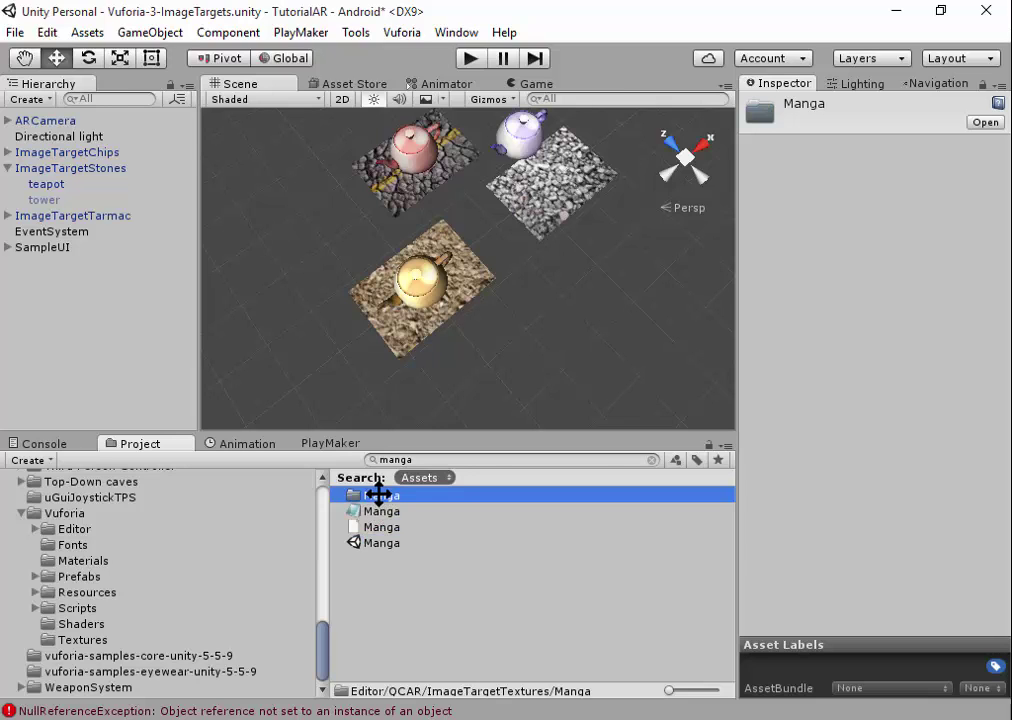
double_click(378, 494)
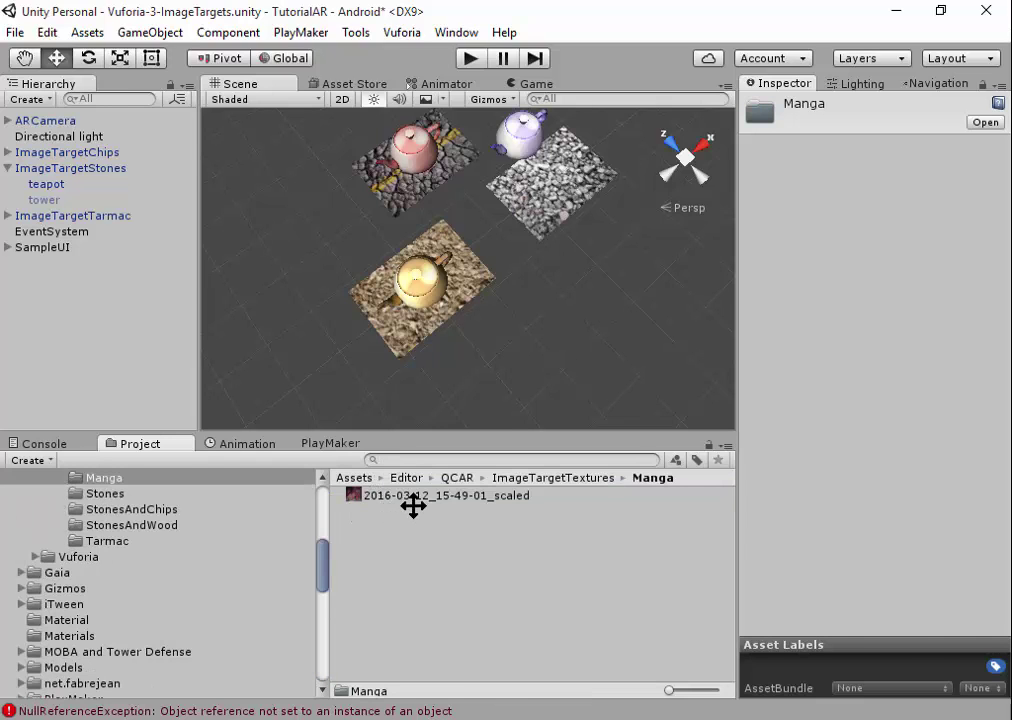
Step: Browse the ImageTargetTextures subfolders (Stones, StonesAndChips, StonesAndWood, Tarmac), ending back on Manga
click(402, 497)
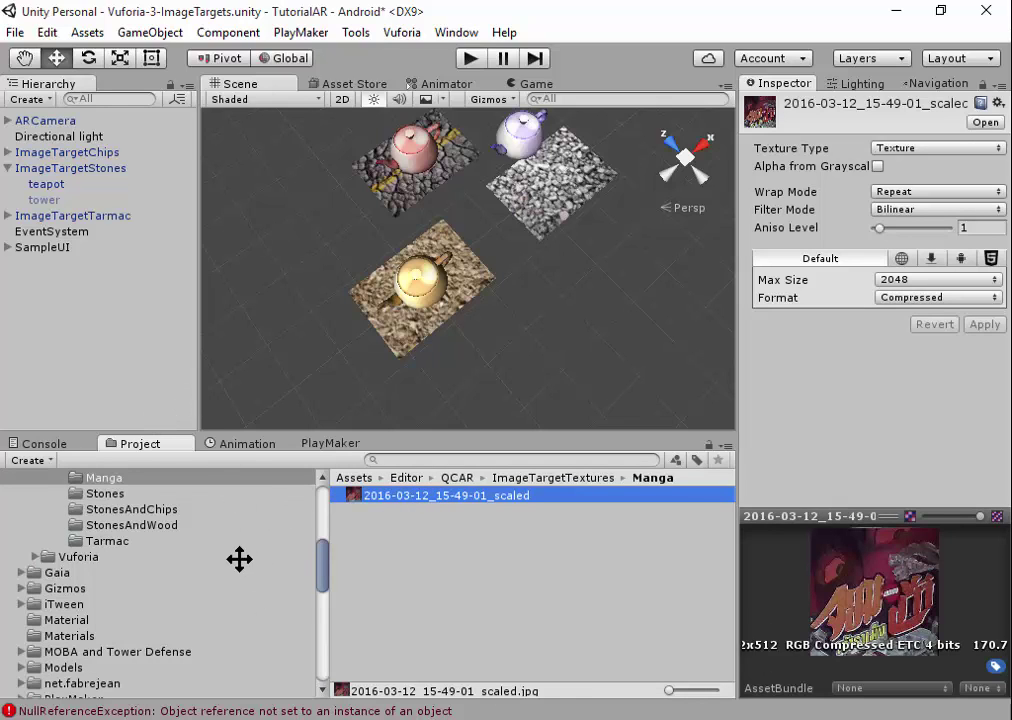
scroll(186, 551, up, 3)
click(120, 520)
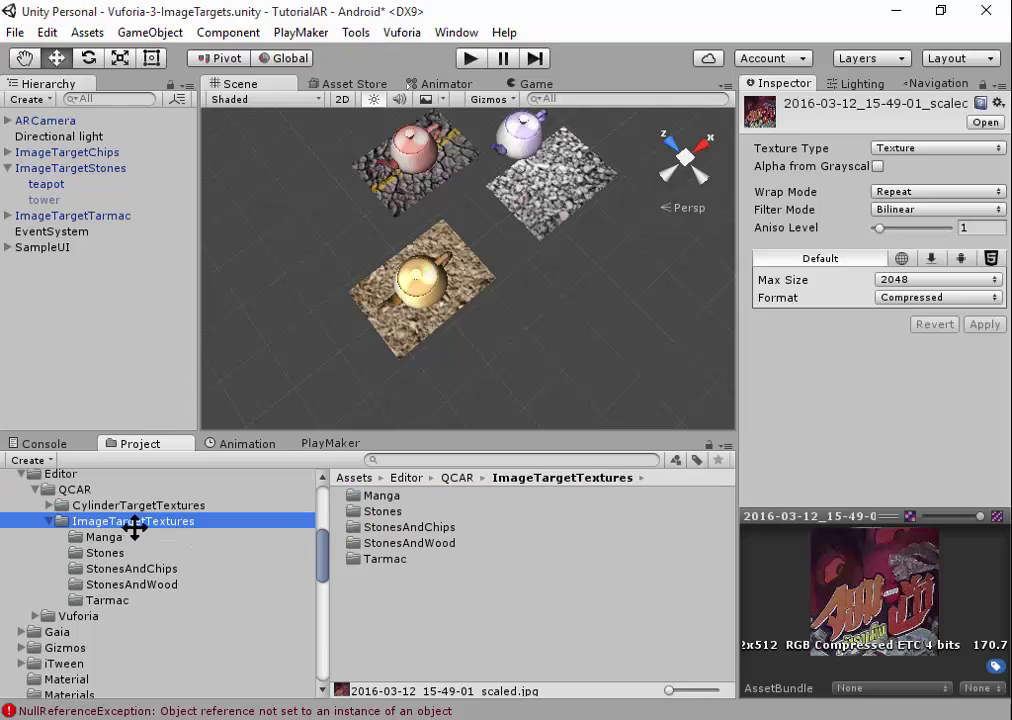
scroll(110, 533, up, 3)
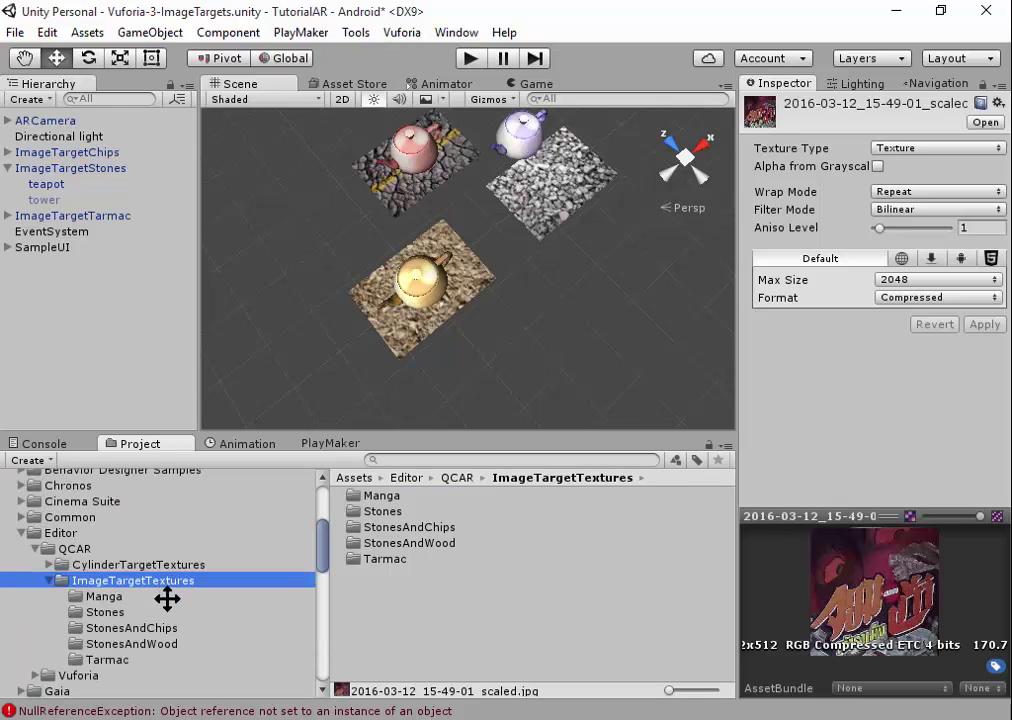
click(107, 608)
click(117, 629)
click(124, 646)
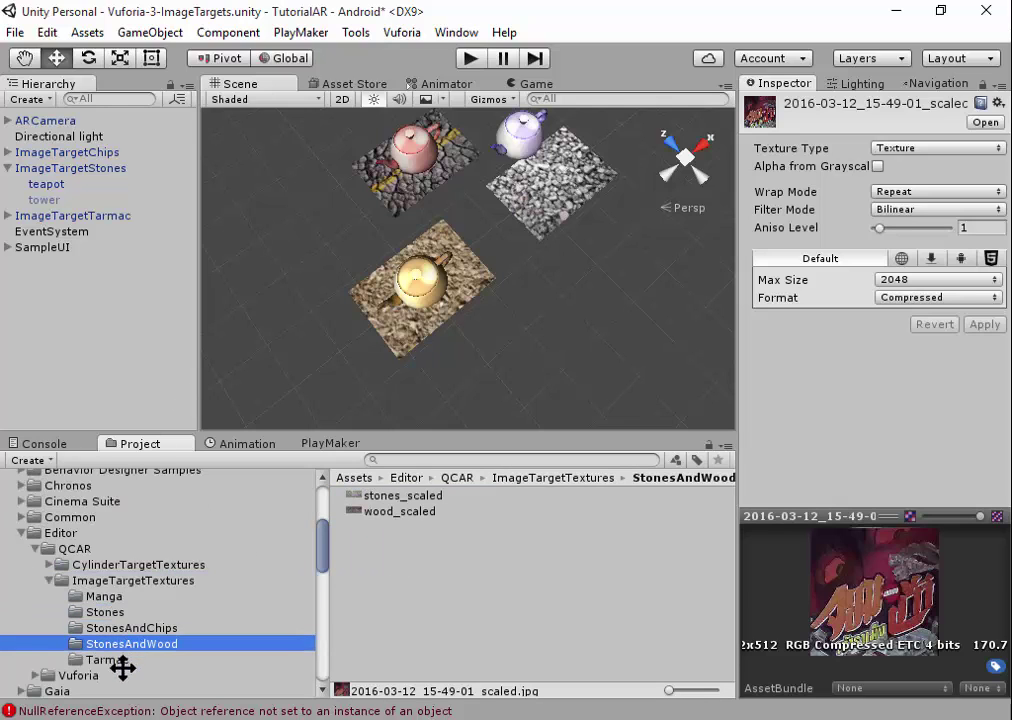
click(113, 660)
click(106, 644)
click(104, 628)
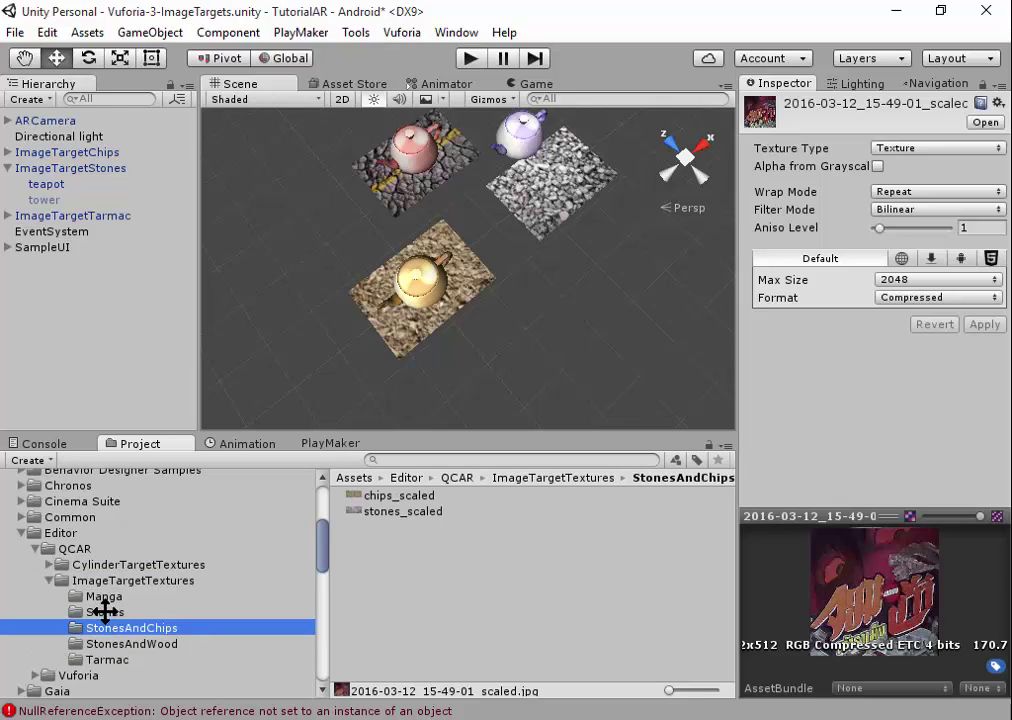
click(102, 612)
click(101, 597)
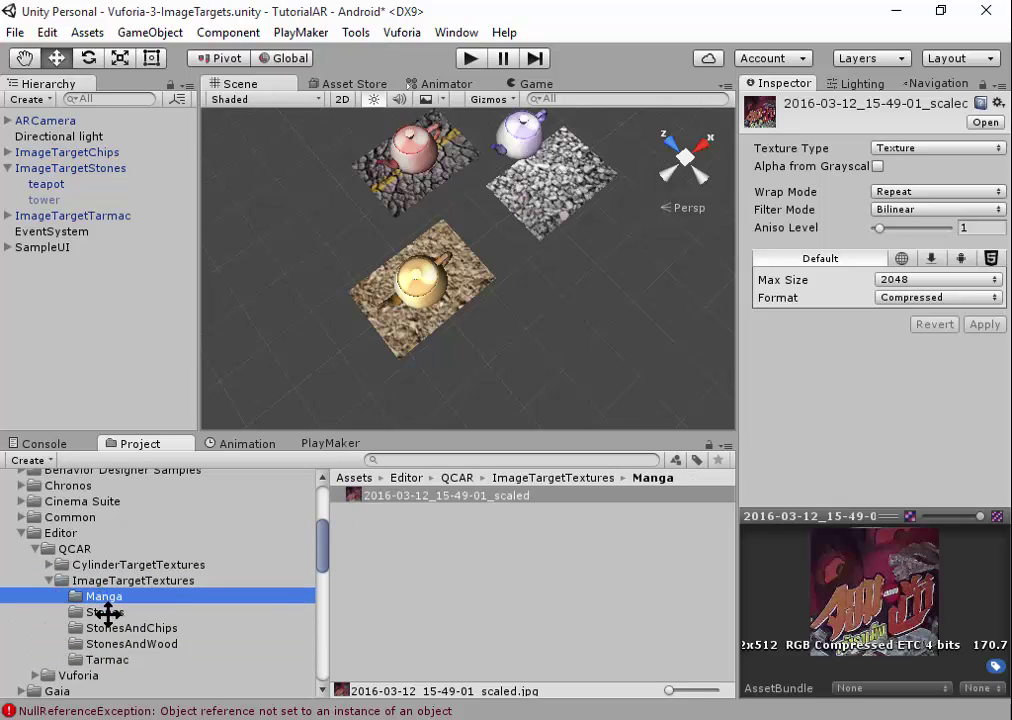
click(106, 611)
click(104, 597)
scroll(219, 554, down, 3)
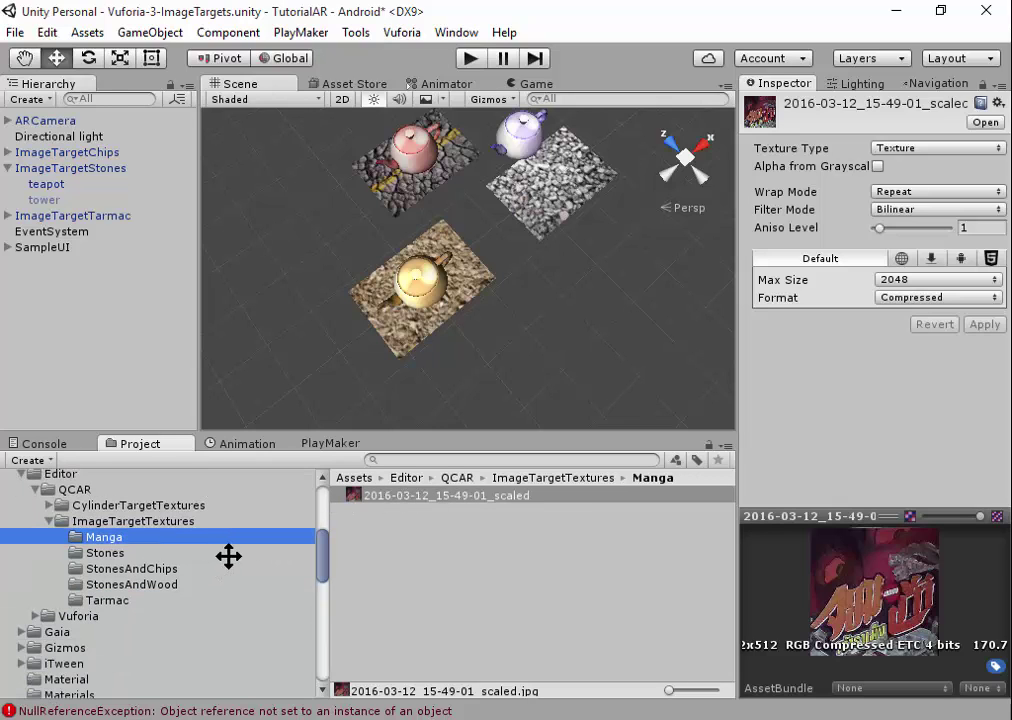
Step: Select the ImageTargetTarmac object and scroll through its Inspector settings
click(84, 216)
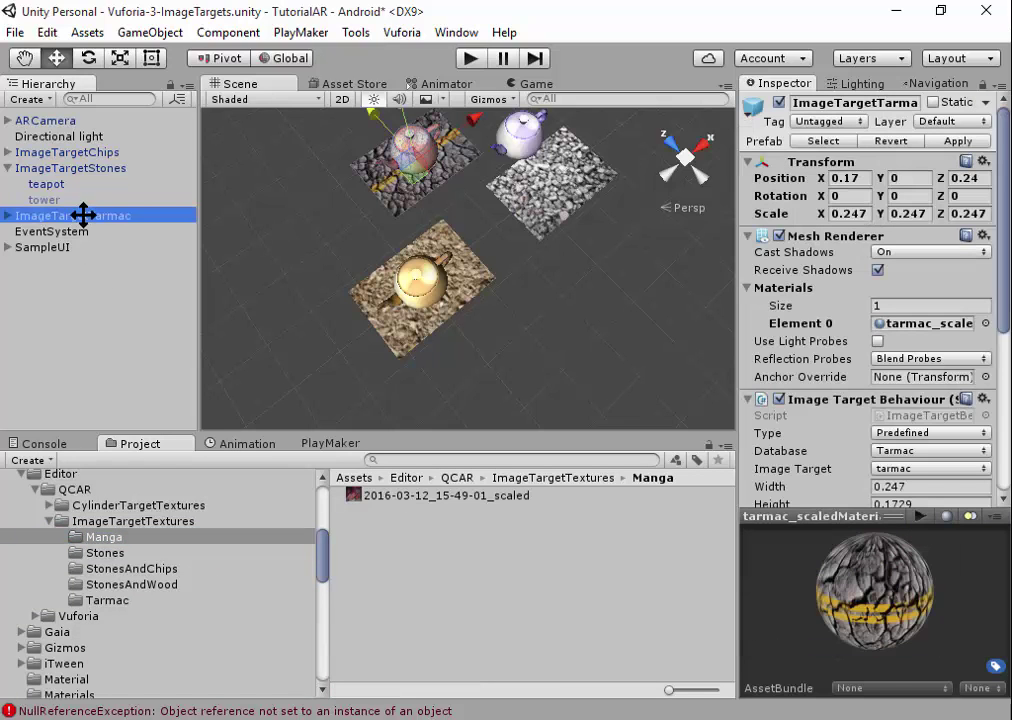
scroll(787, 367, down, 3)
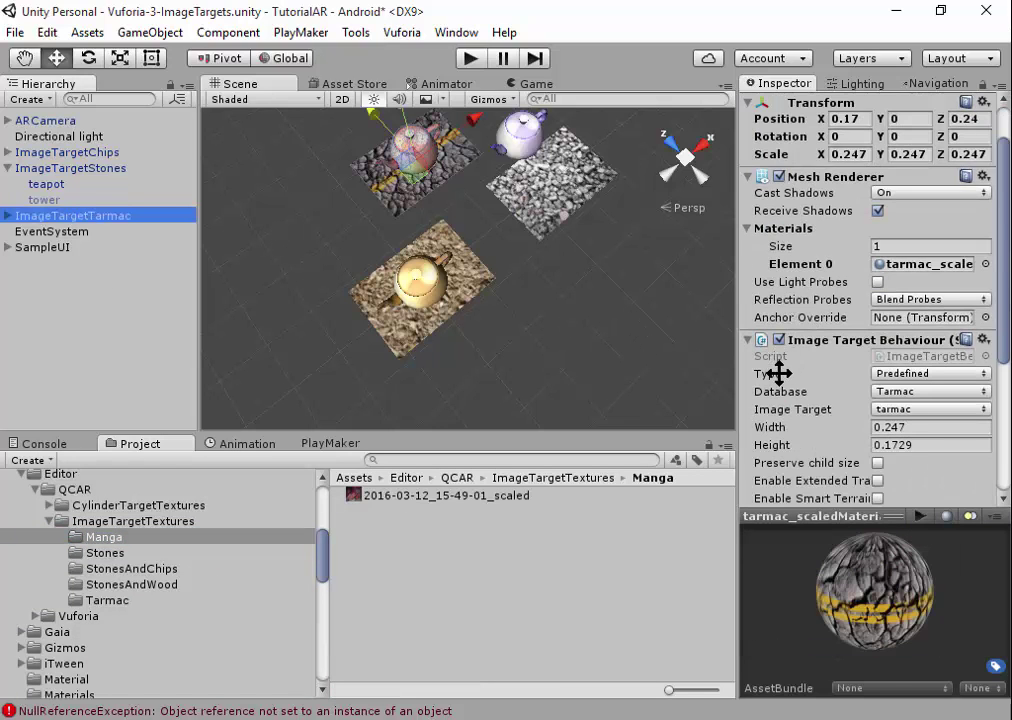
scroll(778, 374, down, 2)
scroll(777, 375, down, 3)
scroll(761, 384, down, 1)
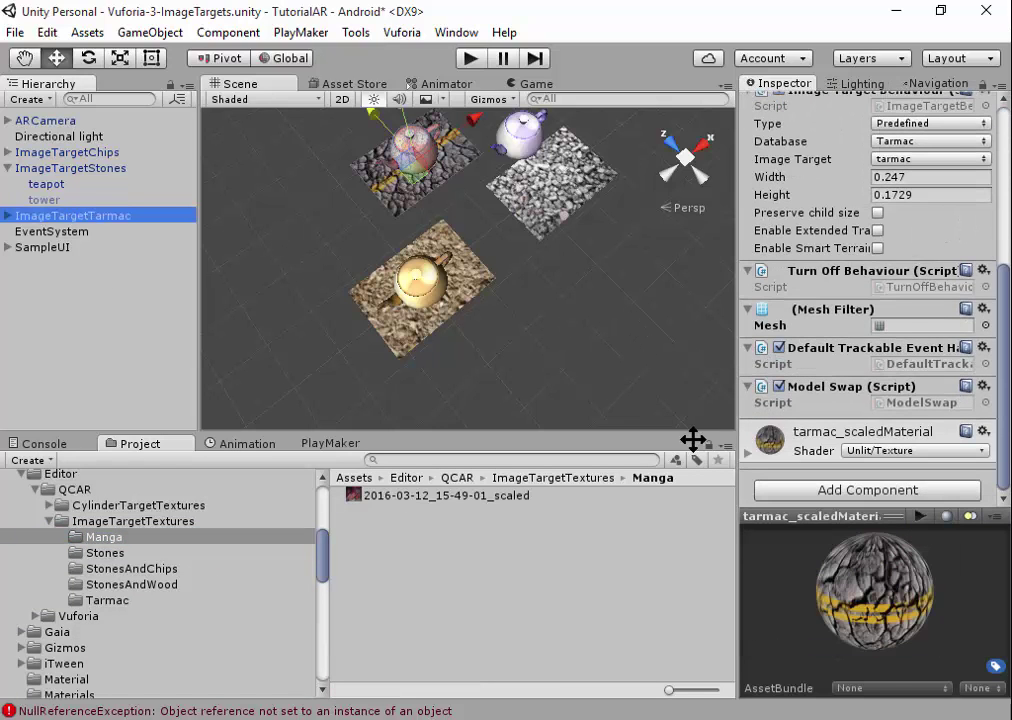
Step: Search the project for 'image', dismiss the notification, and show the Assets/Prefabs folder
click(457, 461)
text(ima)
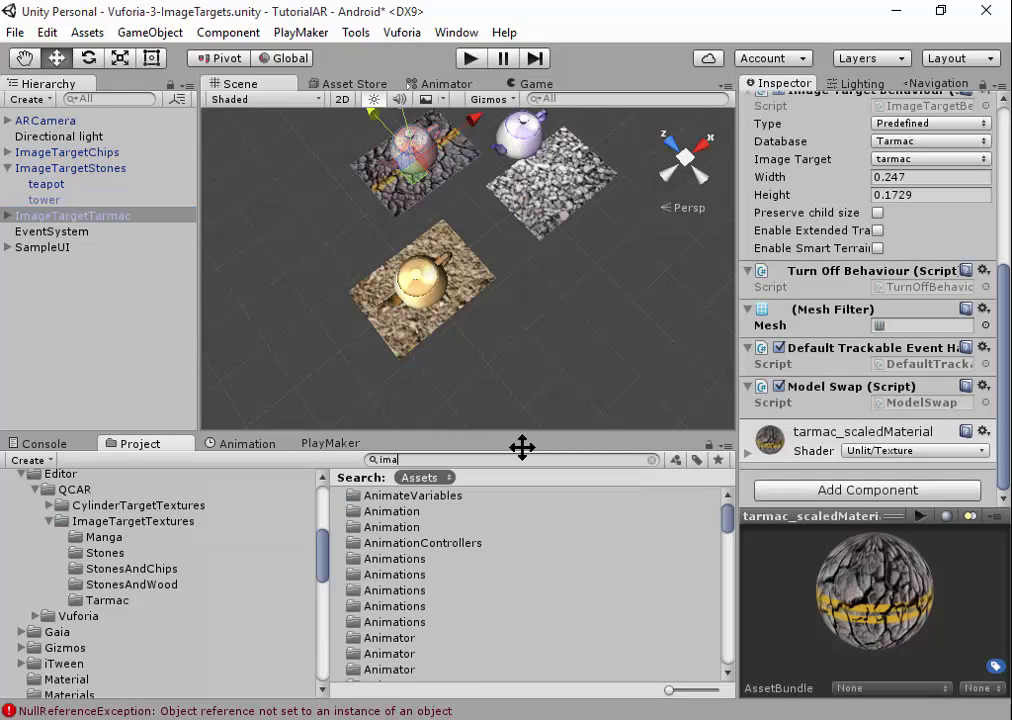
text(ge)
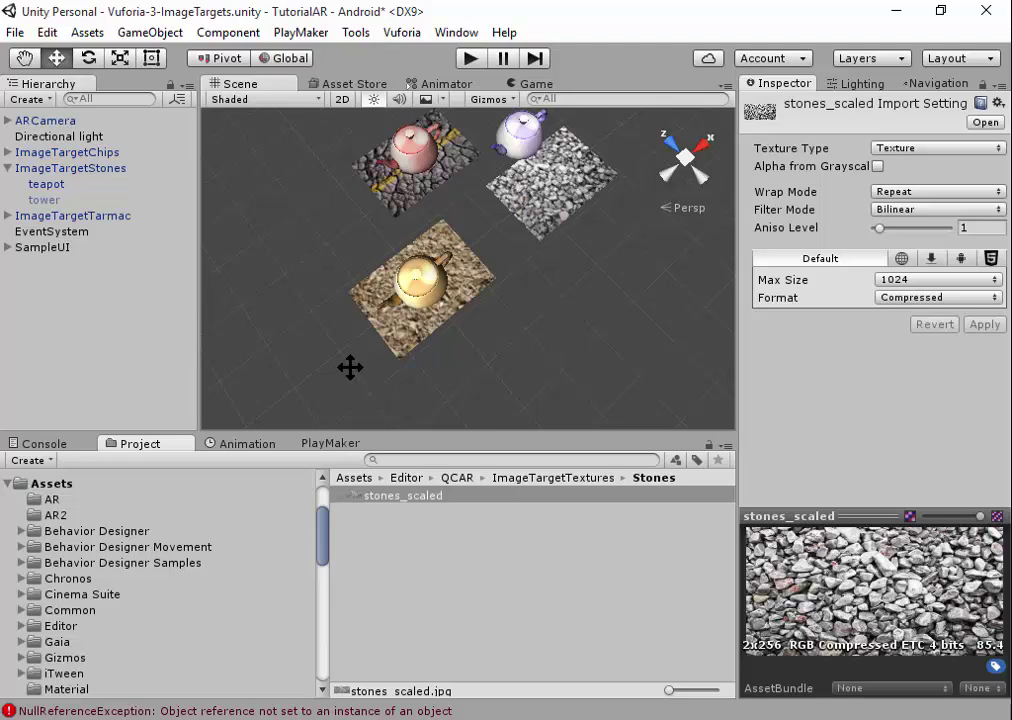
scroll(205, 562, down, 3)
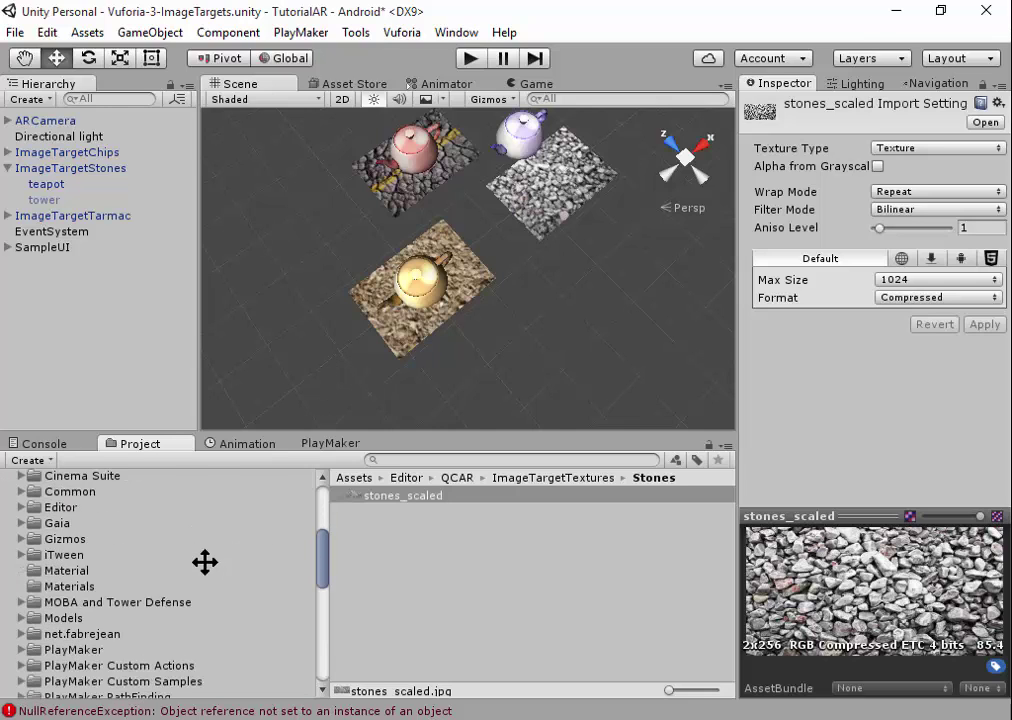
scroll(203, 562, down, 3)
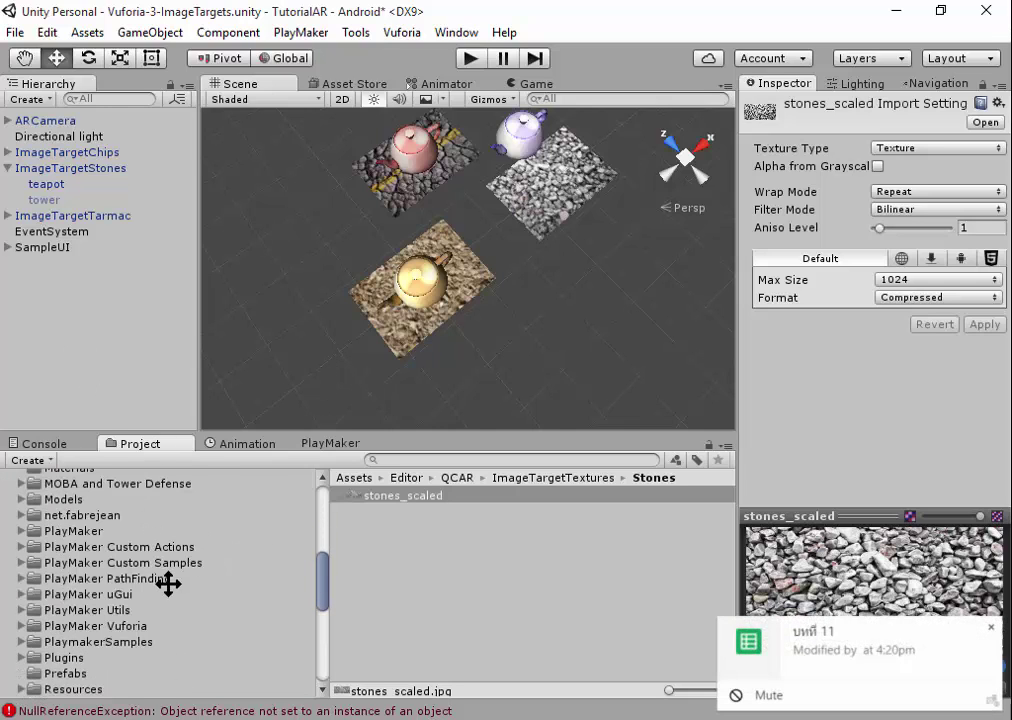
scroll(138, 578, down, 3)
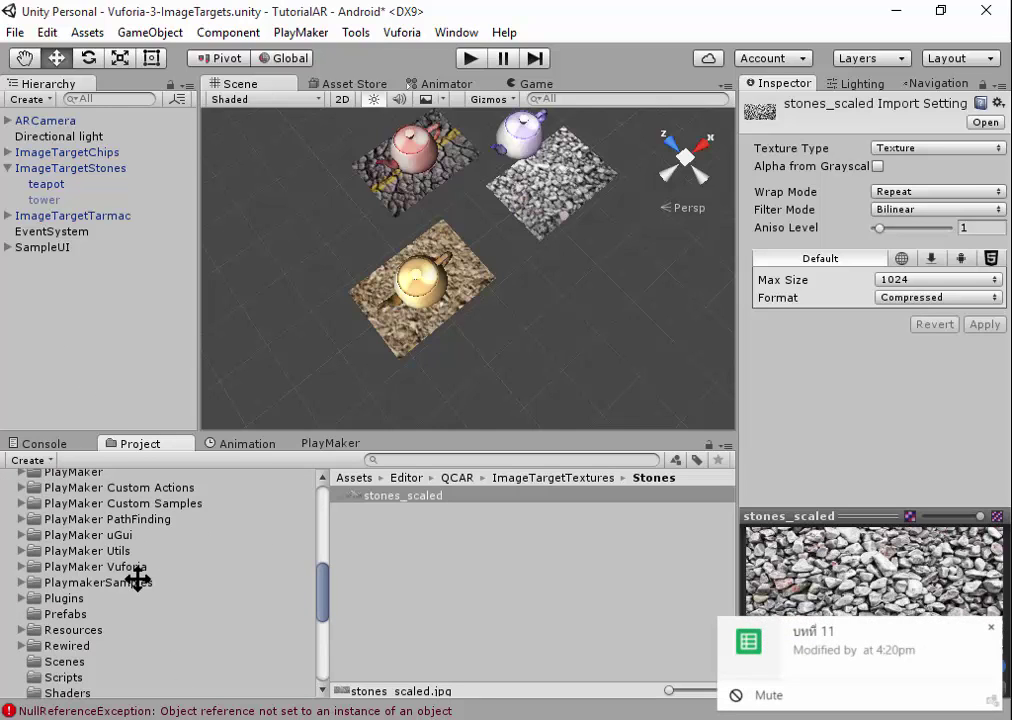
click(989, 630)
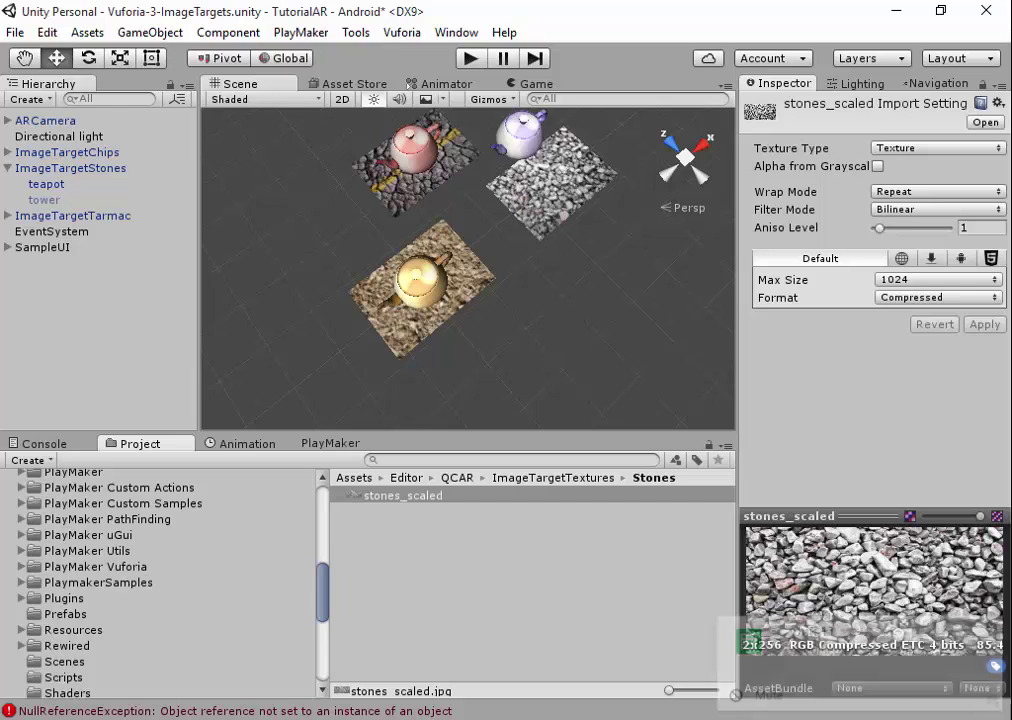
click(75, 613)
Step: Drag the ImageTarget prefab from Assets/Vuforia/Prefabs into the scene Hierarchy
scroll(199, 601, down, 3)
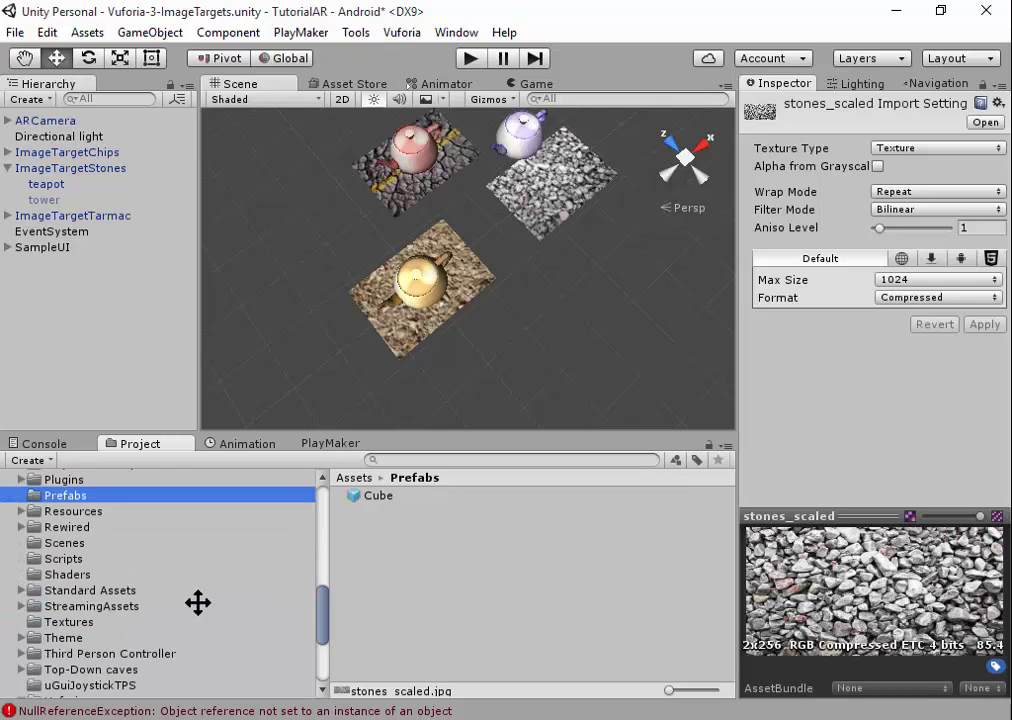
scroll(153, 607, down, 3)
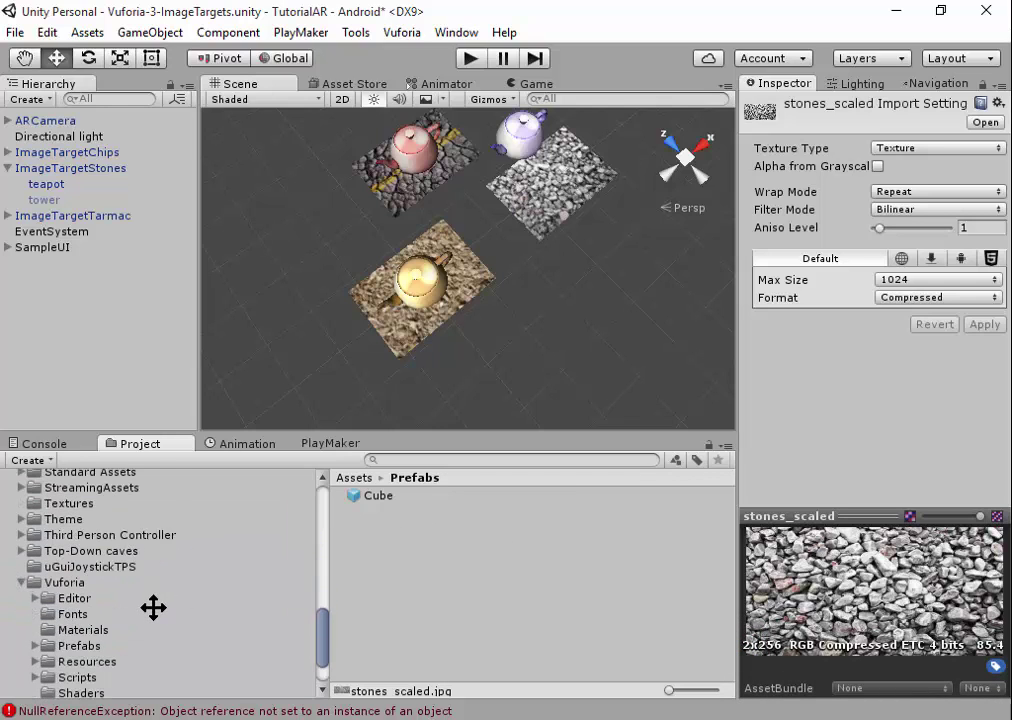
click(78, 645)
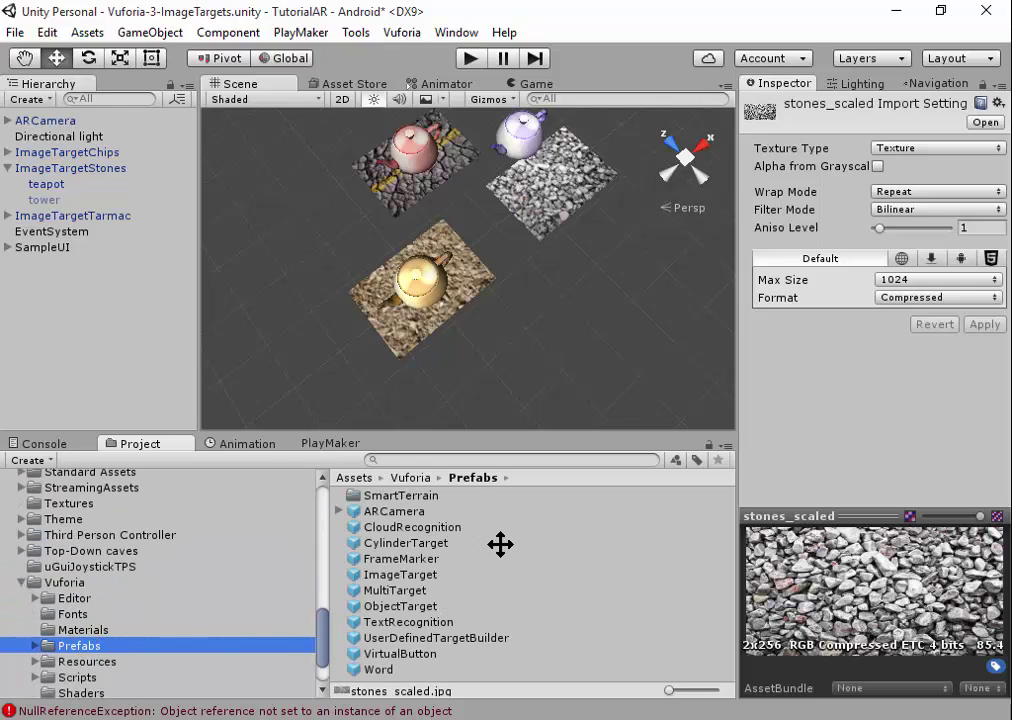
click(415, 576)
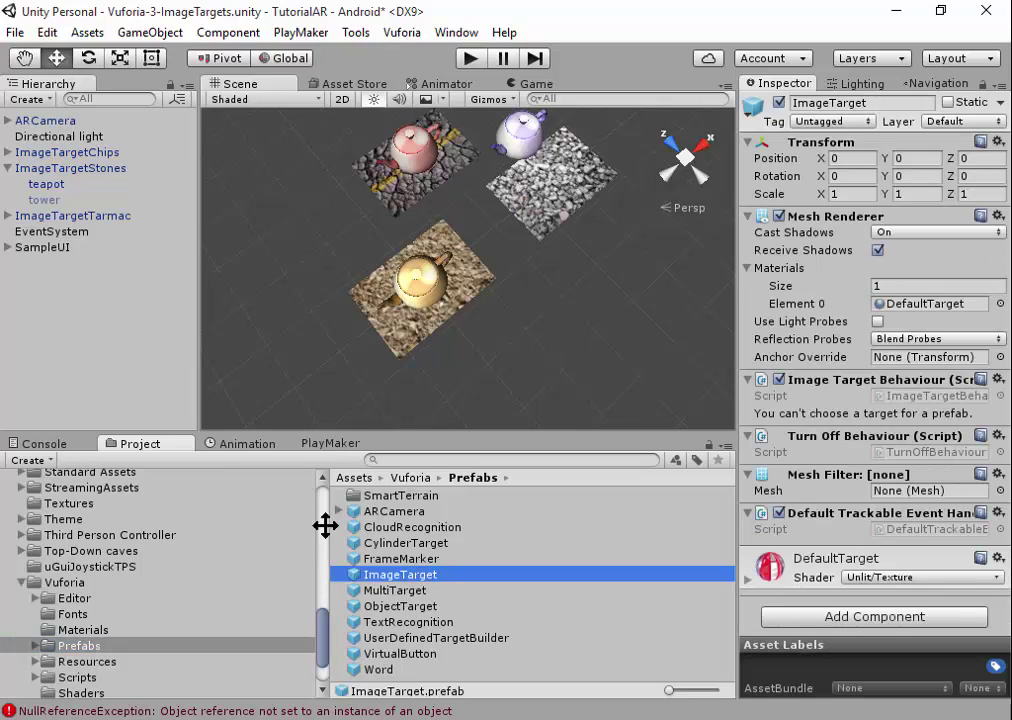
drag(424, 579, 50, 285)
scroll(396, 346, down, 5)
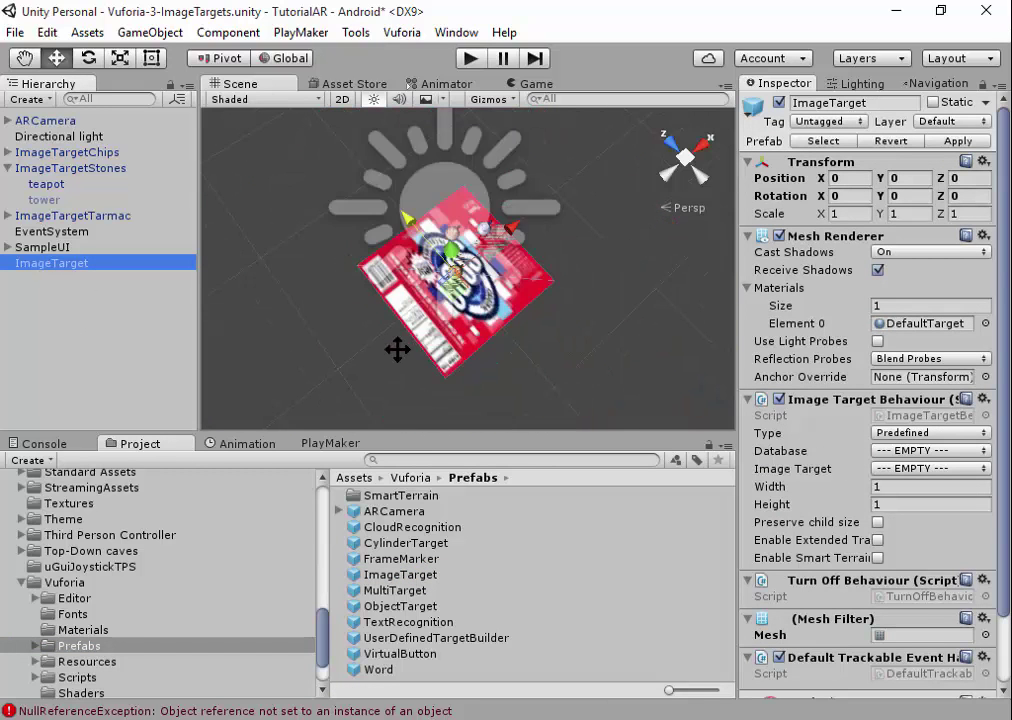
scroll(396, 346, up, 2)
scroll(396, 346, down, 2)
scroll(477, 313, up, 3)
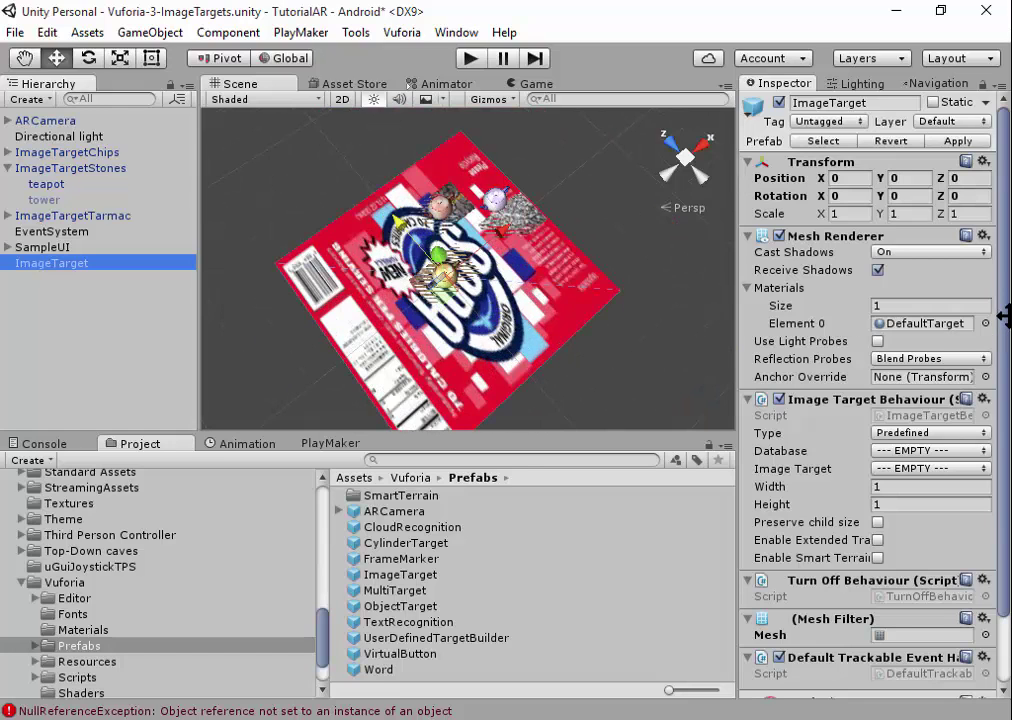
drag(1004, 316, 1005, 413)
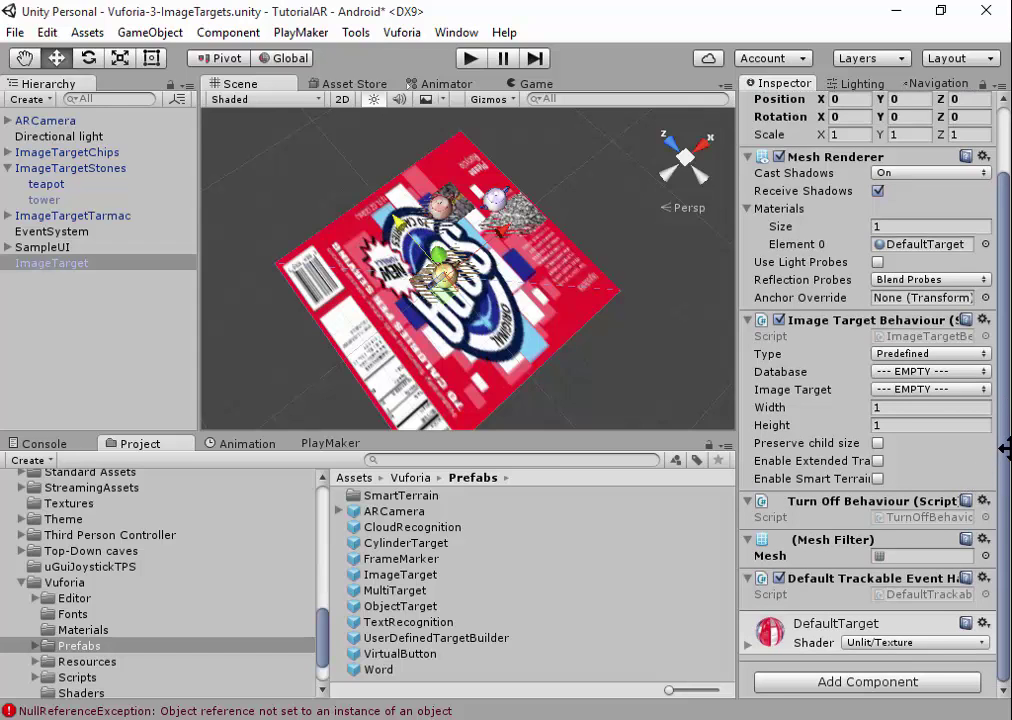
drag(1004, 427, 996, 400)
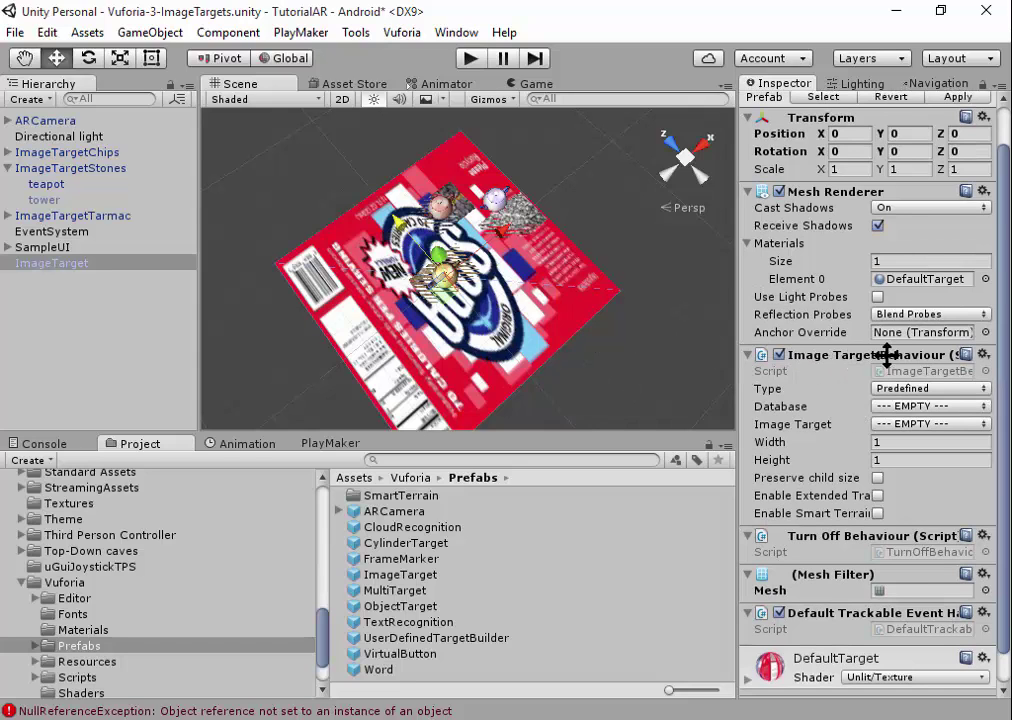
Step: Set the ImageTarget's Database to Manga, loading target 2016-03-12_15-49-01
click(941, 405)
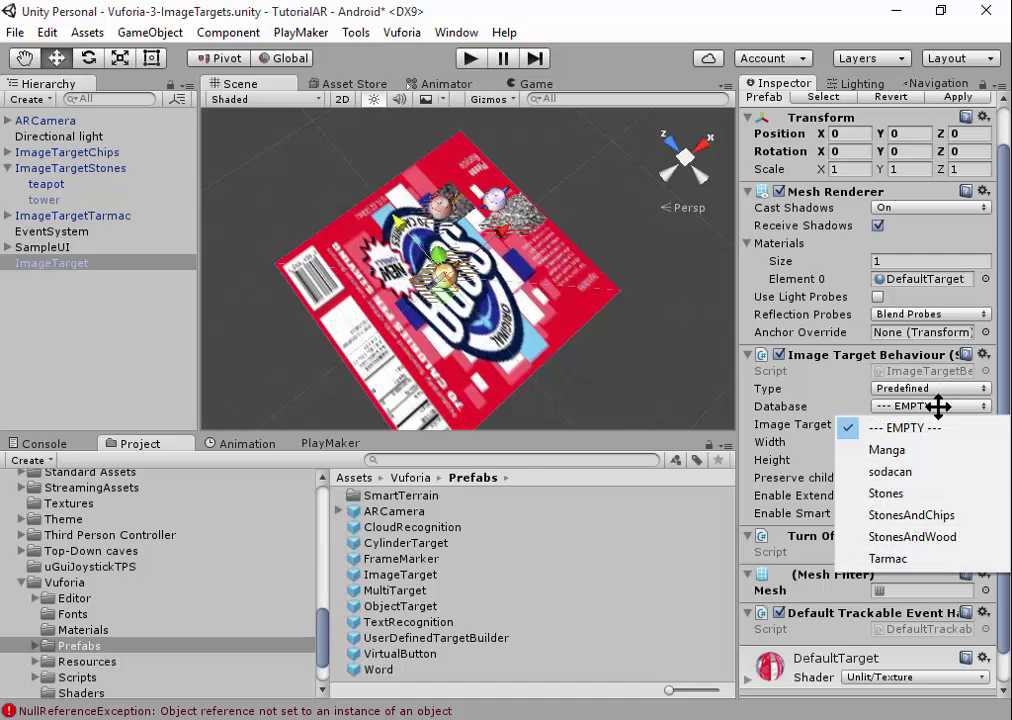
click(924, 448)
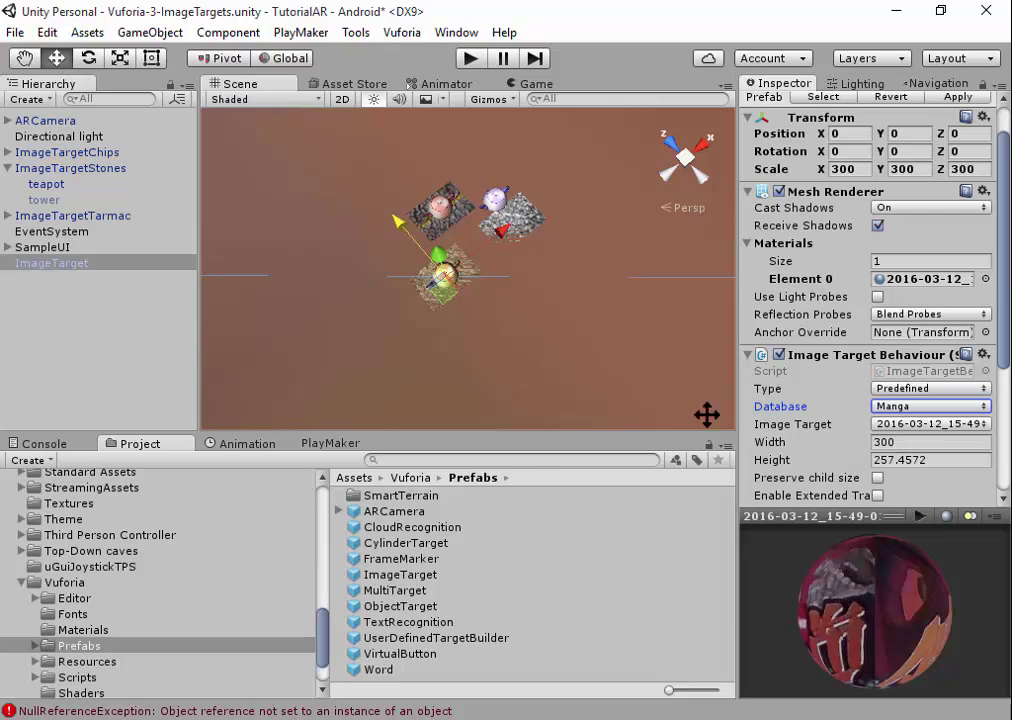
scroll(422, 350, up, 3)
scroll(425, 351, up, 3)
scroll(425, 351, up, 2)
scroll(425, 352, up, 2)
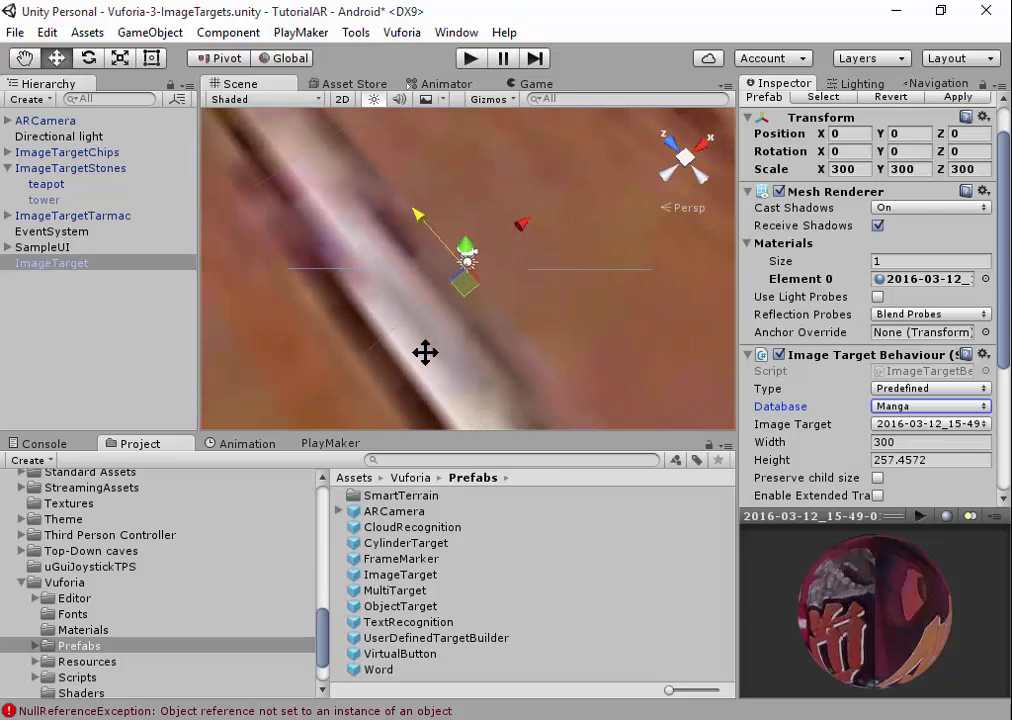
scroll(425, 353, up, 2)
scroll(425, 354, up, 3)
scroll(425, 354, down, 3)
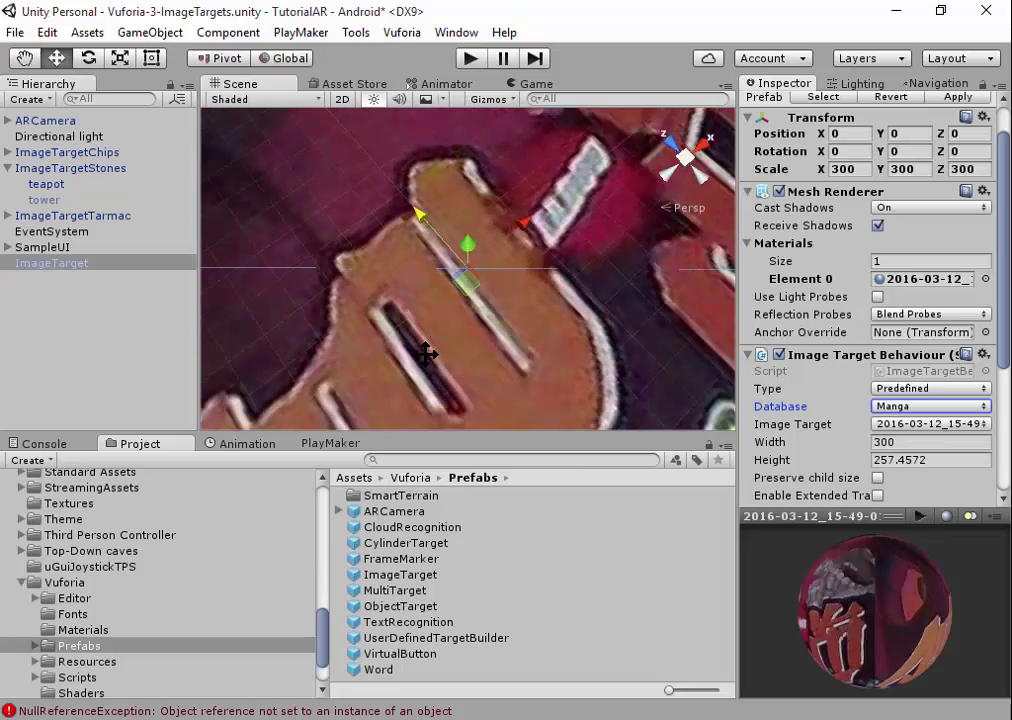
scroll(425, 353, down, 2)
scroll(428, 353, down, 2)
scroll(428, 354, down, 2)
scroll(430, 358, down, 2)
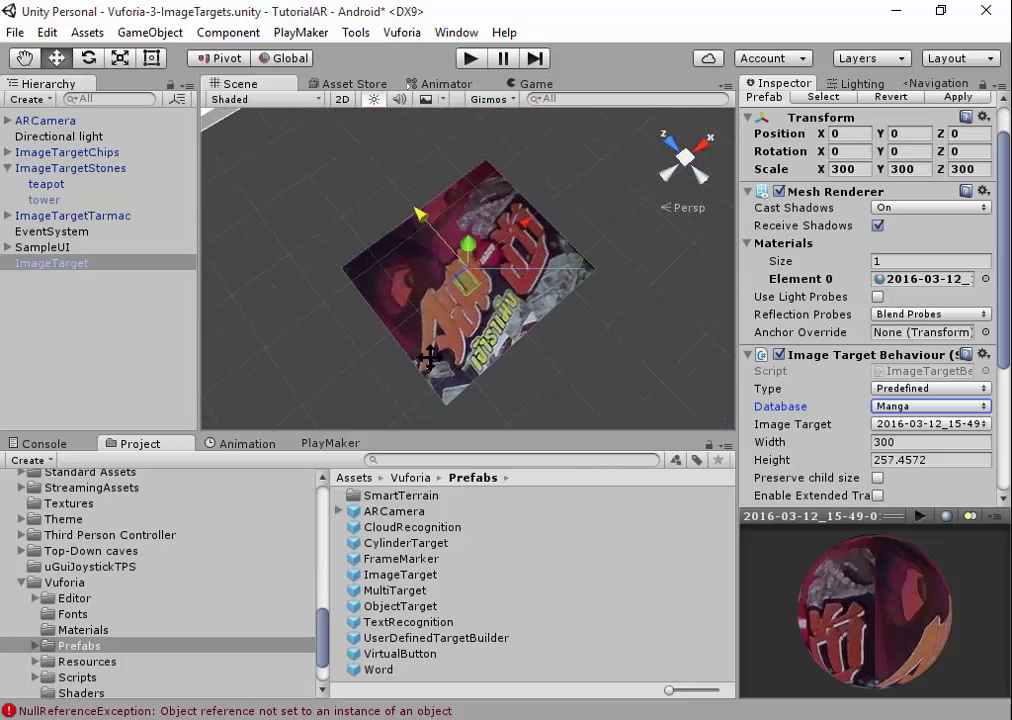
scroll(430, 358, down, 2)
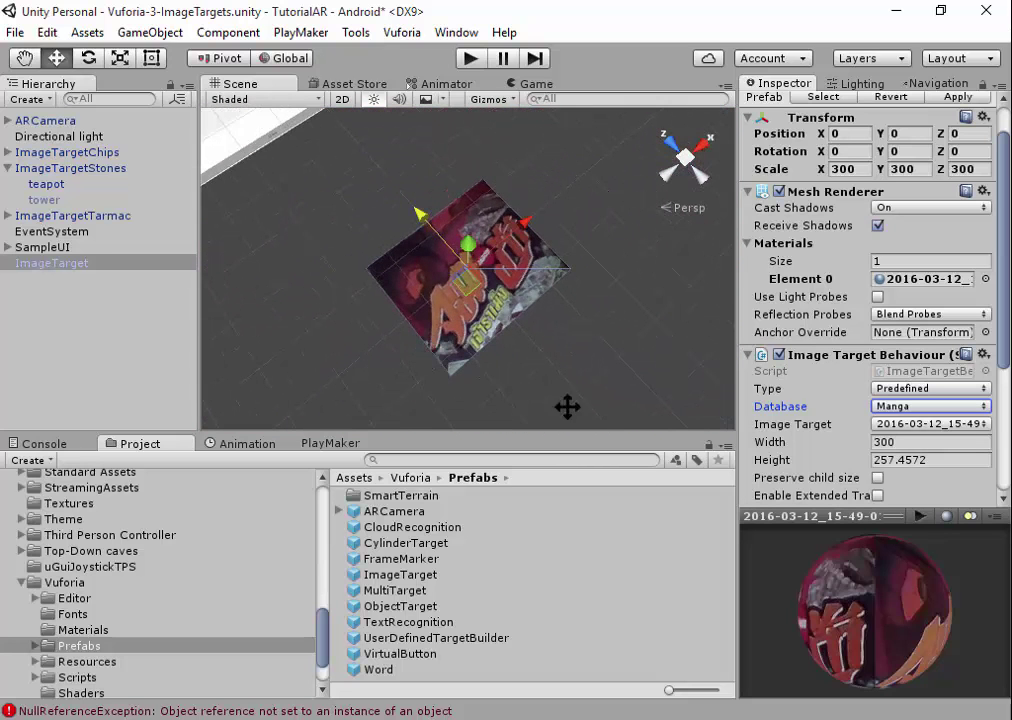
Step: Change the image target's Width to 100, giving a height of 85.81907
click(934, 447)
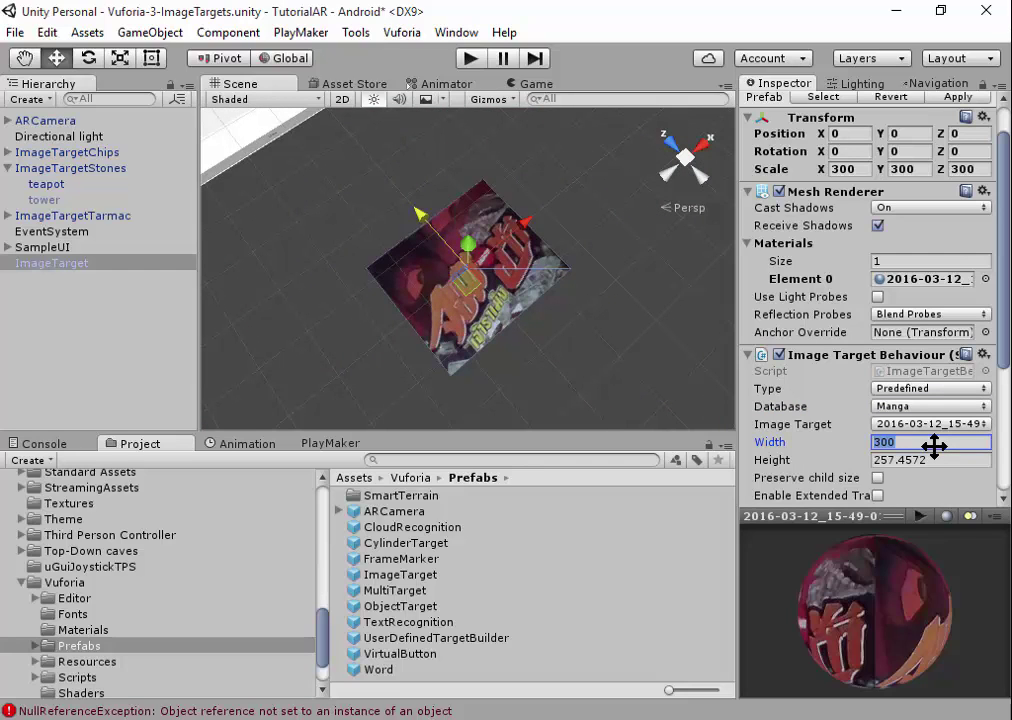
text(2)
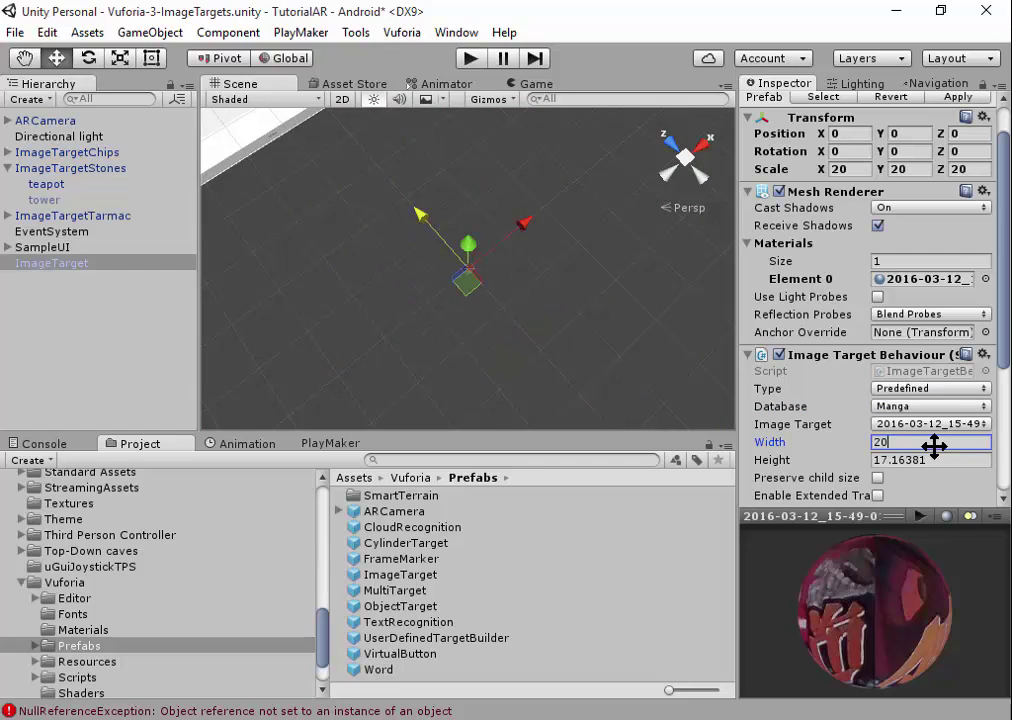
text(0)
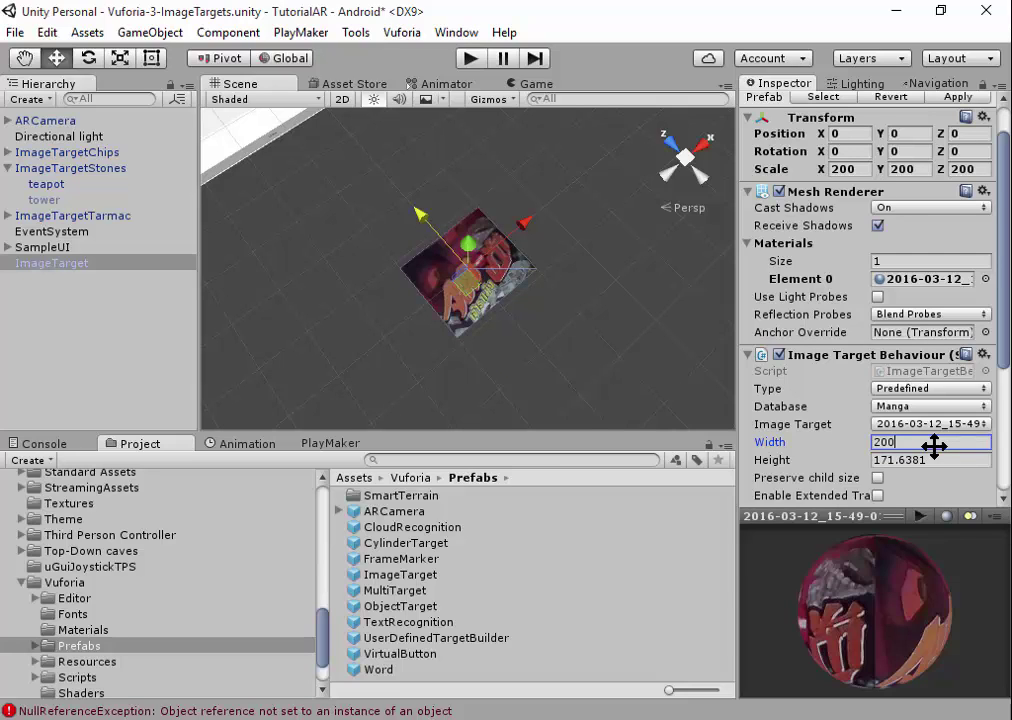
key(BackSpace)
key(BackSpace)
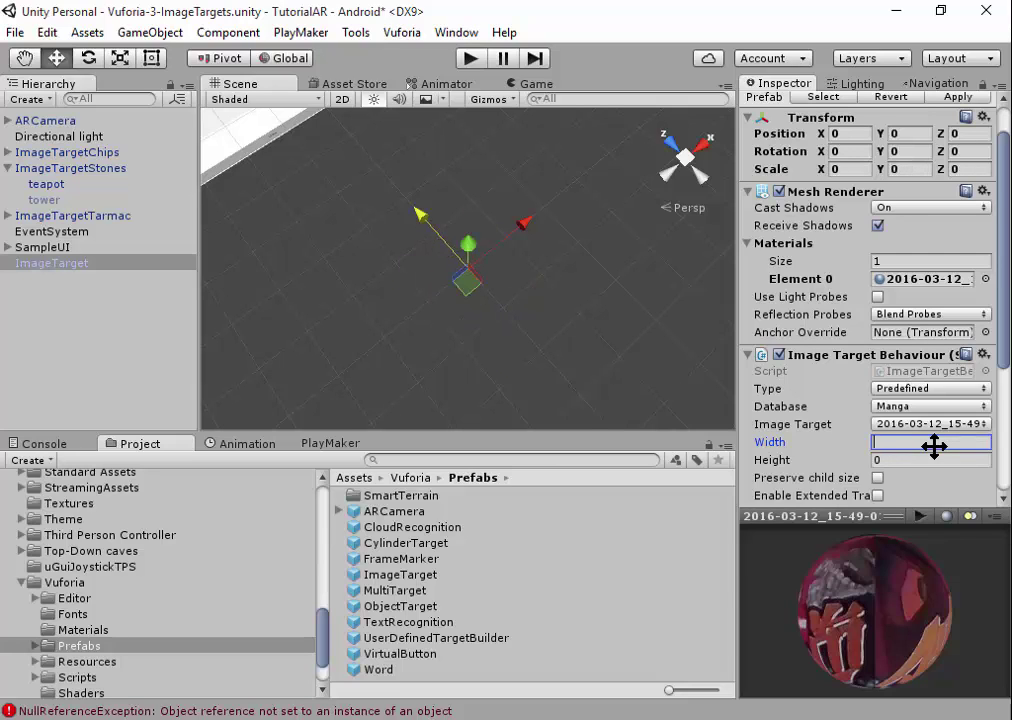
text(100)
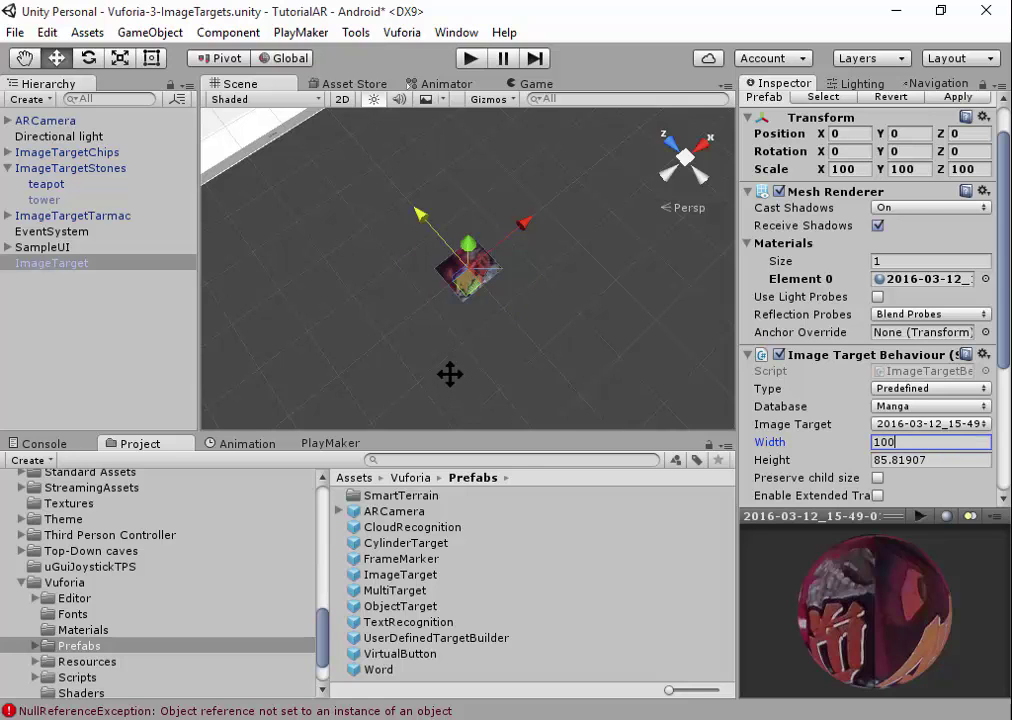
scroll(452, 373, up, 2)
scroll(450, 373, up, 2)
scroll(447, 374, up, 3)
scroll(447, 374, up, 2)
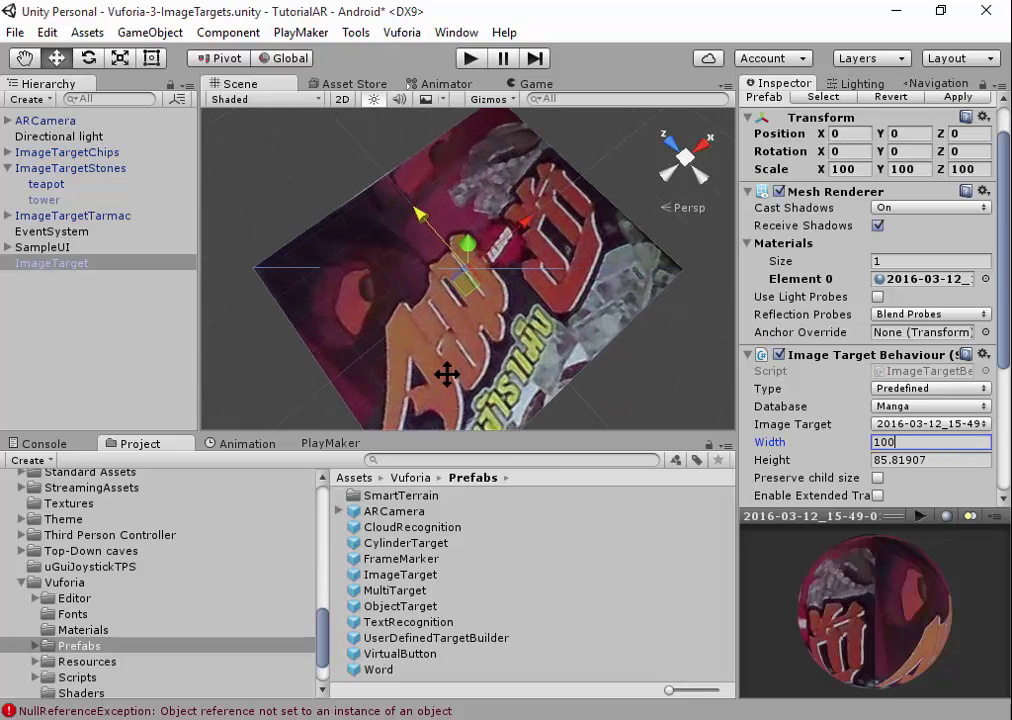
scroll(447, 374, up, 2)
scroll(447, 374, down, 4)
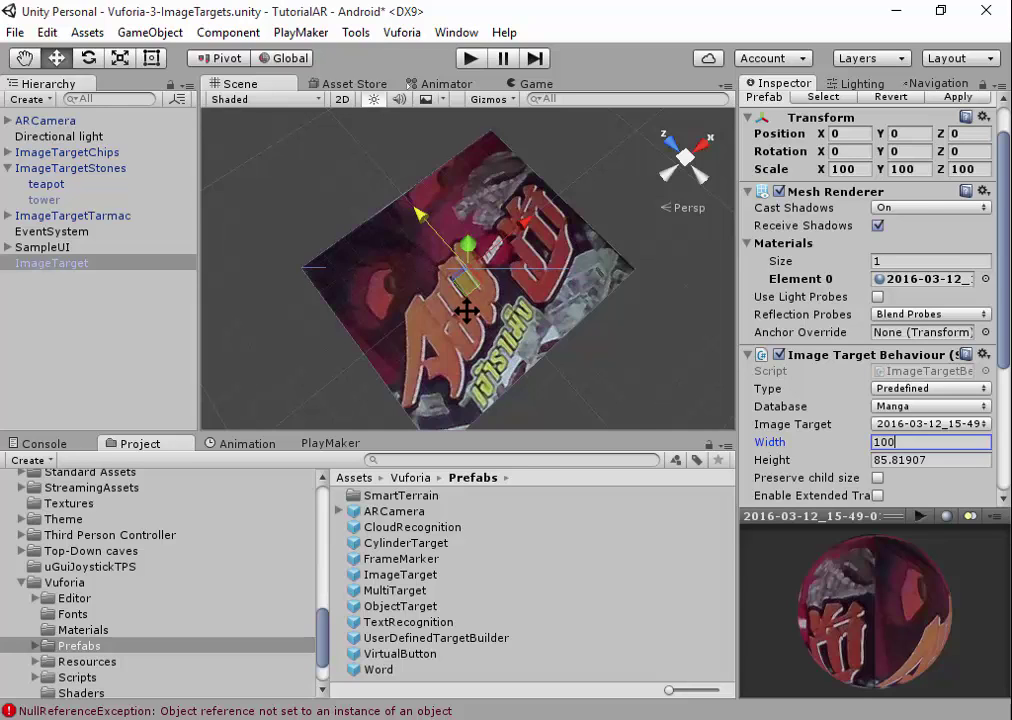
scroll(463, 305, down, 5)
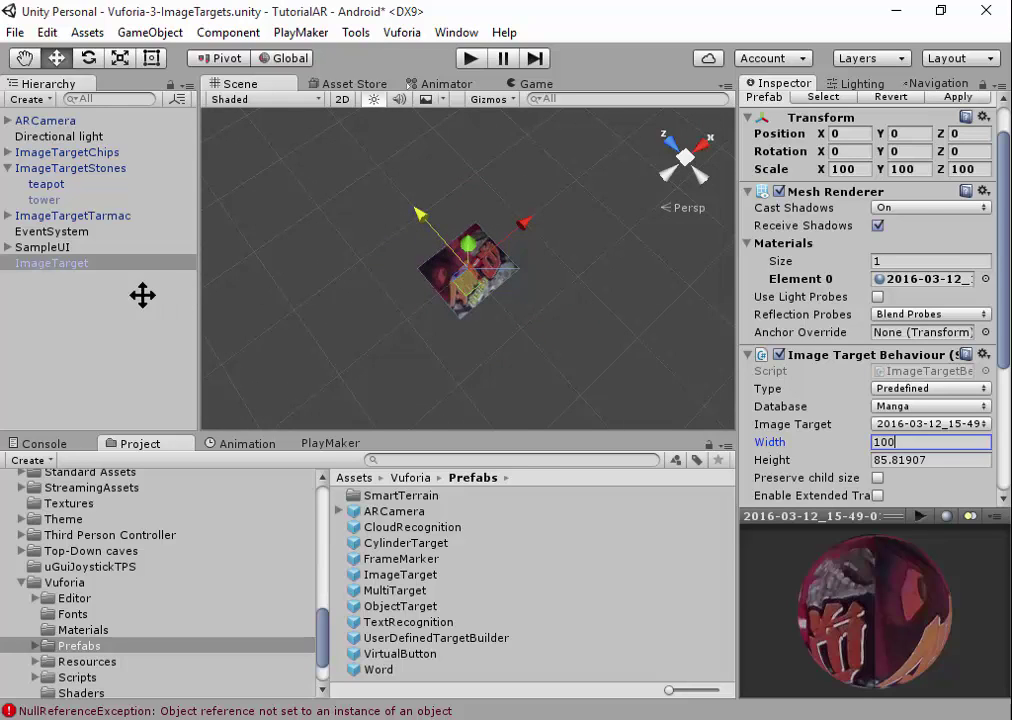
Step: Create a Sphere from GameObject > 3D Object and frame it in the Scene view
click(84, 32)
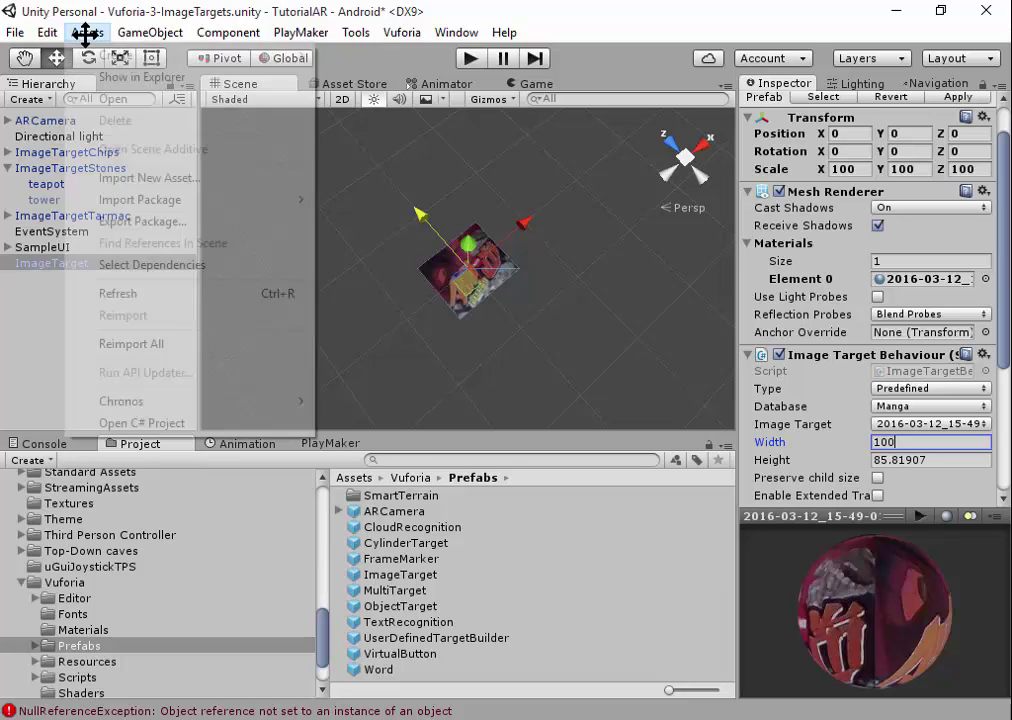
mouse_move(139, 33)
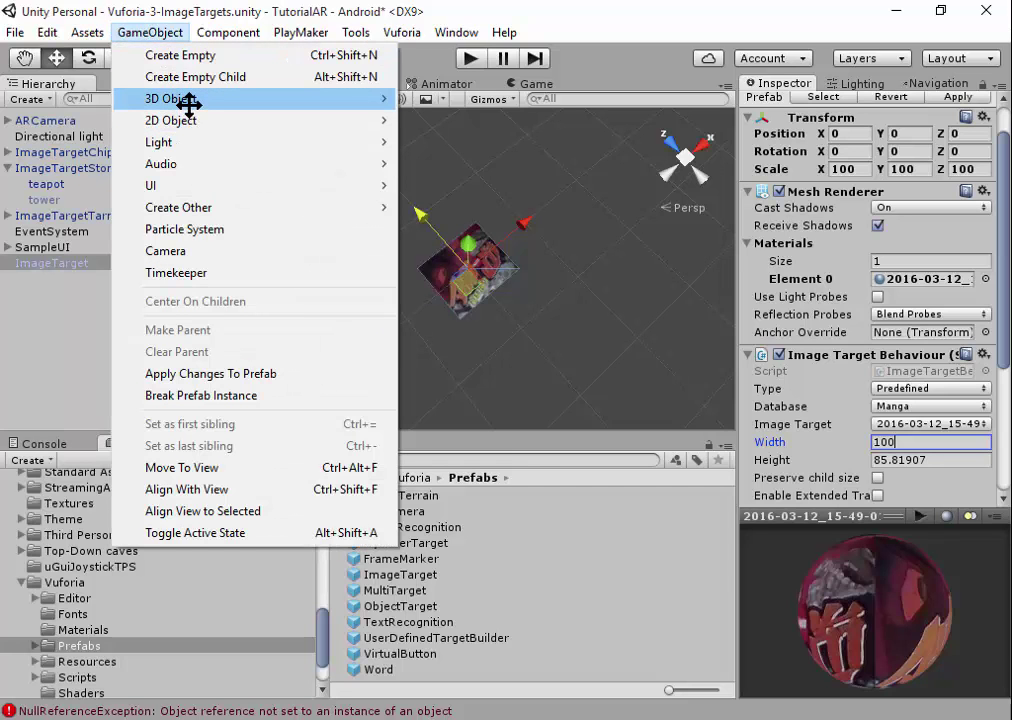
mouse_move(190, 100)
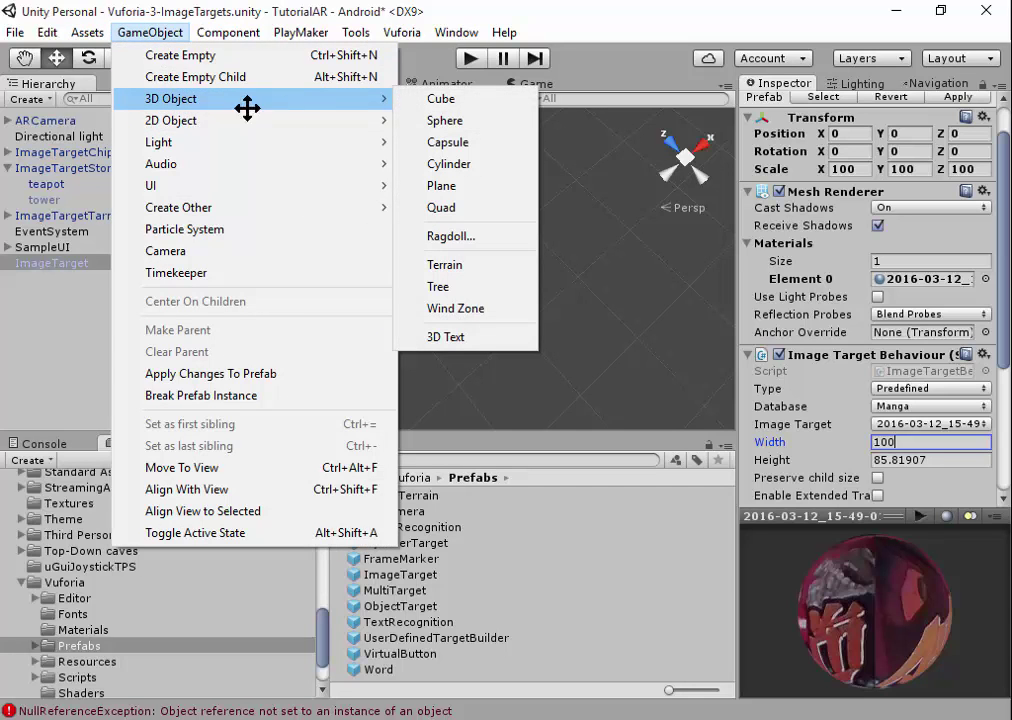
click(487, 121)
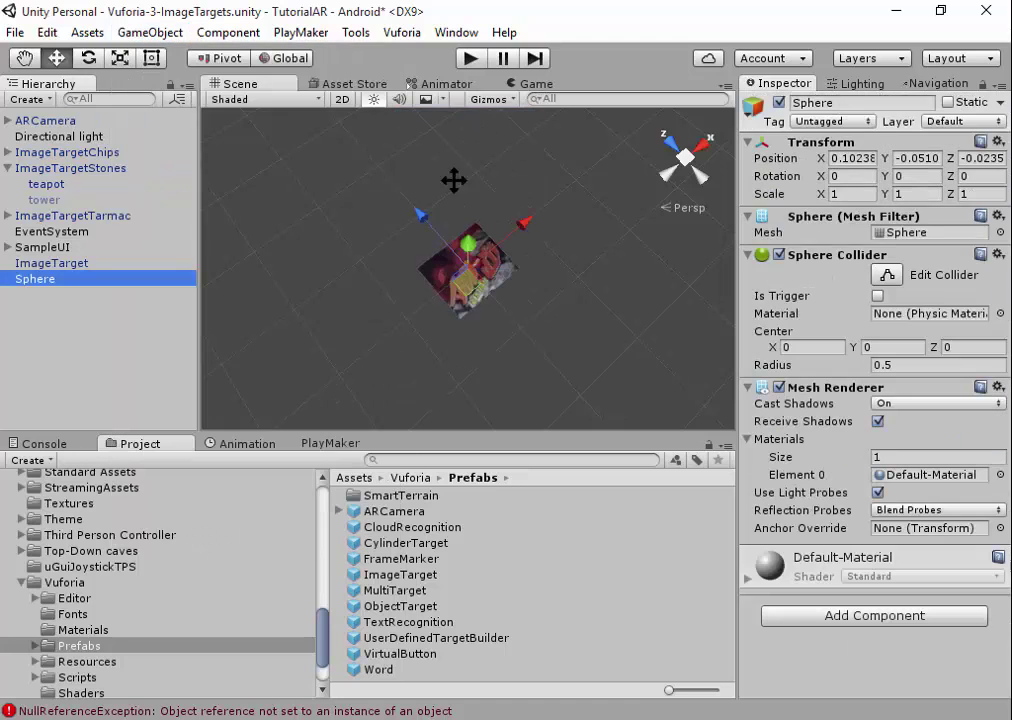
double_click(37, 283)
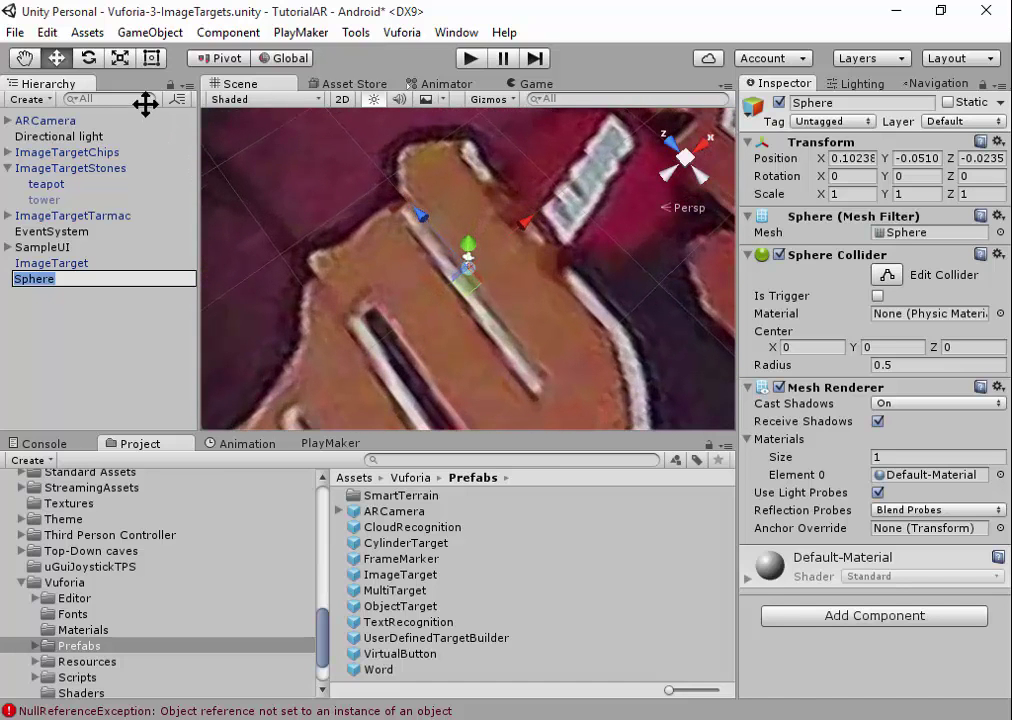
Step: Scale the sphere up over the manga image and parent it under ImageTarget
click(89, 31)
mouse_move(106, 56)
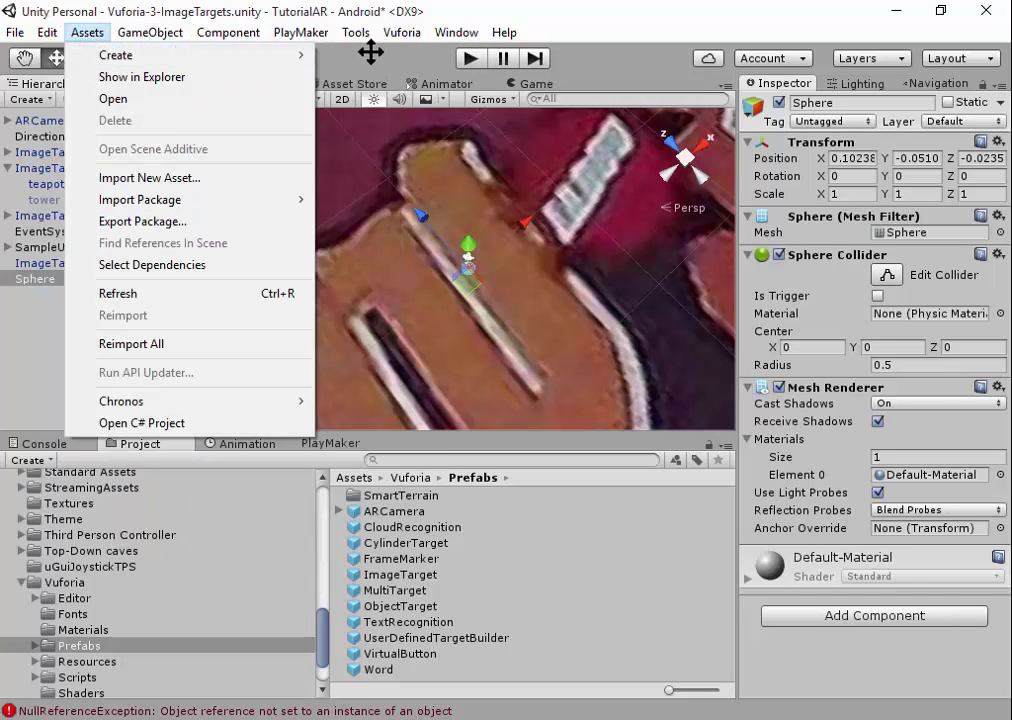
click(371, 53)
click(120, 58)
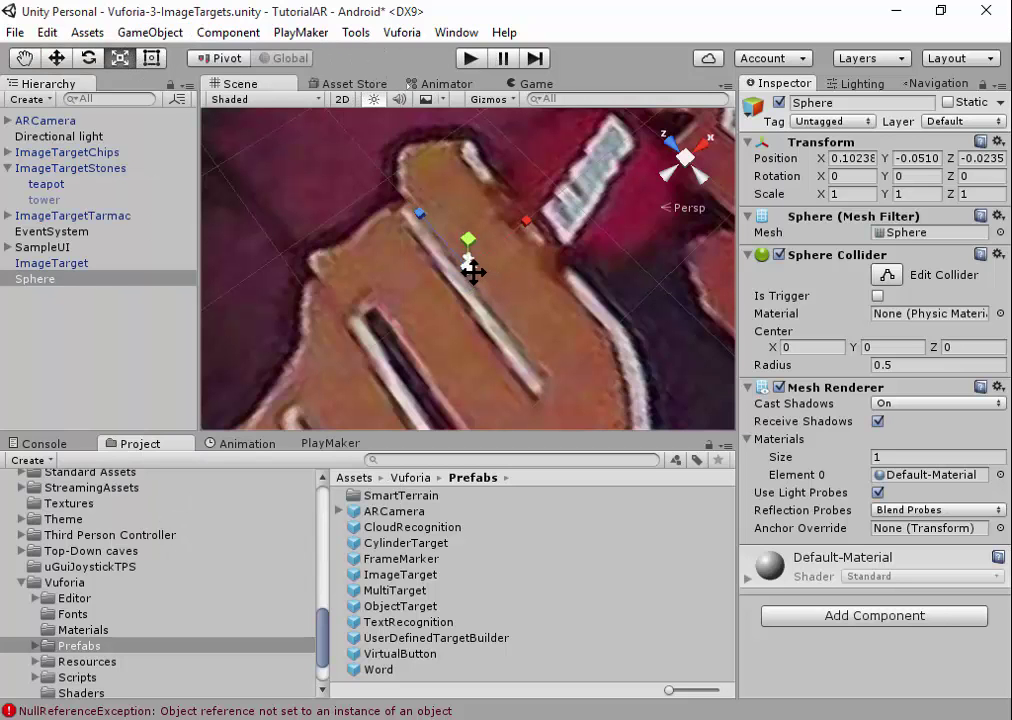
drag(473, 271, 985, 174)
mouse_move(474, 282)
mouse_down()
mouse_move(723, 232)
mouse_move(673, 278)
mouse_up()
scroll(599, 289, down, 5)
scroll(497, 270, down, 2)
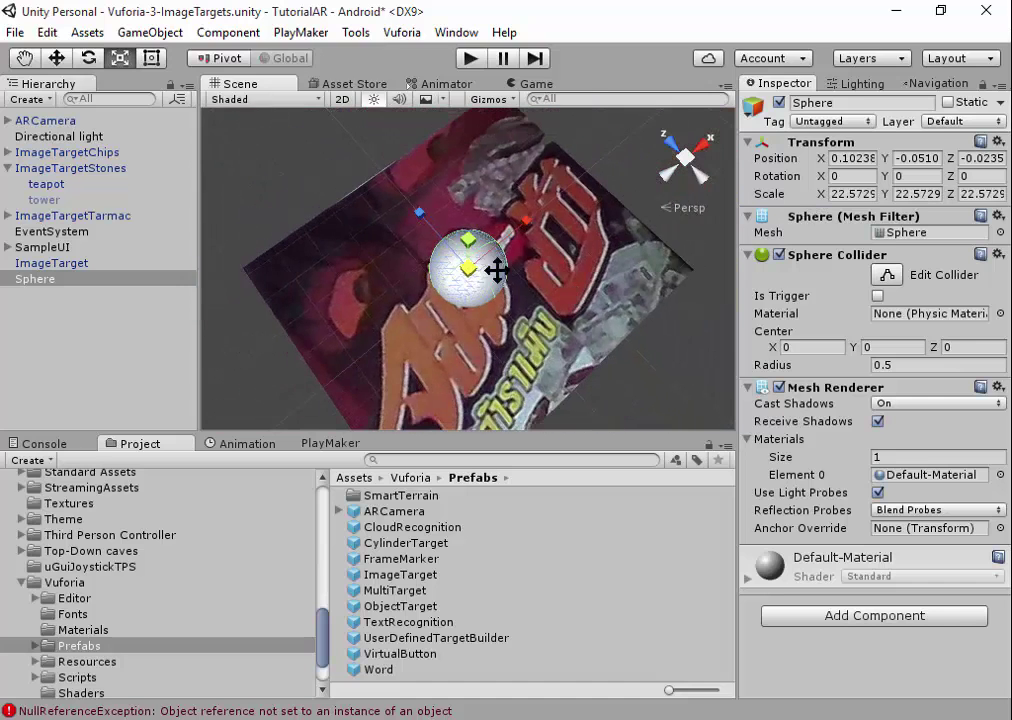
mouse_move(468, 271)
mouse_down()
mouse_move(492, 282)
mouse_move(533, 271)
mouse_up()
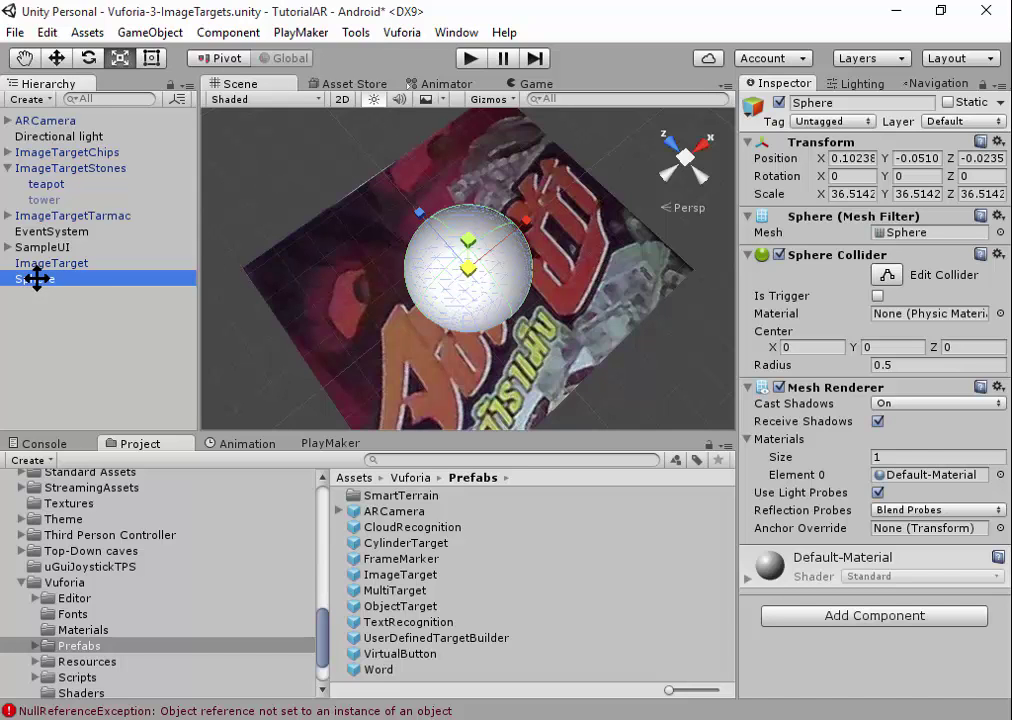
drag(37, 279, 47, 264)
Step: Compare the ImageTarget and Sphere properties in the Inspector
click(50, 264)
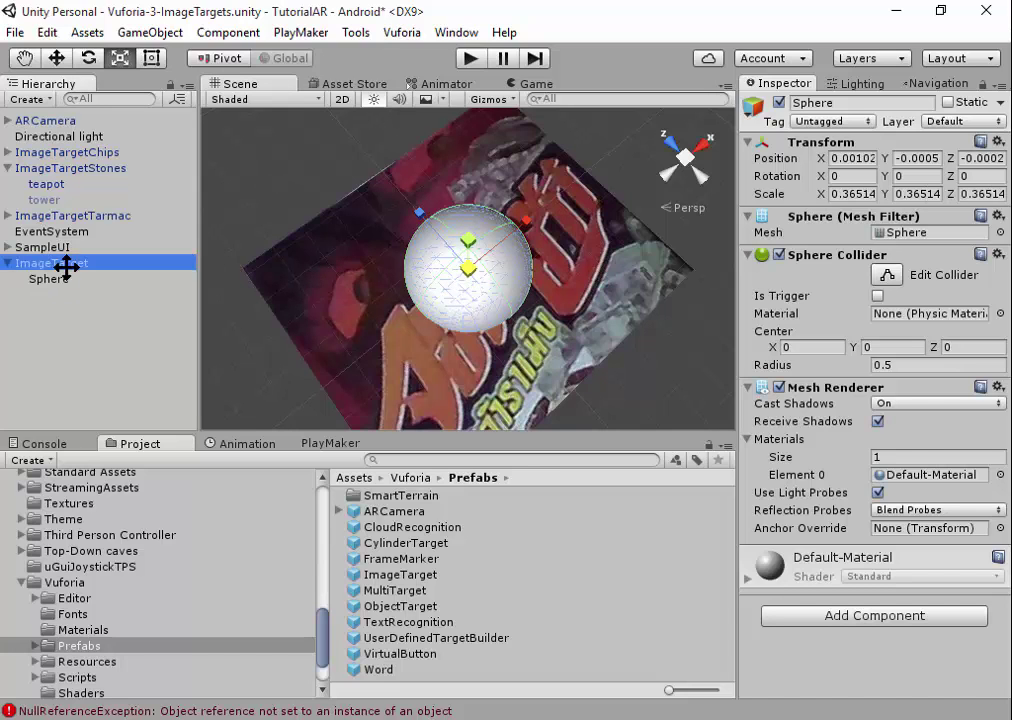
click(52, 278)
click(54, 265)
click(50, 278)
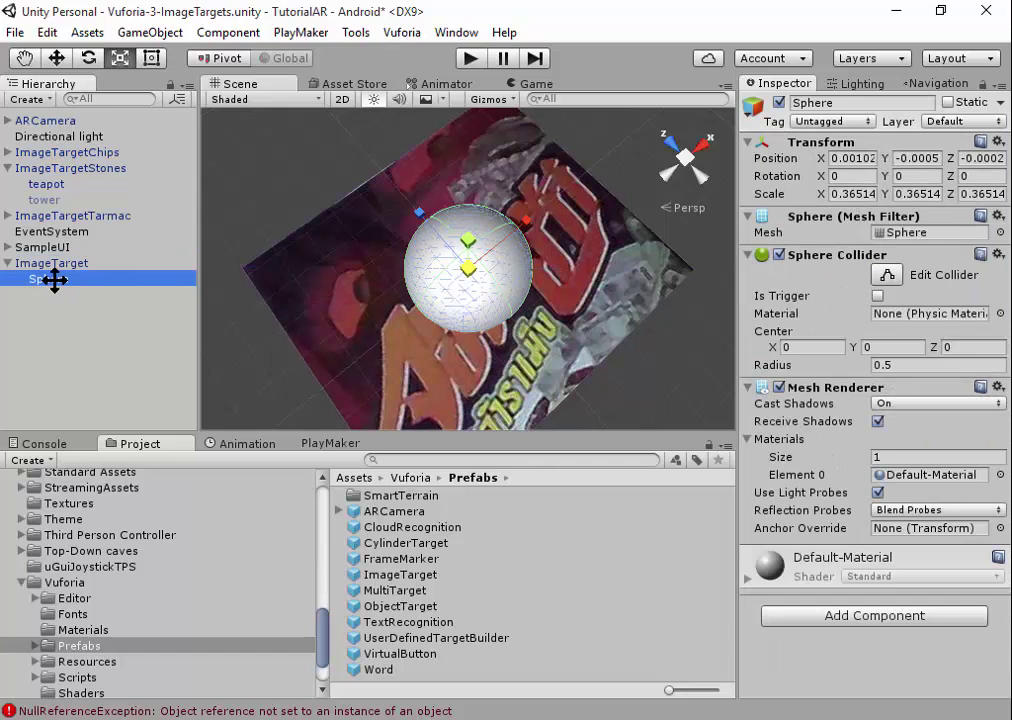
click(62, 263)
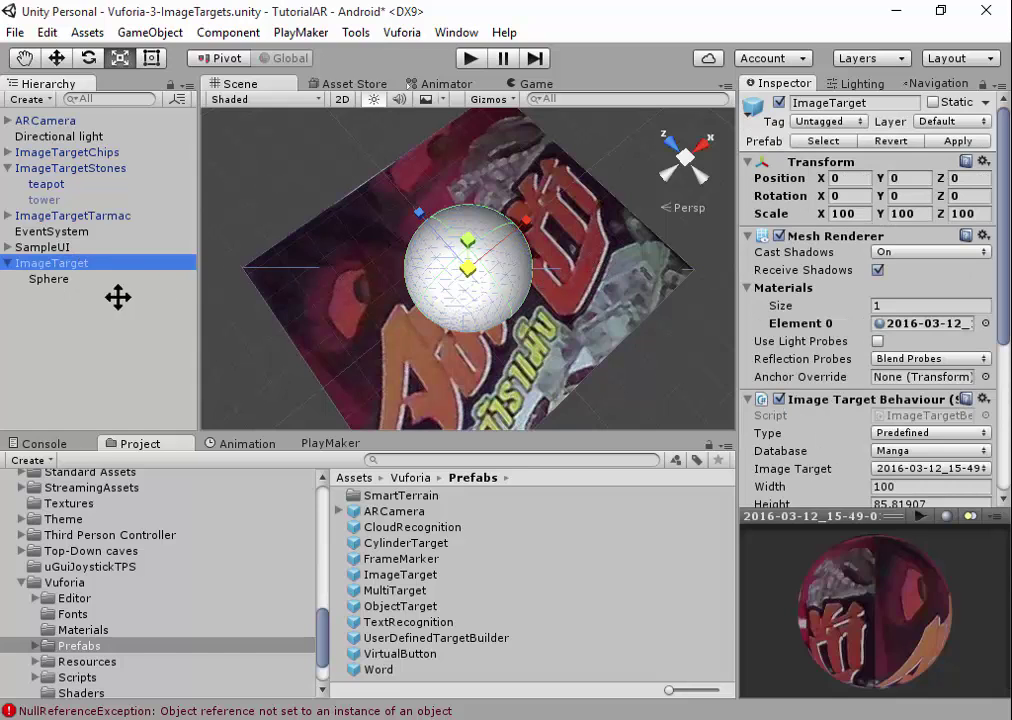
click(53, 279)
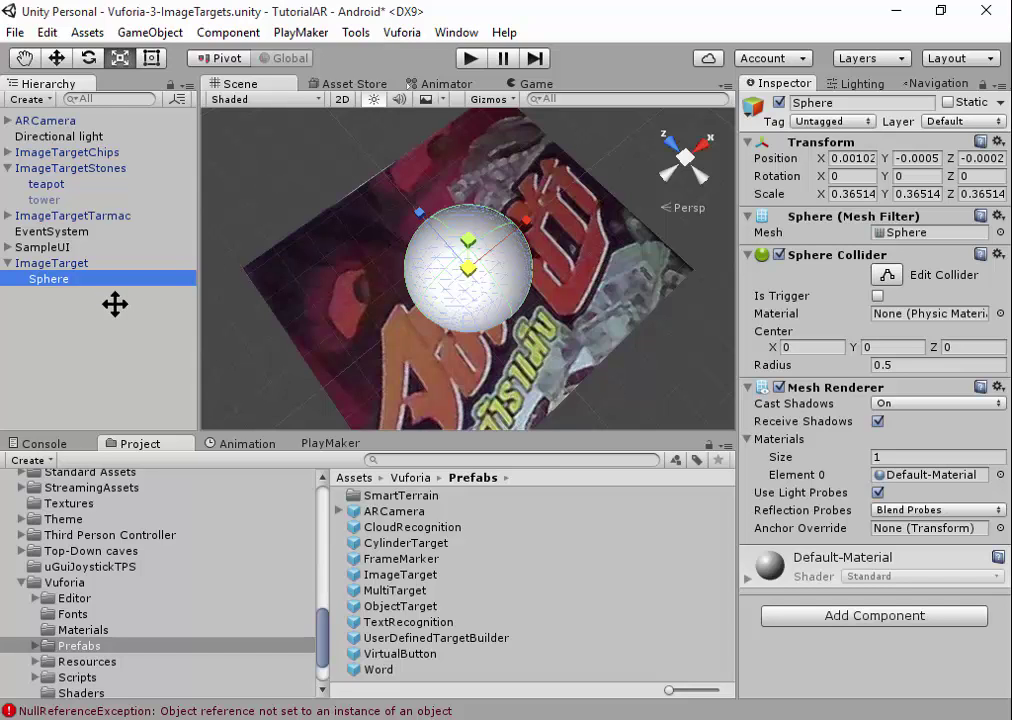
Step: Zoom the Scene view and select ARCamera to show its database load settings
scroll(336, 245, down, 5)
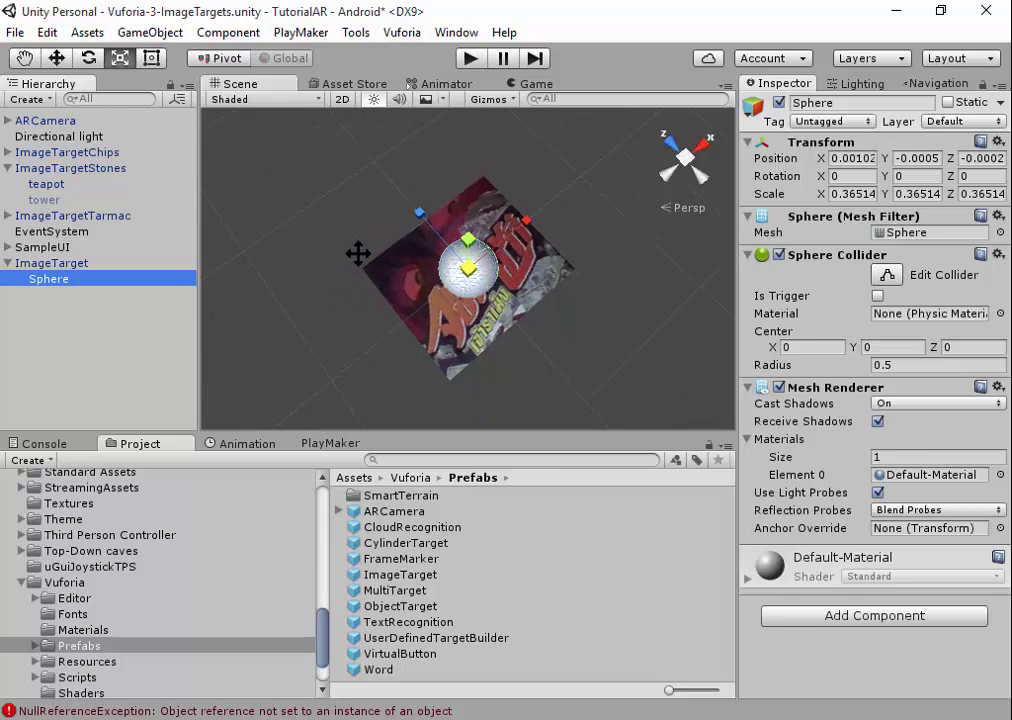
scroll(362, 248, up, 1)
scroll(378, 242, up, 2)
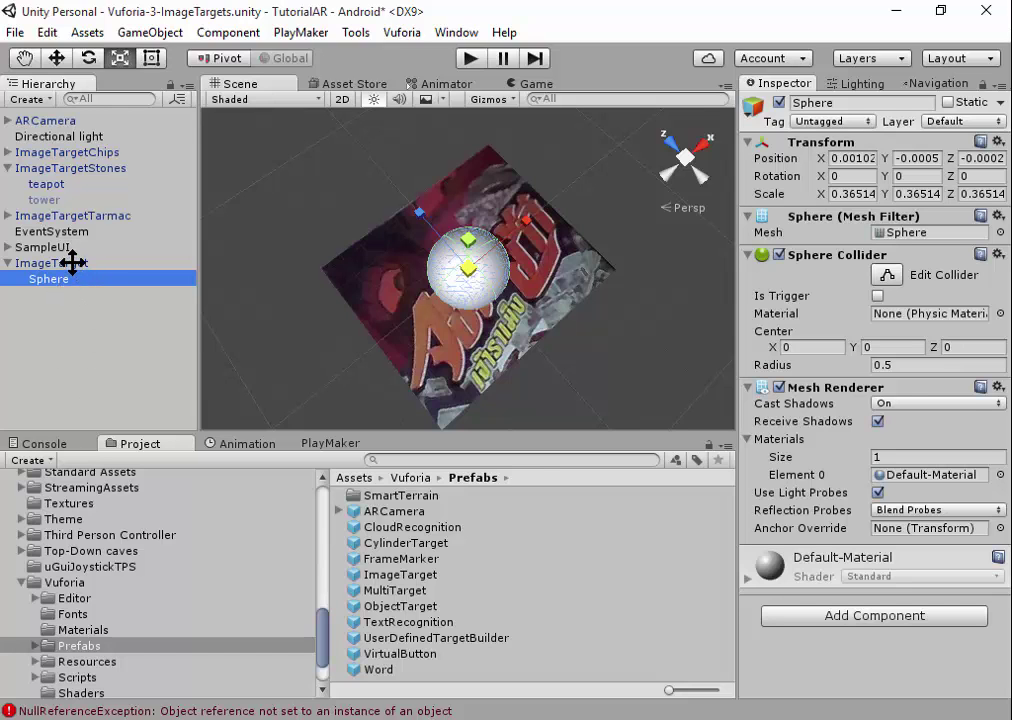
click(74, 263)
click(70, 119)
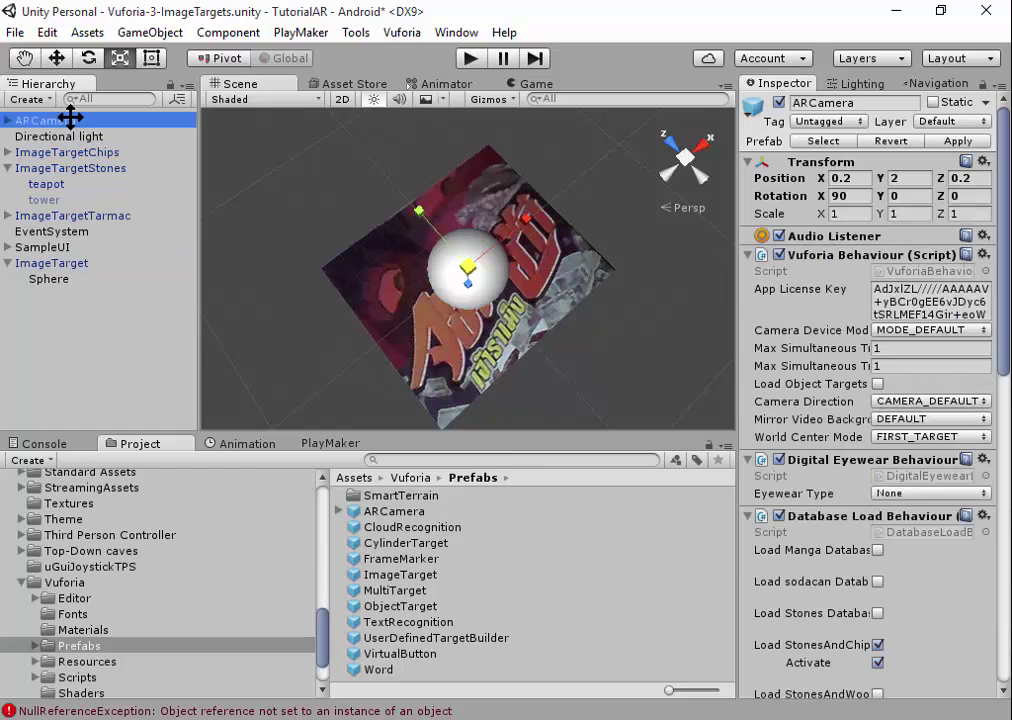
Step: Tick Load and Activate for the Manga database in ARCamera's Database Load Behaviour
click(65, 262)
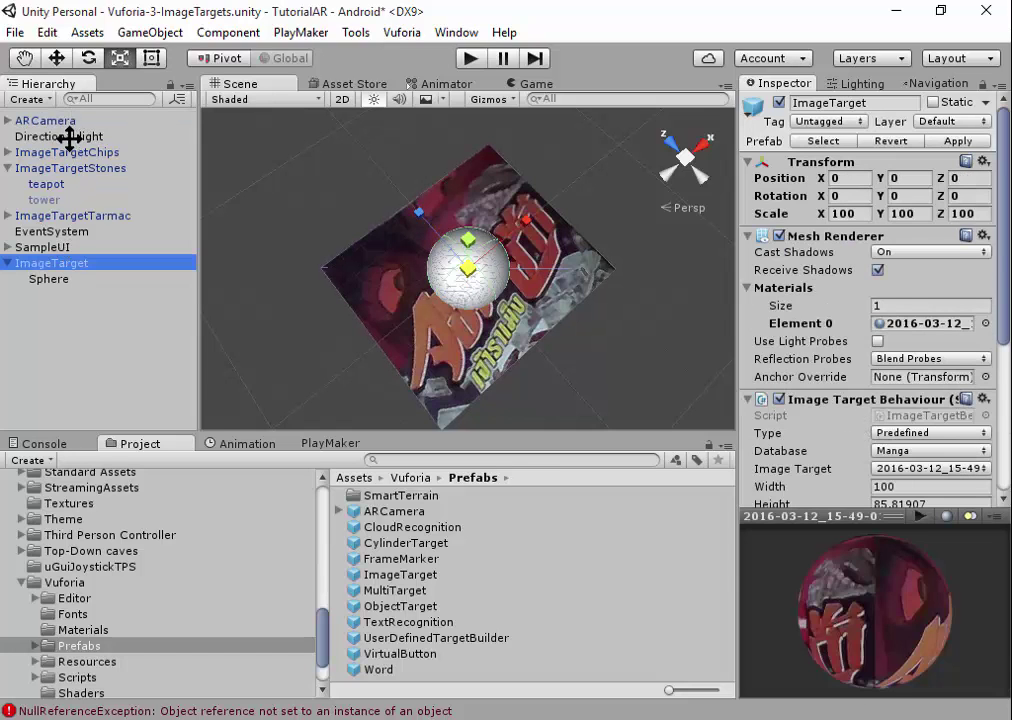
click(62, 121)
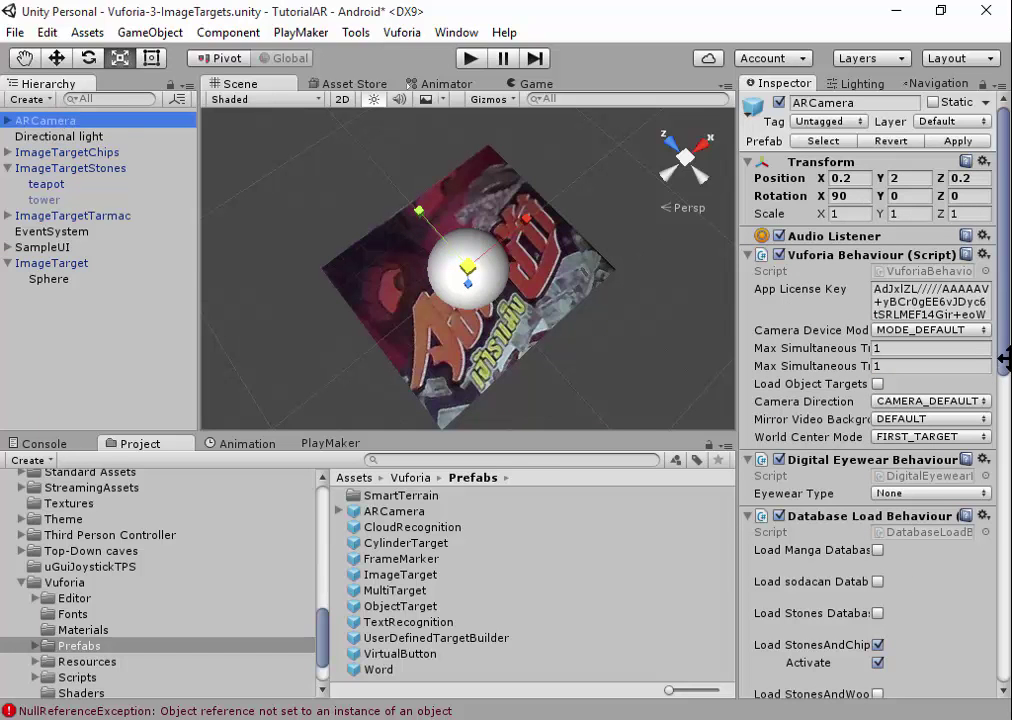
drag(1004, 322, 1004, 457)
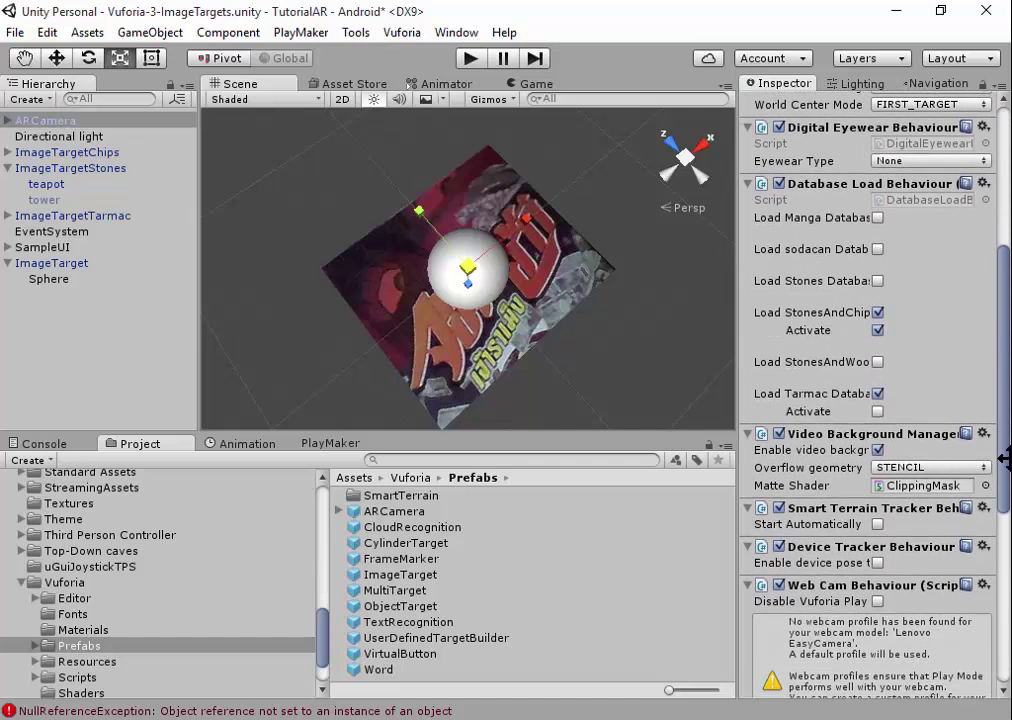
scroll(995, 438, down, 1)
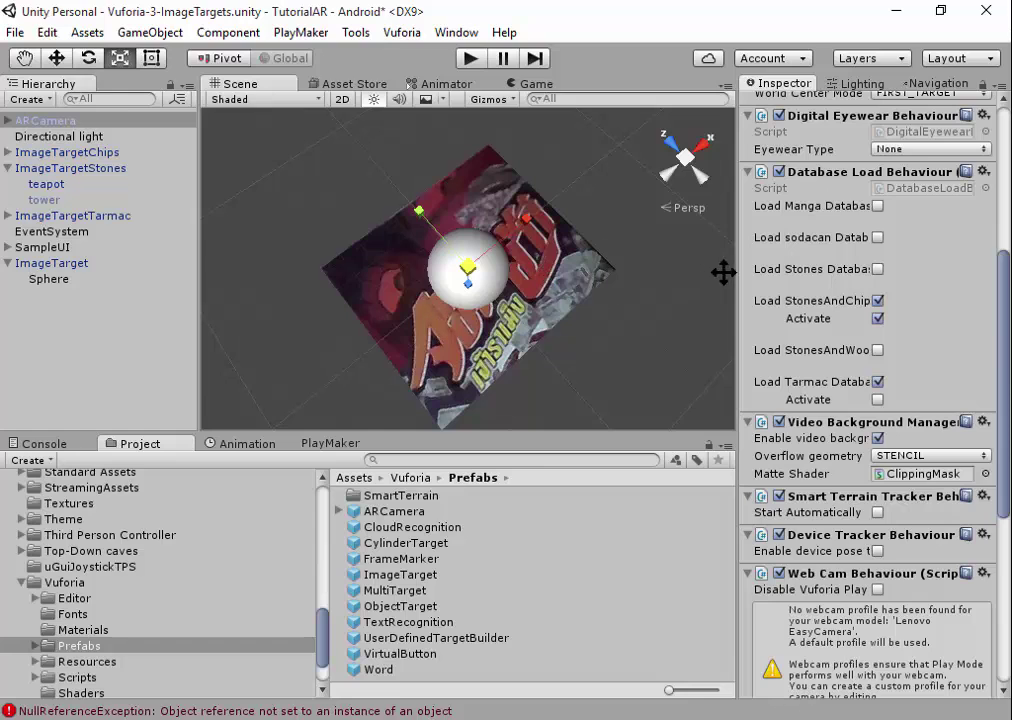
click(877, 205)
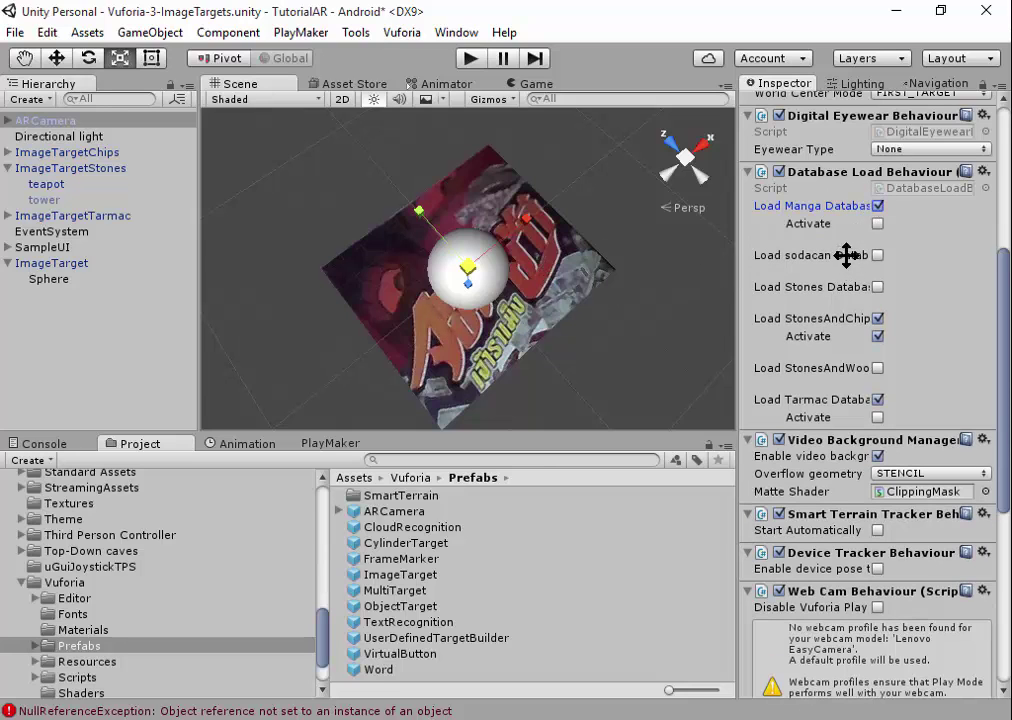
click(877, 223)
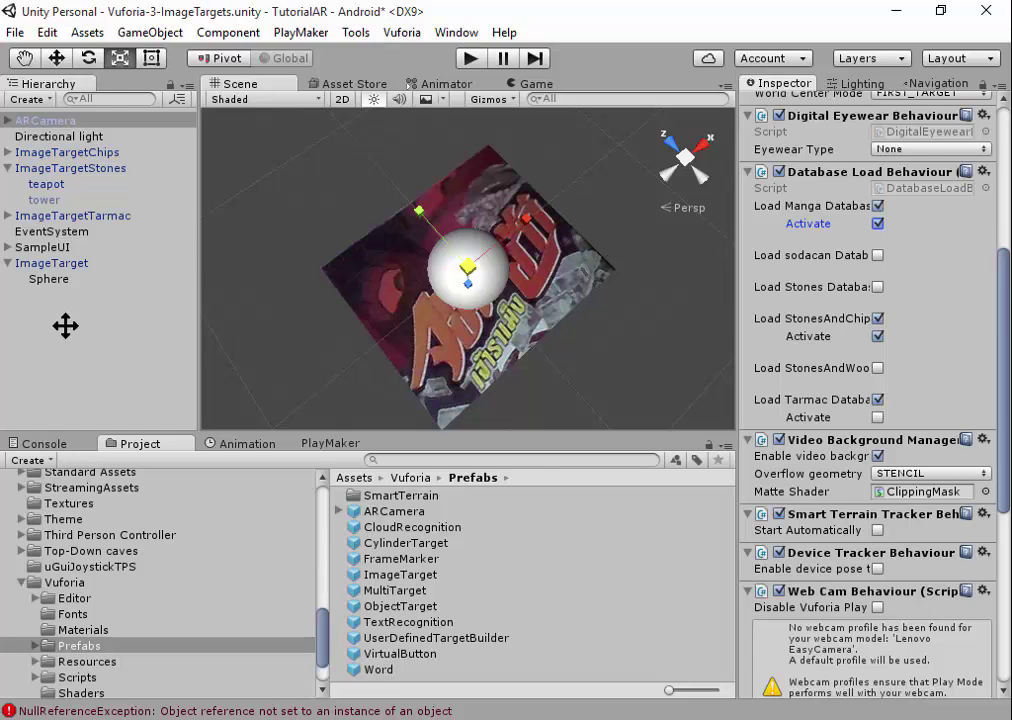
click(60, 263)
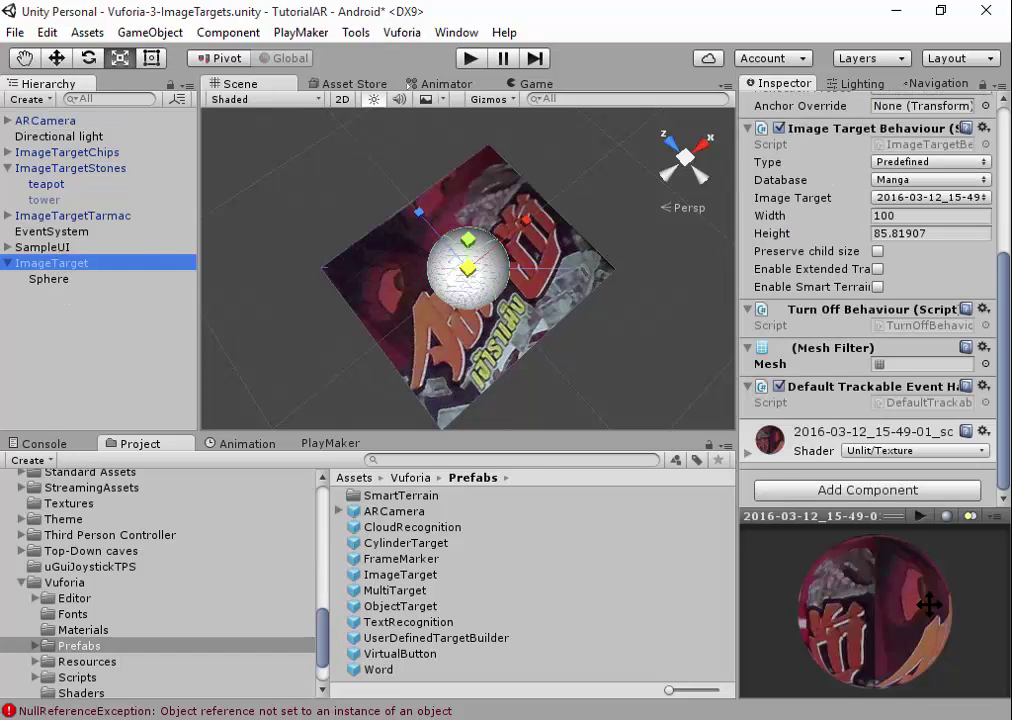
click(52, 279)
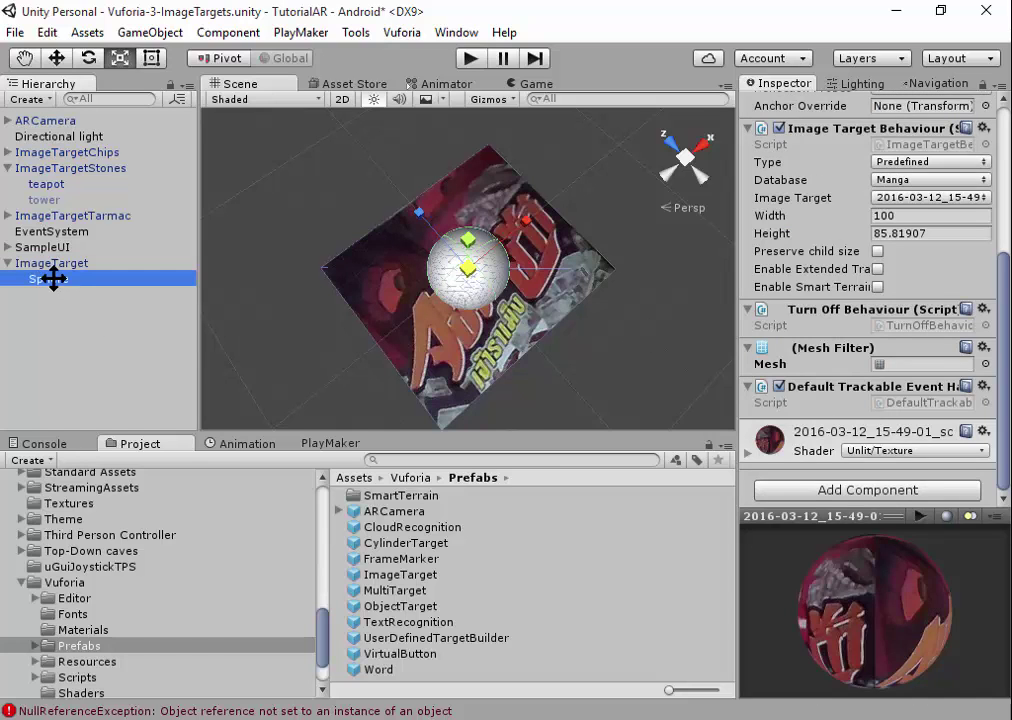